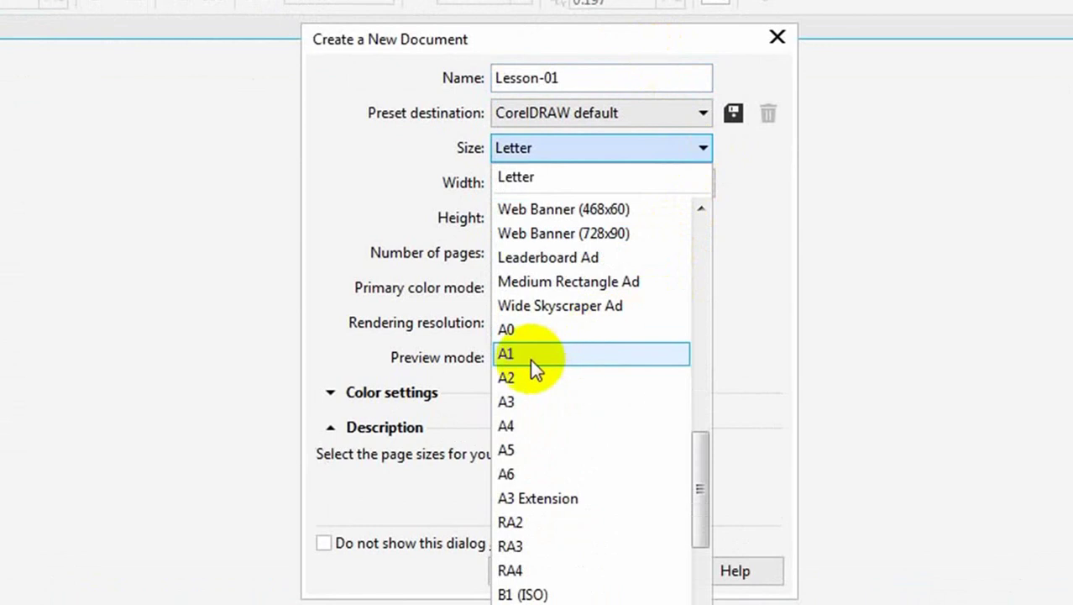
Set the new document to A4 size in millimeters with RGB as the primary color mode, and create it
left_click(521, 425)
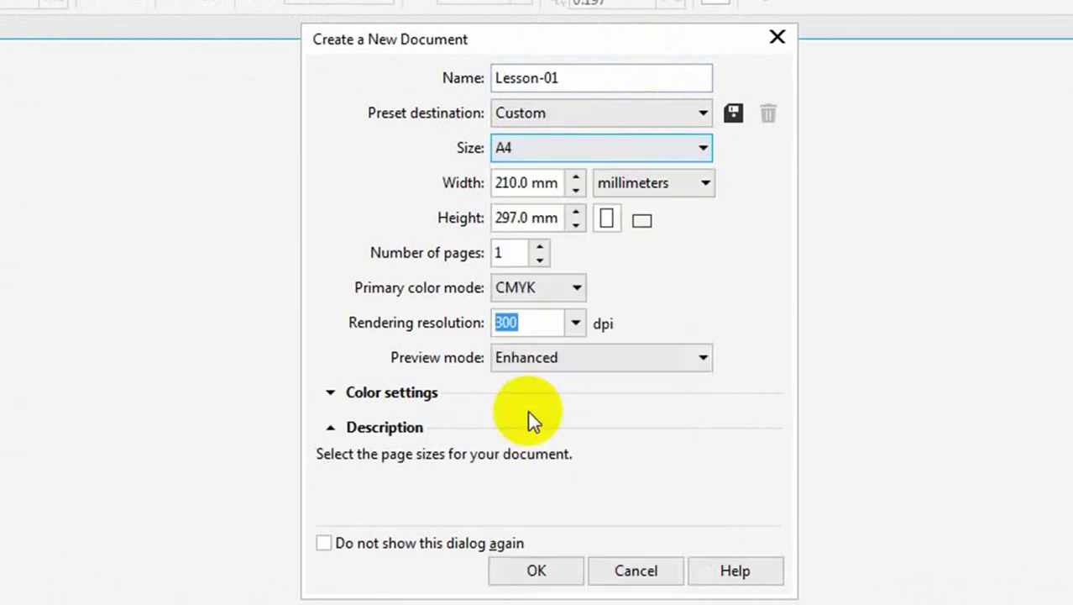
left_click(708, 182)
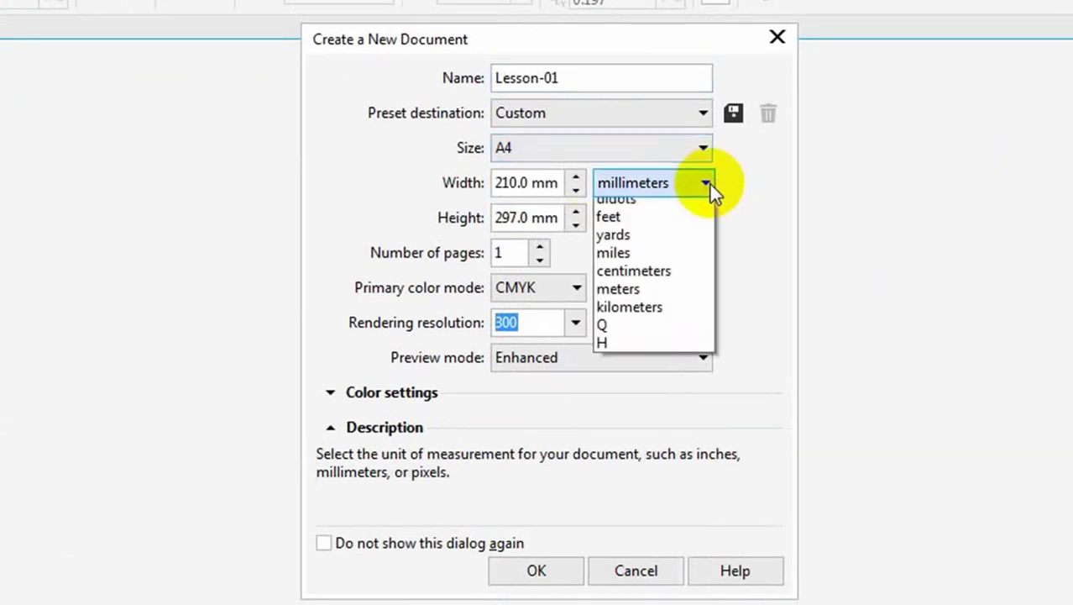
left_click(773, 240)
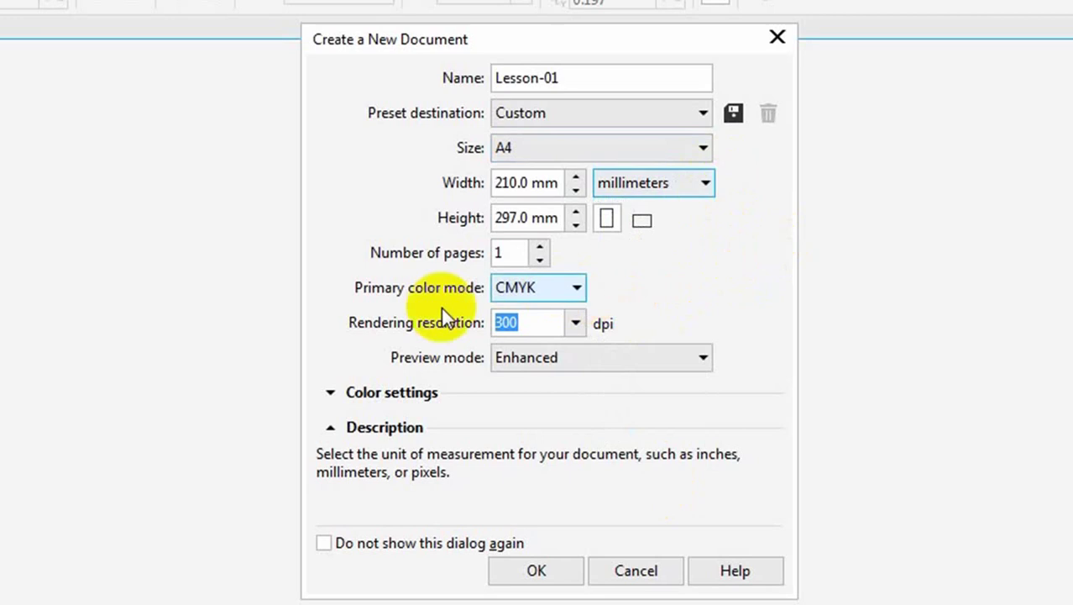
mouse_move(370, 323)
left_click(573, 288)
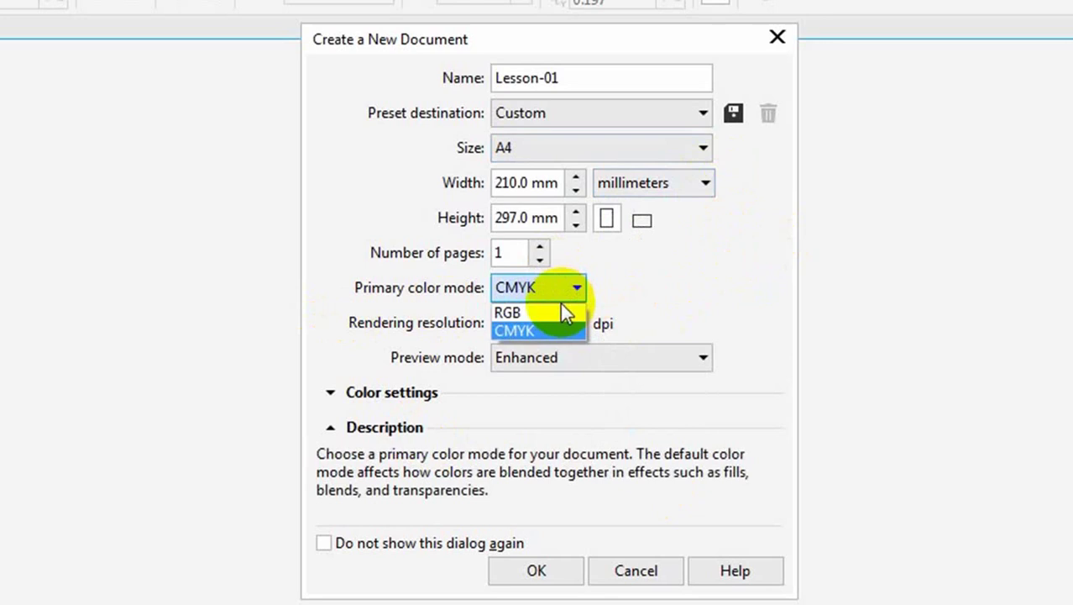
left_click(542, 311)
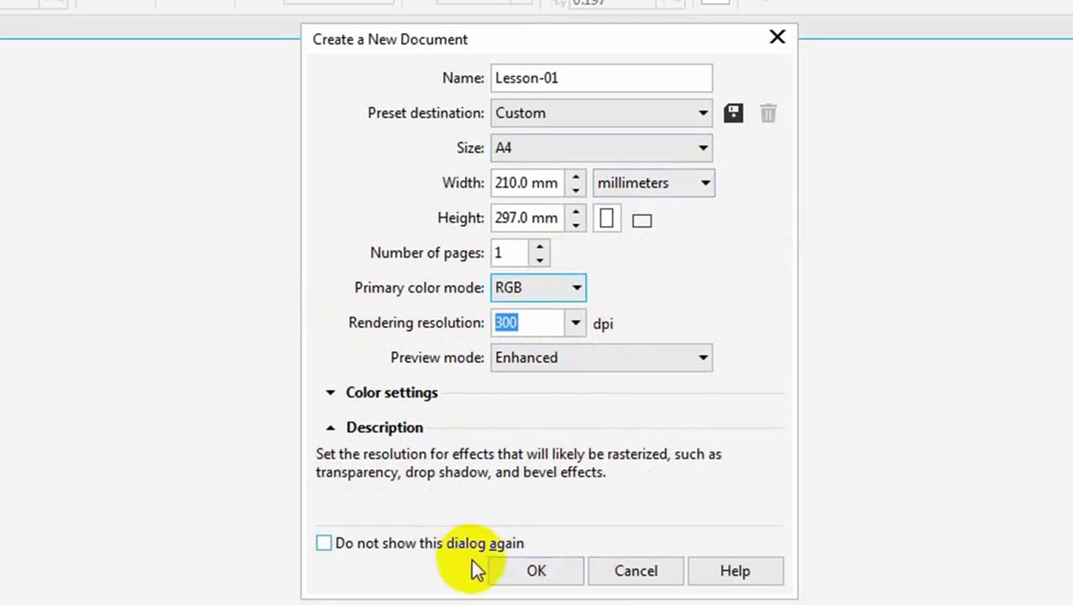
left_click(525, 571)
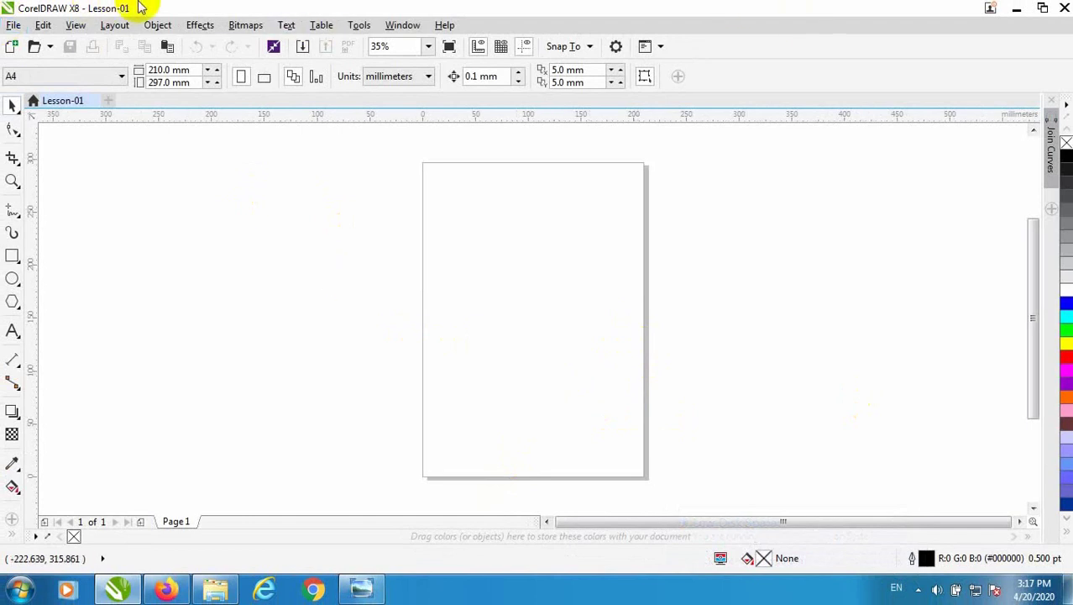
left_click(13, 26)
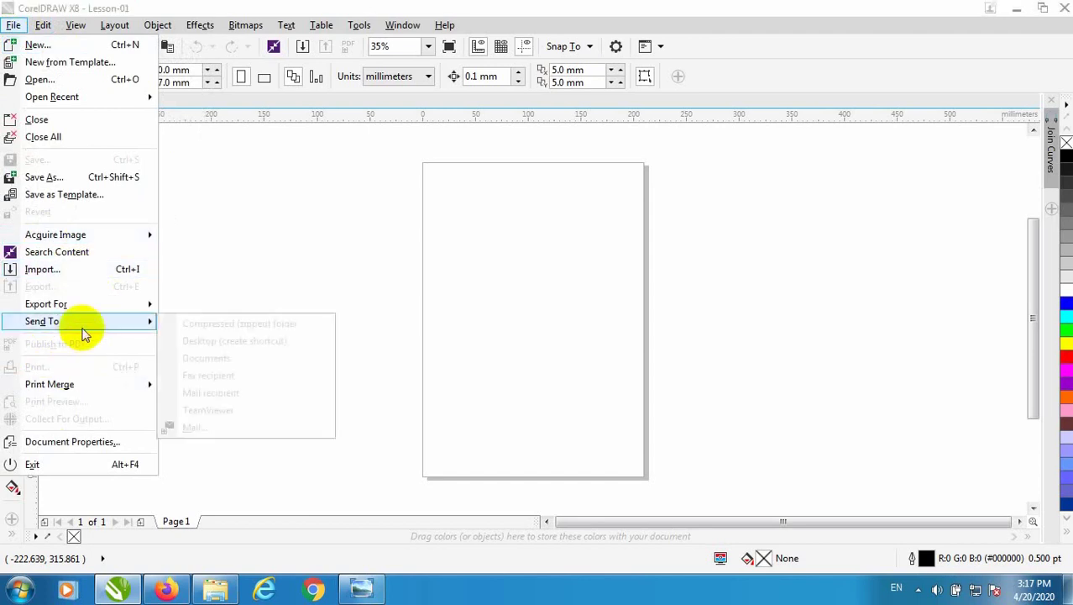
mouse_move(44, 28)
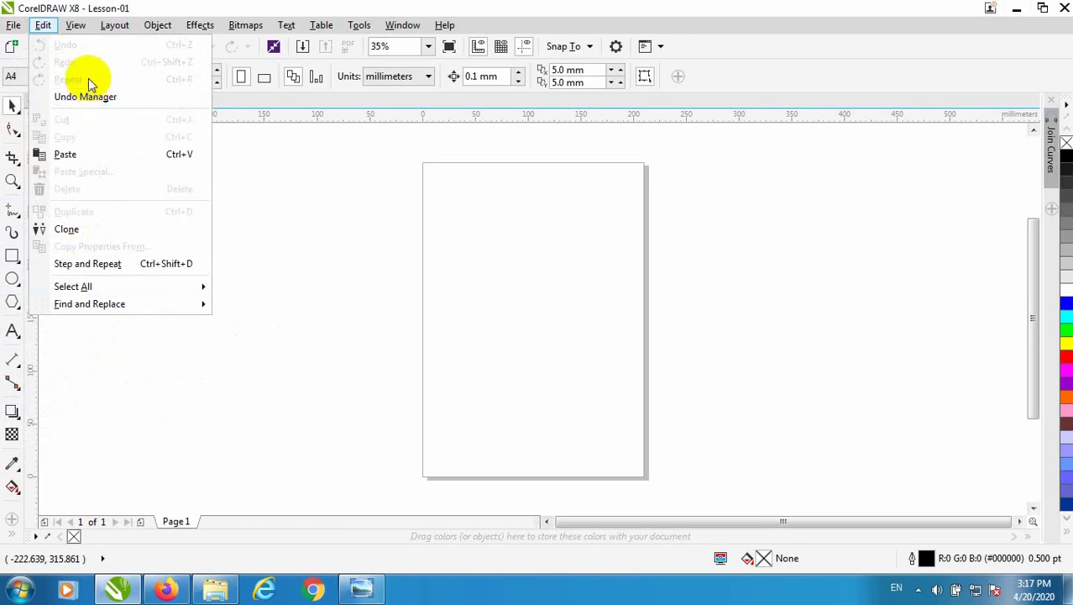
mouse_move(81, 27)
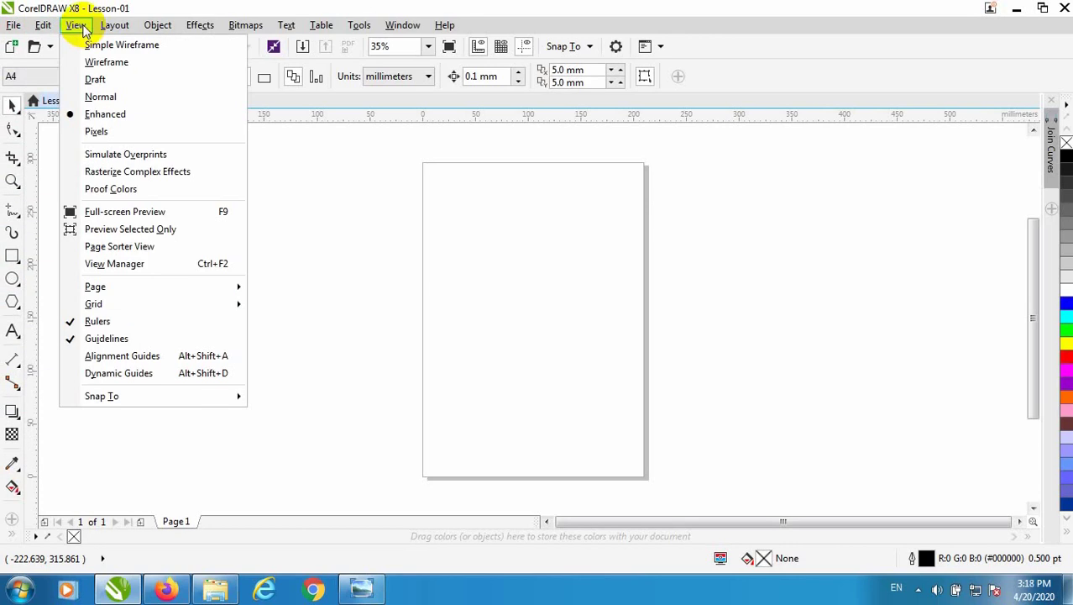
mouse_move(134, 30)
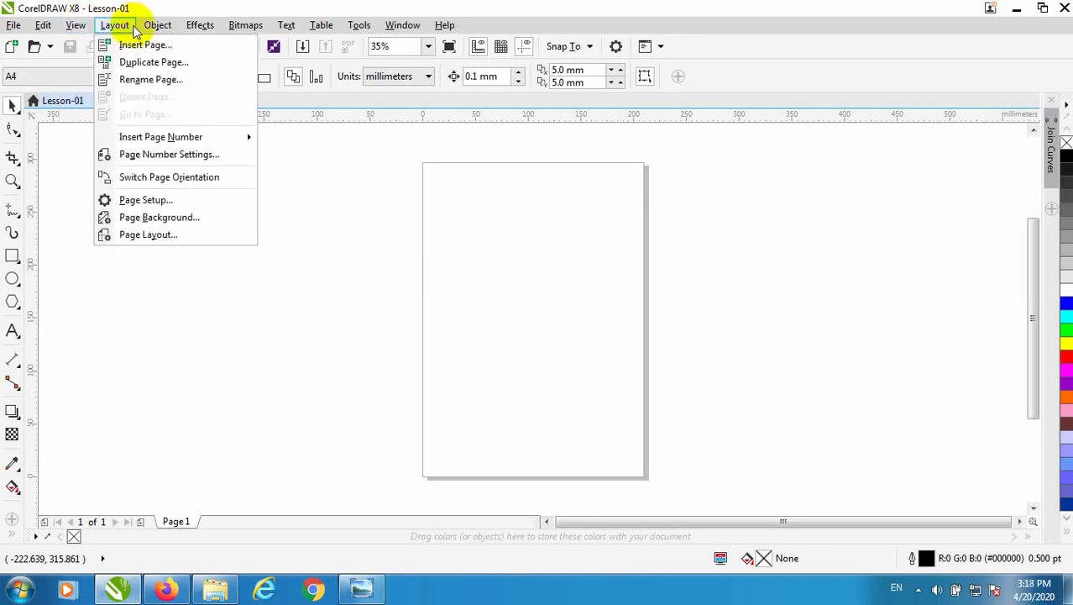
mouse_move(216, 30)
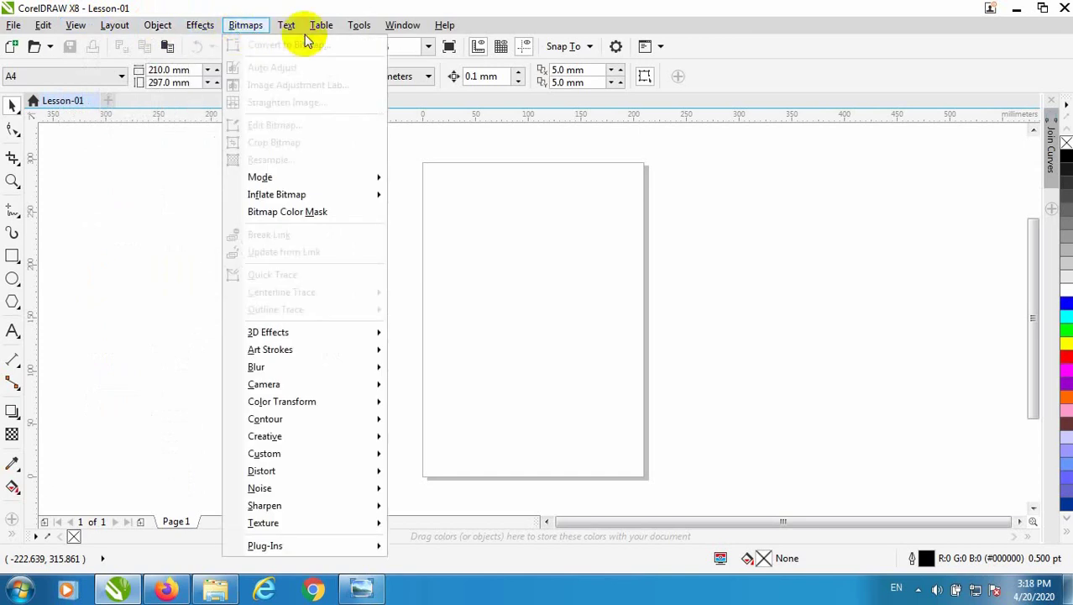
mouse_move(332, 32)
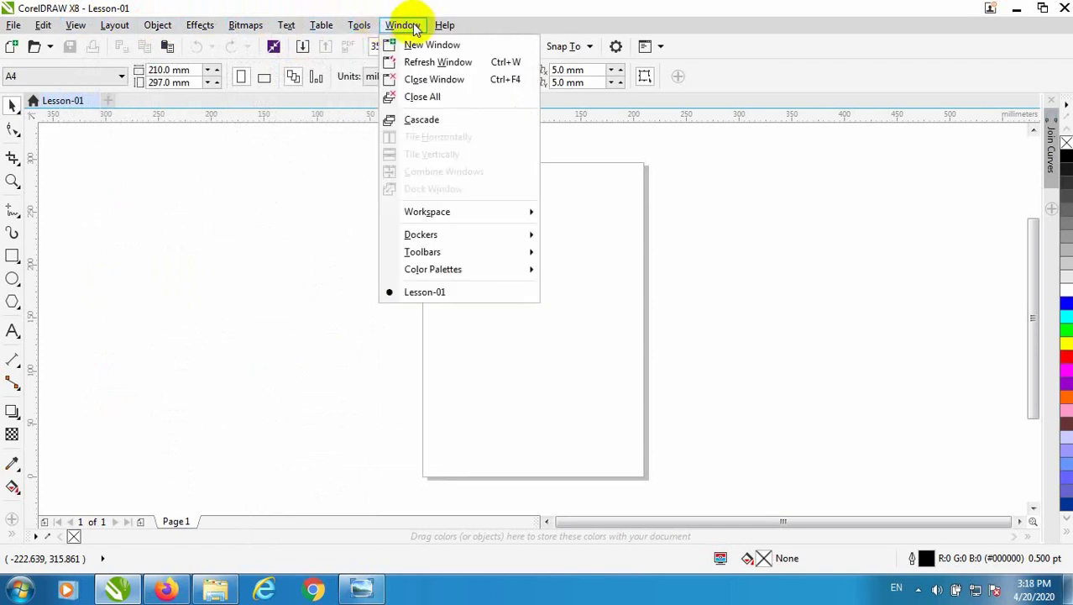
mouse_move(446, 30)
left_click(760, 48)
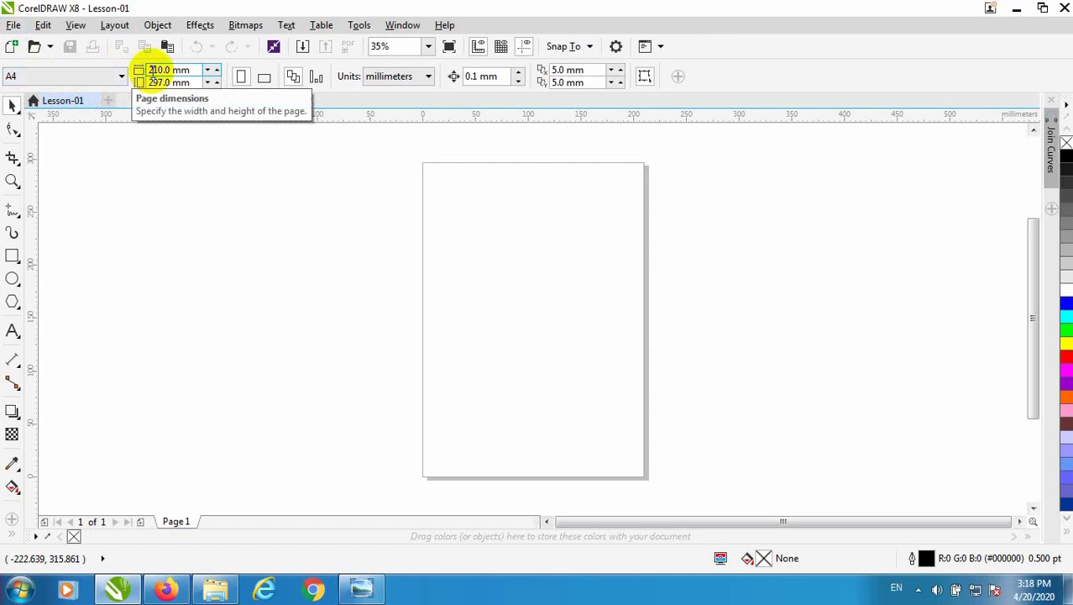
Switch the A4 page to landscape orientation
left_click(263, 77)
left_click(242, 76)
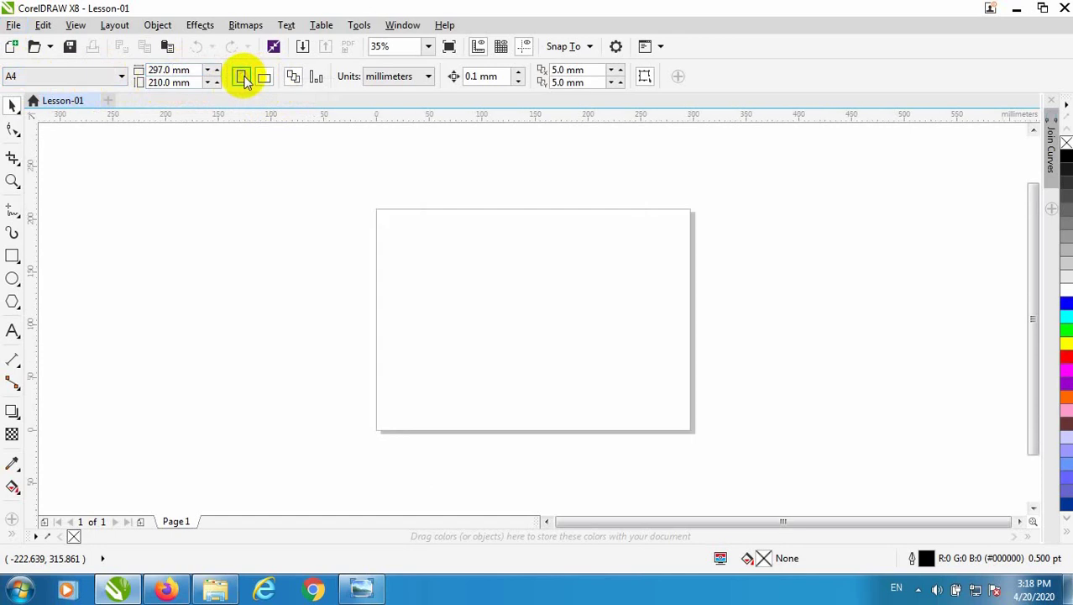
left_click(263, 76)
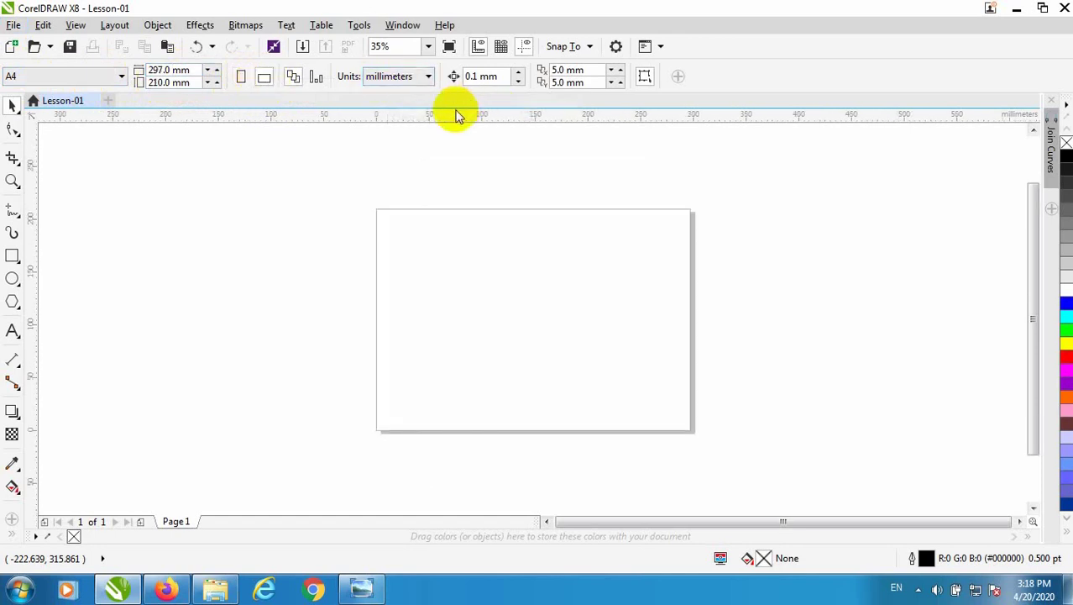
left_click(428, 76)
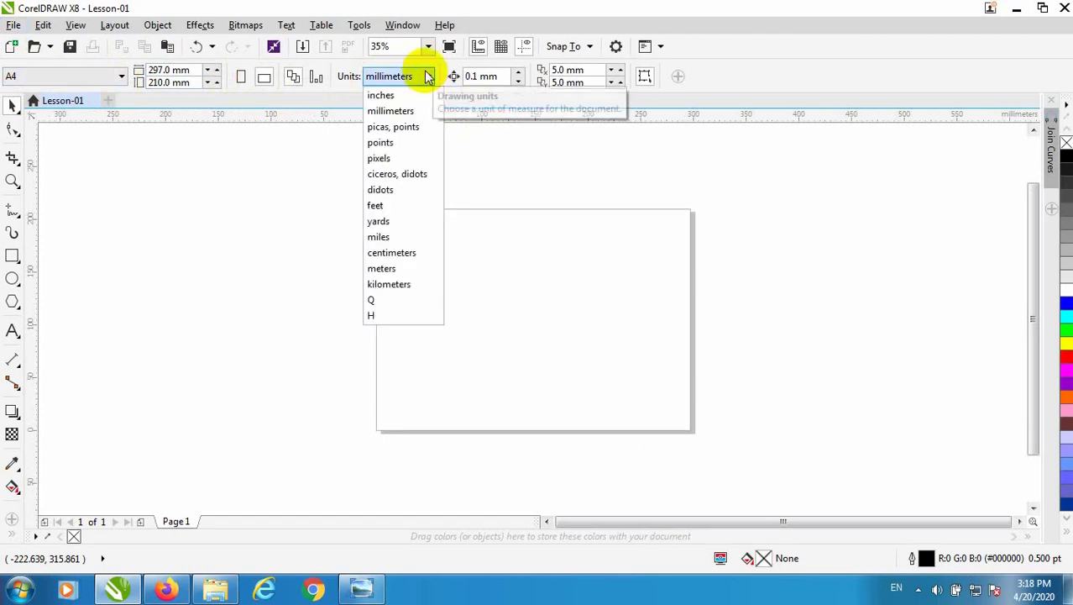
left_click(460, 79)
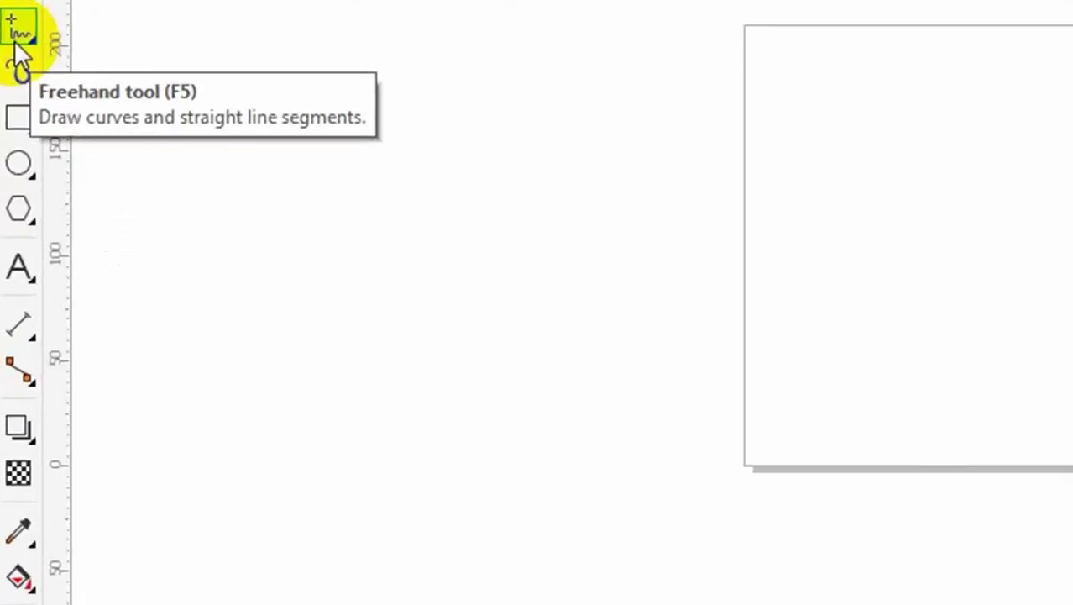
Draw five crossing freehand lines and curves over the lower-left half of the page with the Freehand tool
left_click(32, 41)
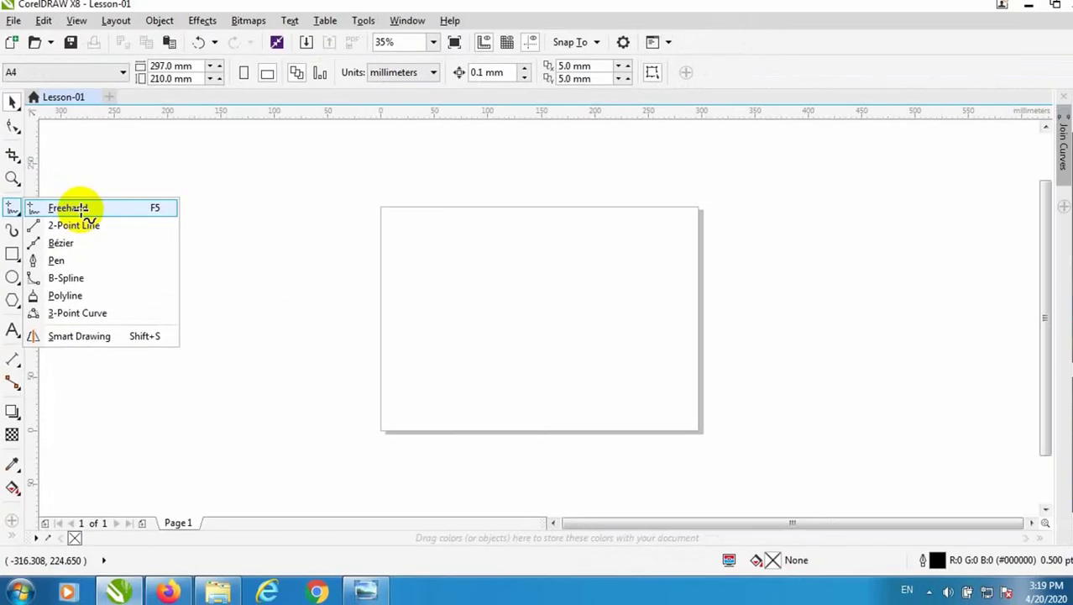
left_click(147, 29)
left_click_drag(398, 357, 393, 287)
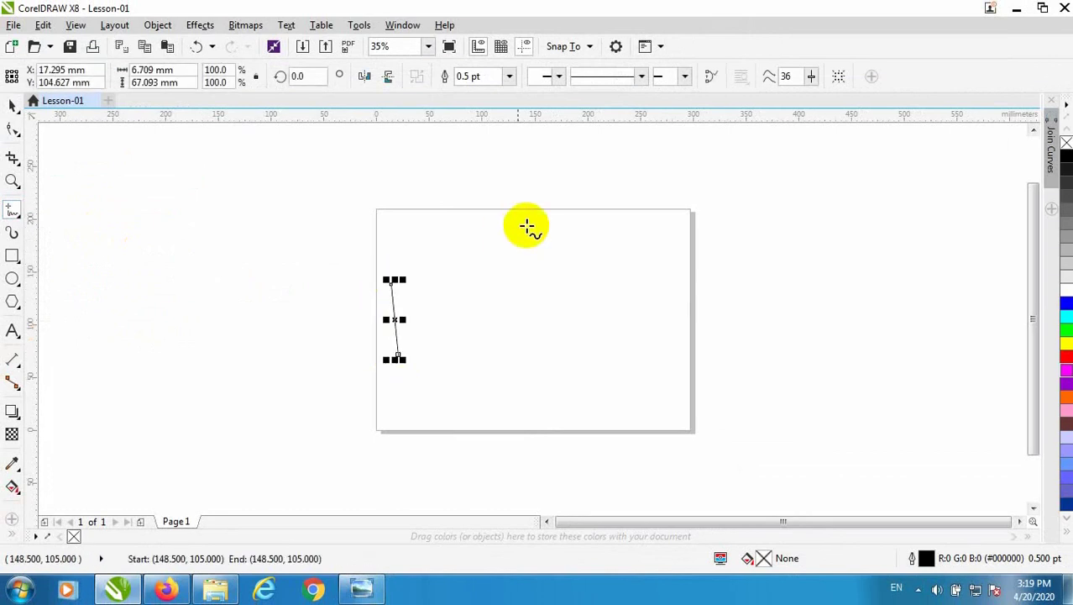
left_click_drag(461, 289, 550, 347)
left_click_drag(487, 404, 395, 325)
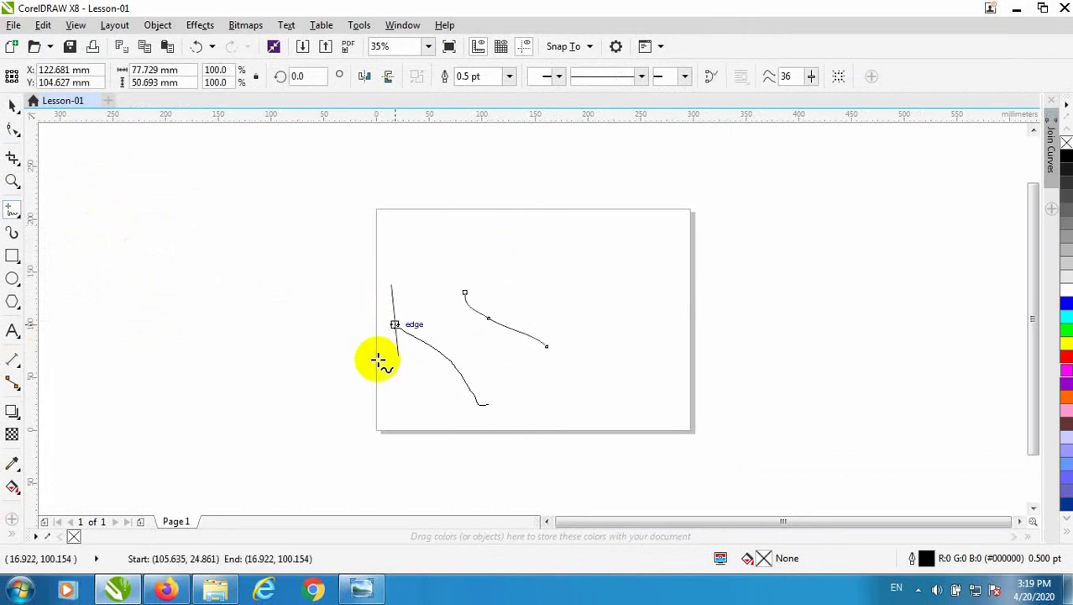
left_click_drag(334, 362, 443, 283)
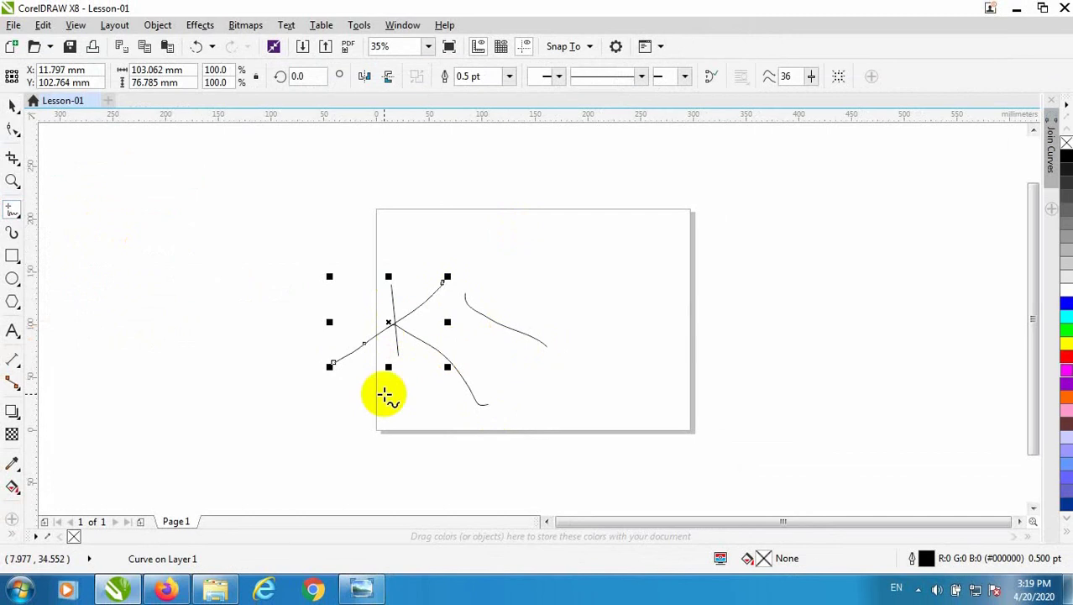
mouse_move(386, 393)
left_mouse_down()
mouse_move(474, 367)
mouse_move(503, 311)
left_mouse_up()
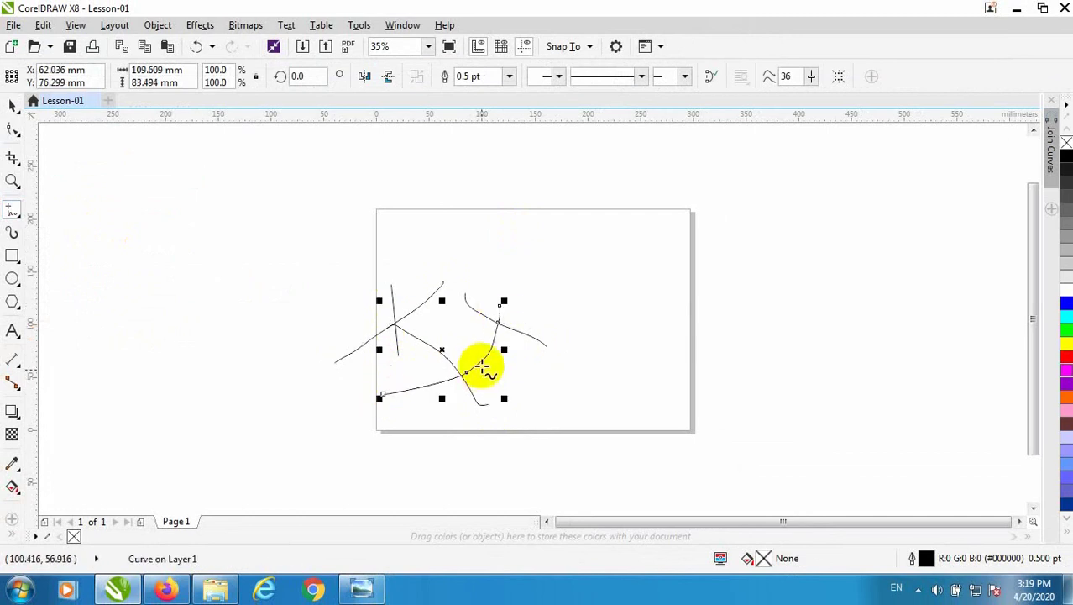
Draw a wavy freehand curve about 53 mm wide and 34 mm high to the right of the other curves
scroll(521, 349, "up", 3)
scroll(542, 314, "down", 1)
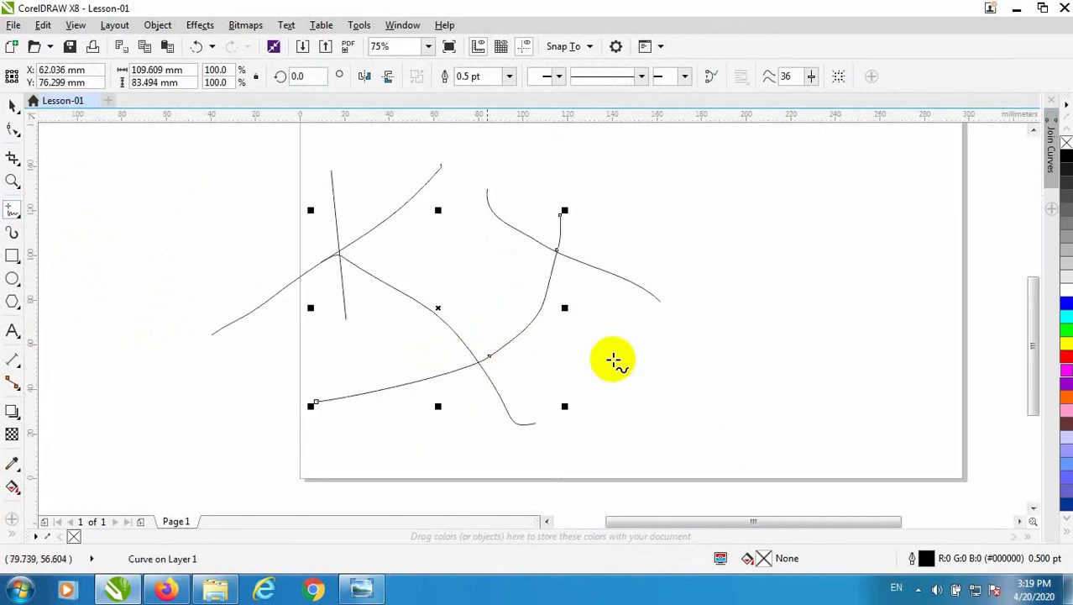
mouse_move(583, 382)
left_mouse_down()
mouse_move(616, 346)
mouse_move(662, 337)
mouse_move(702, 304)
left_mouse_up()
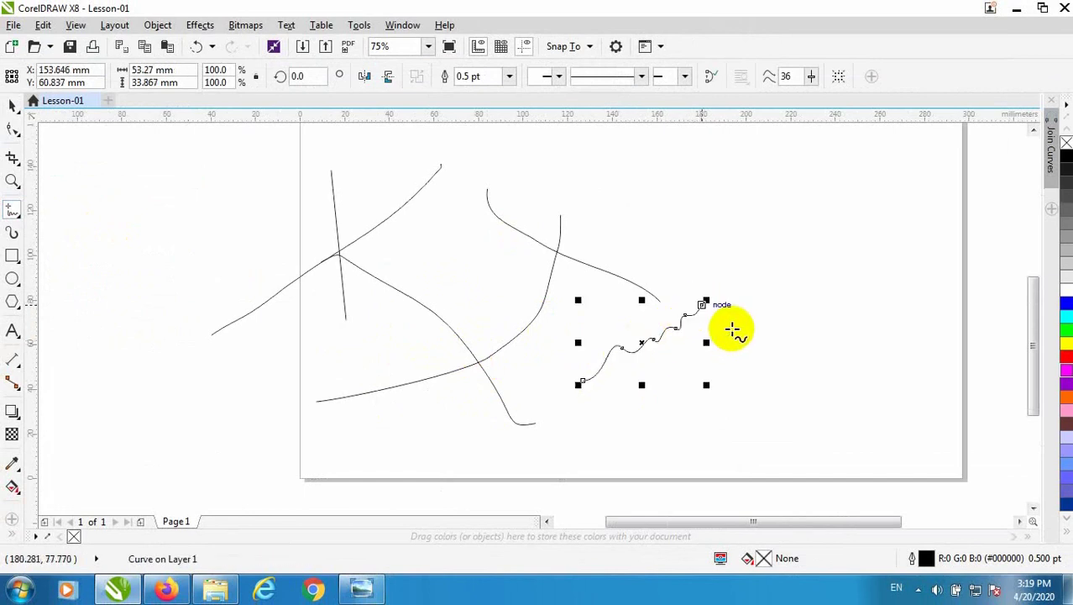
scroll(626, 347, "up", 2)
scroll(596, 370, "down", 3)
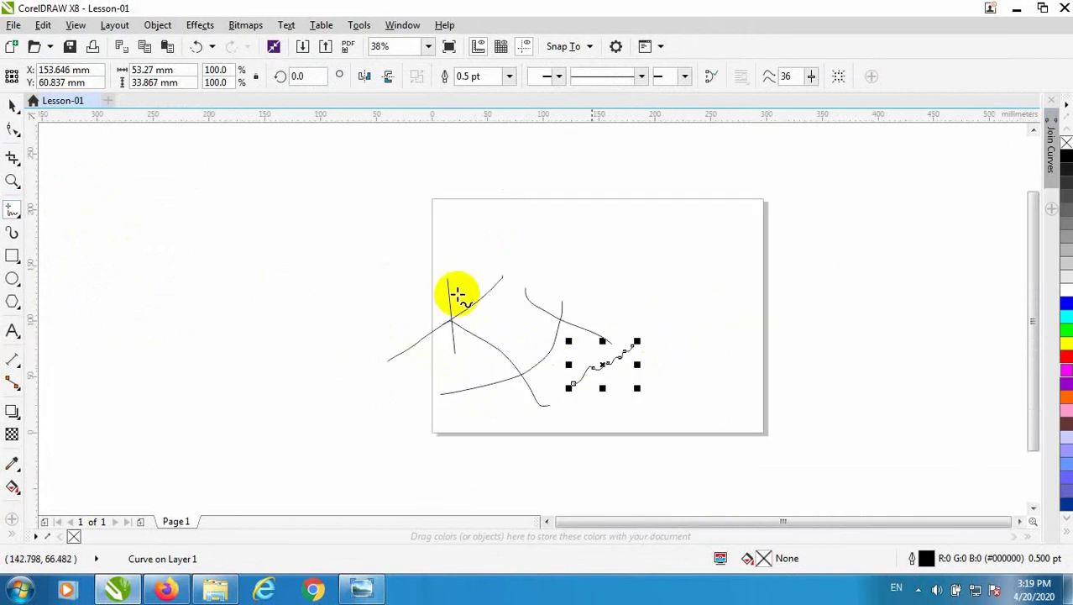
Select all the freehand curves together and delete them from the page
left_click(11, 105)
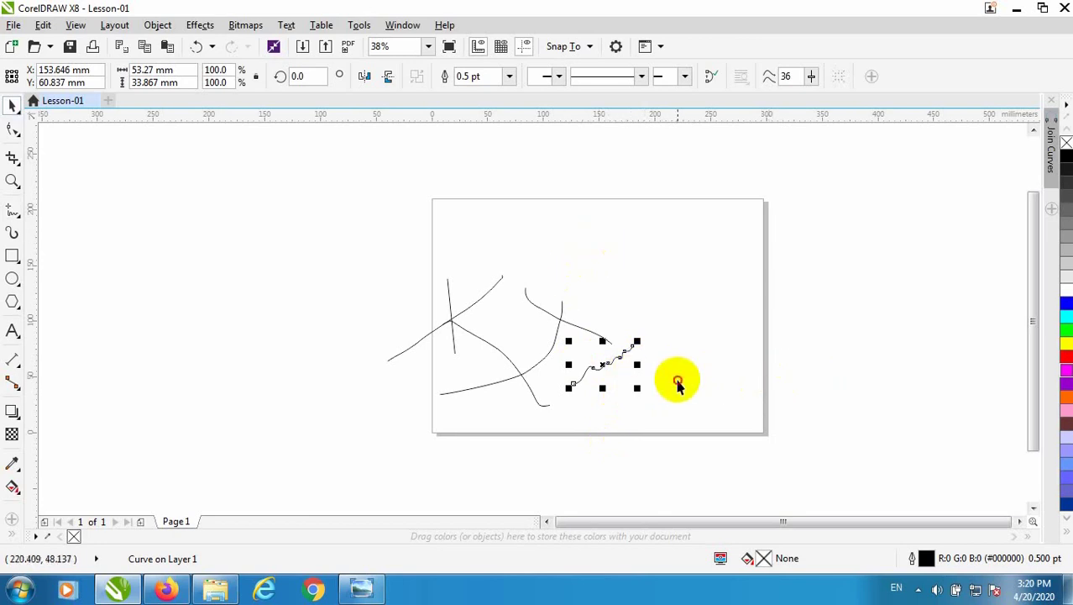
left_click_drag(693, 412, 359, 259)
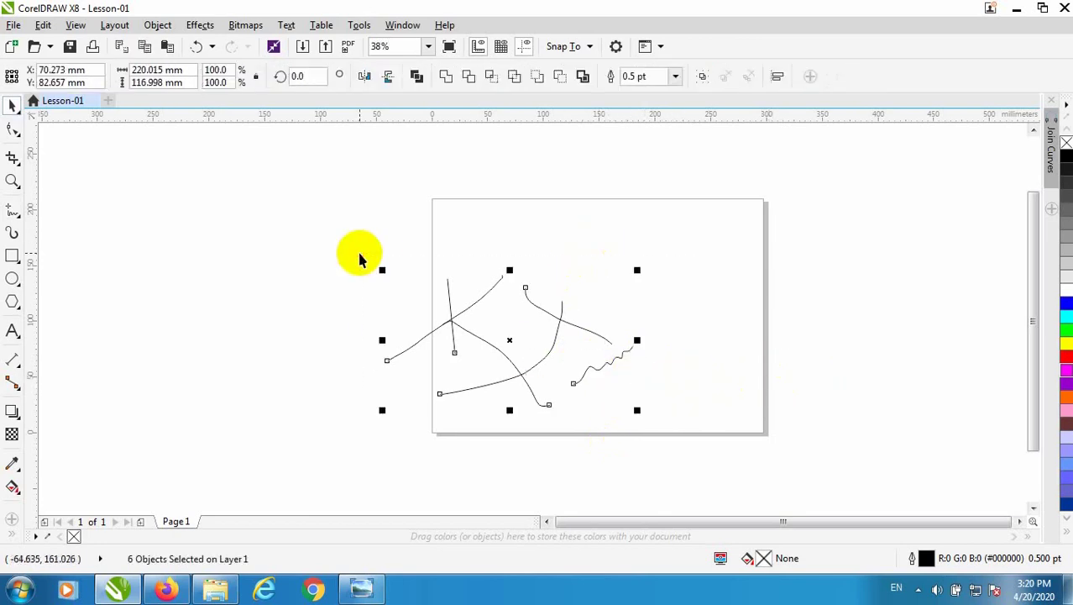
key("Delete")
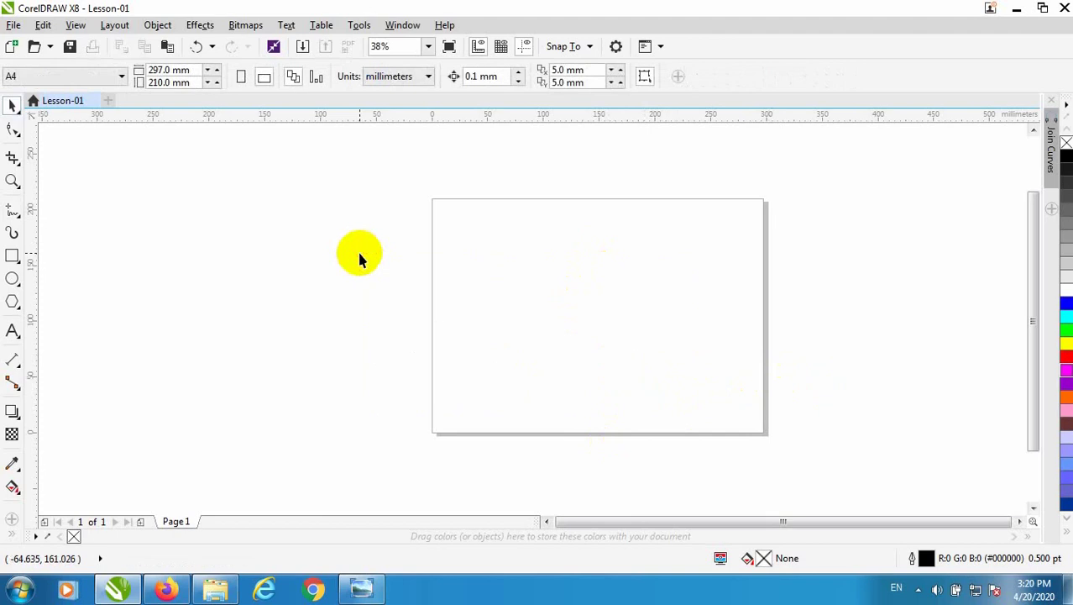
Draw a perfectly horizontal line about 109 mm long near the middle of the page with the 2-Point Line tool
left_click(23, 220)
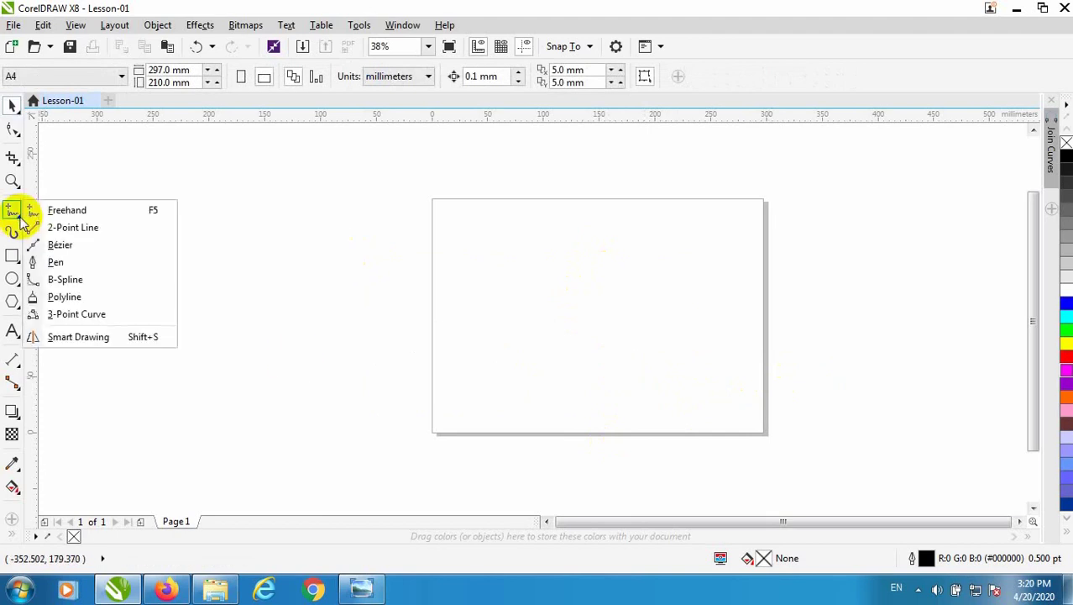
left_click(74, 229)
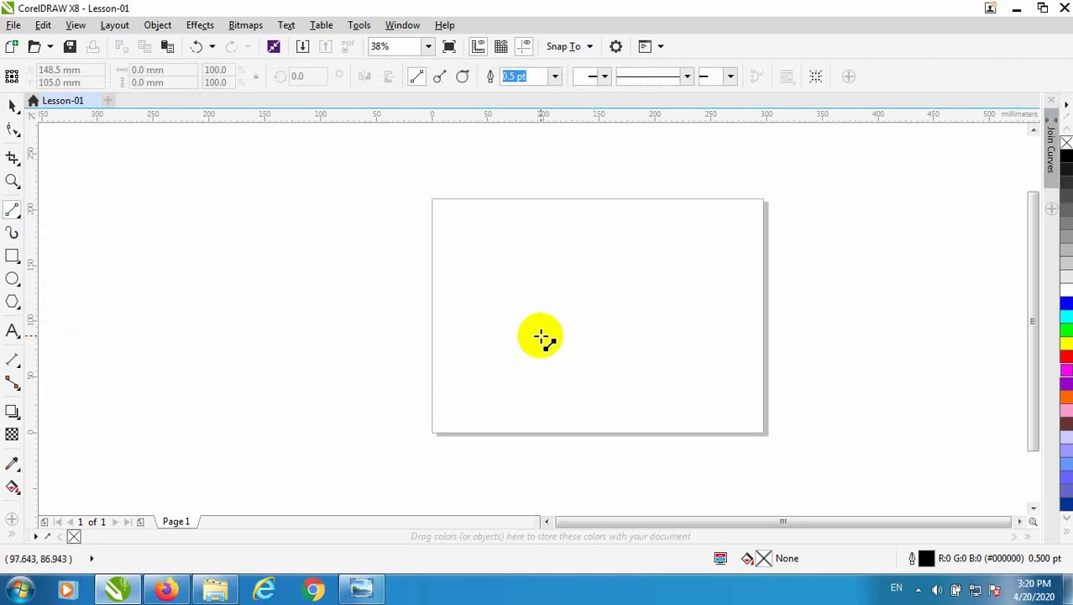
left_click_drag(487, 323, 487, 216)
left_click_drag(536, 289, 548, 328)
key("ctrl")
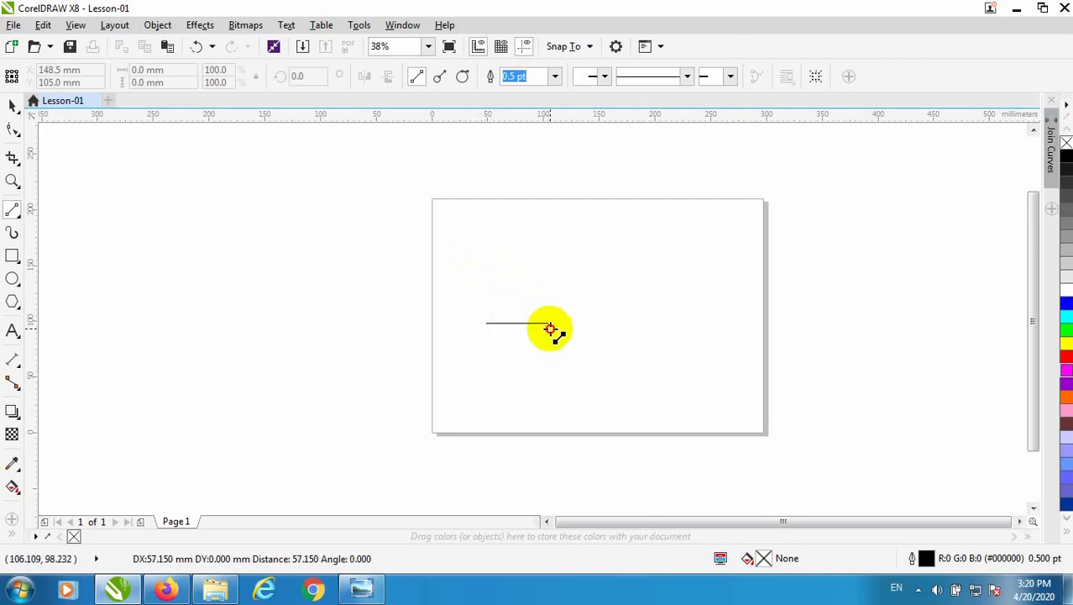
left_click_drag(550, 329, 608, 323)
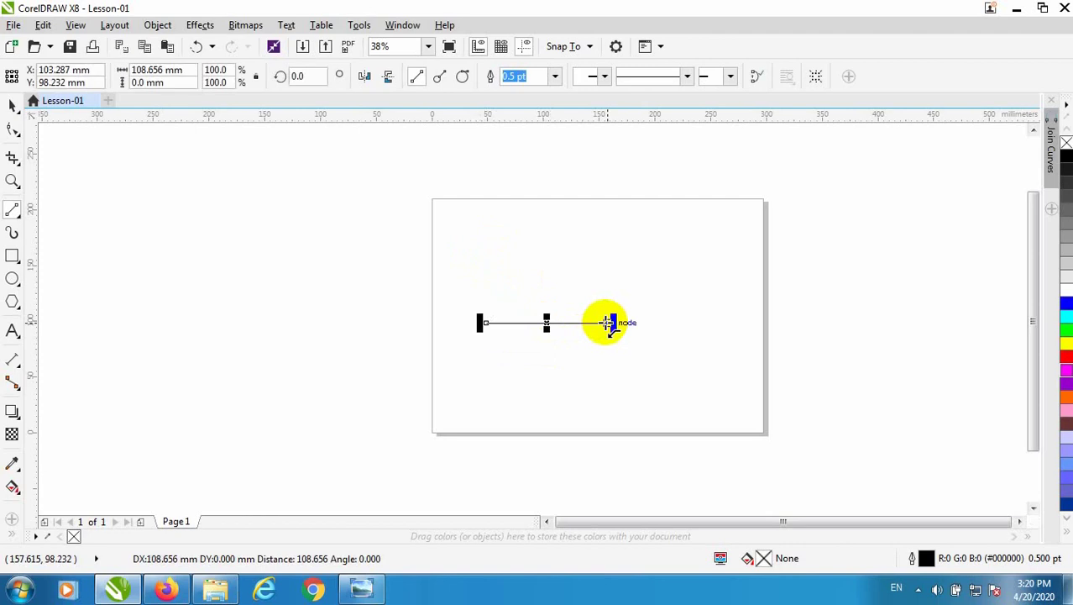
Examine the selected line's position, size, outline width, line style, and start and end arrowhead options
left_click(12, 104)
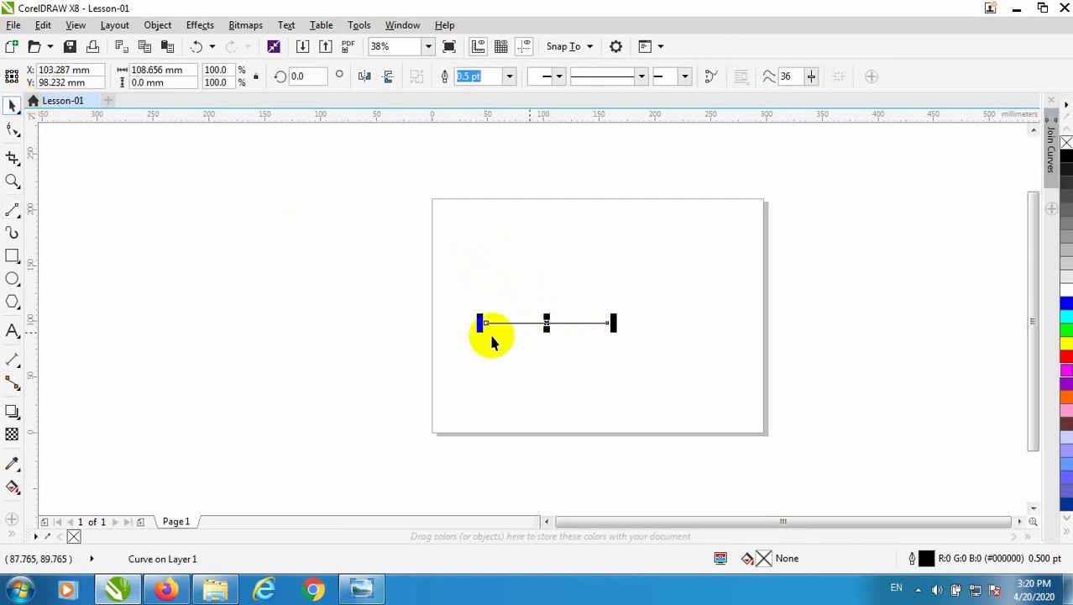
left_click(600, 331)
left_click(600, 324)
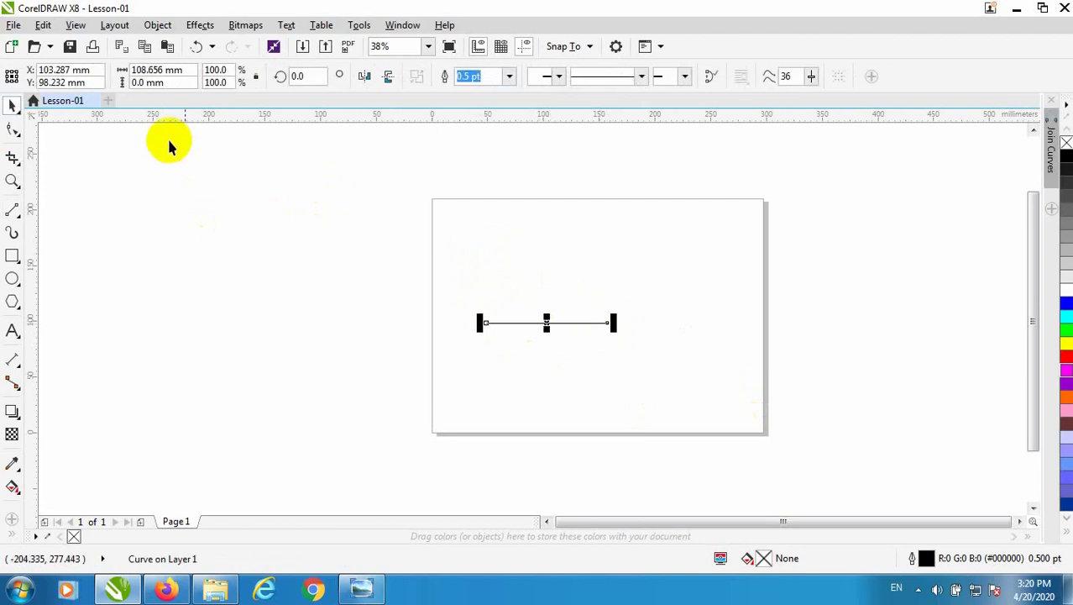
left_click(67, 70)
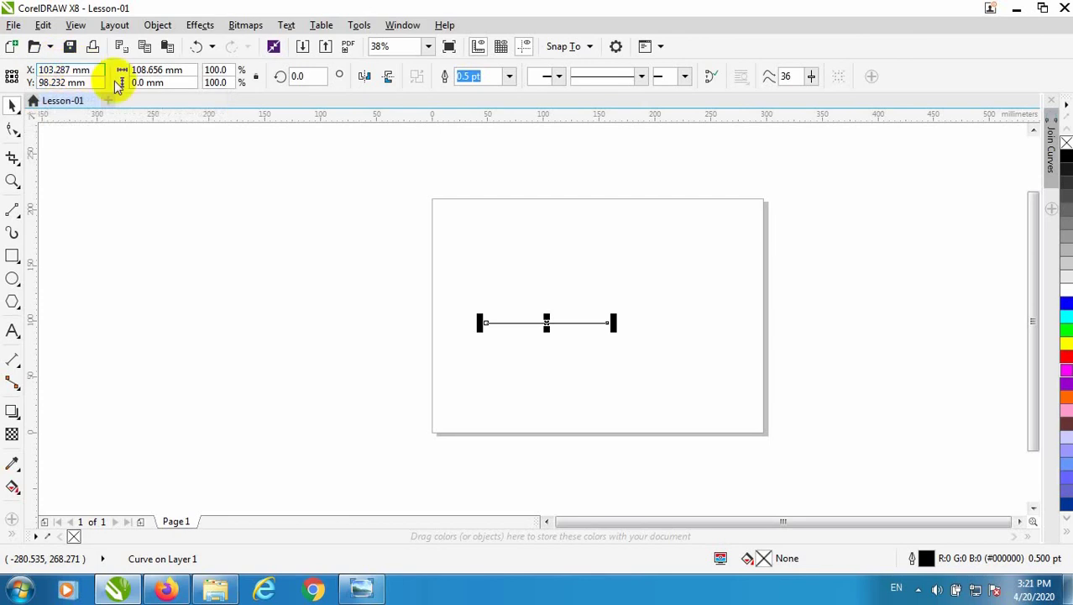
left_click(158, 69)
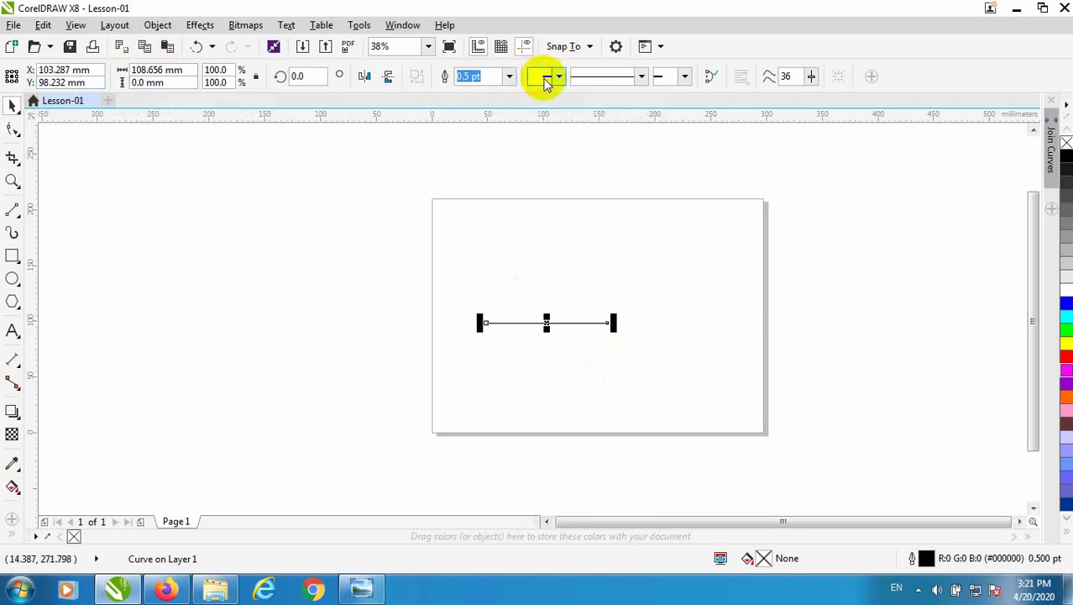
left_click(511, 78)
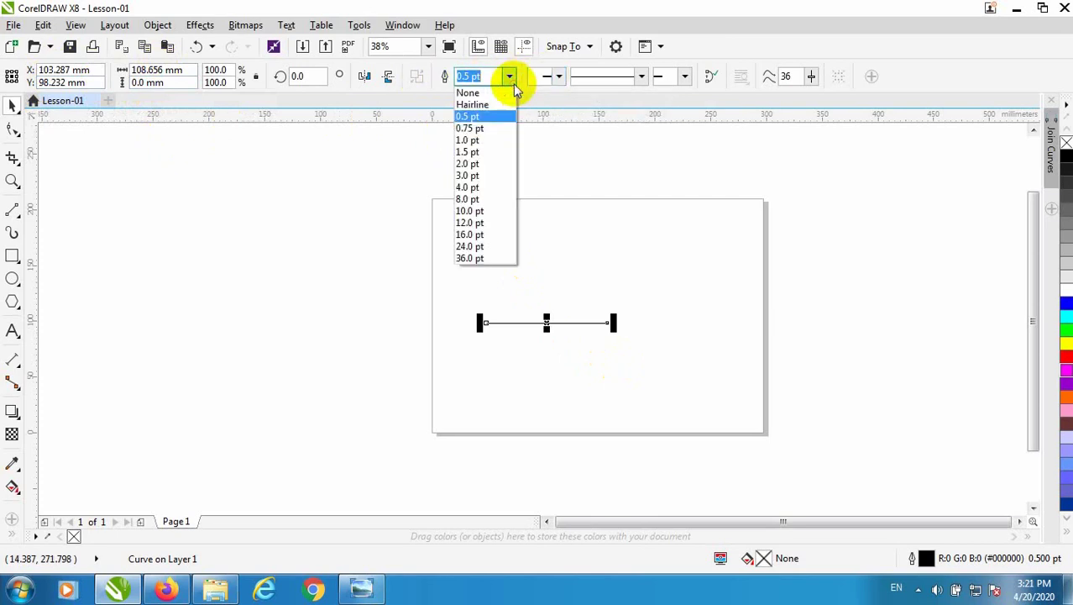
left_click(560, 104)
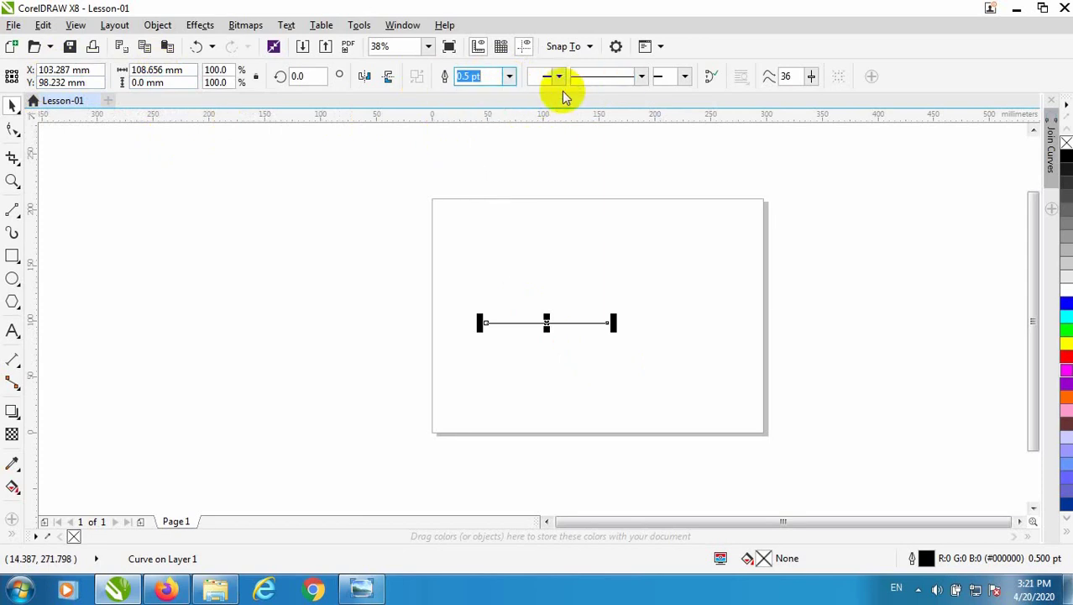
left_click(557, 77)
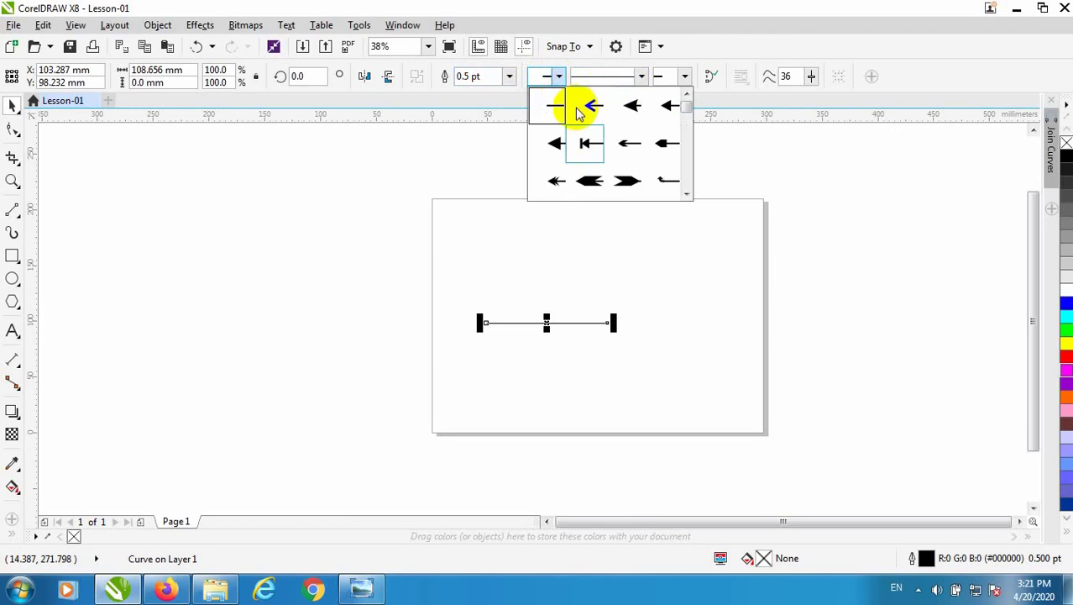
left_click(641, 78)
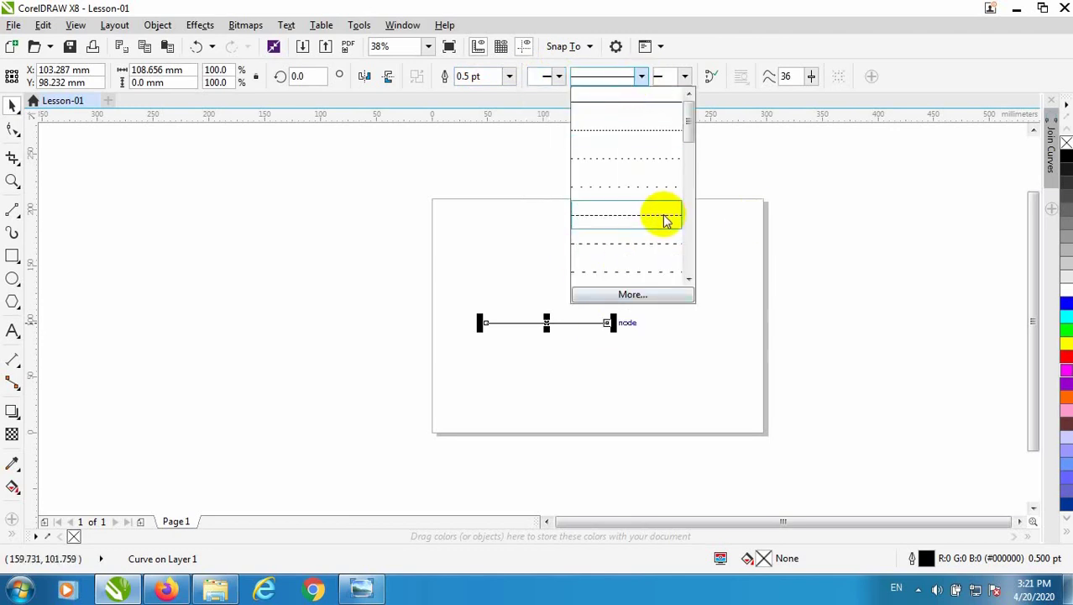
left_click(687, 79)
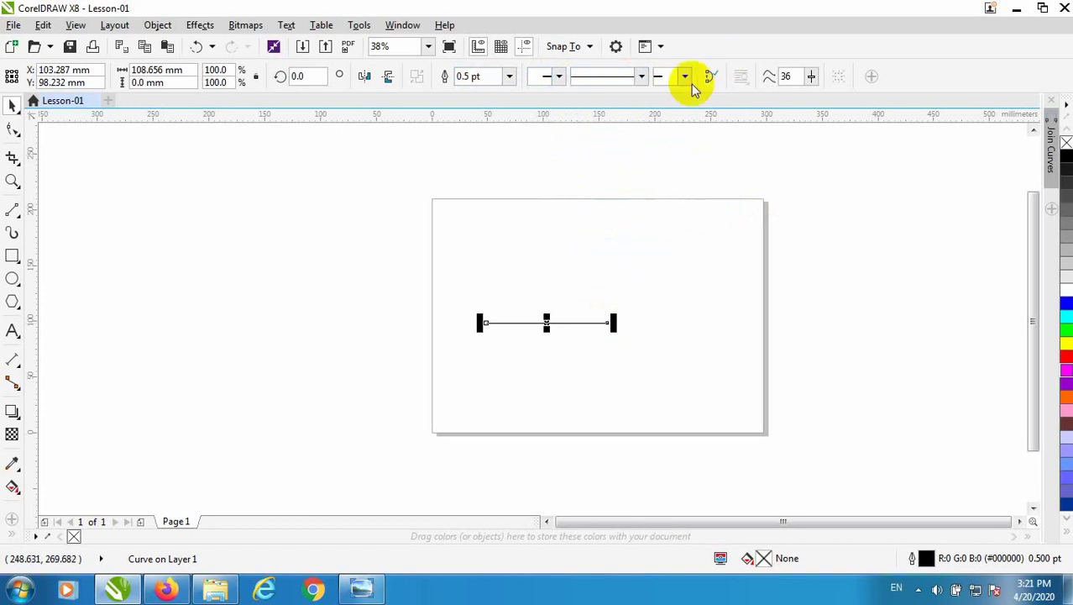
left_click(686, 77)
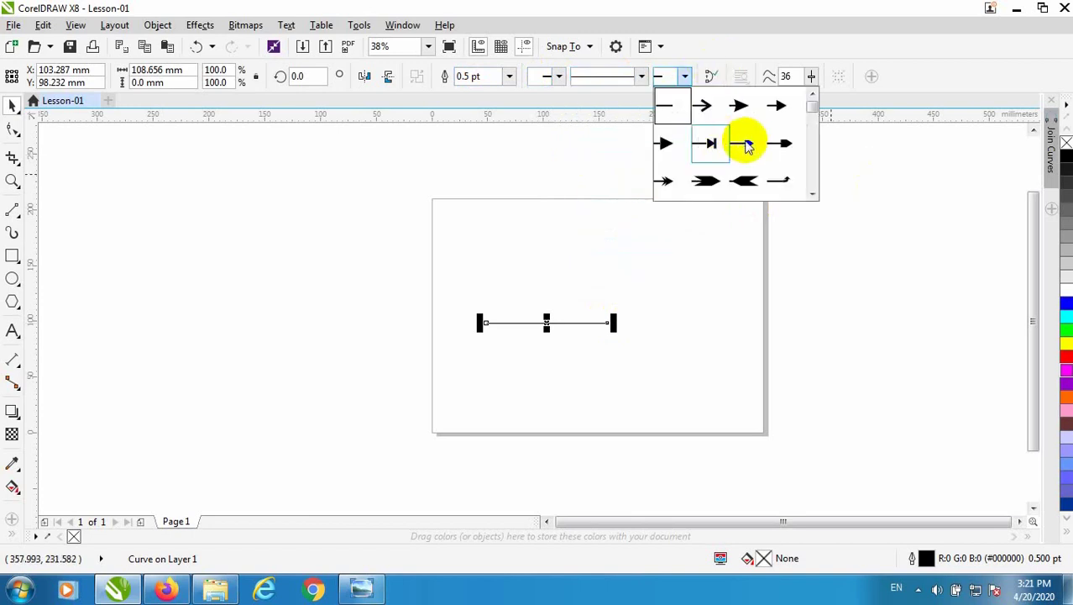
left_click(651, 360)
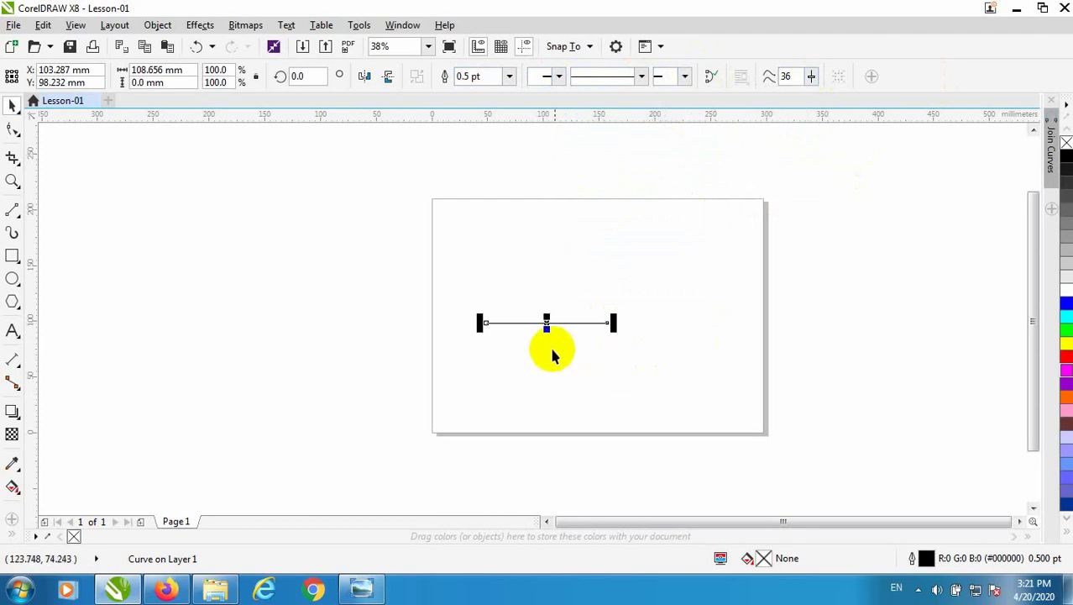
Rotate the horizontal line freely about its center to about 357 degrees and delete it from the page
scroll(548, 349, "up", 2)
left_click(546, 299)
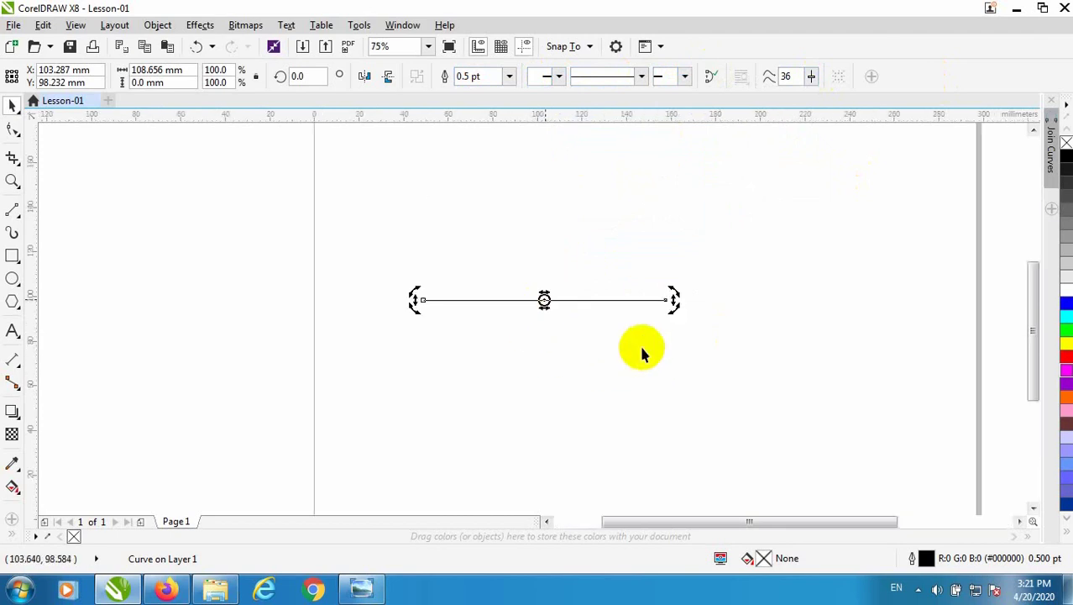
left_click_drag(672, 298, 546, 295)
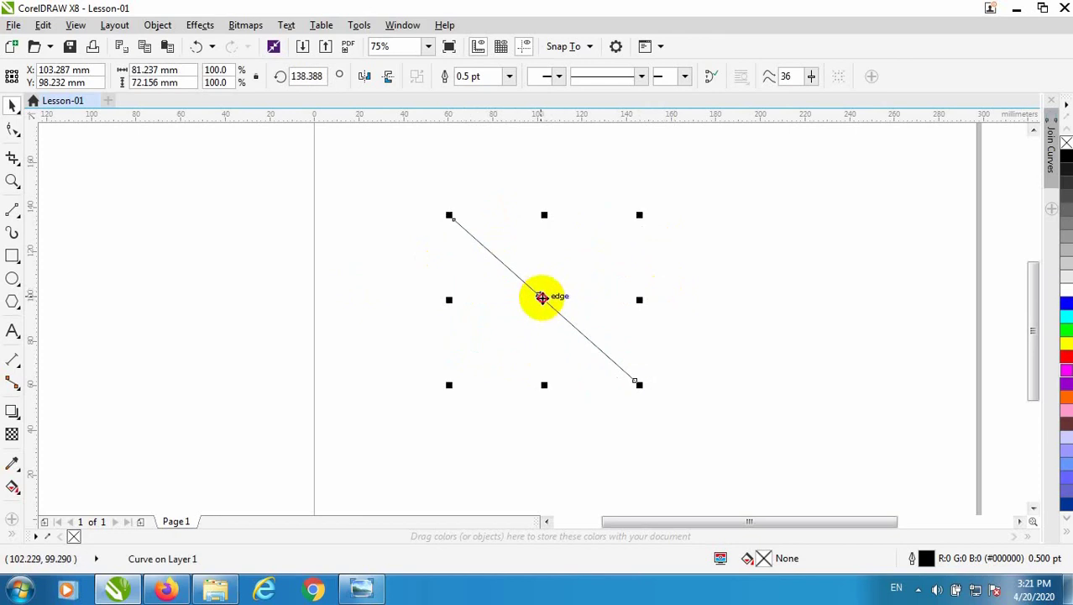
left_click_drag(444, 211, 672, 309)
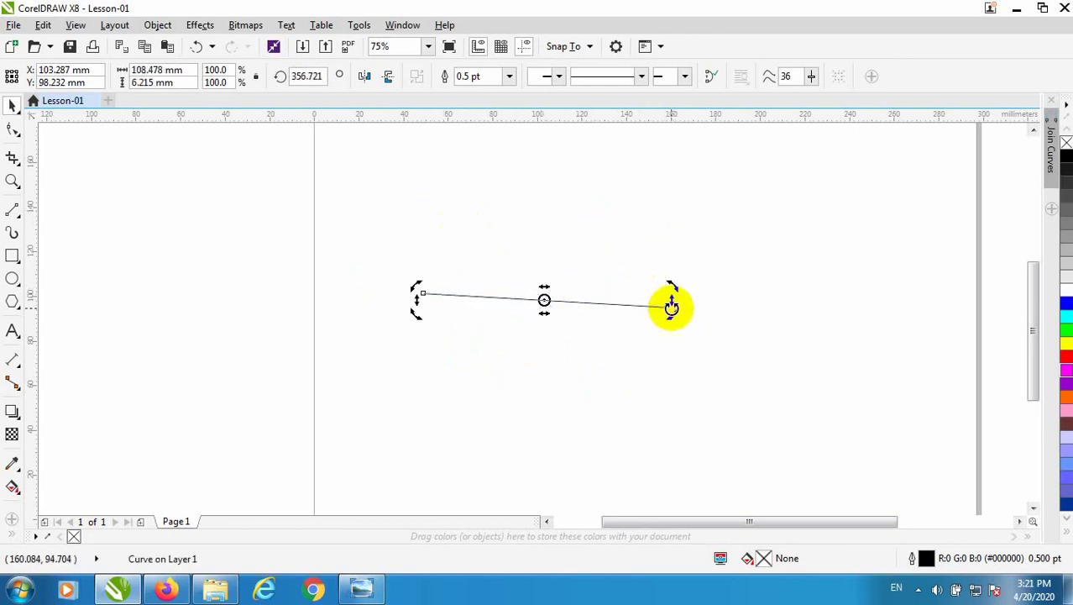
key("Delete")
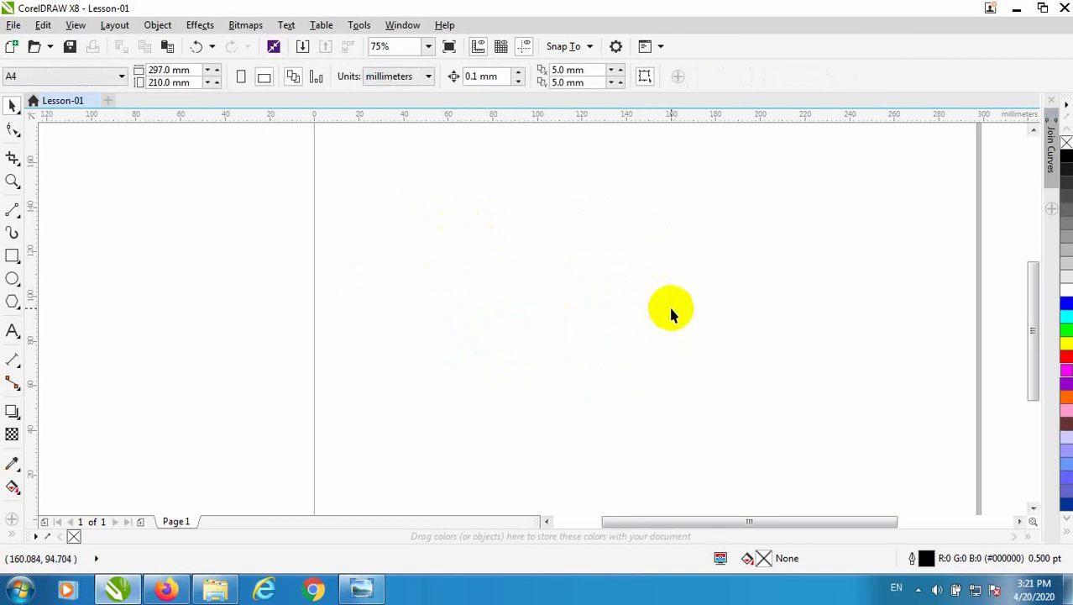
Draw an open path of six straight segments around the lower middle of the page with the Bézier tool
left_click(21, 218)
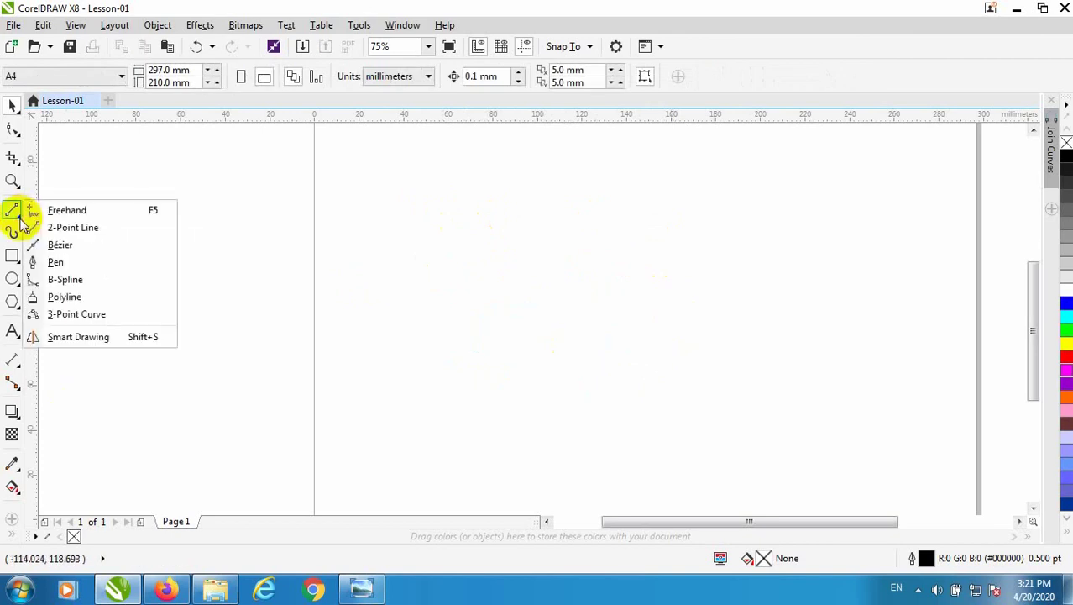
left_click(84, 245)
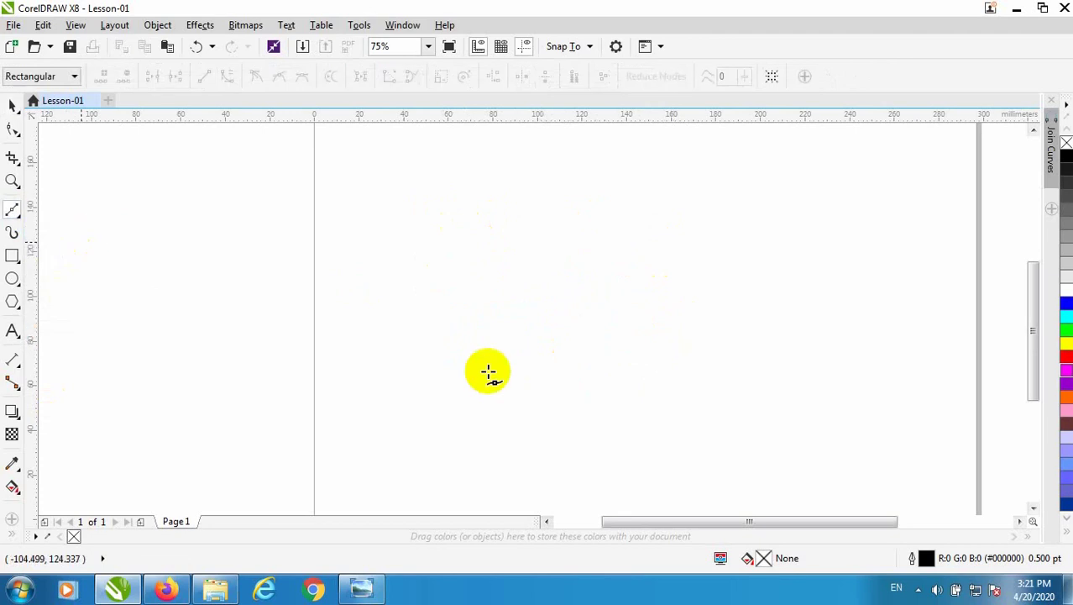
left_click(419, 405)
left_click(461, 310)
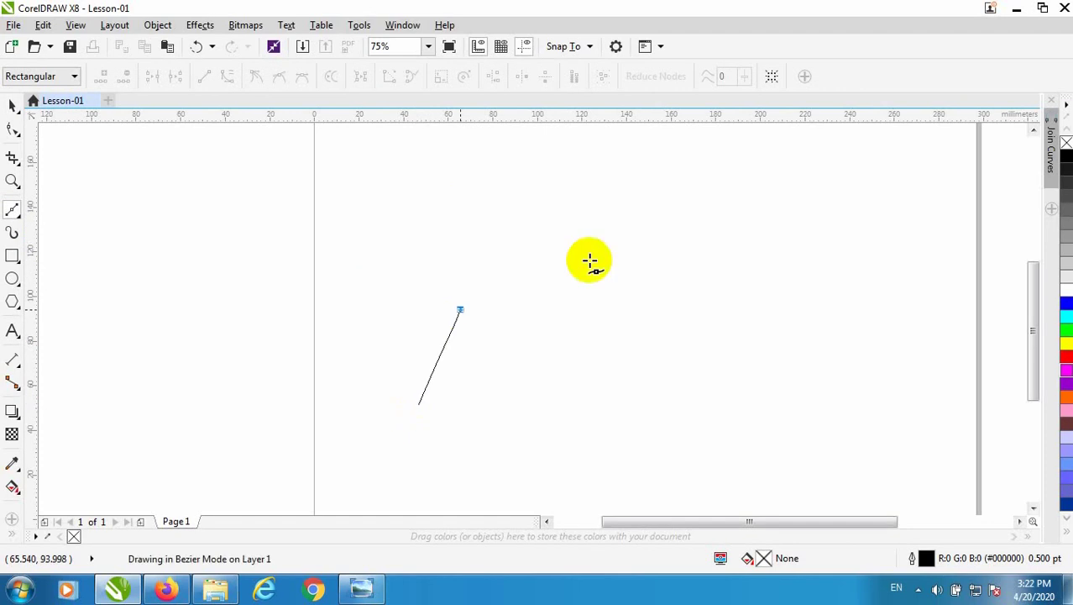
left_click(614, 252)
left_click(670, 335)
left_click(690, 427)
left_click(545, 465)
double_click(443, 409)
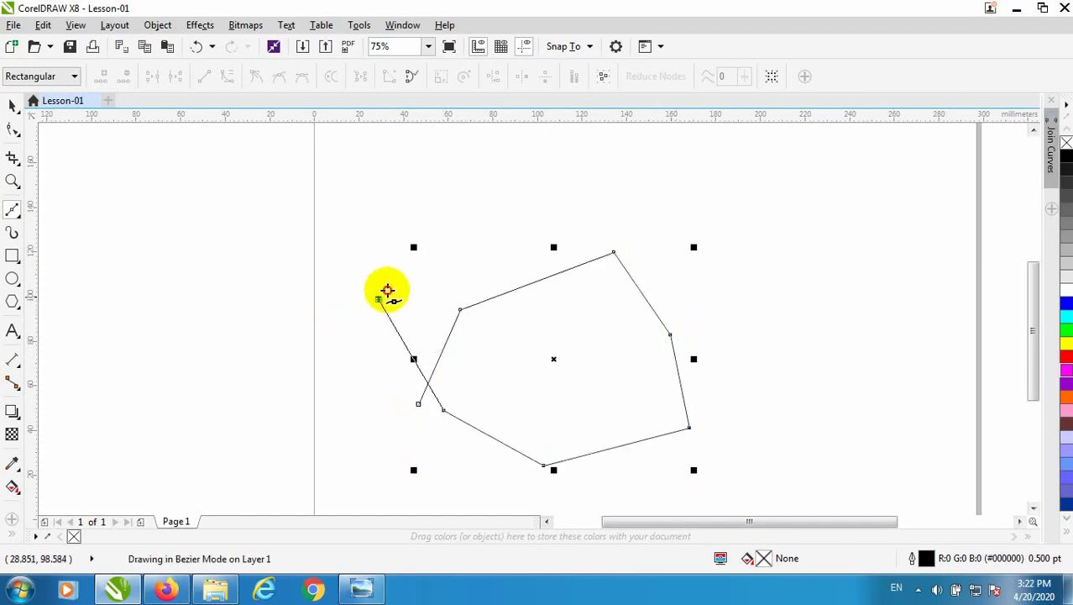
Continue the Bézier path with curved and straight segments above the polygon and close it at its starting node, about 160 by 122 mm overall
left_click_drag(378, 299, 394, 230)
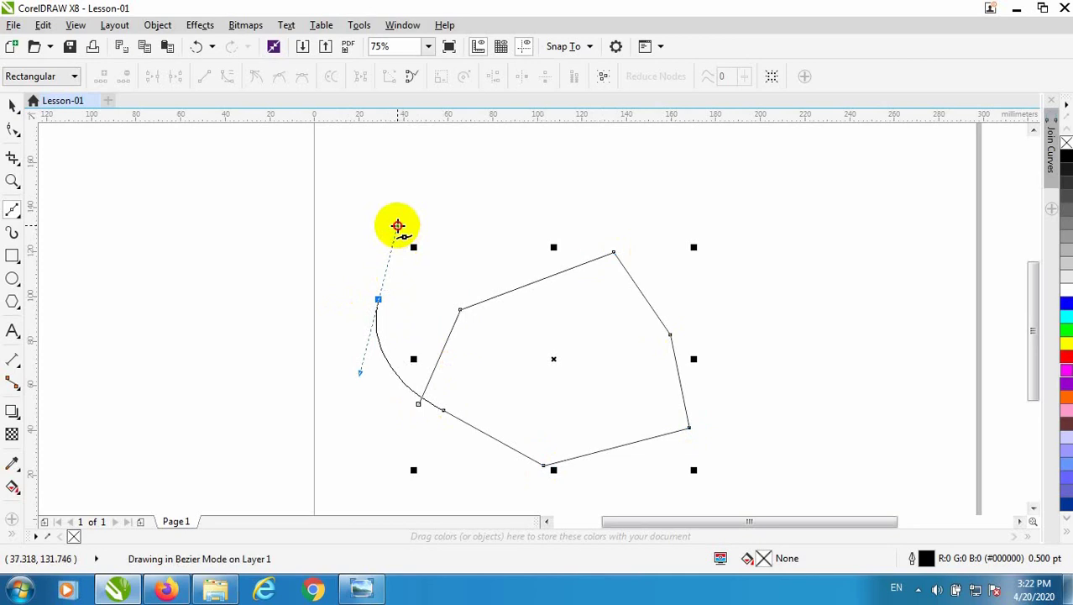
left_click(466, 267)
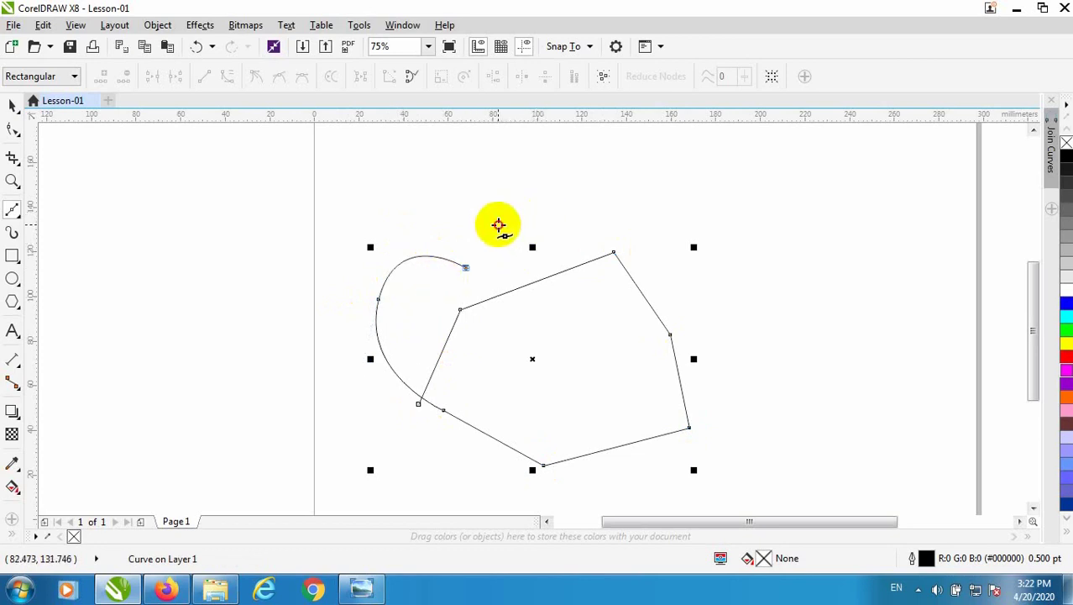
left_click(499, 225)
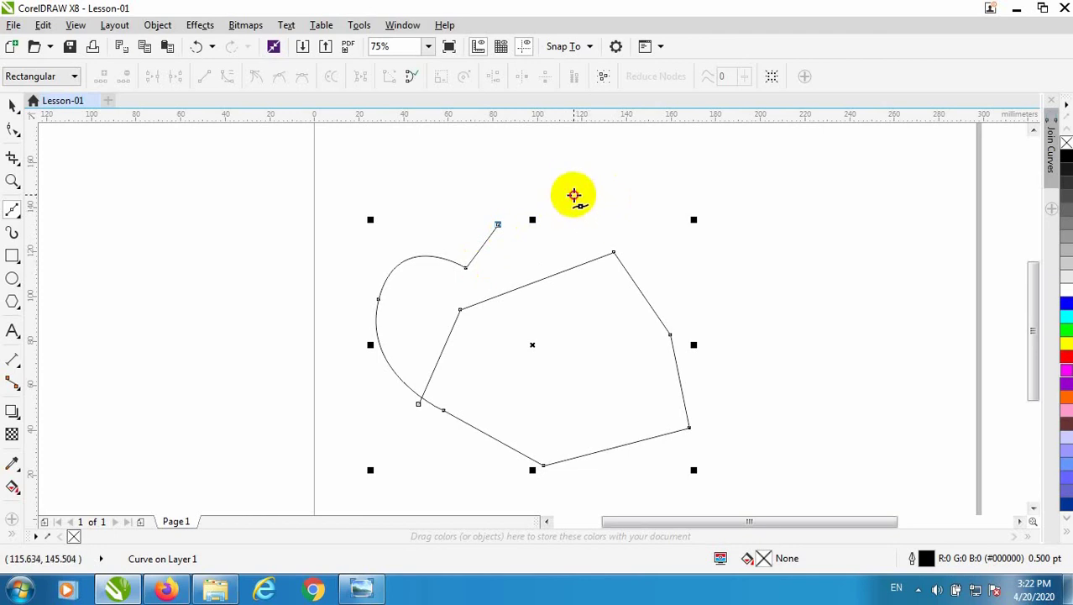
left_click_drag(573, 195, 595, 195)
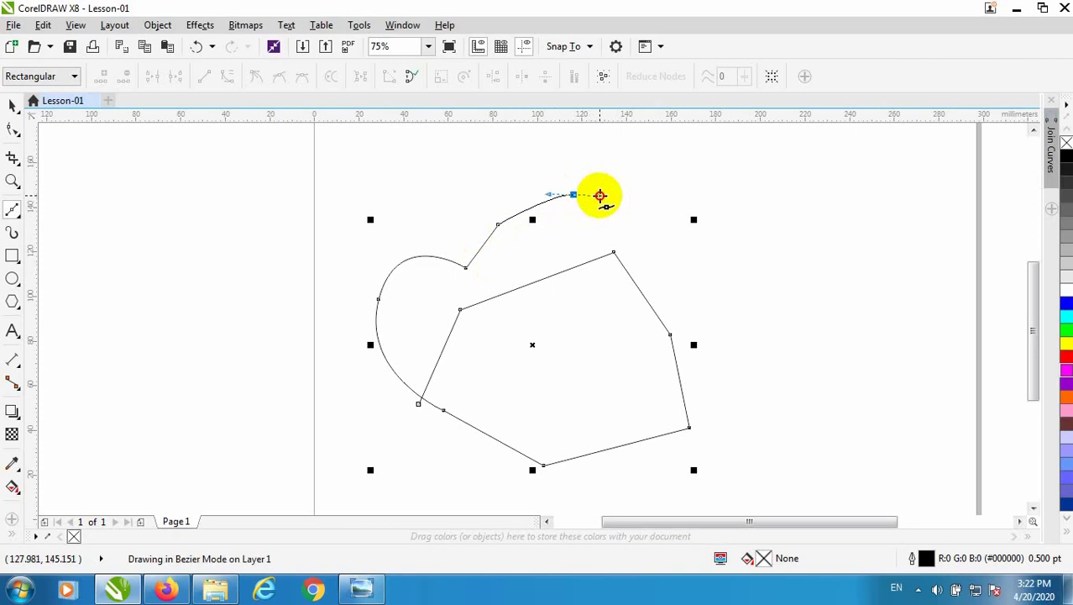
left_click_drag(600, 195, 619, 192)
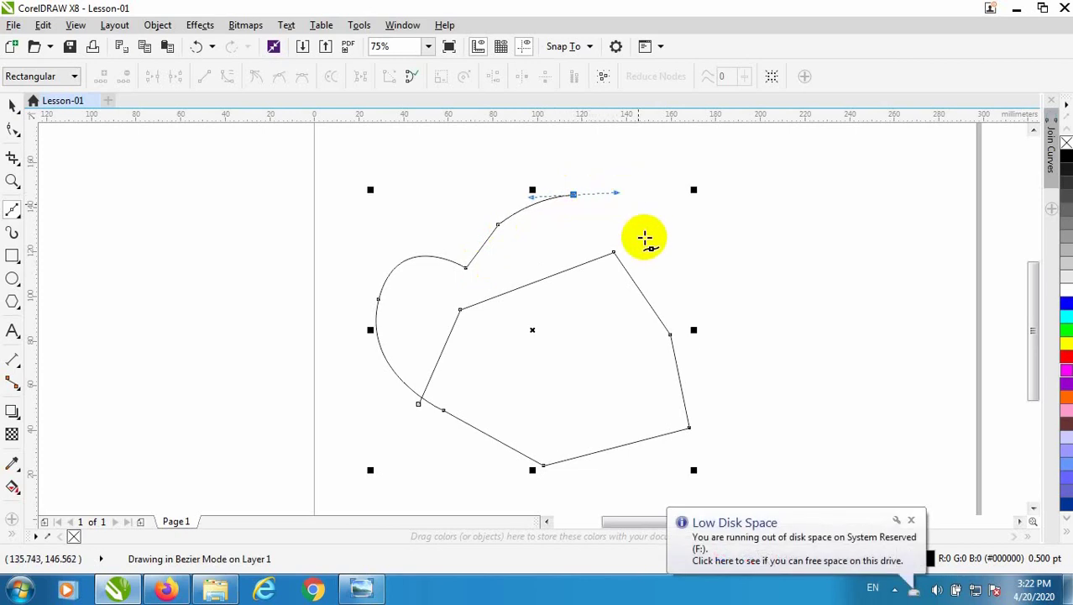
left_click_drag(644, 238, 750, 230)
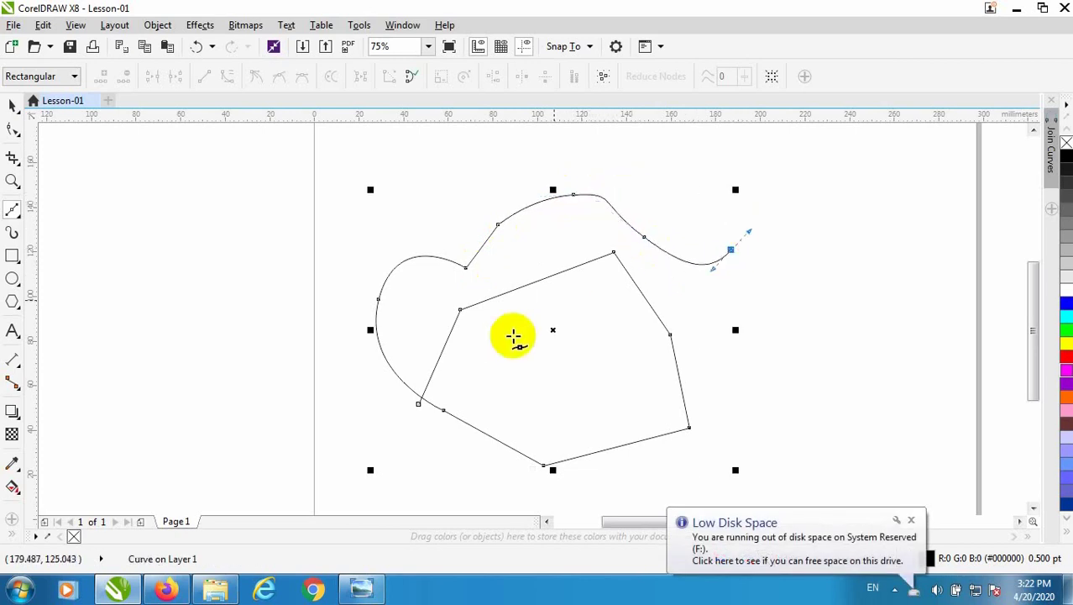
left_click_drag(511, 334, 509, 423)
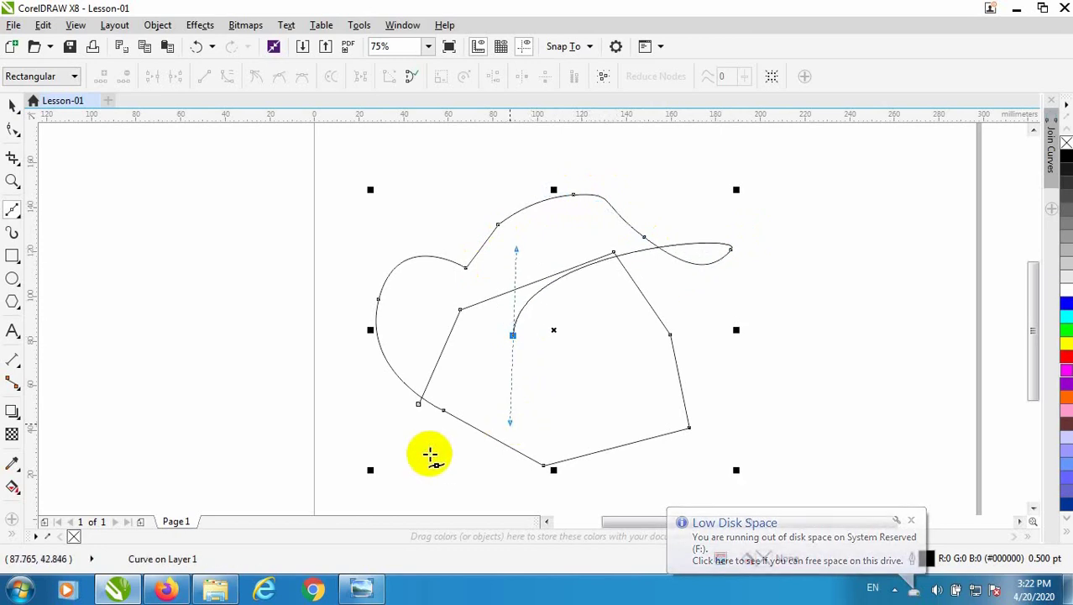
left_click(418, 403)
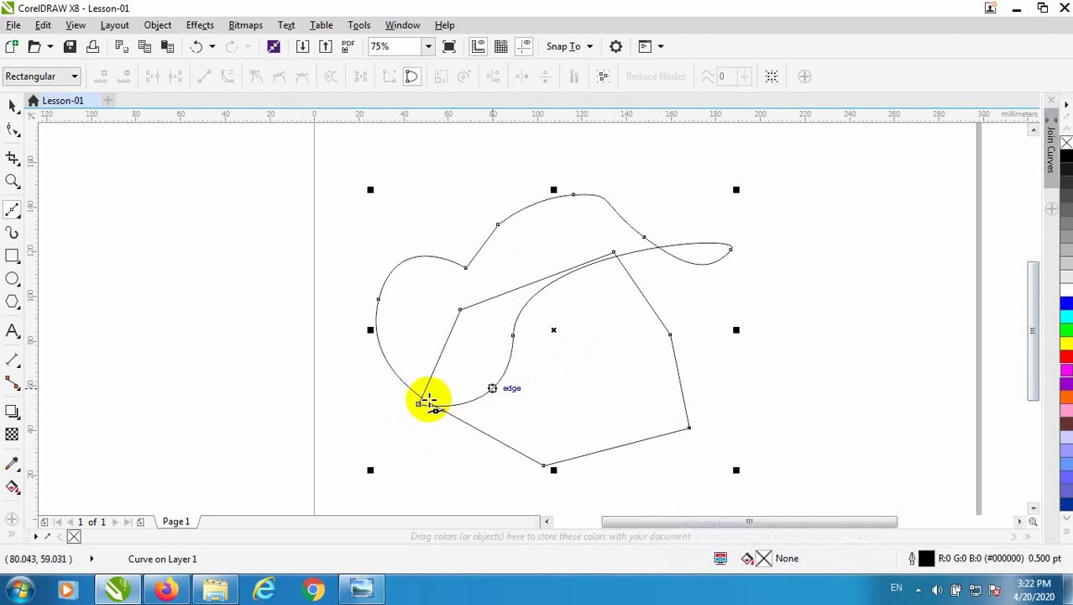
Set the document's default fill for graphic objects to gray #999999
scroll(427, 401, "up", 2)
scroll(391, 417, "down", 2)
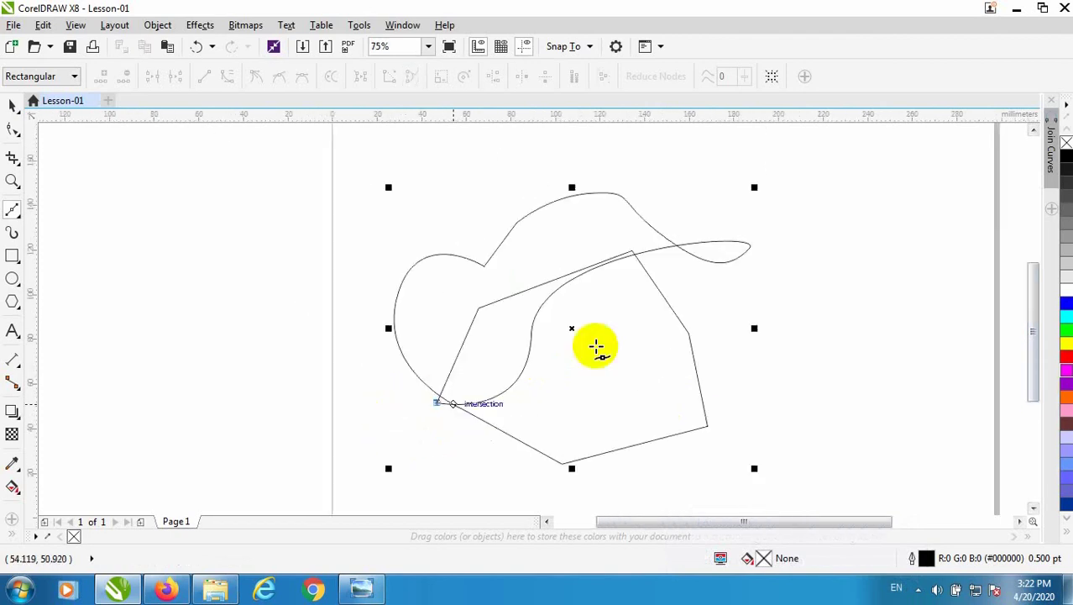
left_click(1067, 237)
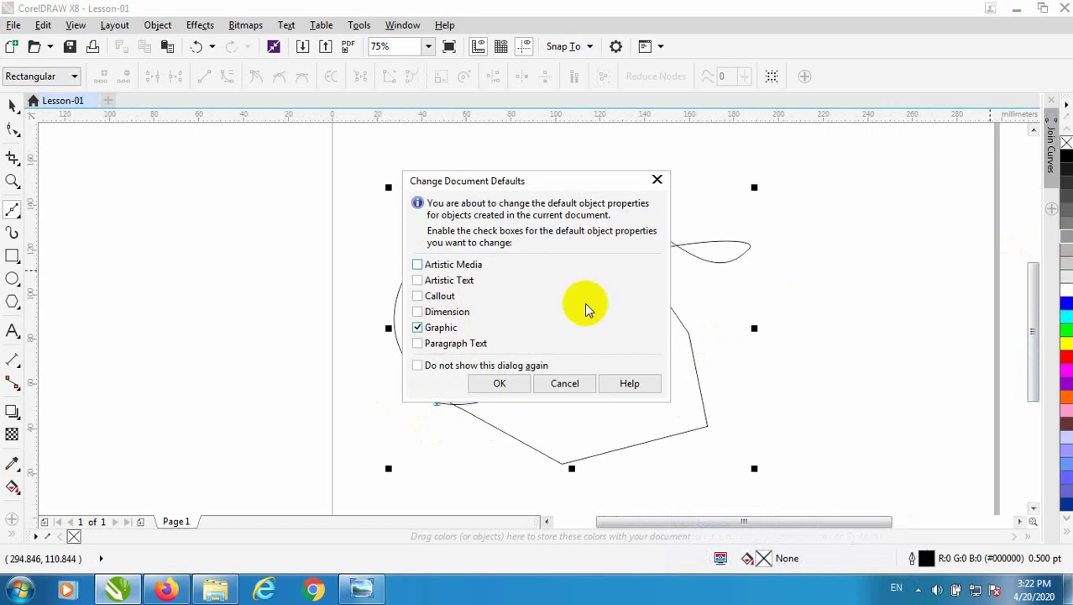
left_click(500, 383)
Select the closed Bézier path and fill it with gray #808080
left_click(13, 106)
left_click(696, 360)
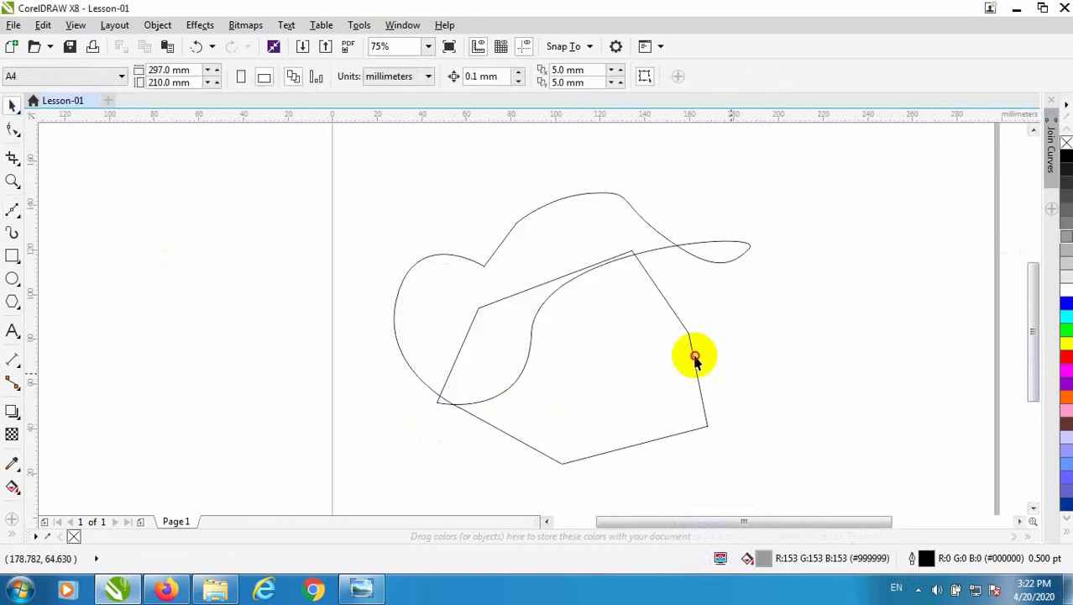
left_click(693, 355)
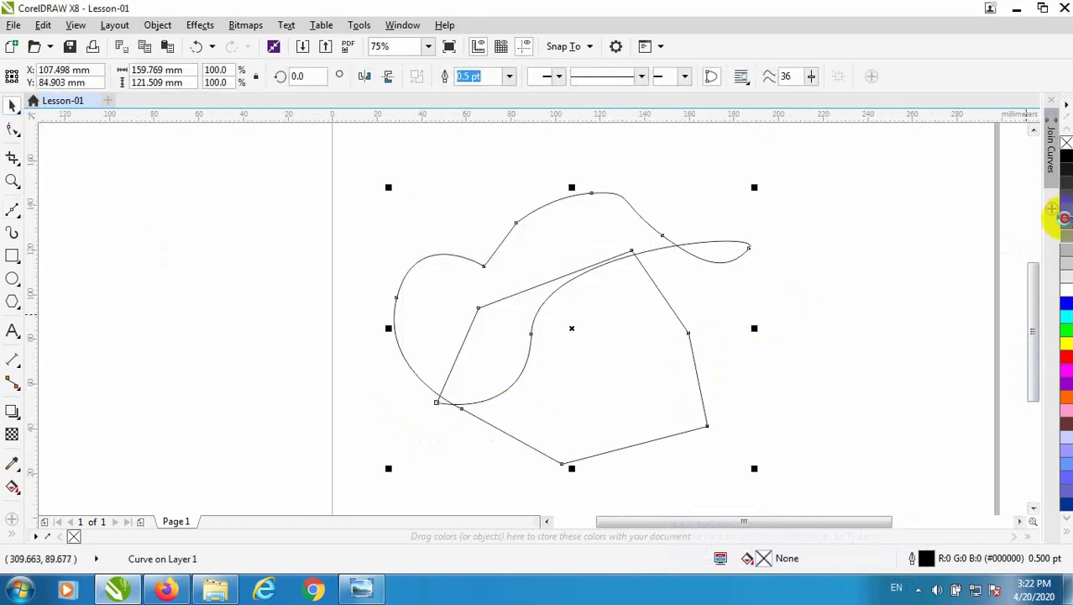
left_click_drag(1064, 218, 677, 365)
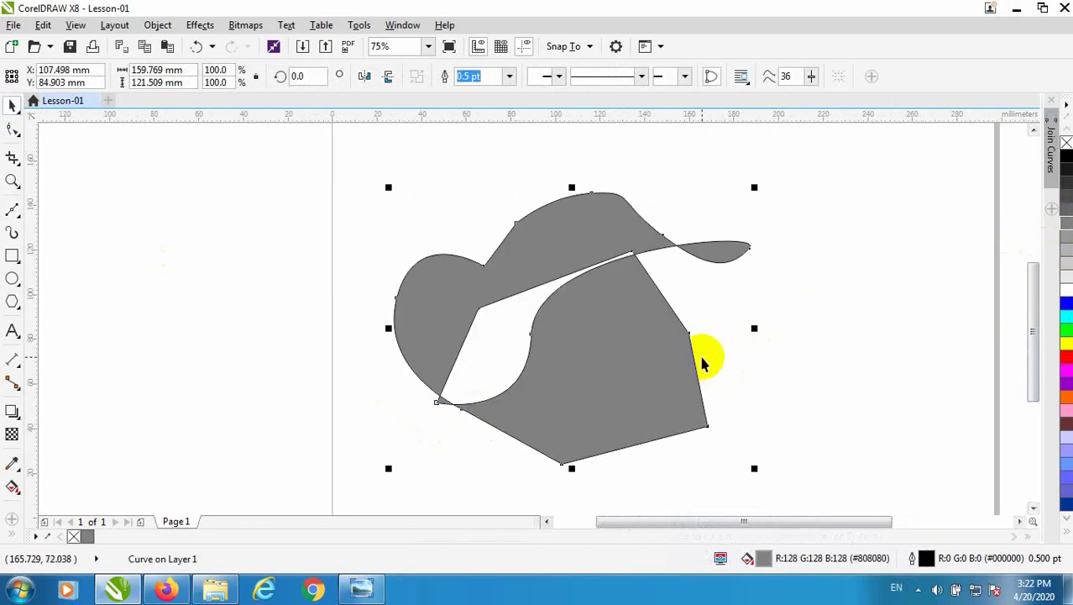
Delete the filled shape and set the default fill for graphic objects to gray #808080
key("Delete")
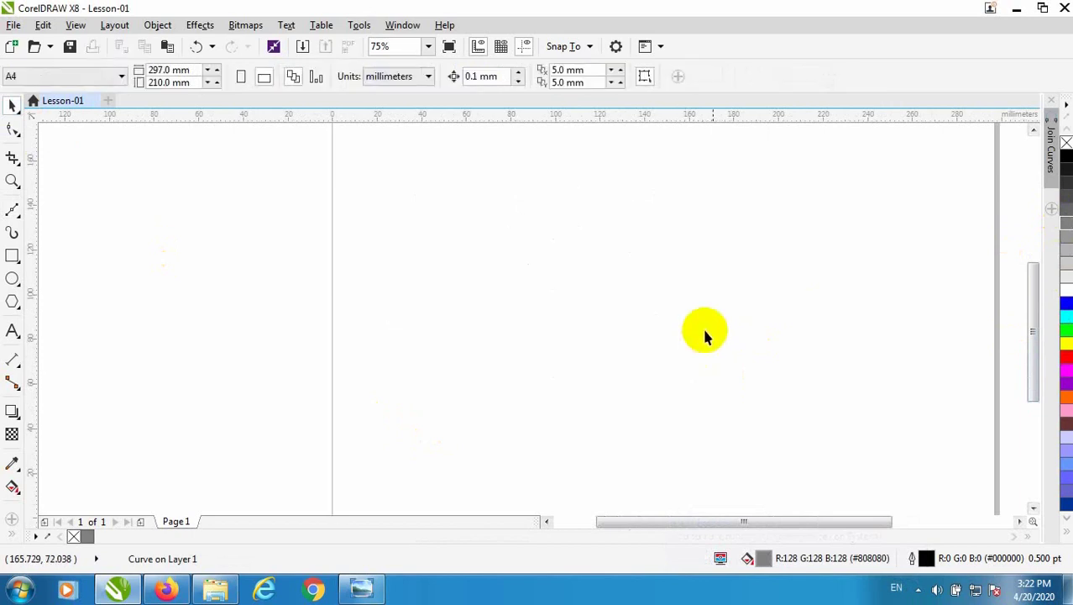
left_click(1067, 225)
left_click(498, 381)
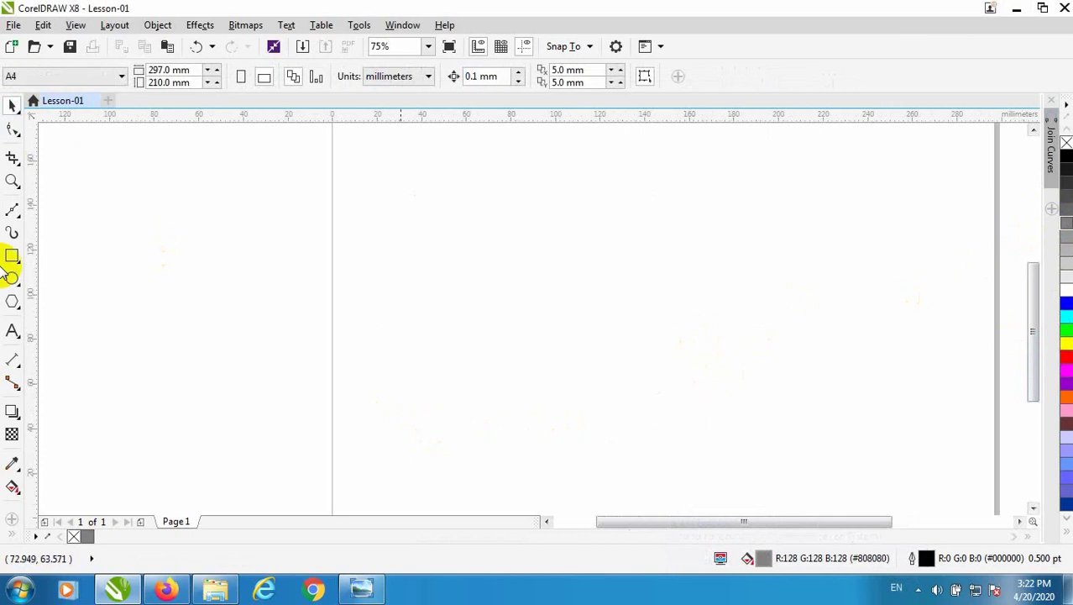
Draw a closed five-sided Bézier shape on the page, about 121 by 106 mm overall
left_click(17, 215)
left_click(19, 220)
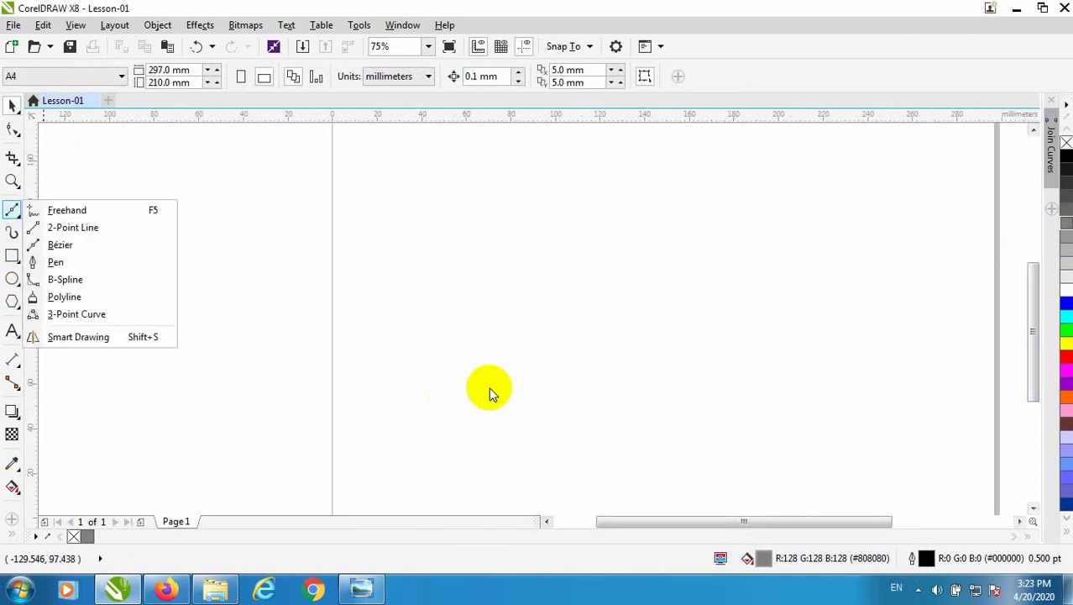
left_click(83, 245)
left_click(527, 424)
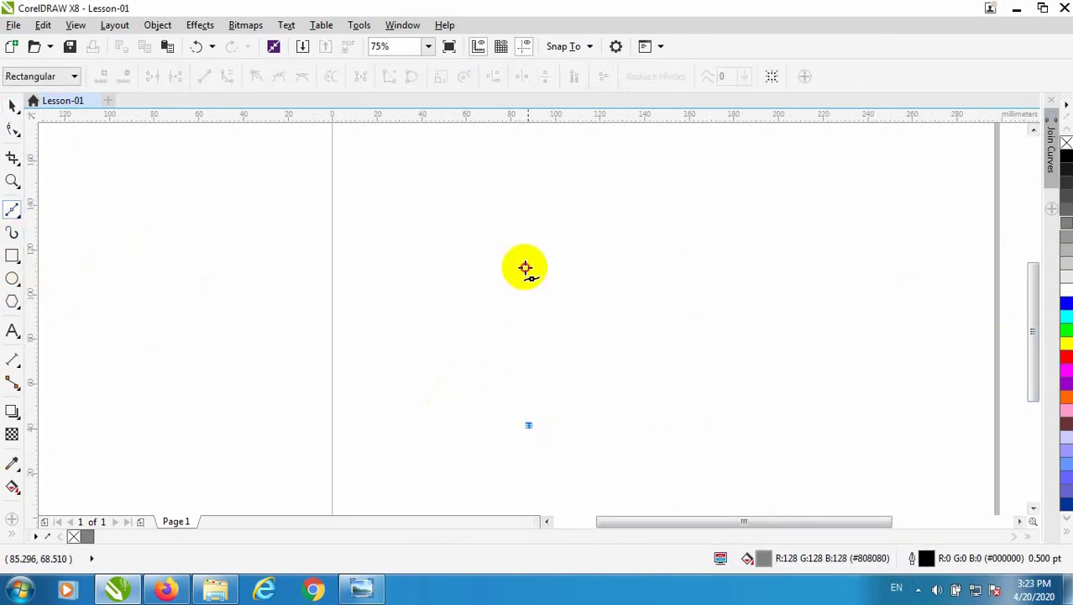
left_click(524, 267)
left_click(771, 236)
left_click(793, 378)
left_click(685, 473)
left_click(528, 425)
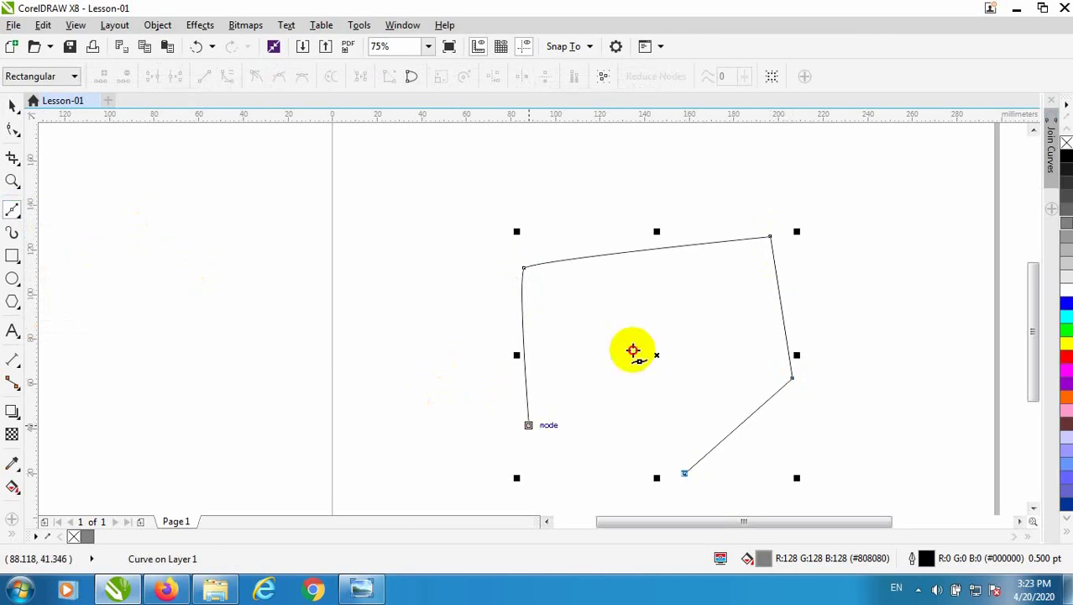
left_click(12, 104)
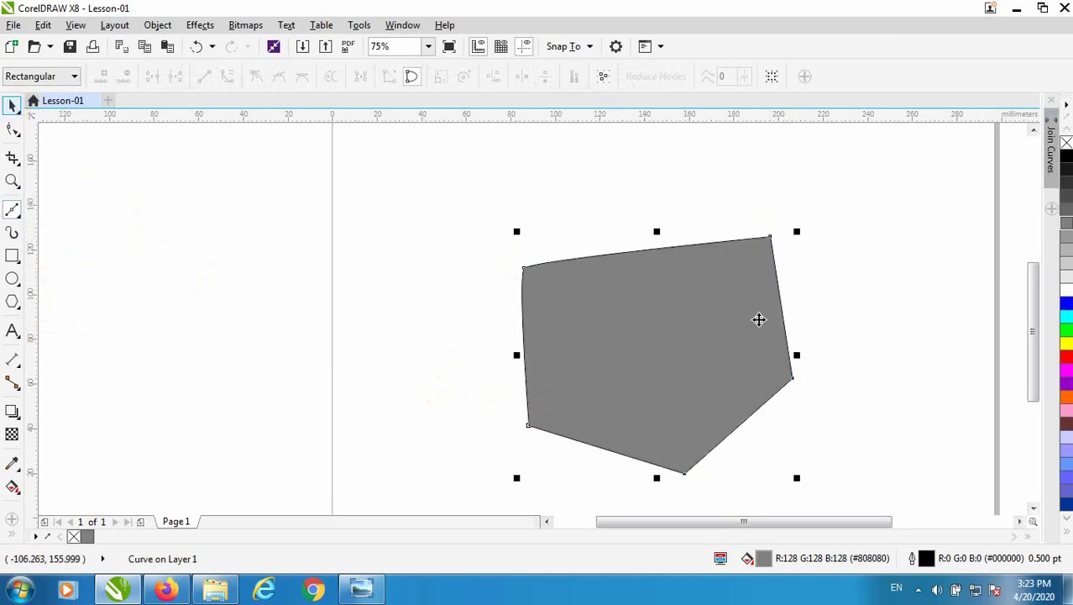
Move the filled five-sided shape up and to the right, centering it at about X 156, Y 105 mm
left_click(913, 379)
scroll(559, 366, "down", 2)
left_click(722, 370)
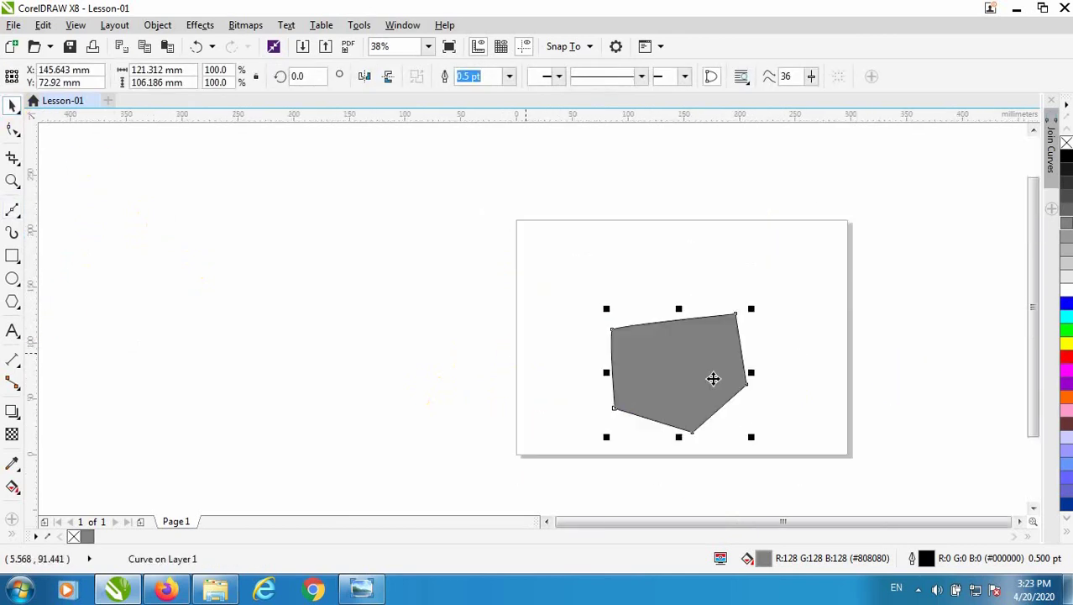
scroll(748, 354, "up", 2)
scroll(731, 277, "up", 4)
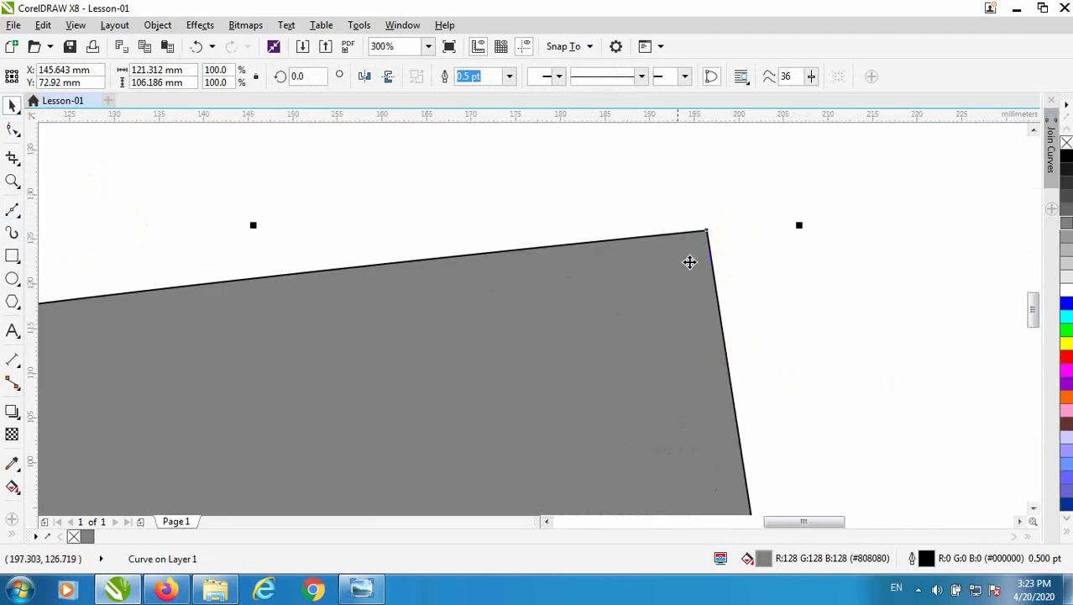
scroll(650, 294, "down", 4)
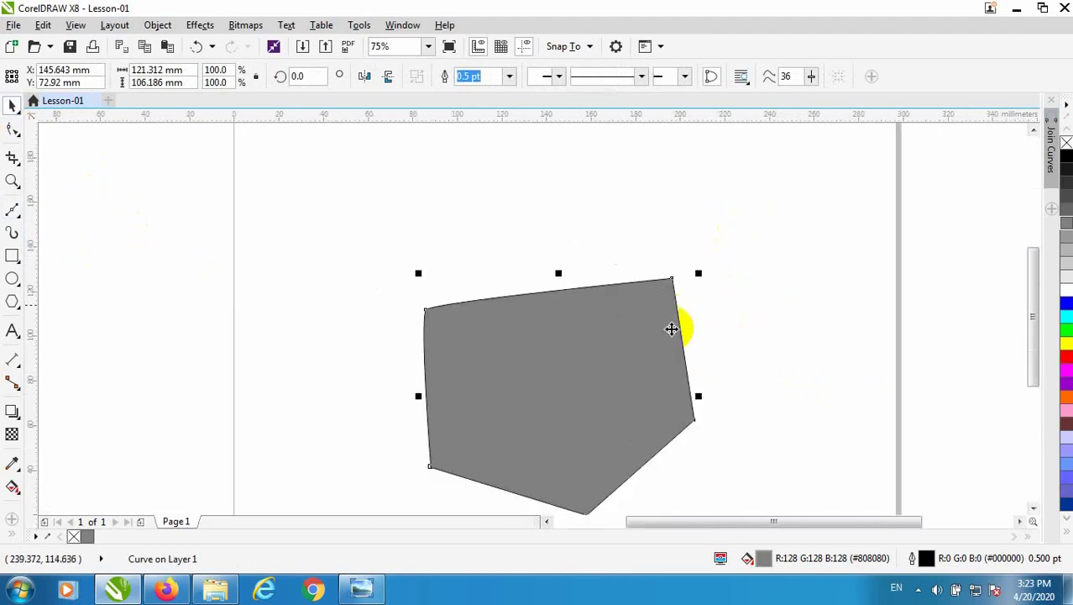
left_click_drag(599, 397, 622, 326)
left_click(797, 332)
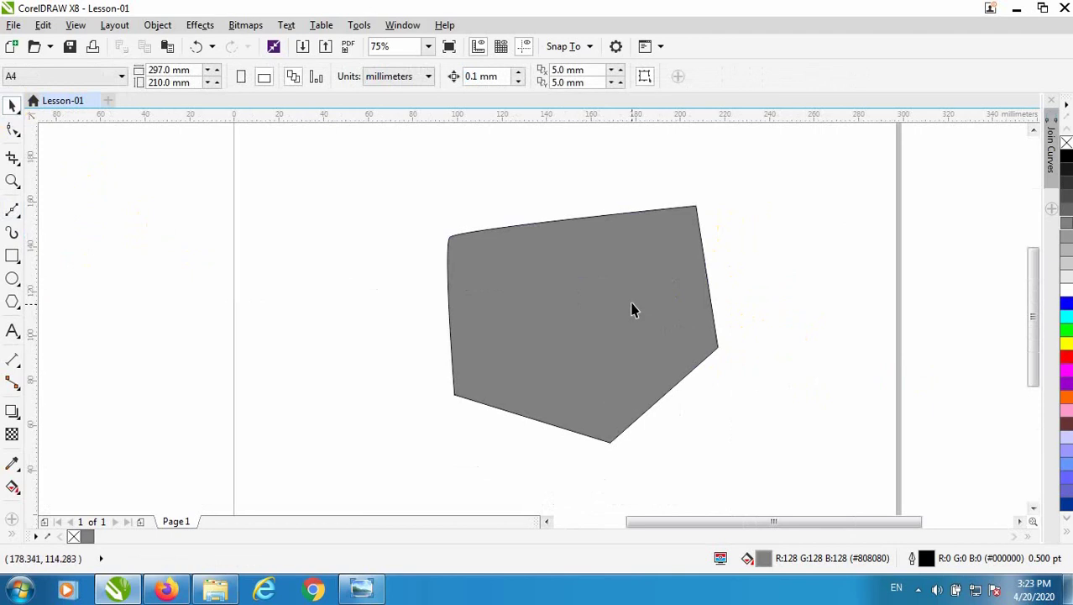
Remove the five-sided shape's gray fill and fill it with blue #0000FF
left_click(702, 303)
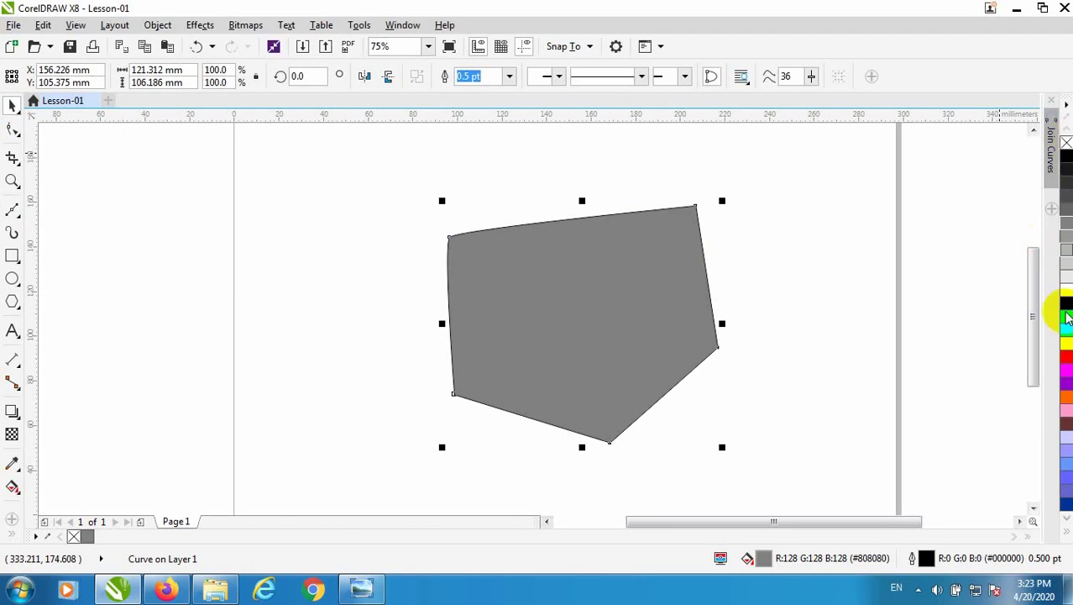
left_click(1067, 145)
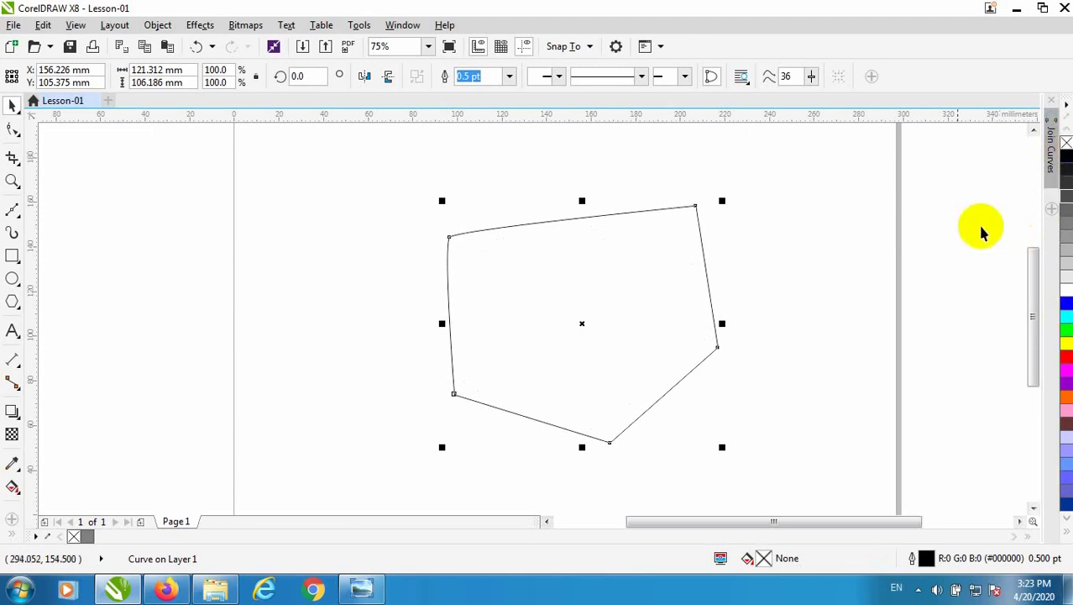
left_click(1066, 304)
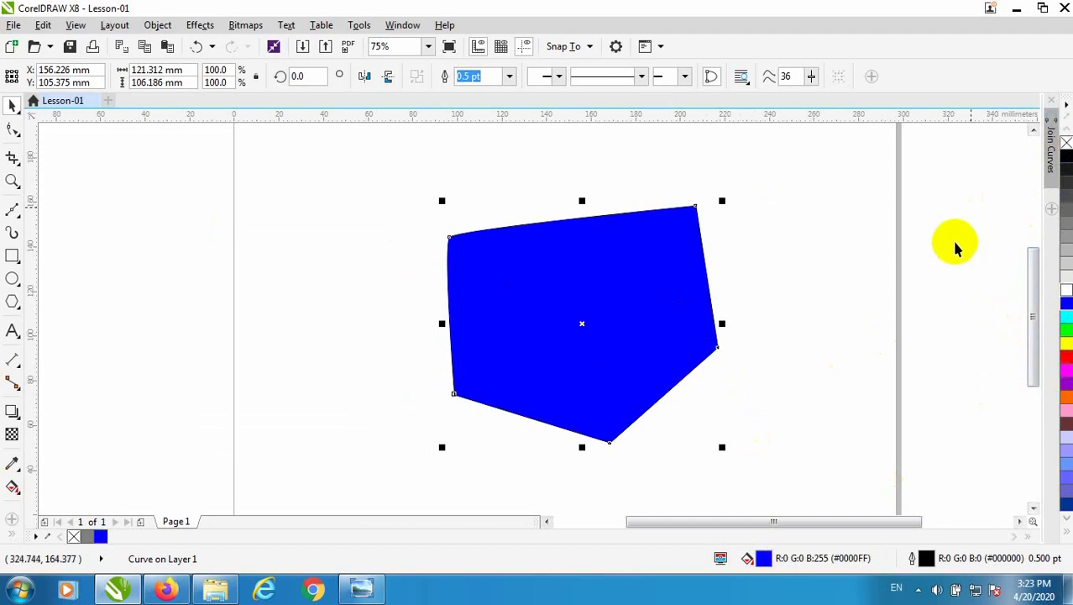
Set the blue shape's outline to gray #666666 with a width of 3.0 pt
right_click(1067, 210)
left_click(647, 297)
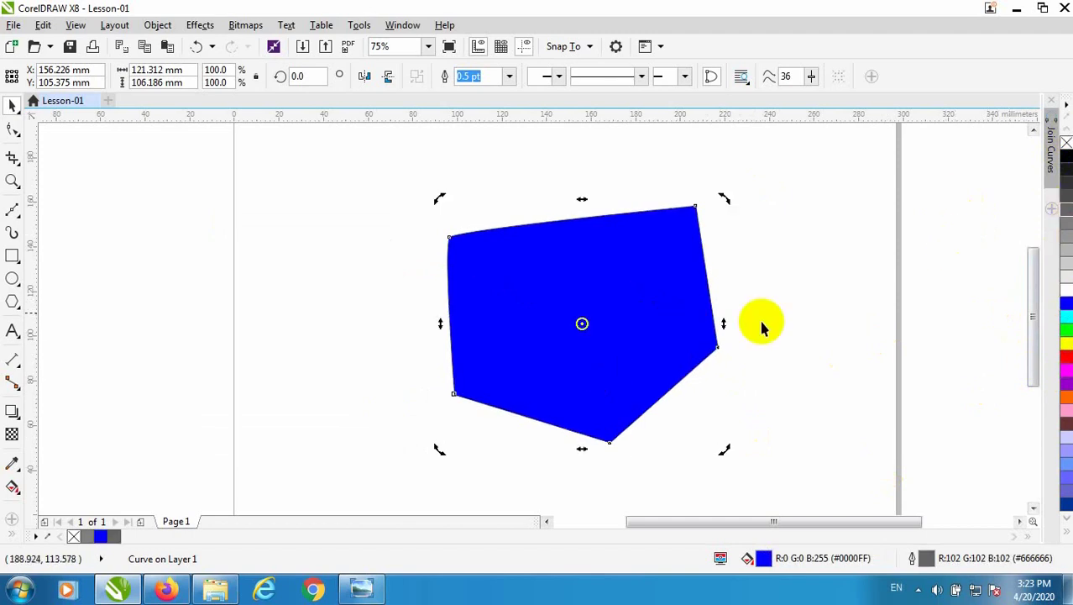
left_click(621, 311)
left_click(509, 77)
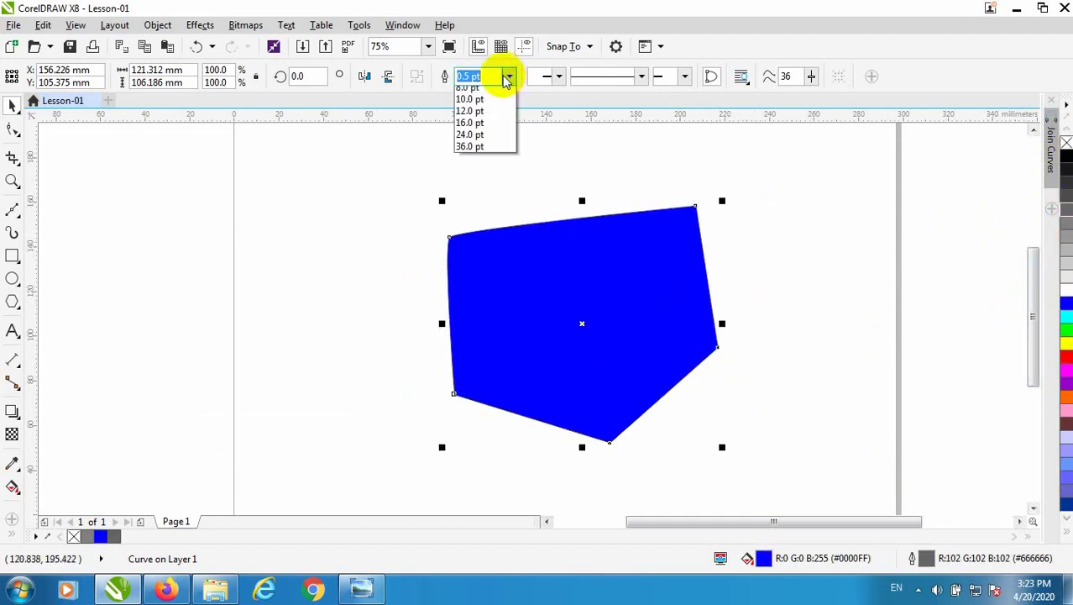
left_click(467, 176)
left_click(860, 258)
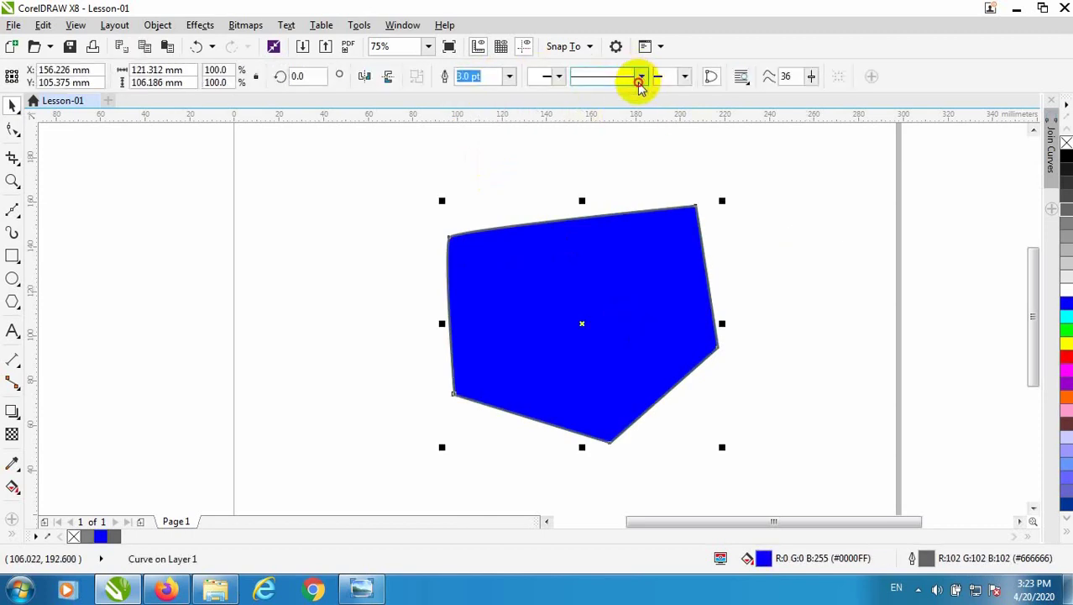
Change the blue shape's outline to a short-dashed line style
left_click(641, 76)
left_click(655, 230)
left_click(813, 314)
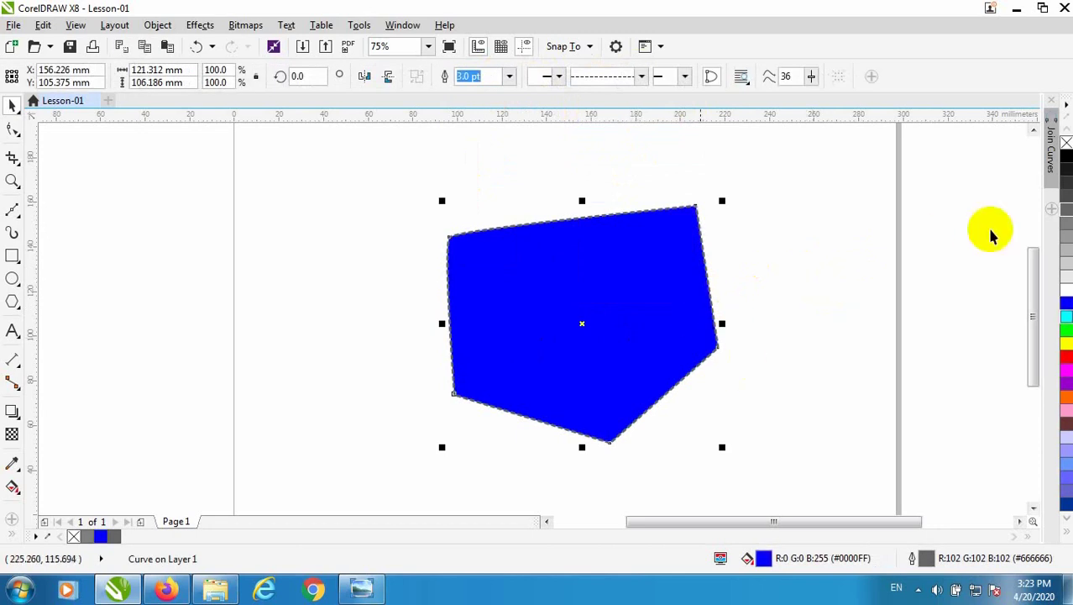
Remove the fill from the dashed shape and delete the shape
left_click(1065, 144)
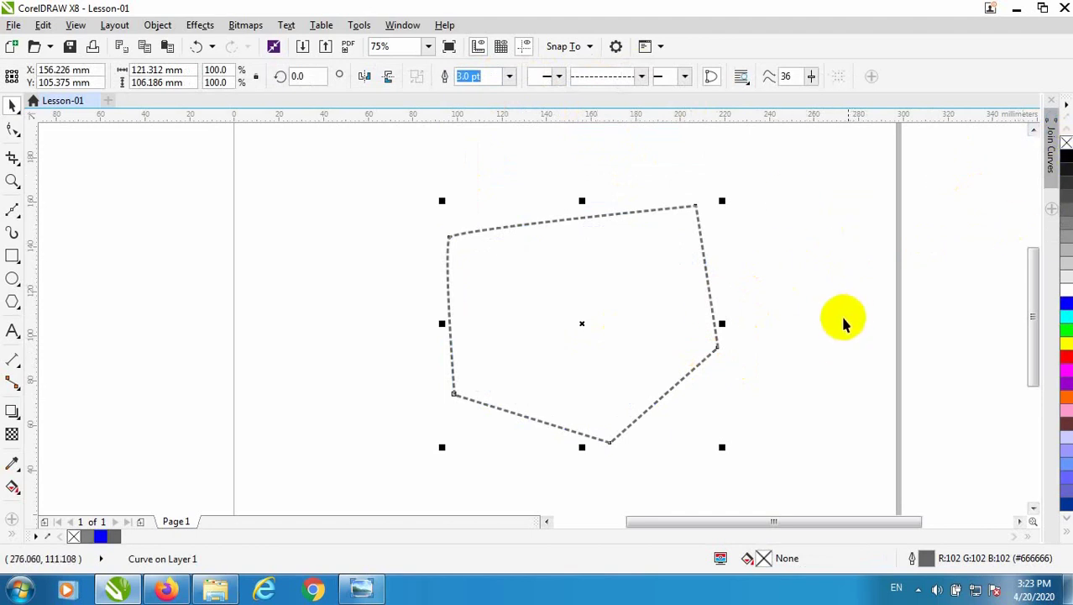
left_click(731, 341)
left_click(716, 344)
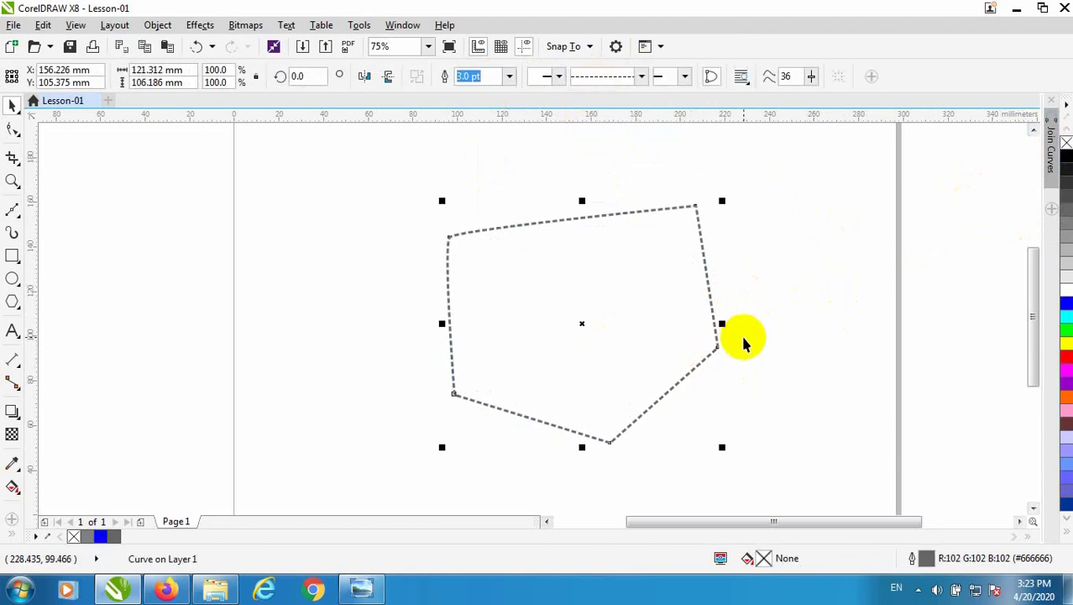
key("Delete")
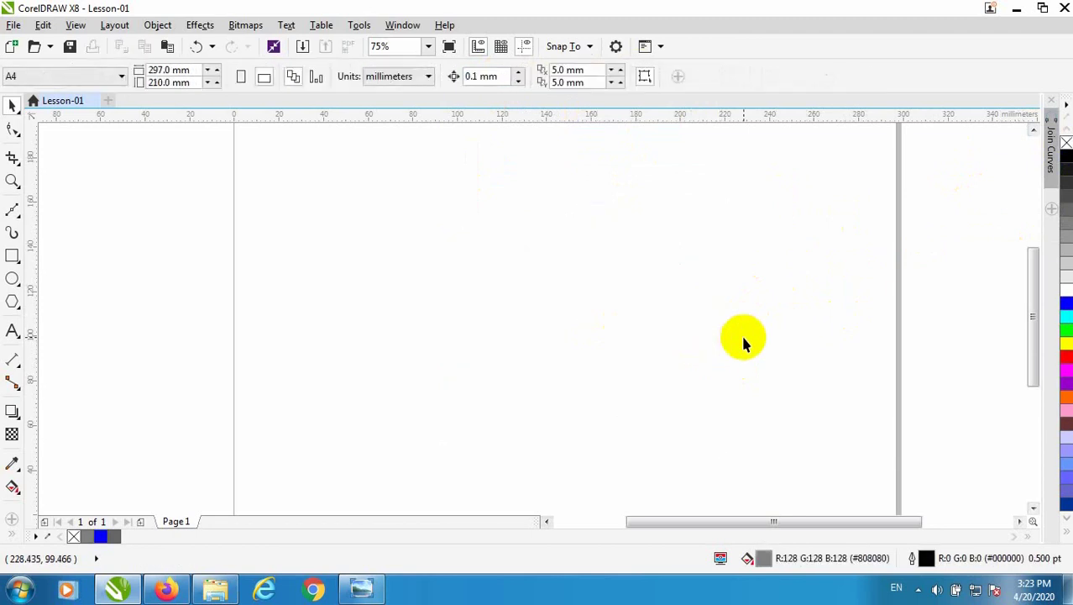
Start a Pen path with three straight segments forming an open peak, about 147 by 89 mm overall
left_click(18, 219)
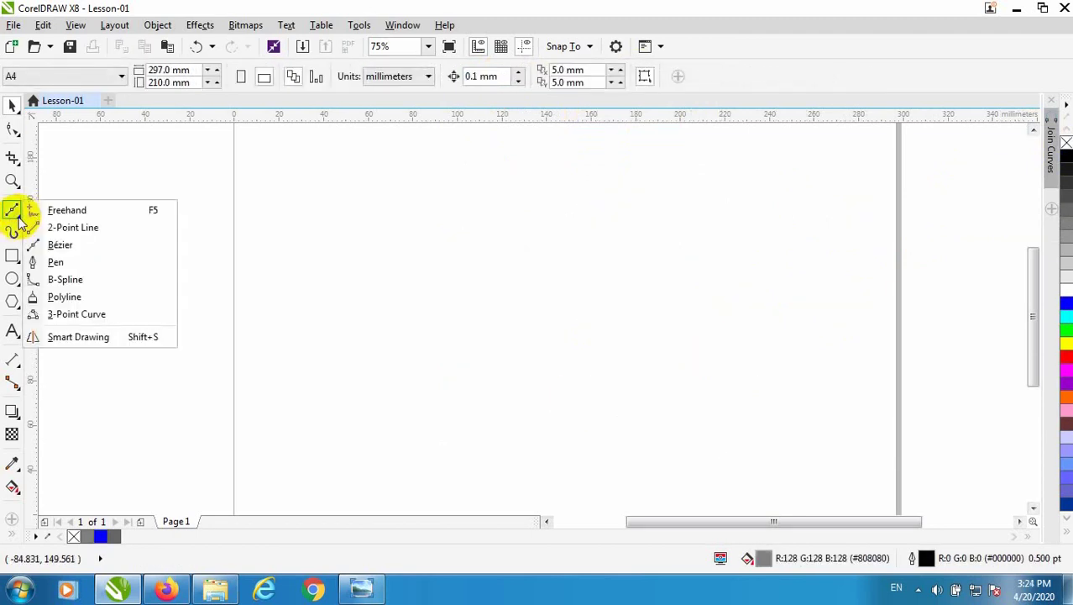
left_click(57, 263)
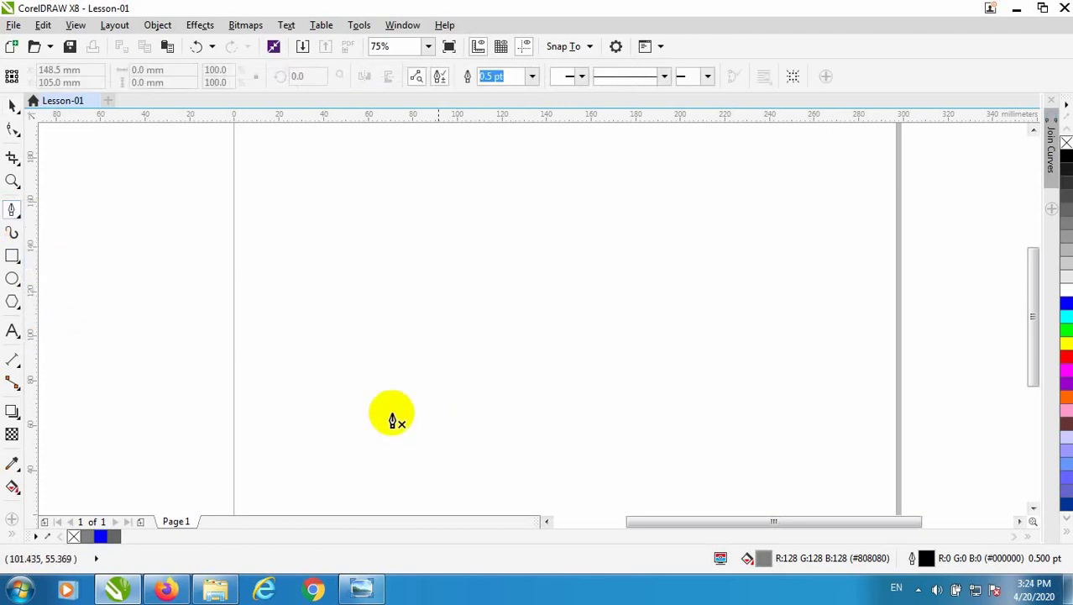
left_click(389, 417)
left_click(430, 287)
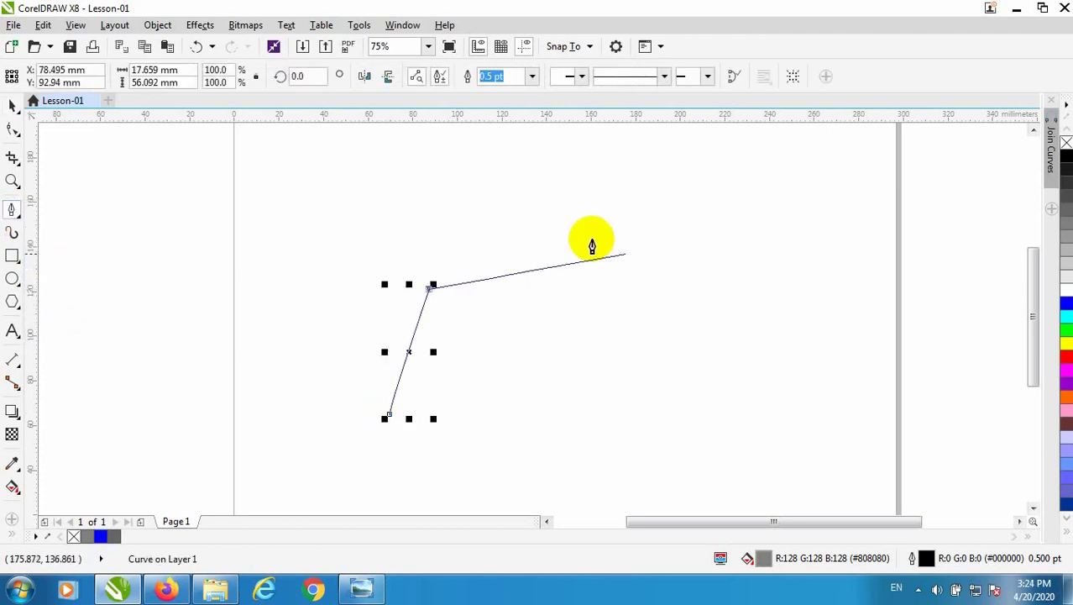
left_click(571, 217)
left_click(719, 330)
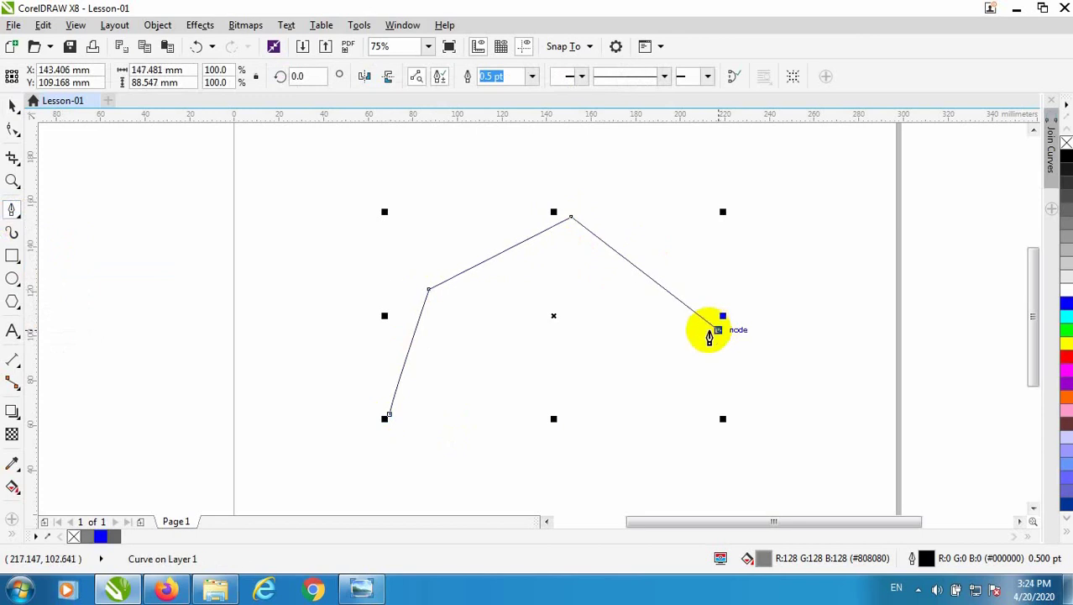
Continue the Pen path with curved segments around the lower right corner and an arch inside the peak
key("Escape")
left_click_drag(707, 393, 689, 414)
left_click(632, 410)
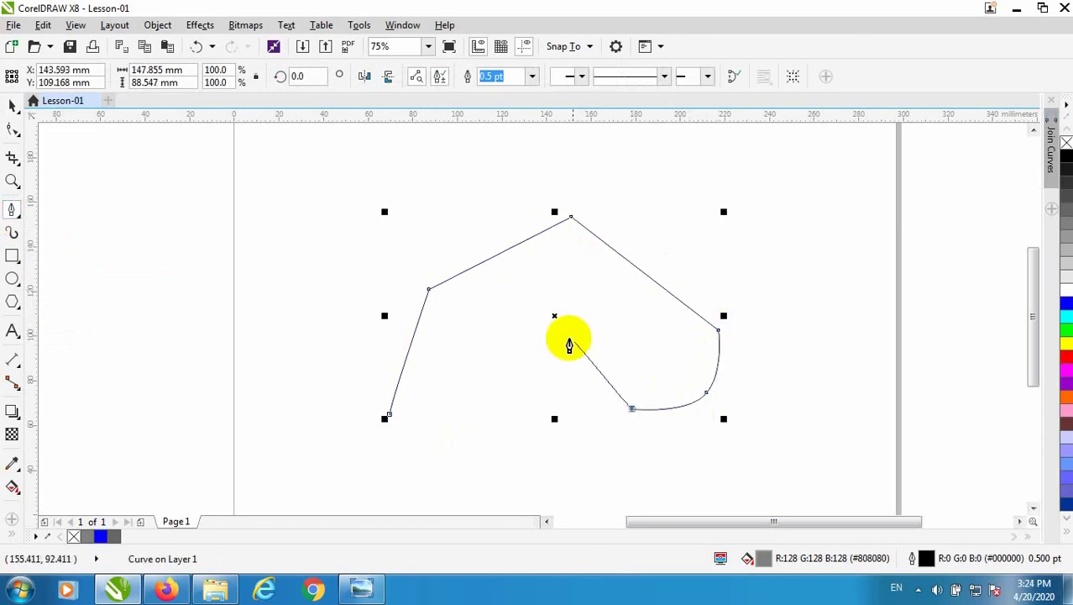
left_click_drag(566, 343, 529, 355)
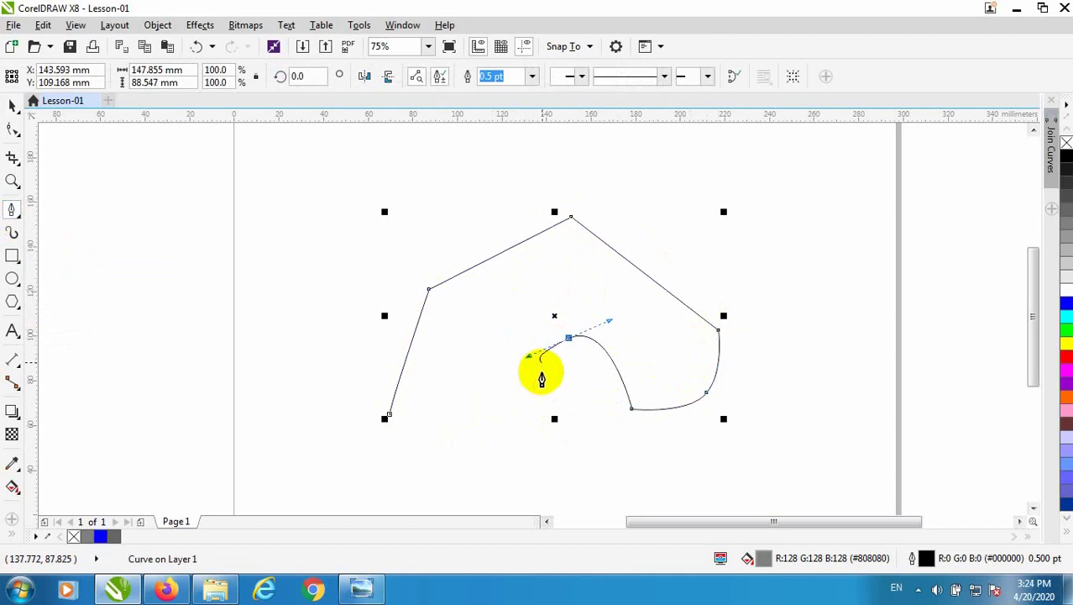
left_click(532, 409)
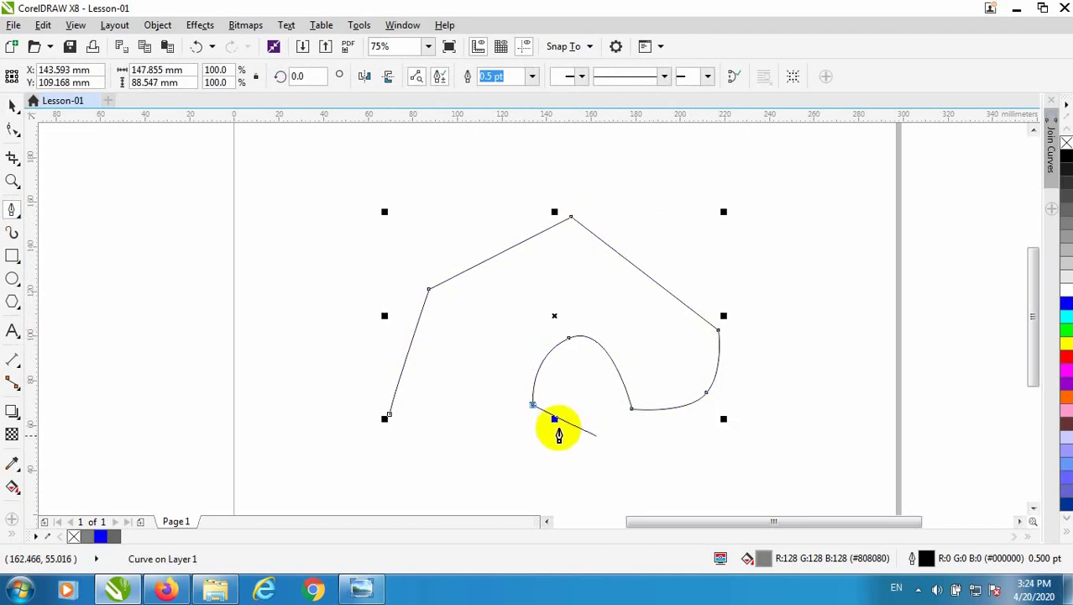
Extend the Pen path in a rounded loop below the arch and close it at its starting node, about 148 by 106 mm overall
scroll(546, 383, "up", 2)
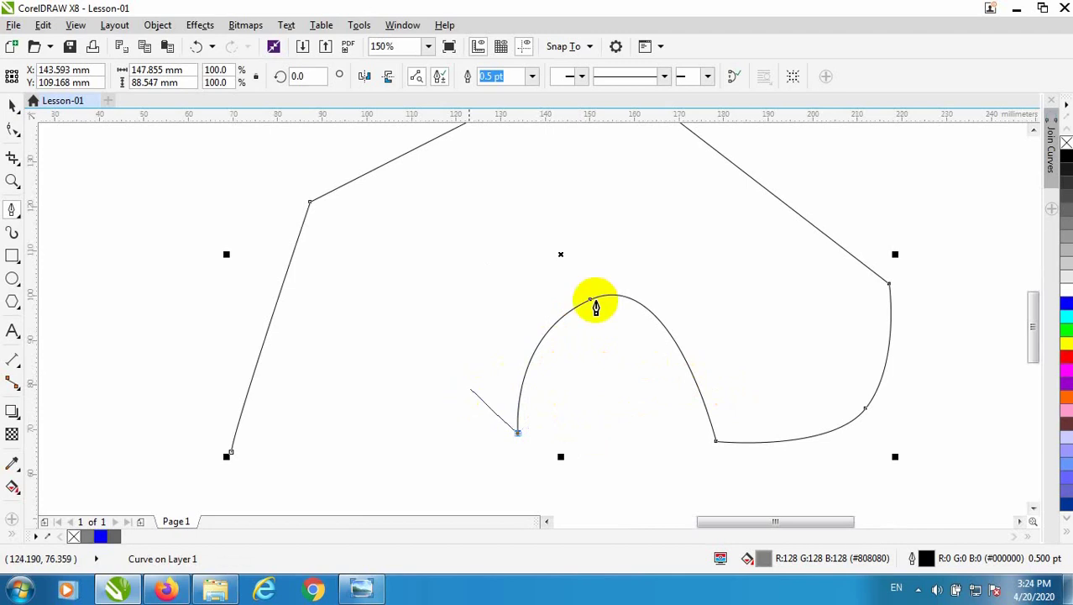
scroll(521, 287, "down", 2)
left_click_drag(568, 412, 618, 407)
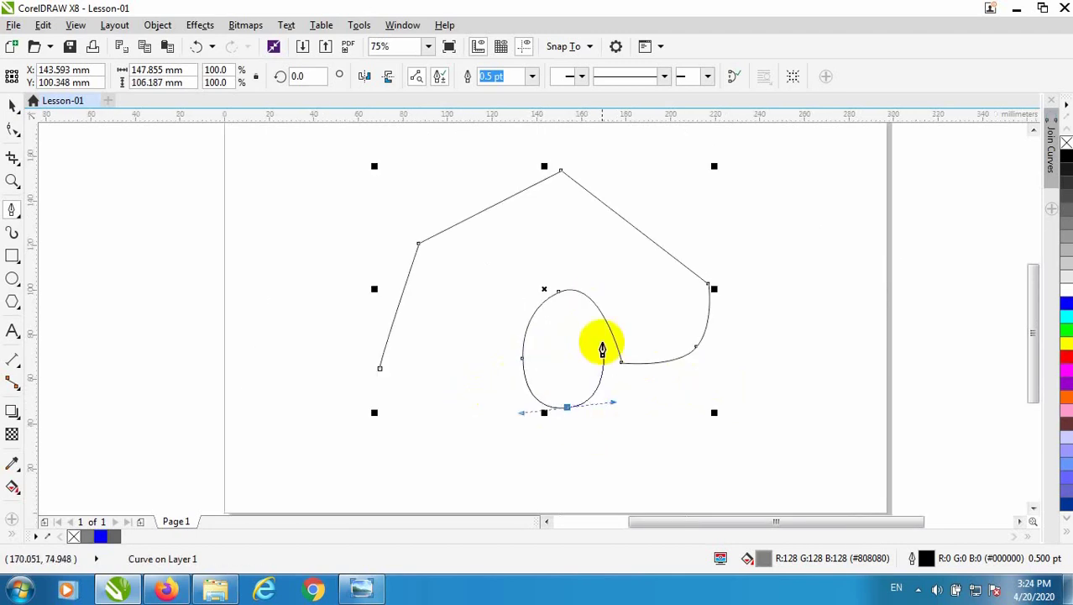
left_click_drag(601, 343, 584, 304)
left_click_drag(447, 349, 447, 363)
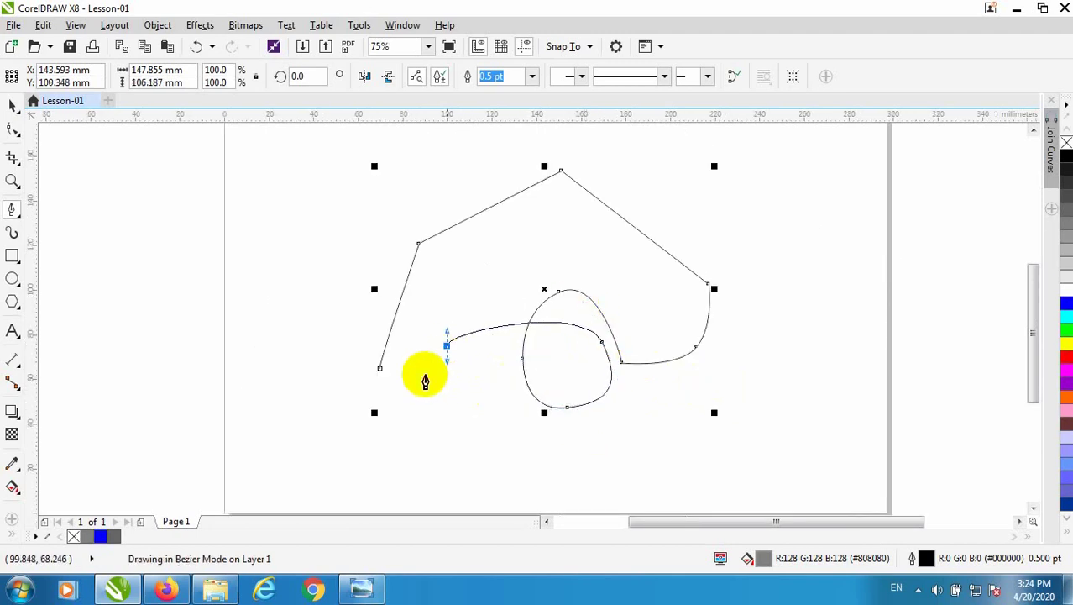
left_click(381, 369)
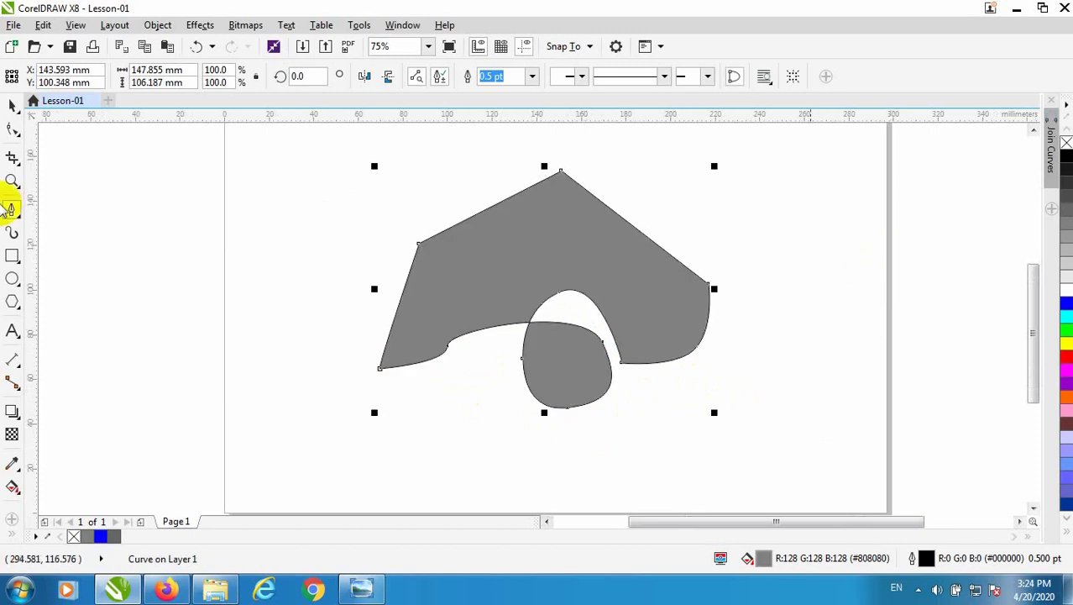
Move the closed Pen shape about 28 mm to the left and delete it
left_click(12, 105)
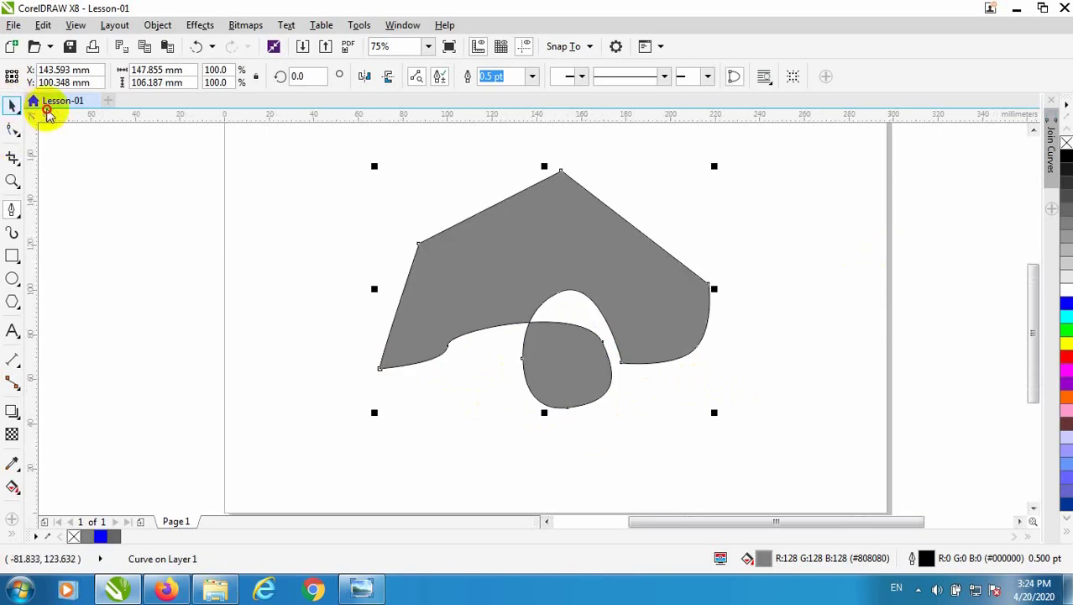
left_click(614, 280)
left_click_drag(614, 280, 550, 283)
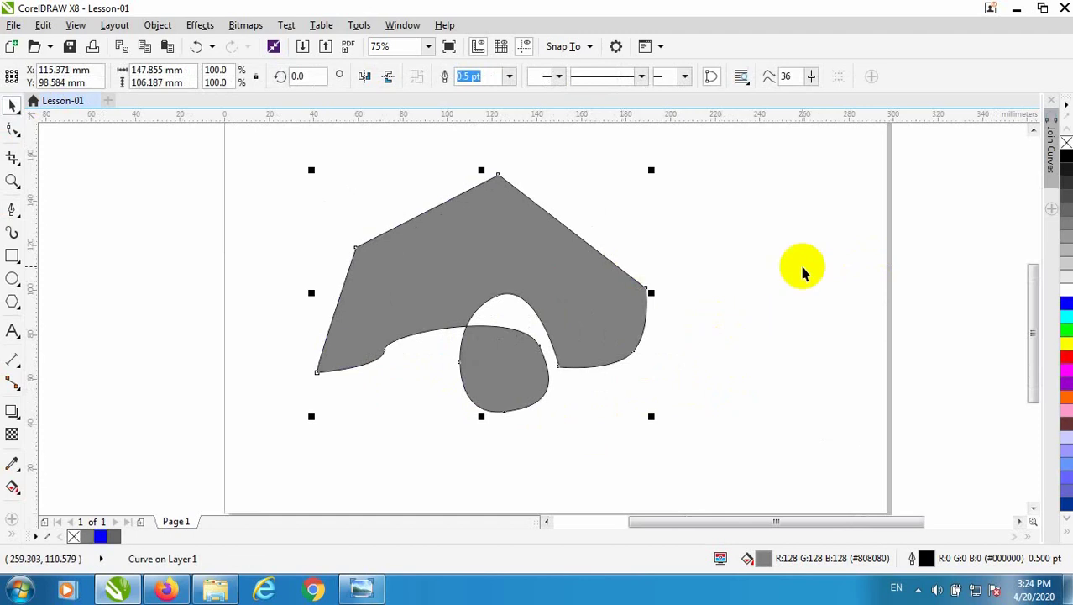
key("Delete")
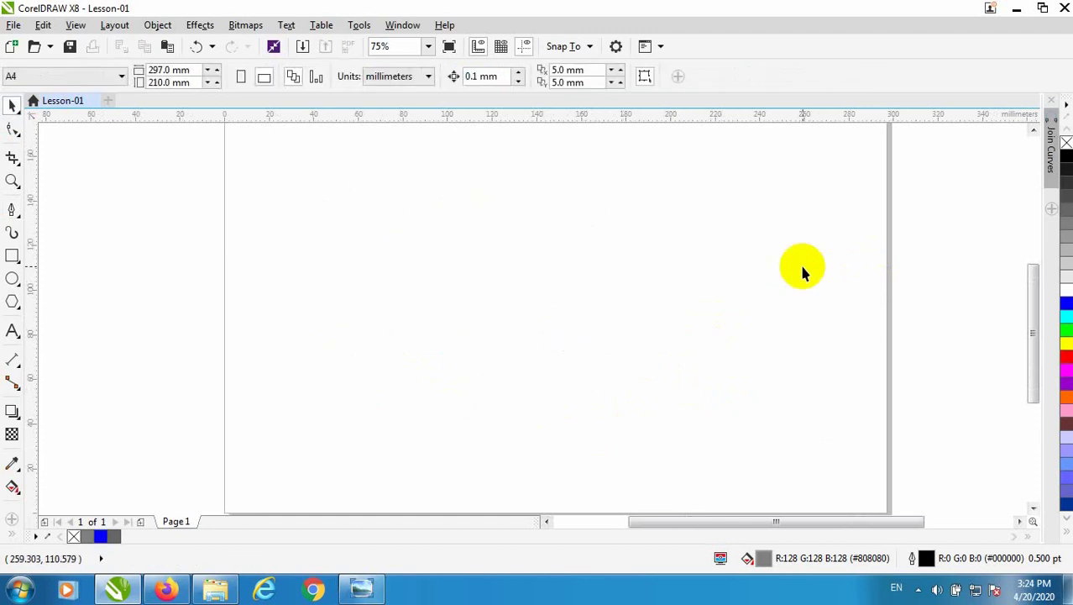
Start a B-Spline curve rising in a shallow S, rounding the upper right and arching back over to the left side
left_click(20, 217)
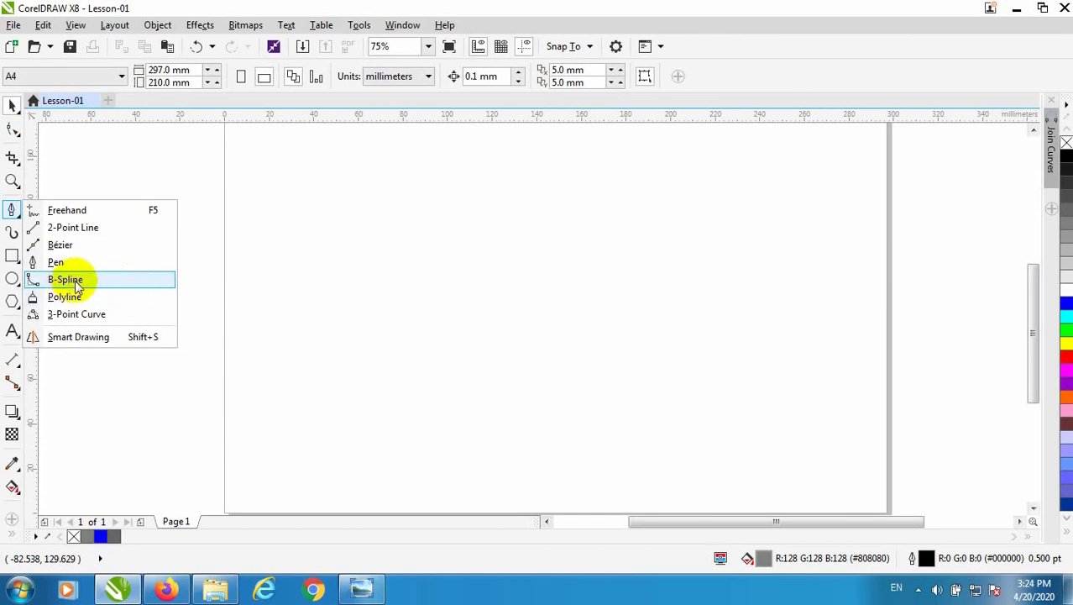
left_click(75, 286)
left_click(428, 338)
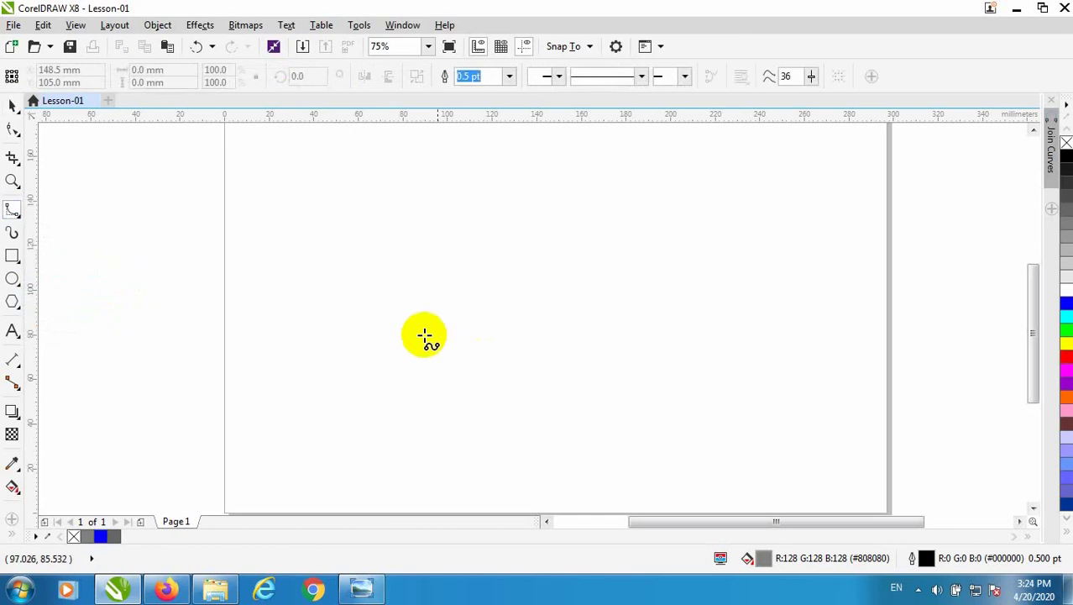
double_click(506, 258)
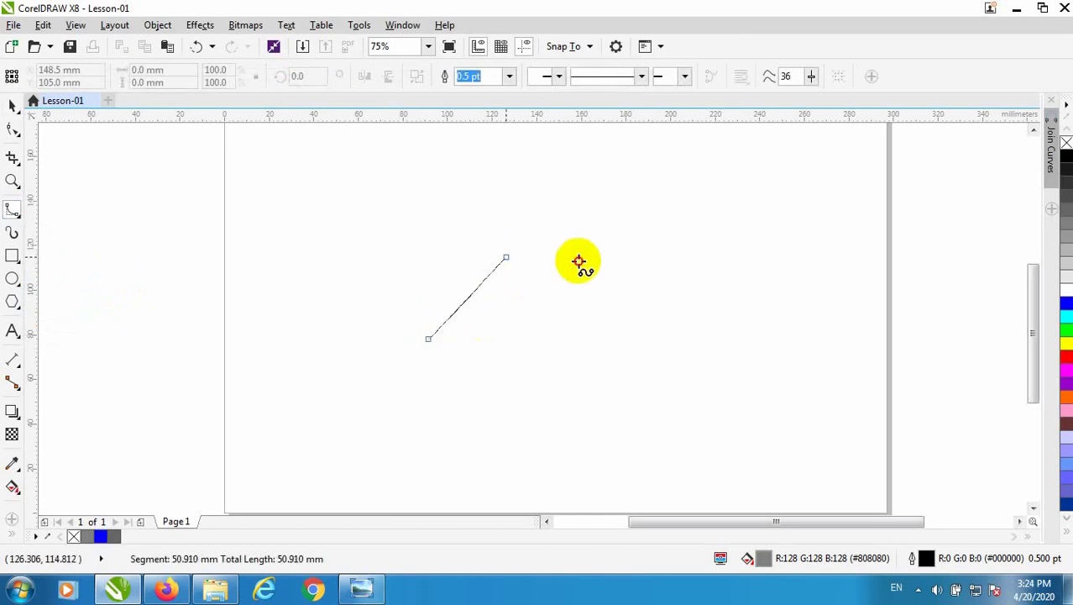
left_click(615, 294)
left_click(669, 189)
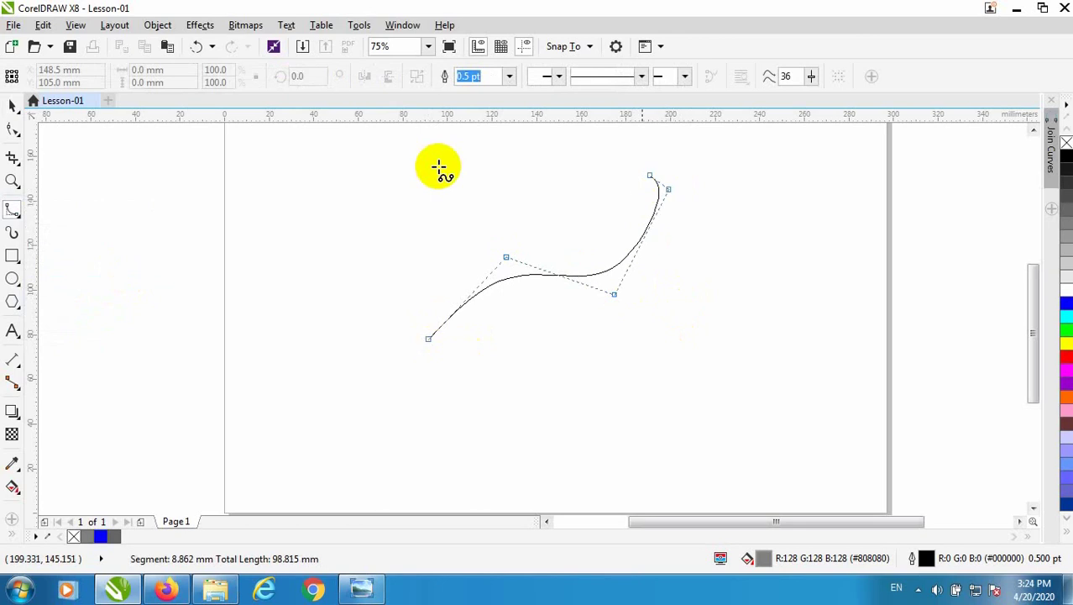
left_click(438, 166)
left_click(336, 295)
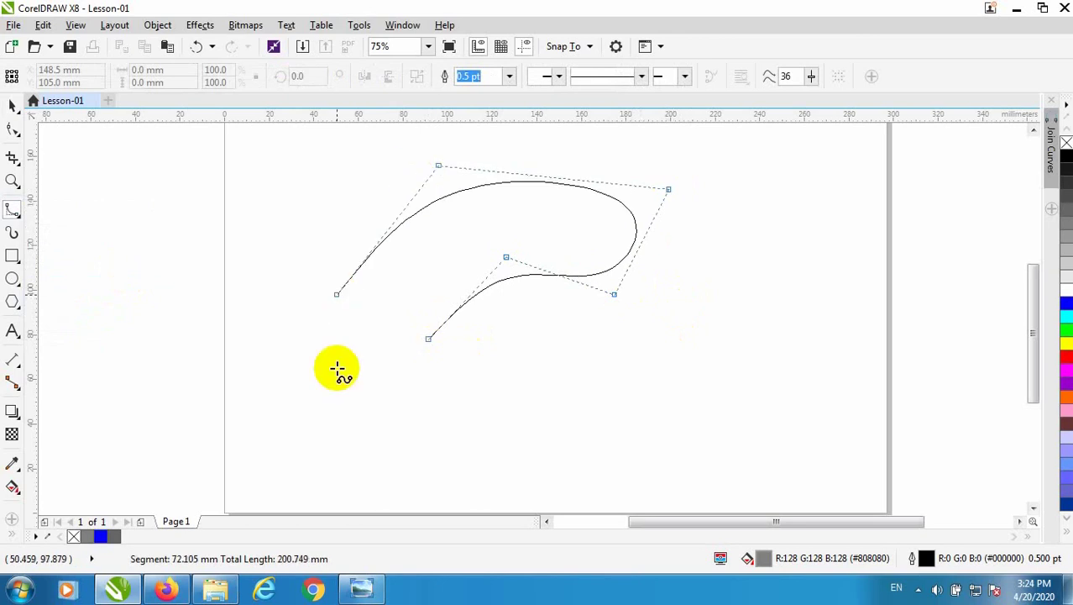
Continue the B-Spline around the bottom and up the right side, then back inside the outer loop
left_click(372, 414)
left_click(529, 418)
left_click(660, 347)
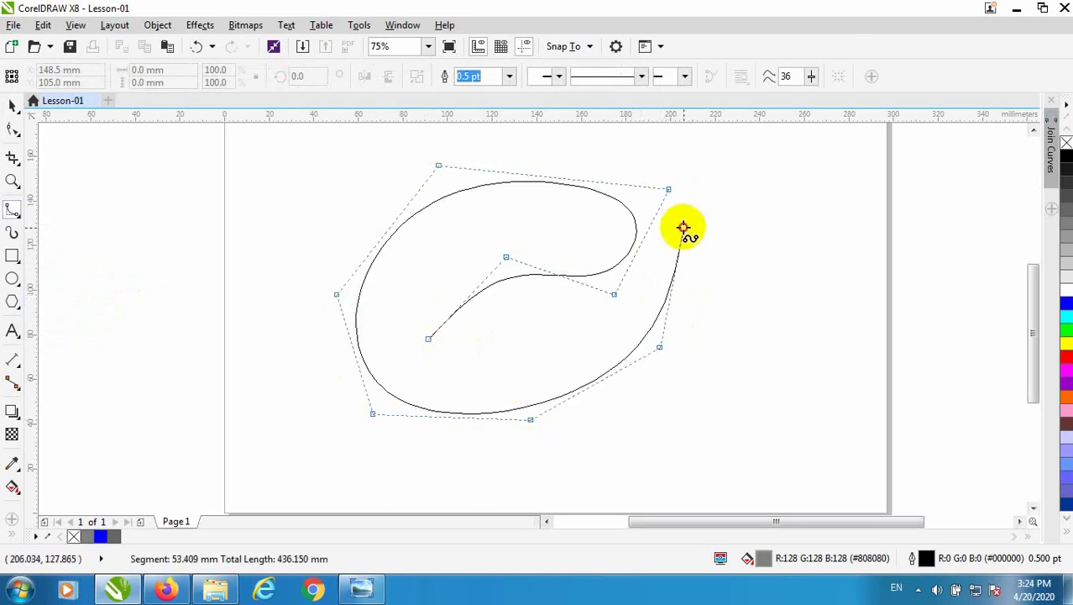
left_click(684, 227)
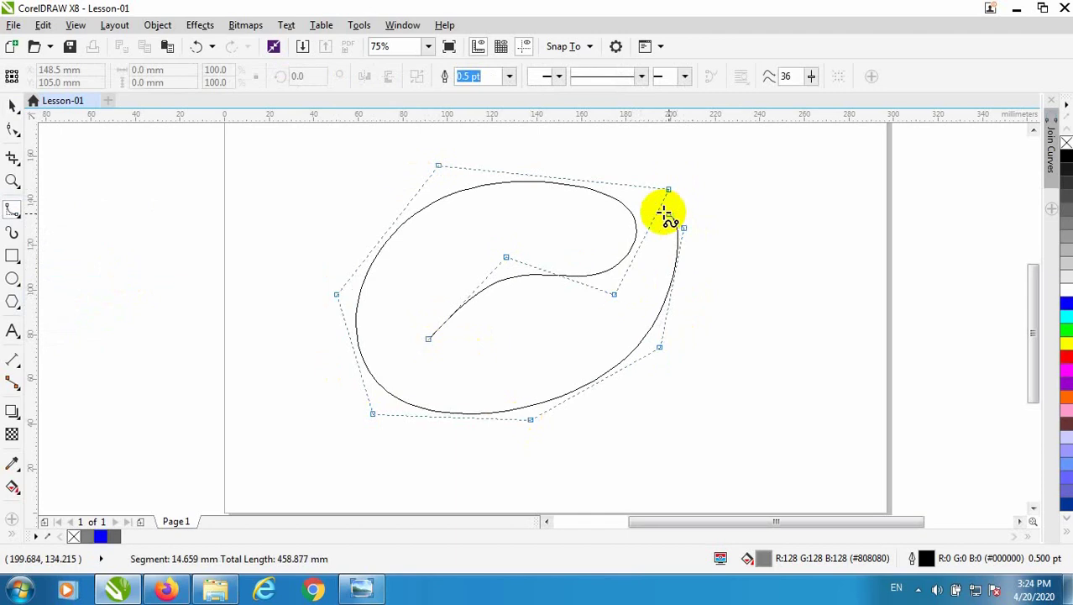
left_click(525, 221)
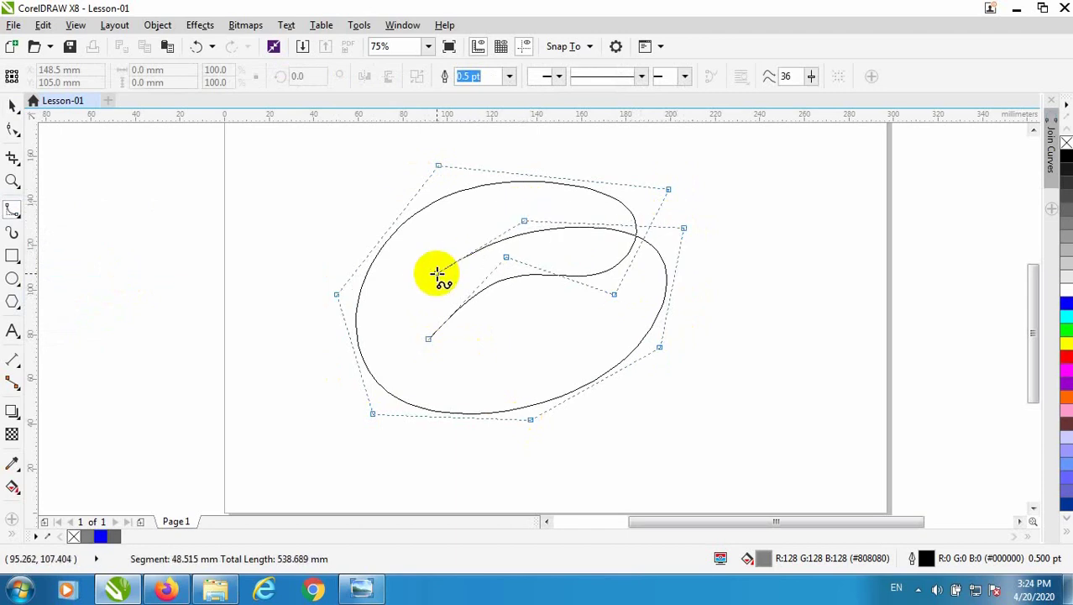
left_click(428, 263)
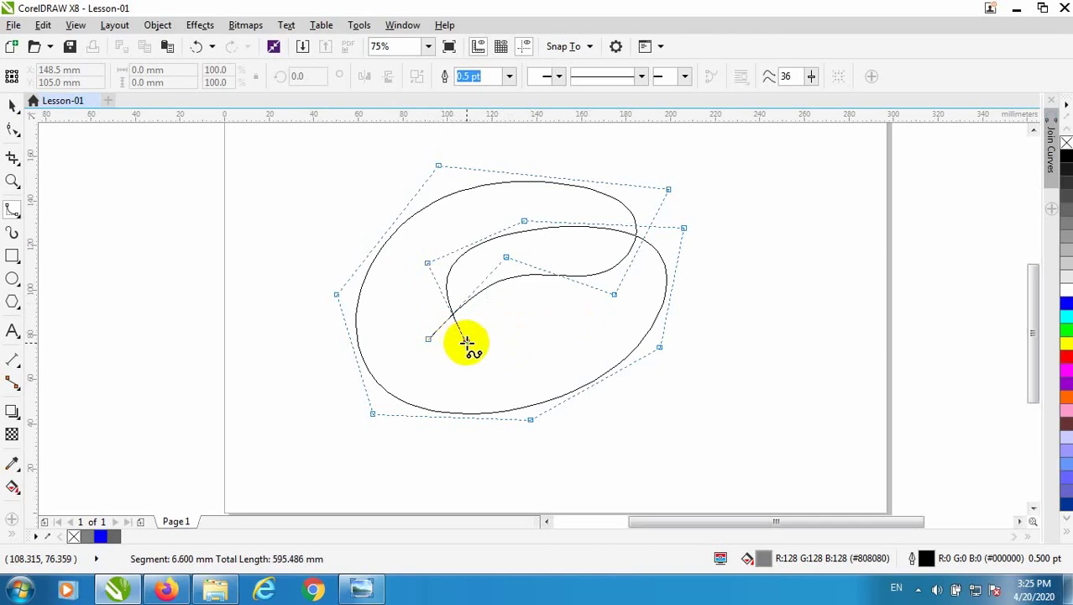
Curl the B-Spline into a small inner loop and finish the closed curve, about 139 by 104 mm overall
left_click(467, 342)
left_click(542, 318)
left_click(571, 221)
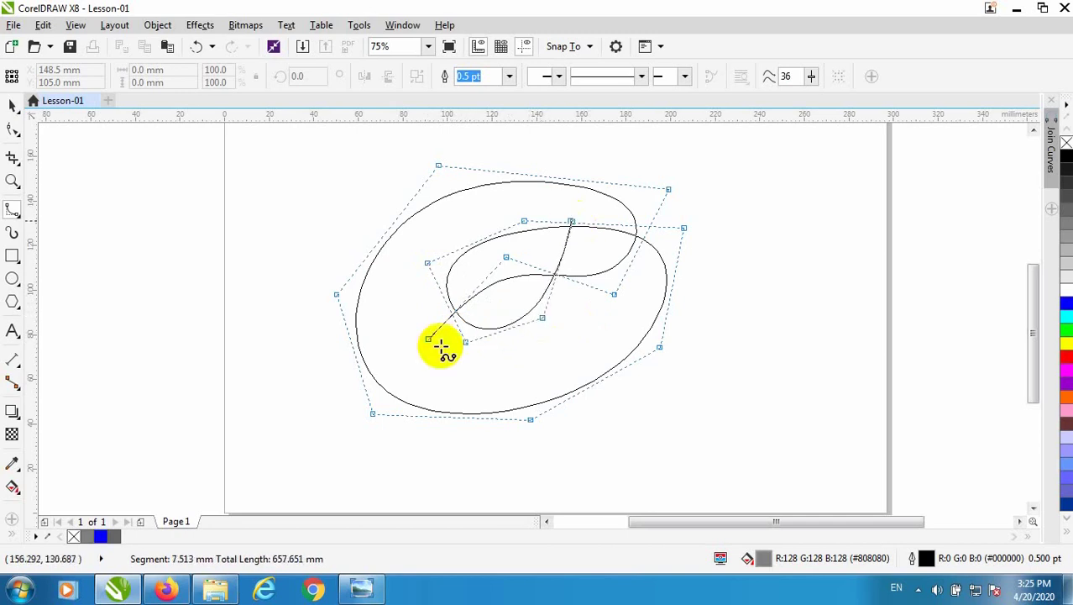
key("space")
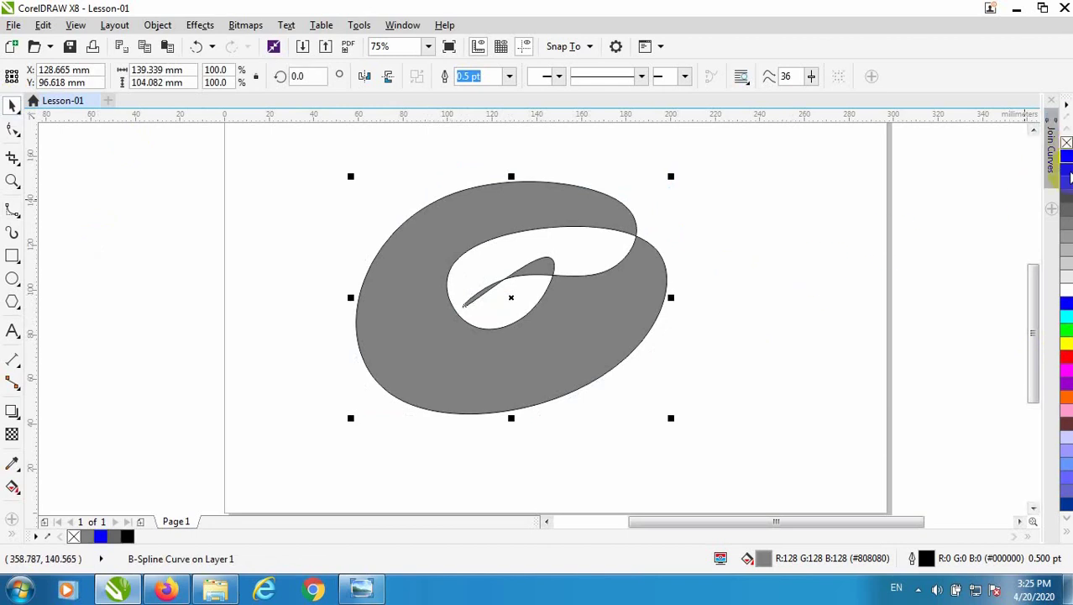
Fill the B-Spline shape with light grey (R:230 G:230 B:230) and delete it
left_click(1065, 276)
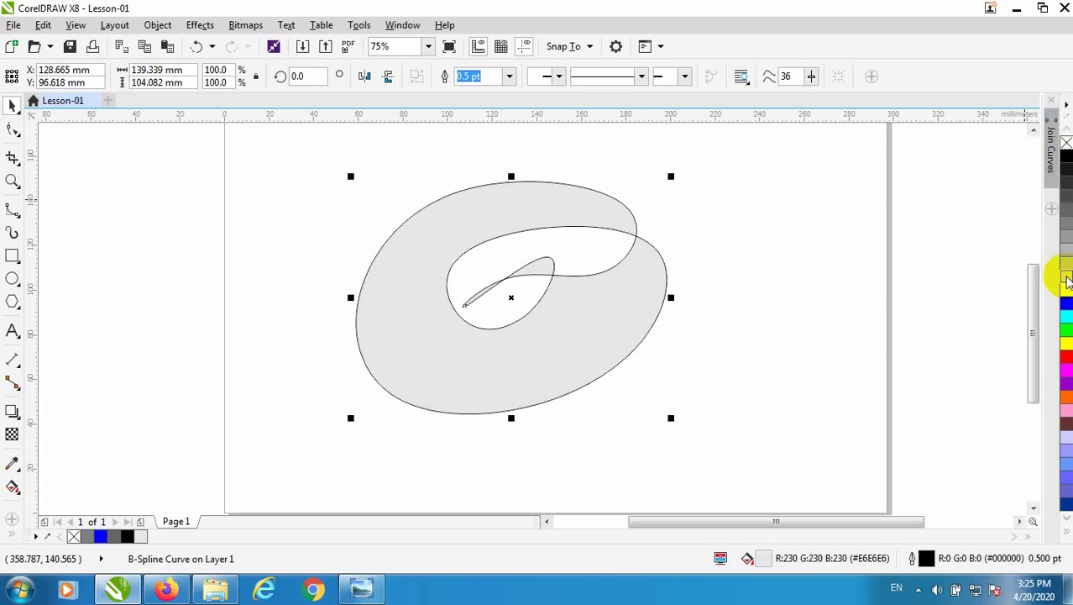
left_click(686, 288)
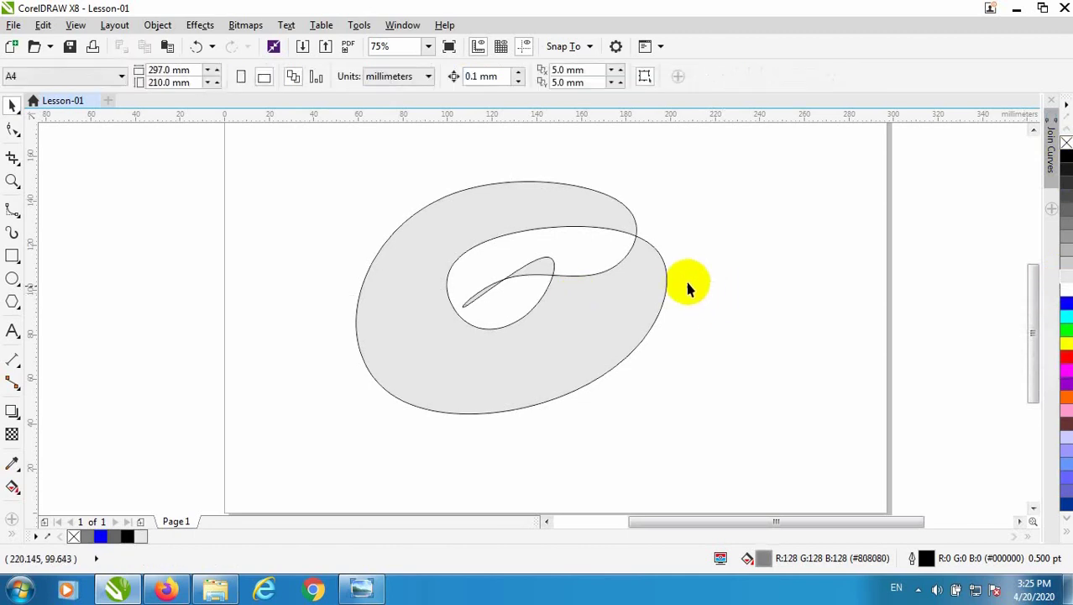
left_click(574, 322)
key("Delete")
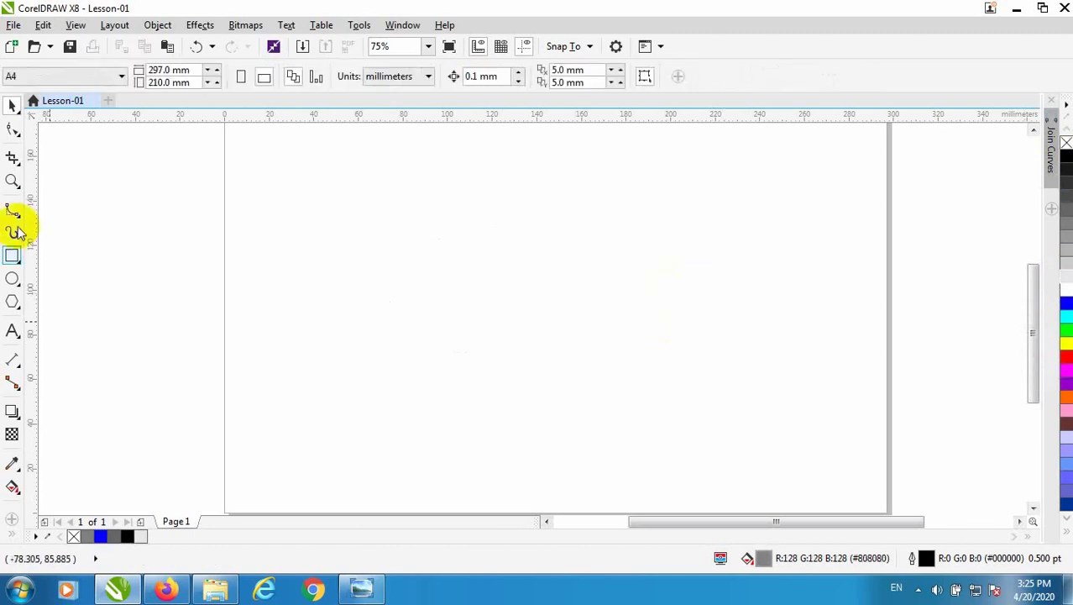
Start a Polyline with four straight segments around an open pentagon, adding a short freehand stretch at its lower-left corner
left_click(17, 220)
left_click(19, 230)
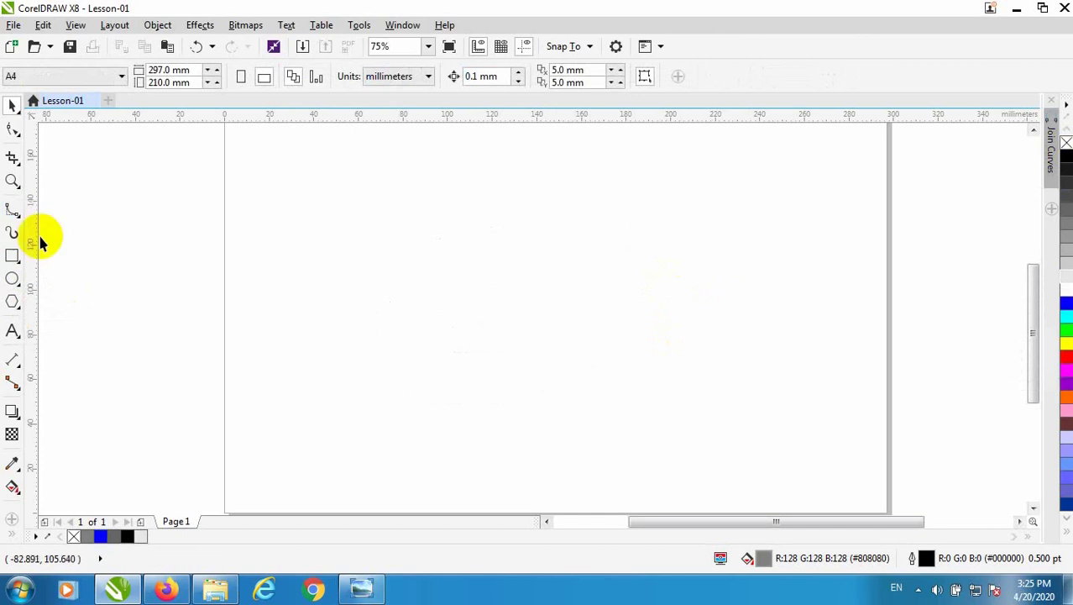
left_click(14, 221)
left_click(66, 277)
left_click(20, 218)
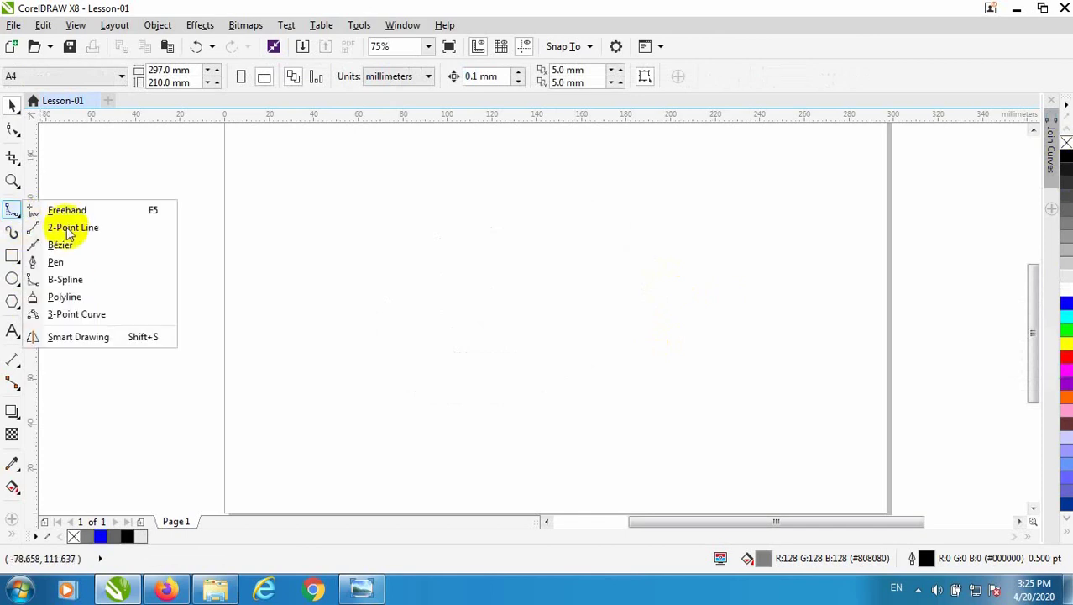
left_click(154, 304)
left_click(334, 379)
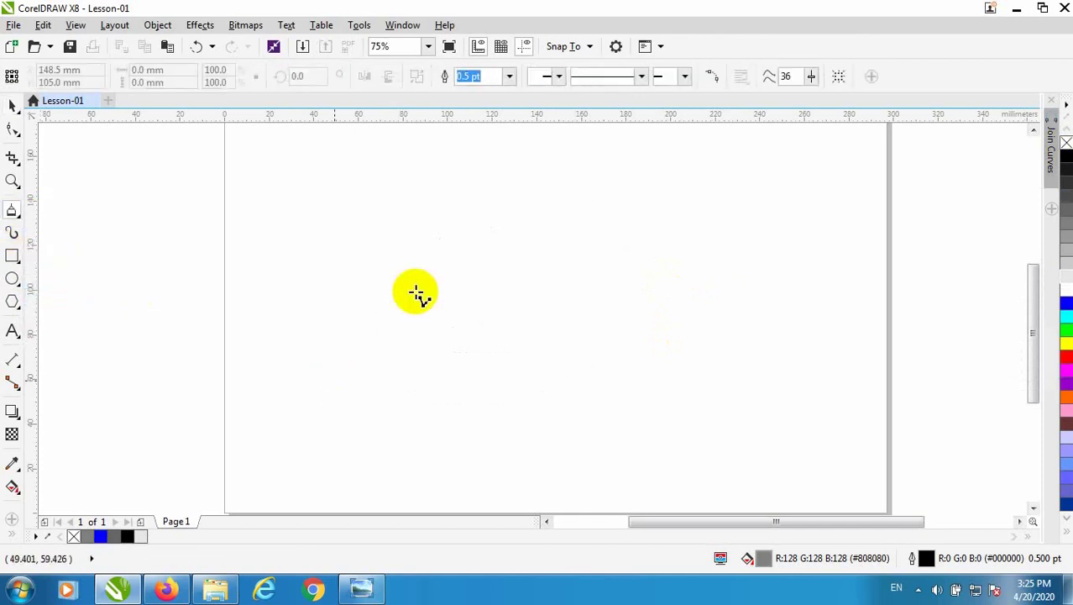
left_click(461, 241)
left_click(669, 342)
left_click(556, 463)
left_click_drag(385, 433, 354, 327)
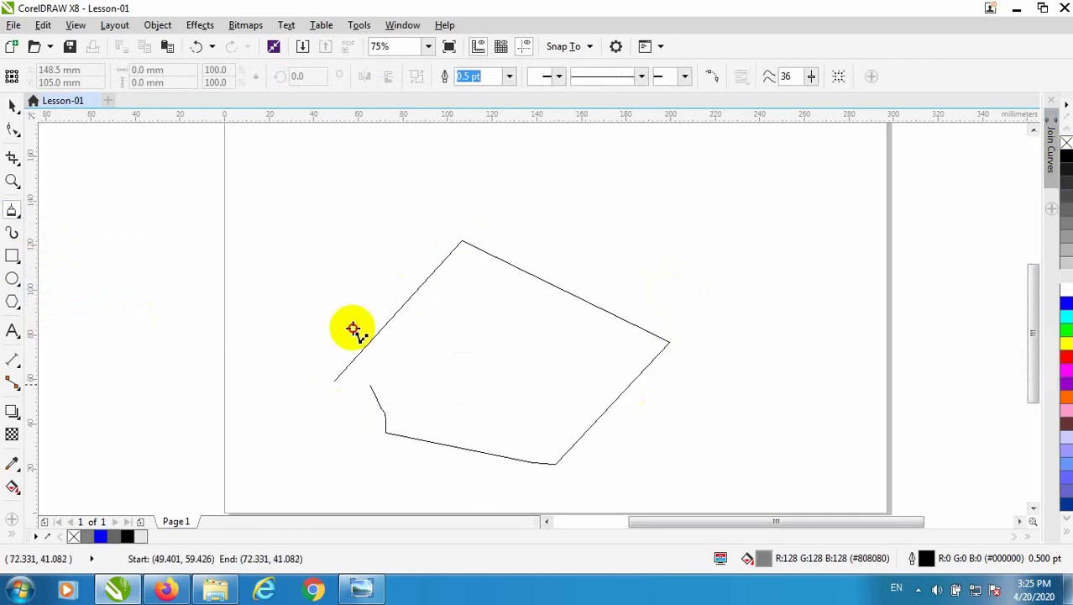
Continue the Polyline around the outside, close it at its starting point, about 207 by 127 mm overall, and delete it
left_click(285, 259)
left_click_drag(285, 258, 319, 225)
left_click(563, 180)
left_click(745, 327)
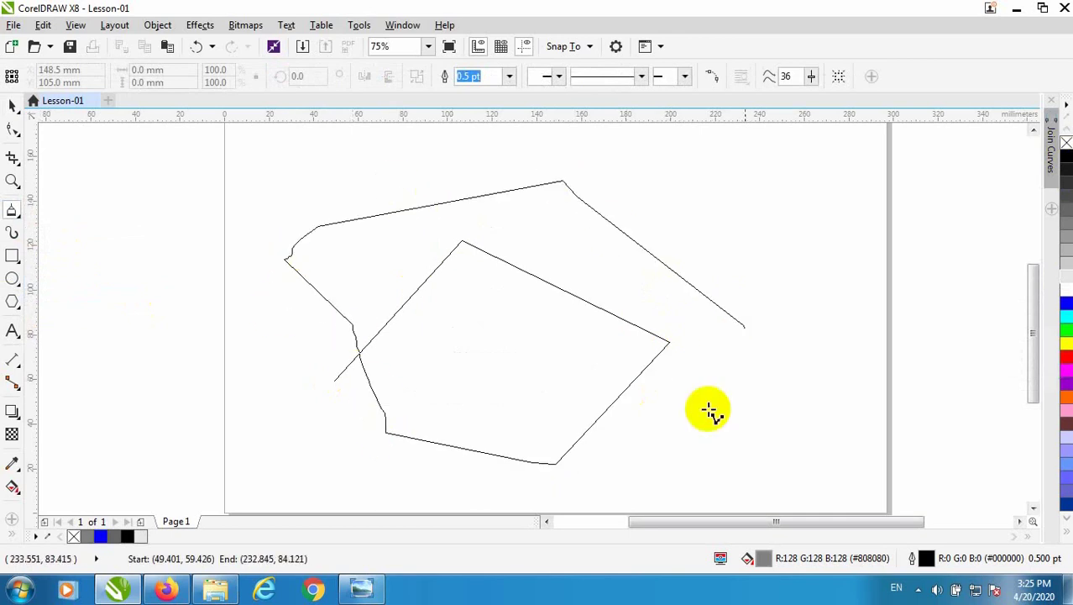
left_click(334, 380)
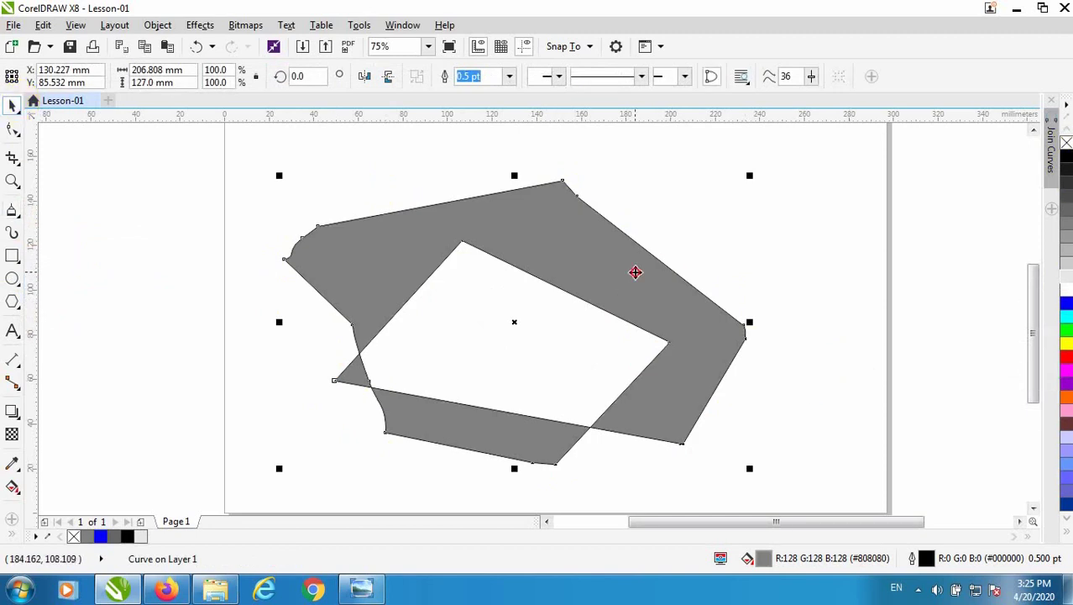
key("Delete")
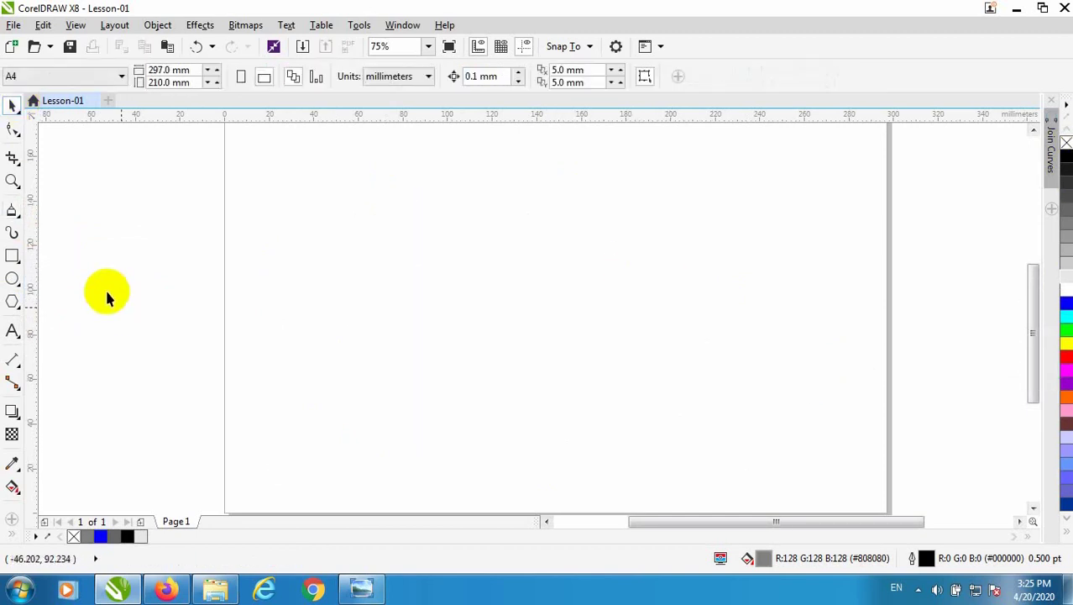
Draw a closed Polyline shape with five straight edges and a freehand curved lower edge, about 159 by 134 mm overall
left_click(12, 210)
left_click(491, 388)
left_click(427, 256)
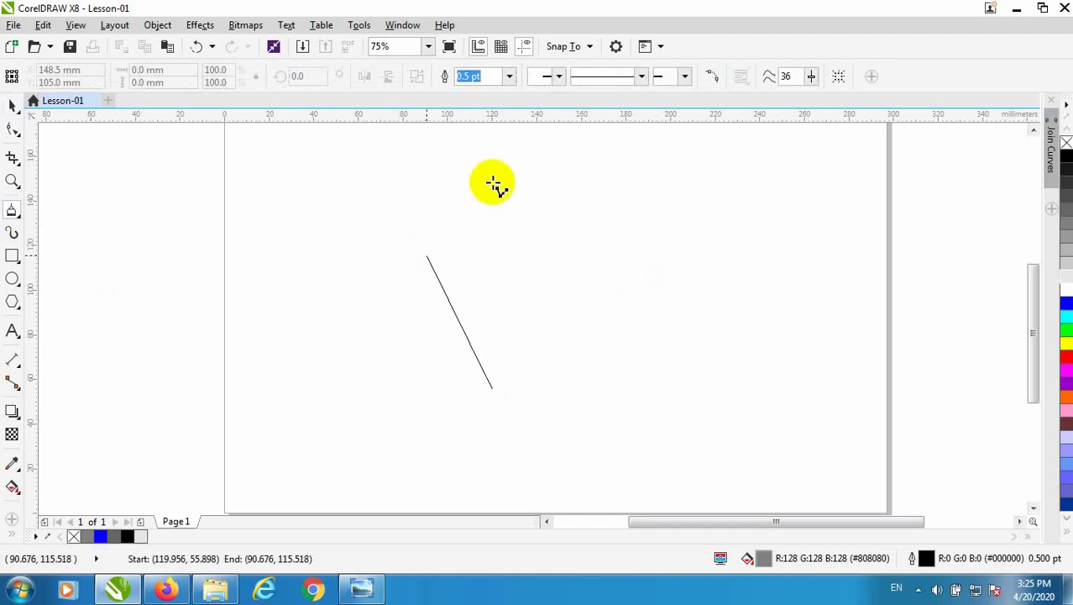
left_click(522, 175)
left_click(744, 195)
left_click(782, 345)
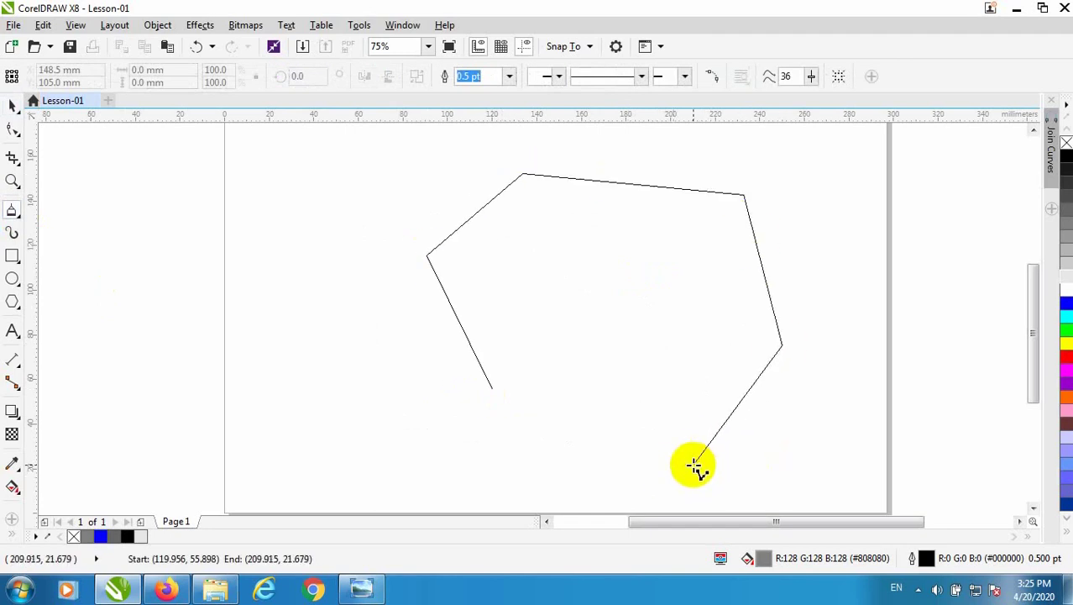
mouse_move(686, 468)
left_mouse_down()
mouse_move(623, 473)
mouse_move(559, 453)
mouse_move(492, 389)
left_mouse_up()
Draw a closed rounded Polyline shape freehand to the lower left of the polygon, about 165 by 186 mm
scroll(599, 467, "up", 3)
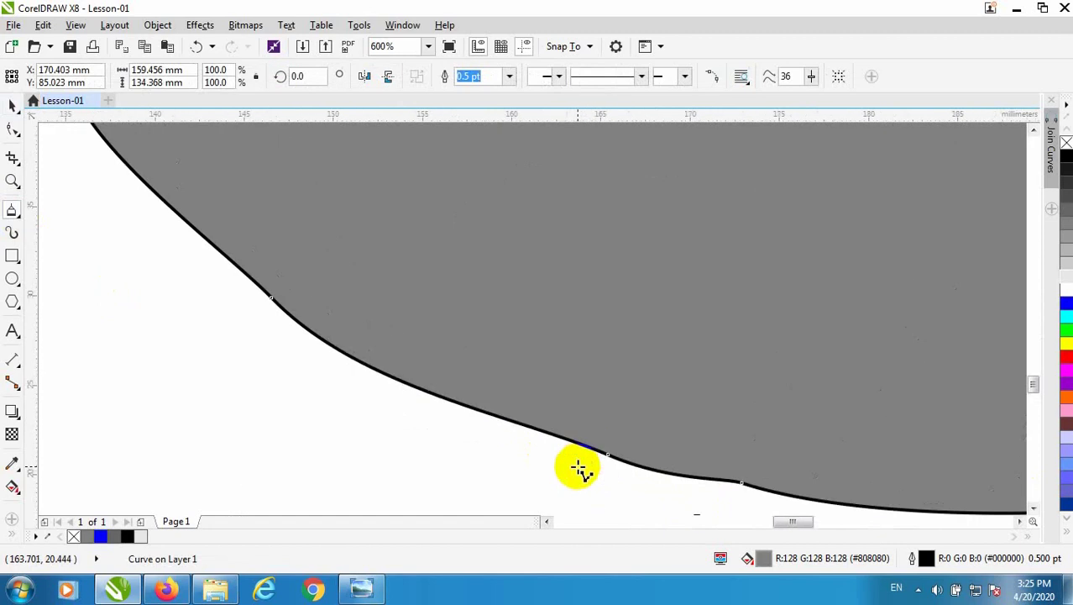
scroll(570, 220, "down", 5)
mouse_move(376, 376)
left_mouse_down()
mouse_move(539, 404)
mouse_move(482, 432)
mouse_move(406, 418)
mouse_move(376, 383)
left_mouse_up()
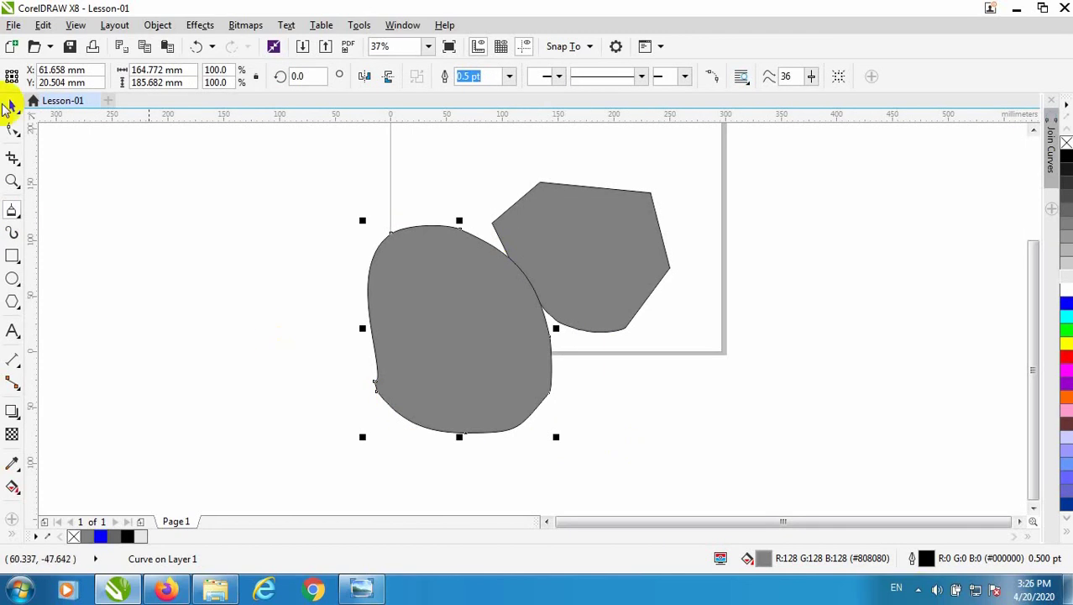
Draw a third closed Polyline shape mixing curved and straight edges over the rounded shape's left part, about 248 by 235 mm
left_click(12, 128)
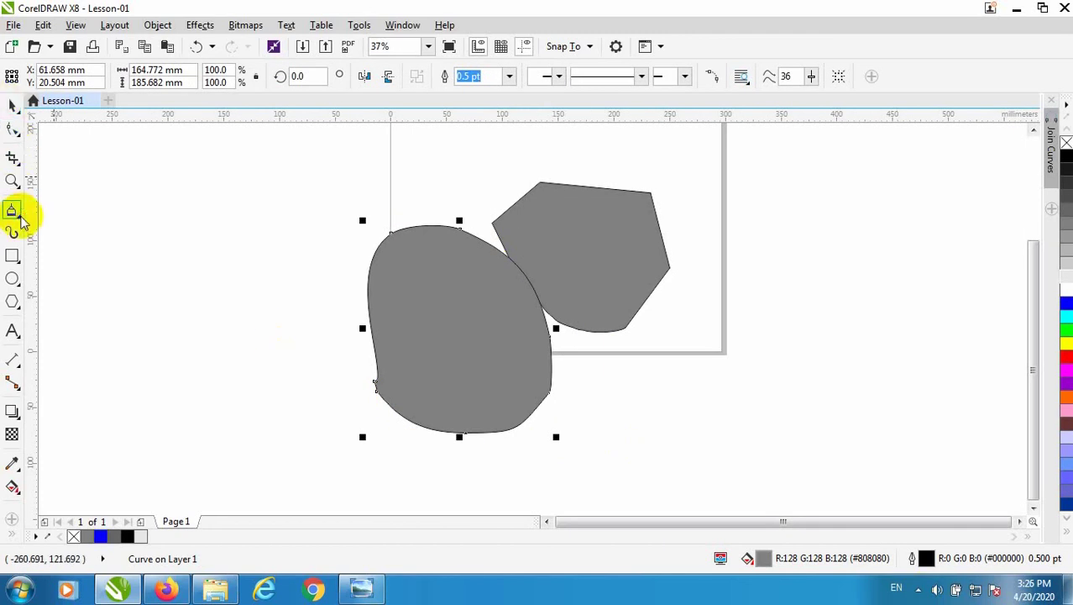
left_click(21, 217)
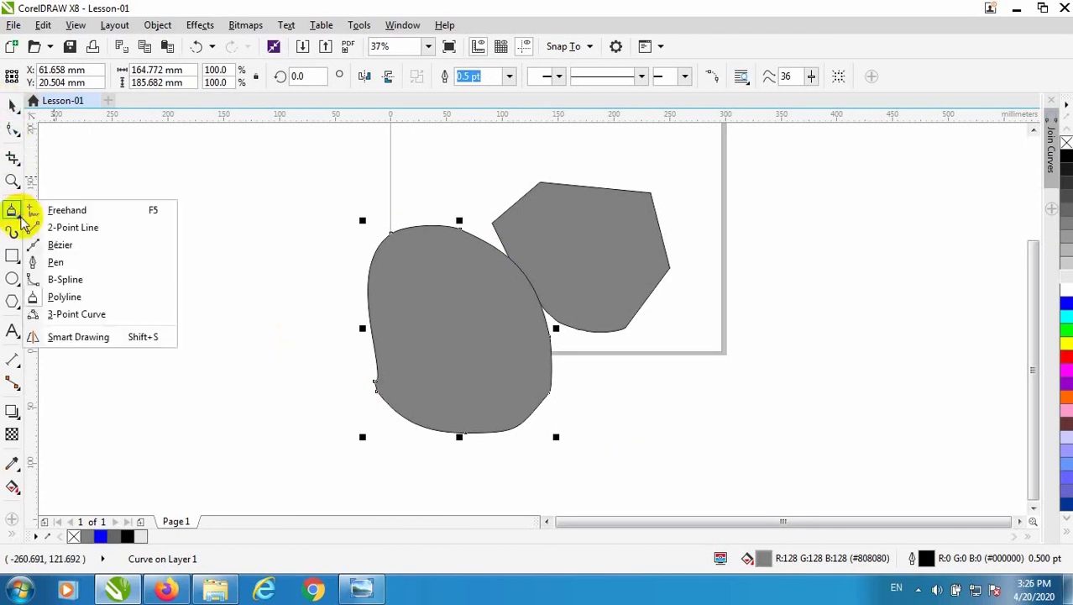
left_click(84, 212)
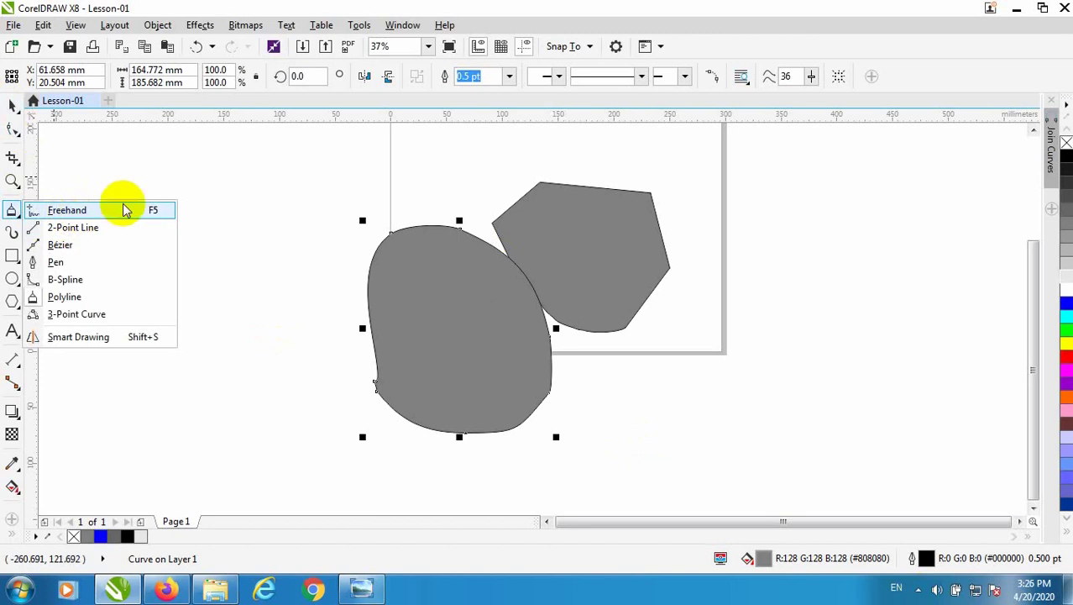
left_click(18, 220)
left_click(48, 209)
mouse_move(307, 393)
left_mouse_down()
mouse_move(246, 190)
mouse_move(315, 165)
mouse_move(513, 166)
mouse_move(494, 310)
mouse_move(421, 422)
mouse_move(303, 426)
mouse_move(310, 396)
left_mouse_up()
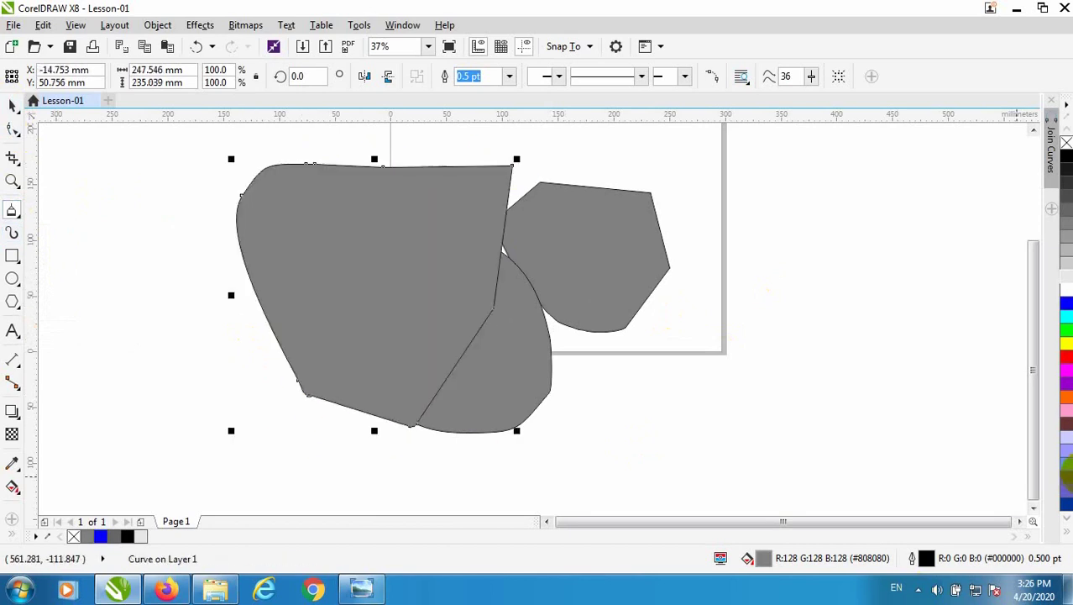
Select all three Polyline shapes together and delete them
left_click(10, 104)
left_click_drag(750, 471, 120, 137)
key("Delete")
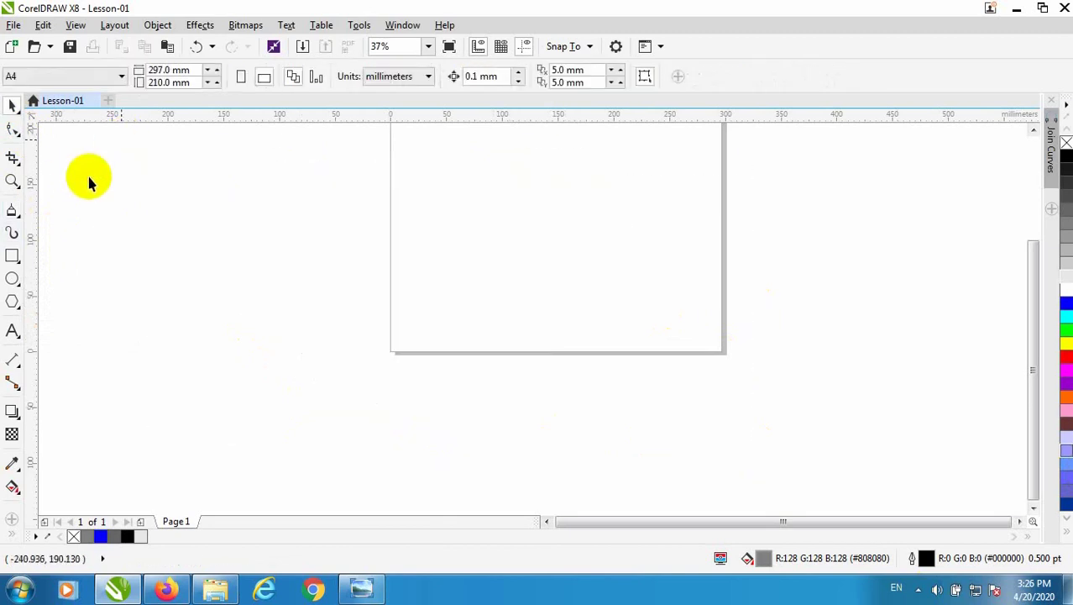
Draw a deep, downward-bulging 3-Point Curve across the lower right part of the page, about 181 by 144 mm overall
left_click(23, 217)
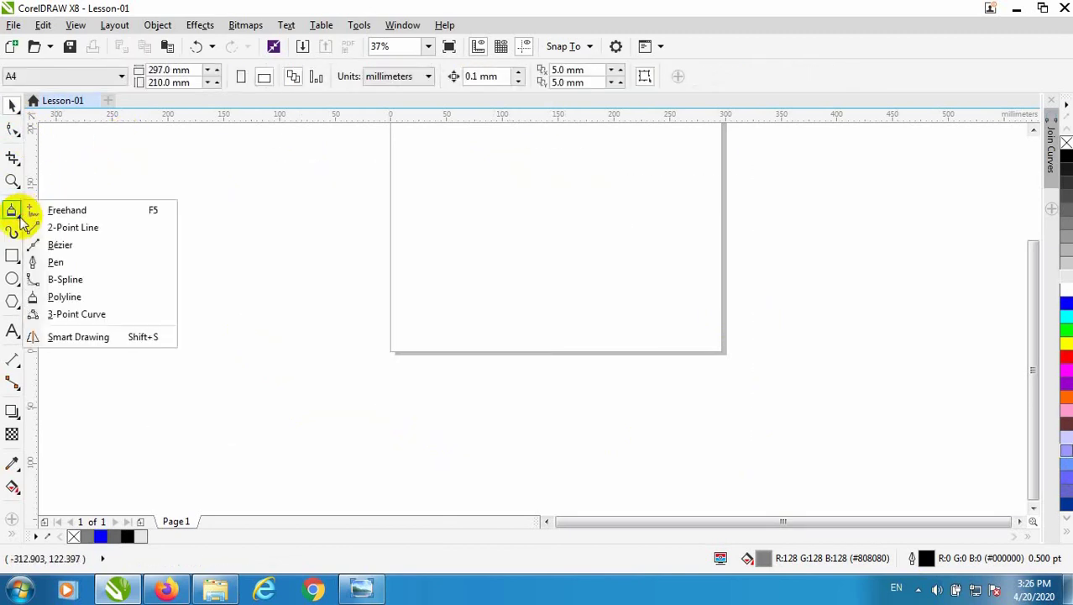
left_click(105, 336)
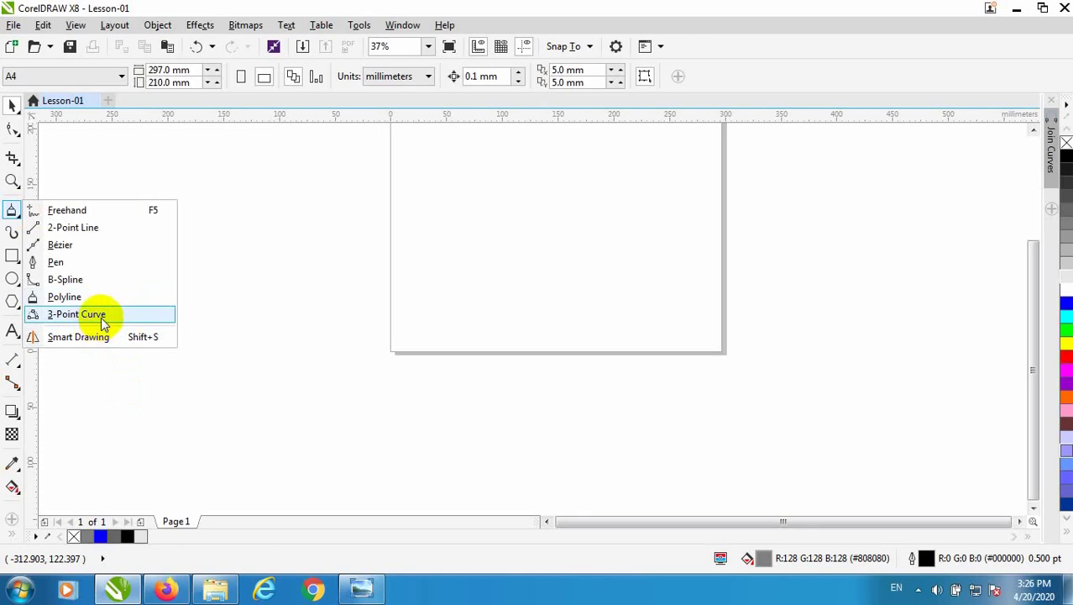
left_click(101, 316)
left_click_drag(538, 196, 704, 199)
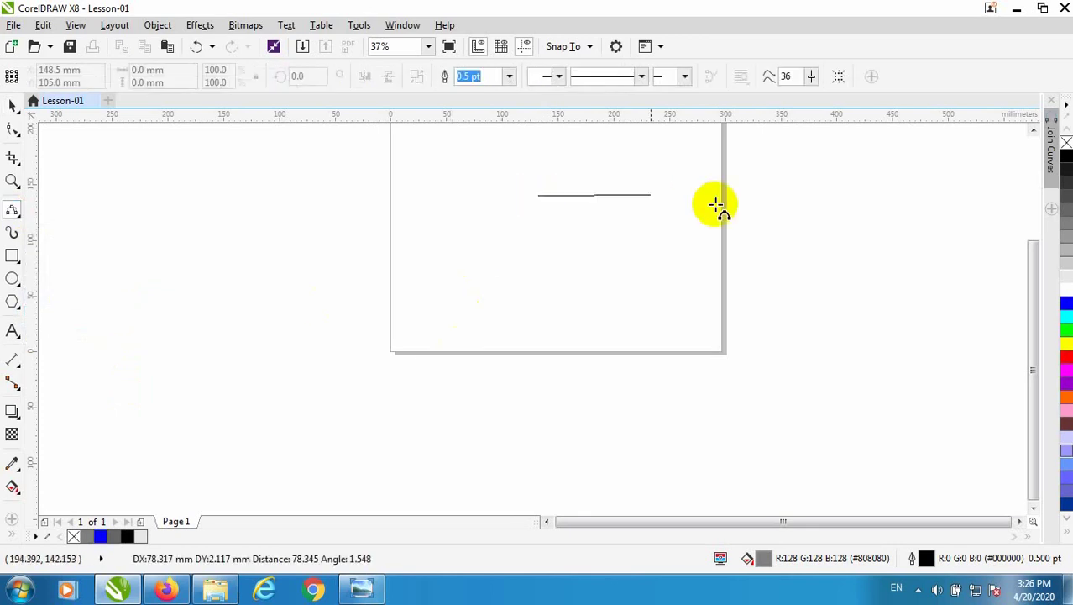
left_click(510, 355)
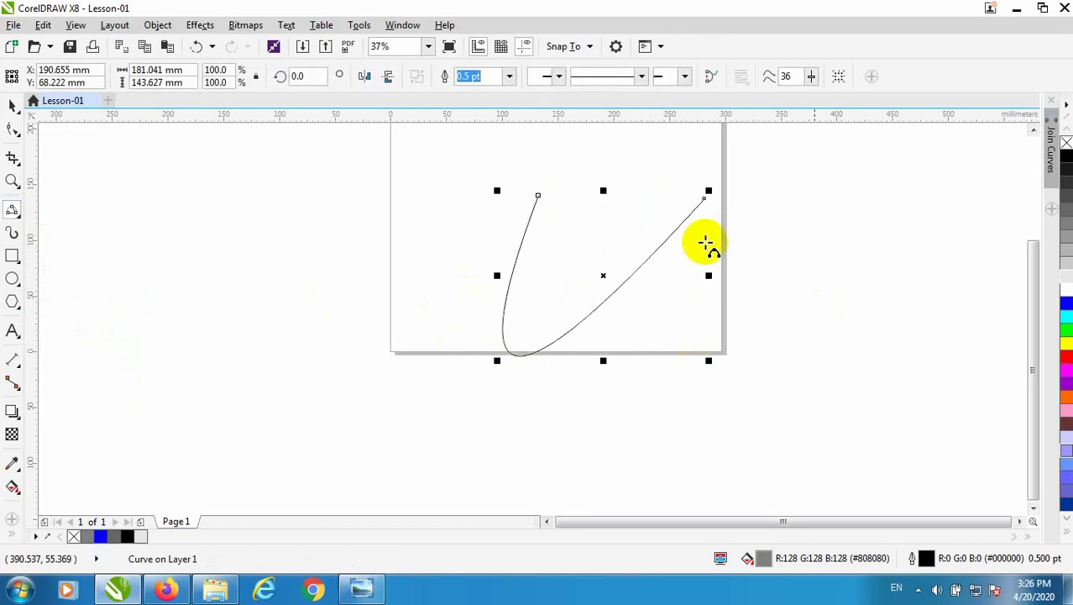
Draw two upward-arching 3-Point Curves across the page's left edge, about 197 by 67 mm and, below it, about 235 by 116 mm
left_click_drag(240, 227, 337, 206)
left_click_drag(436, 192, 460, 188)
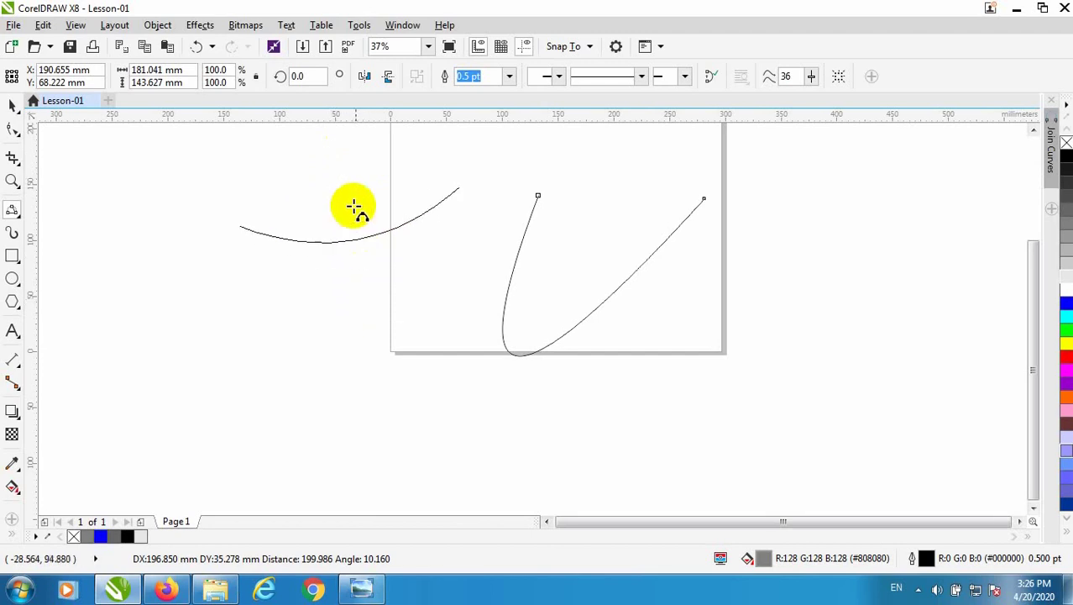
left_click(338, 152)
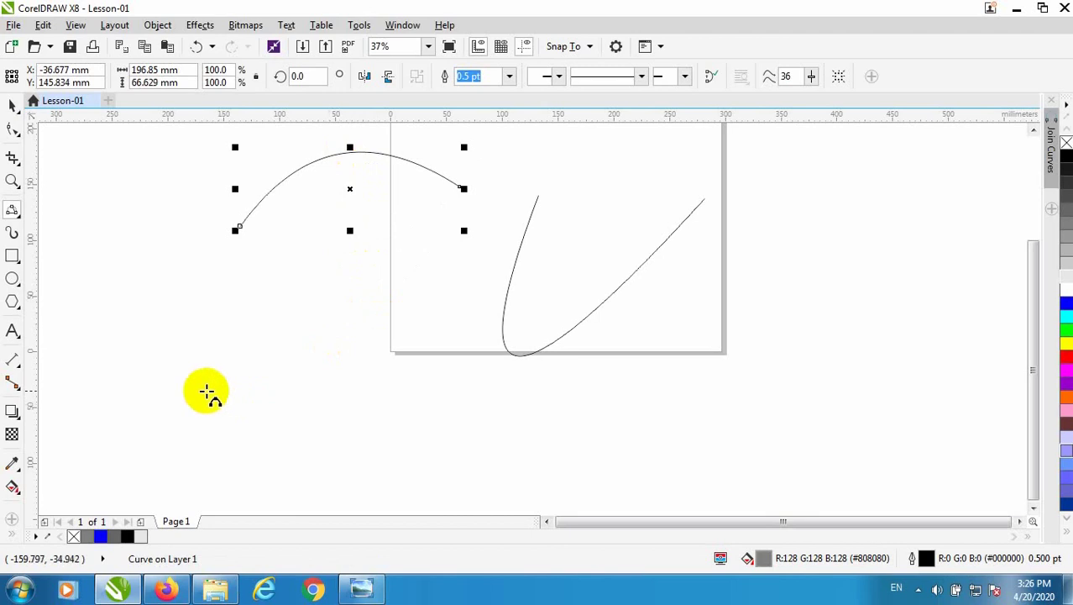
left_click_drag(207, 392, 468, 284)
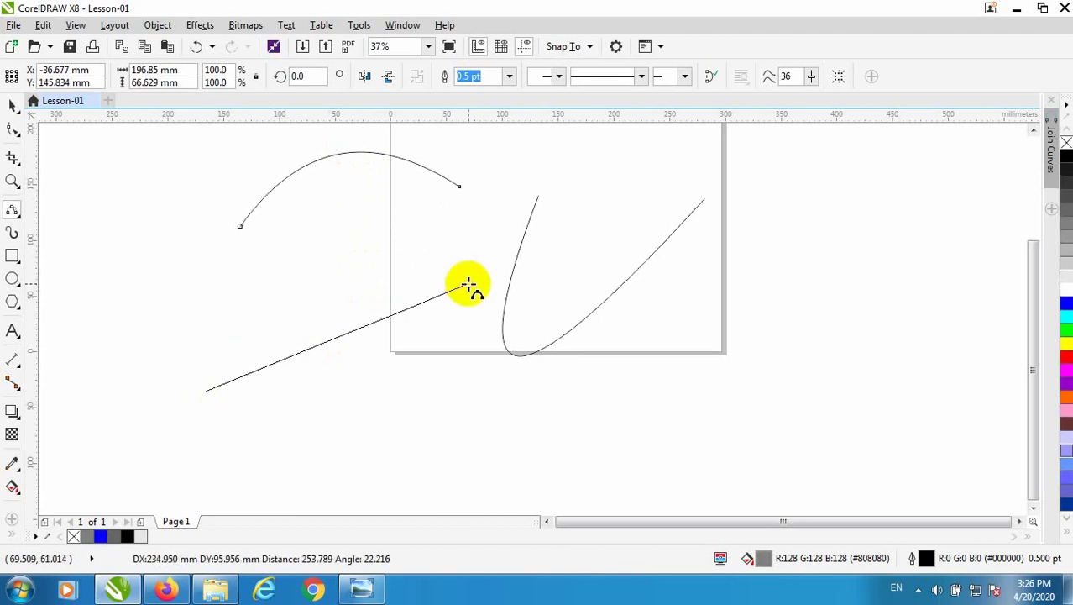
left_click_drag(468, 284, 301, 274)
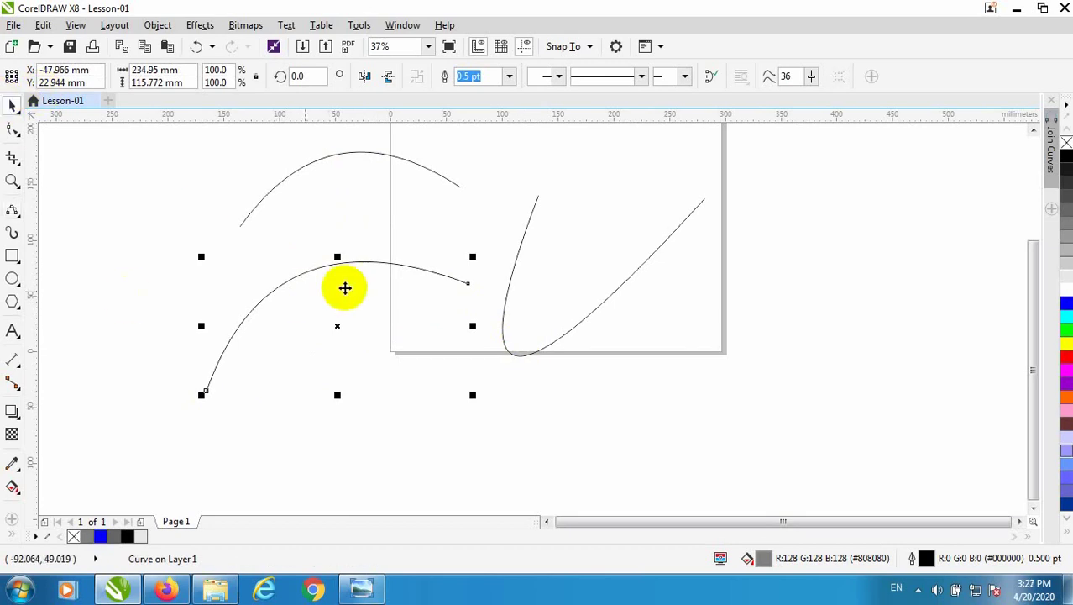
Select all the 3-Point Curves and delete them
scroll(341, 286, "down", 4)
key("ctrl+a")
key("Delete")
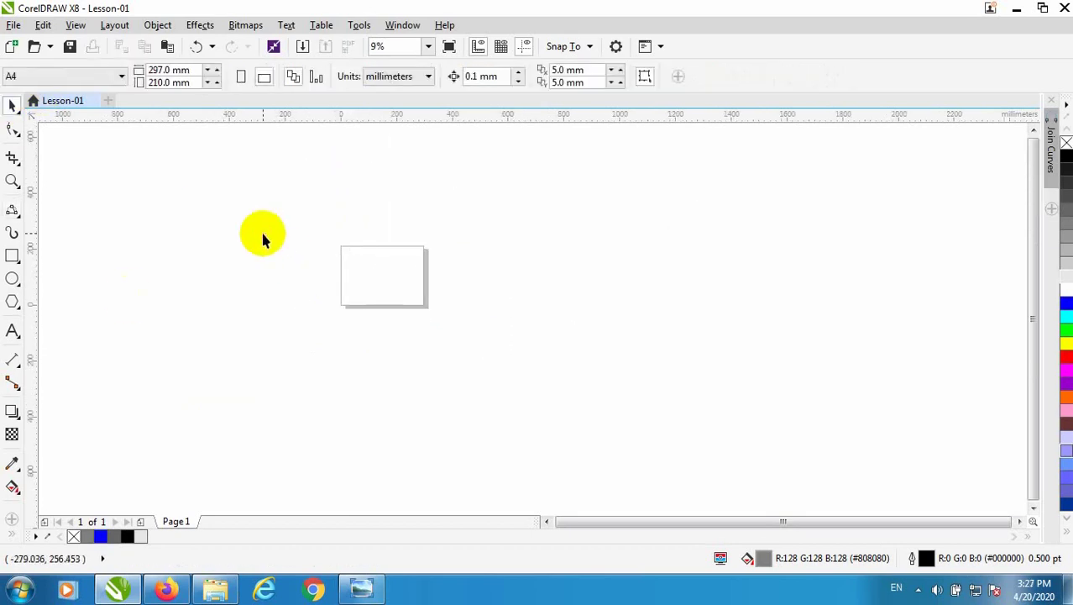
Draw an upward-arching 3-Point Curve across the middle of the page, about 198 by 113 mm overall
left_click(15, 211)
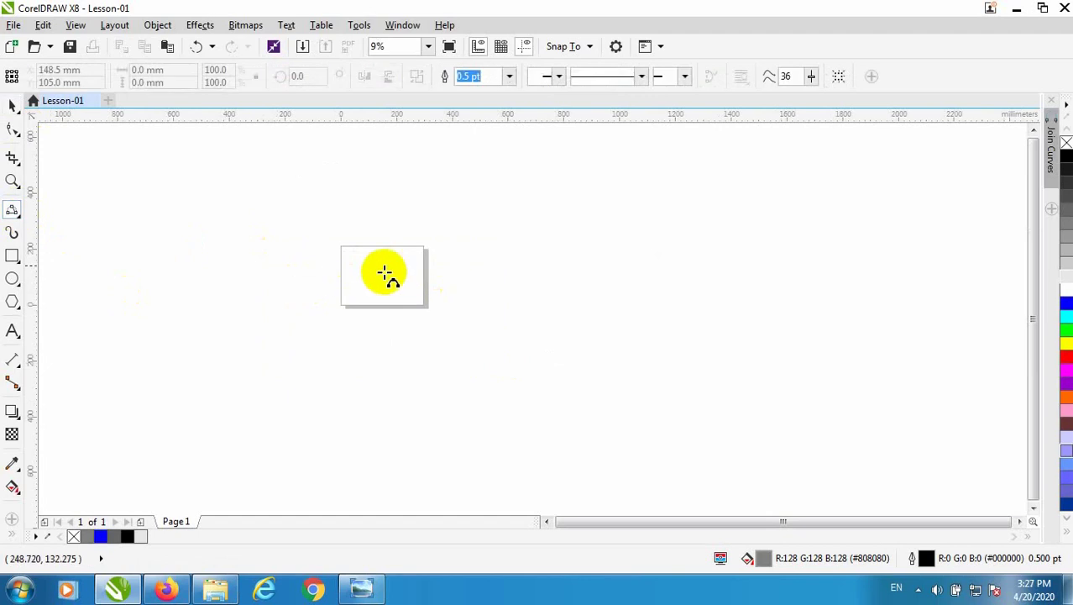
scroll(383, 275, "up", 4)
left_click_drag(254, 351, 475, 234)
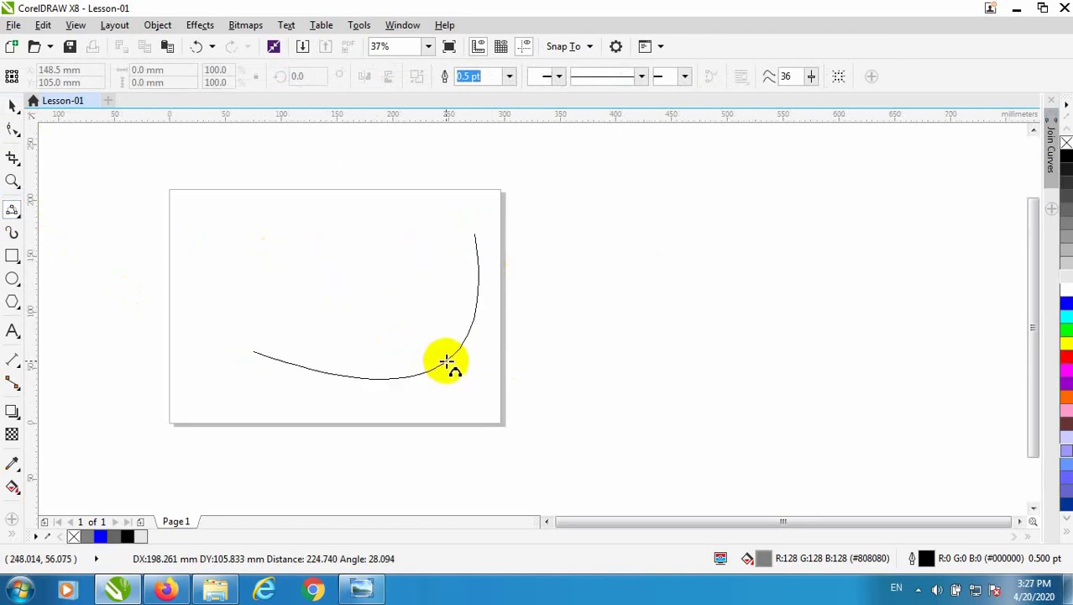
left_click(354, 253)
Select the arched curve on the page and delete it
left_click(13, 104)
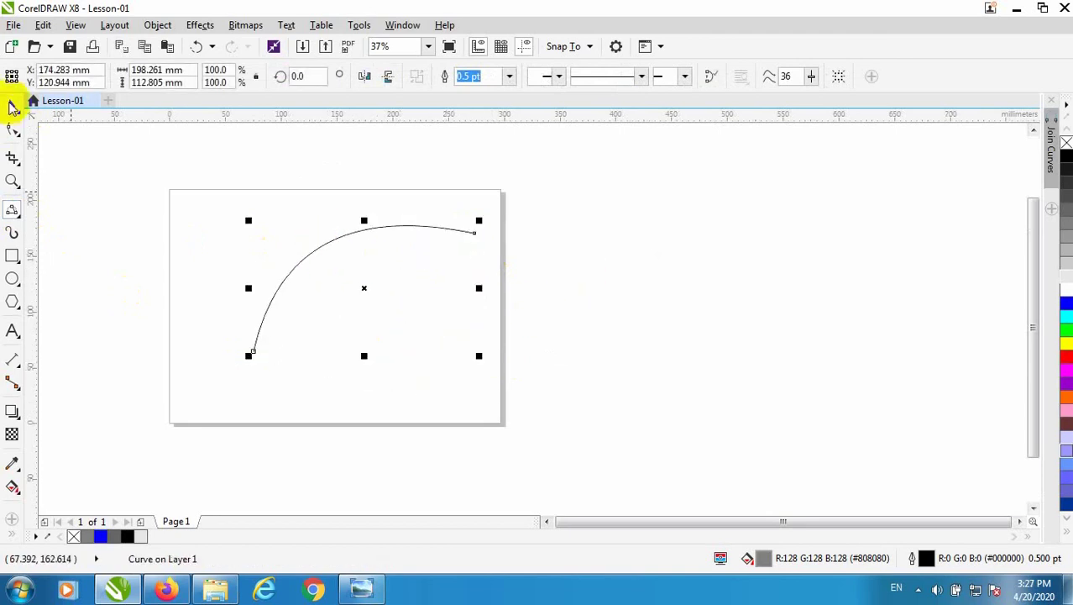
left_click_drag(580, 384, 151, 210)
key("Delete")
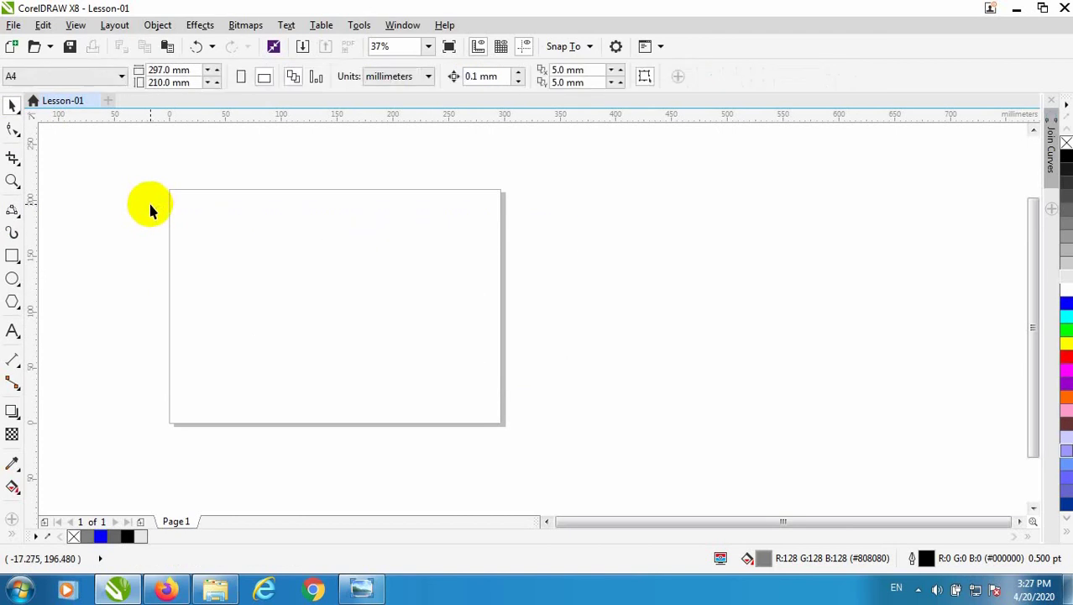
Sketch a set of crossing diagonal lines and loose curves across the page with Smart Drawing, about 388 by 244 mm overall
left_click(21, 217)
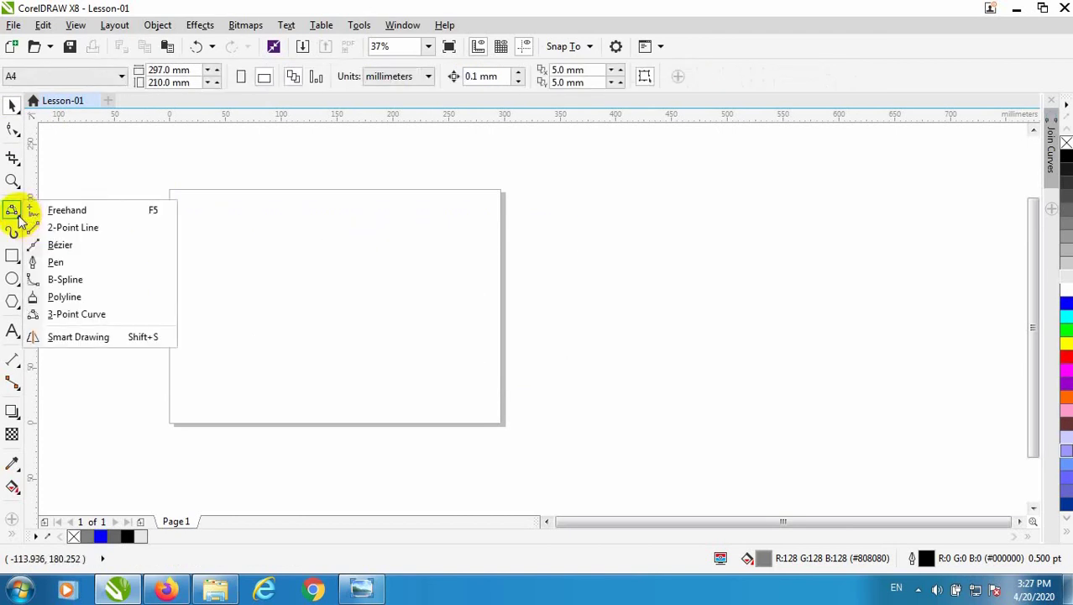
left_click(64, 300)
left_click(12, 211)
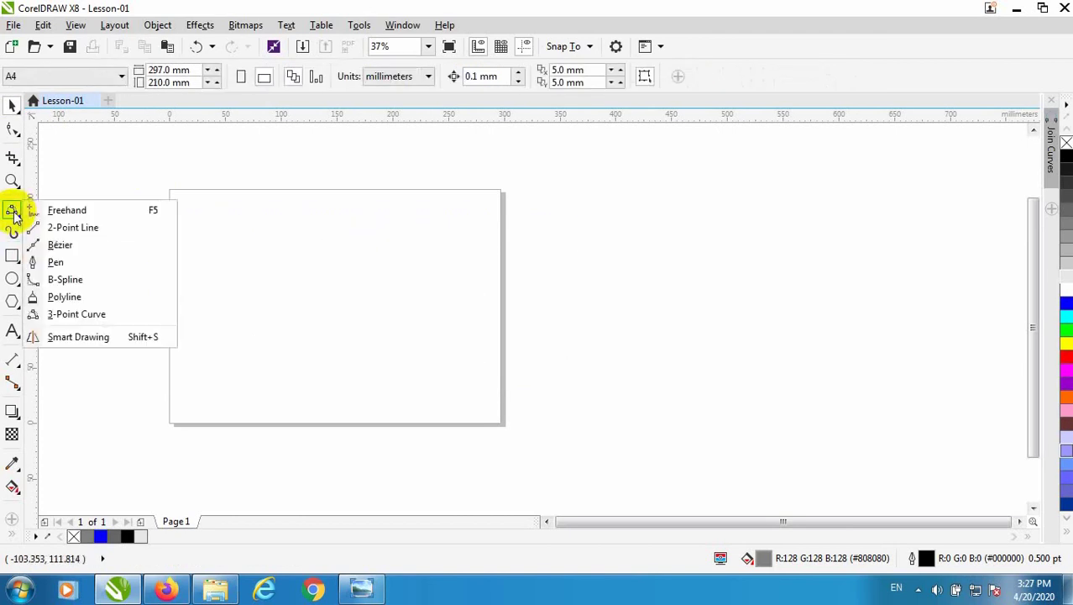
left_click(107, 337)
left_click_drag(315, 249, 356, 333)
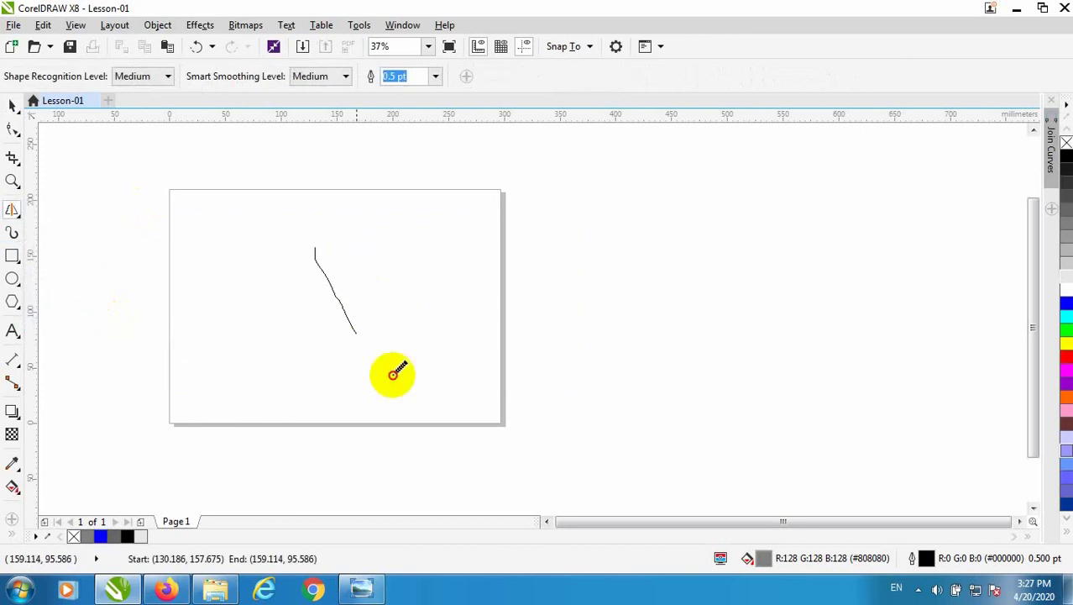
mouse_move(466, 301)
left_mouse_down()
mouse_move(383, 225)
mouse_move(365, 222)
left_mouse_up()
mouse_move(501, 423)
left_mouse_down()
mouse_move(192, 318)
mouse_move(184, 284)
left_mouse_up()
left_click_drag(204, 447, 443, 321)
left_click_drag(160, 339, 453, 179)
left_click_drag(172, 378, 542, 253)
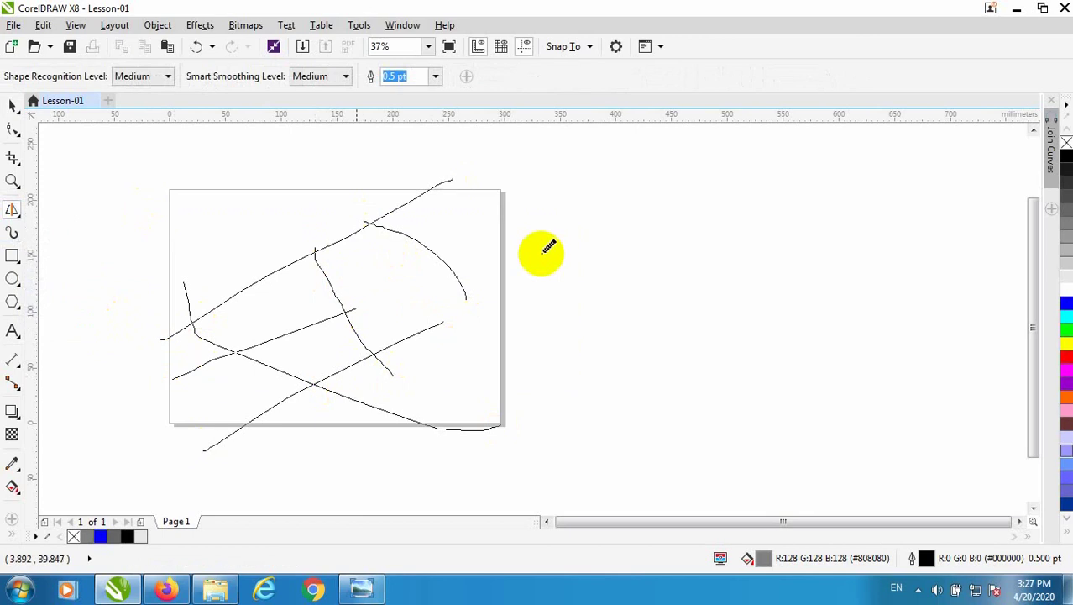
left_click_drag(215, 390, 531, 268)
left_click_drag(318, 412, 502, 310)
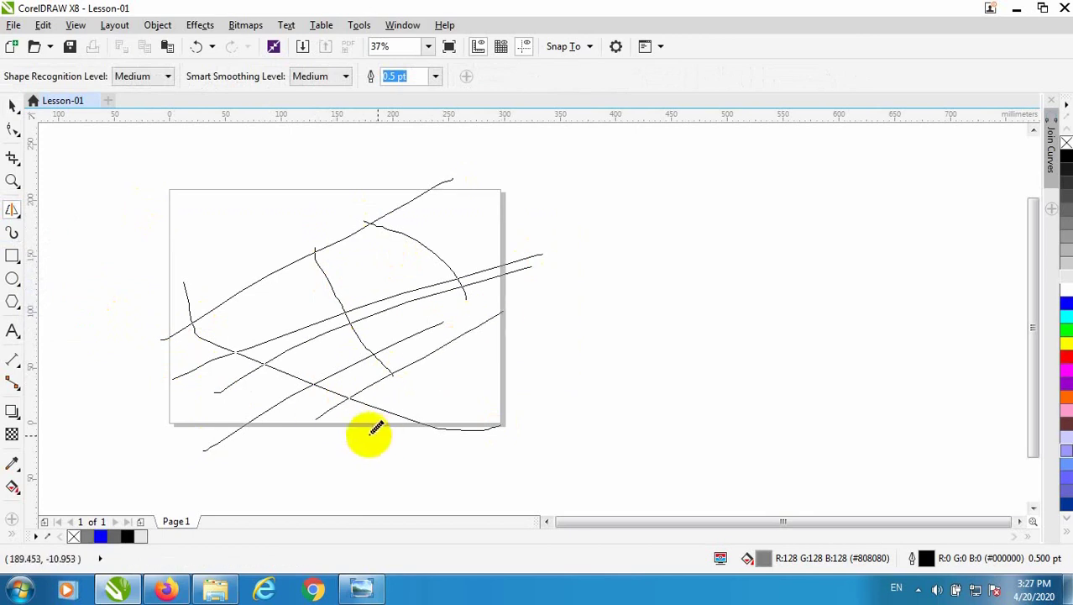
left_click_drag(367, 434, 390, 414)
left_click_drag(599, 300, 388, 415)
left_click_drag(250, 233, 311, 363)
left_click_drag(203, 228, 287, 385)
left_click_drag(257, 220, 326, 375)
left_click_drag(299, 209, 362, 380)
left_click_drag(348, 238, 408, 402)
left_click_drag(350, 207, 415, 326)
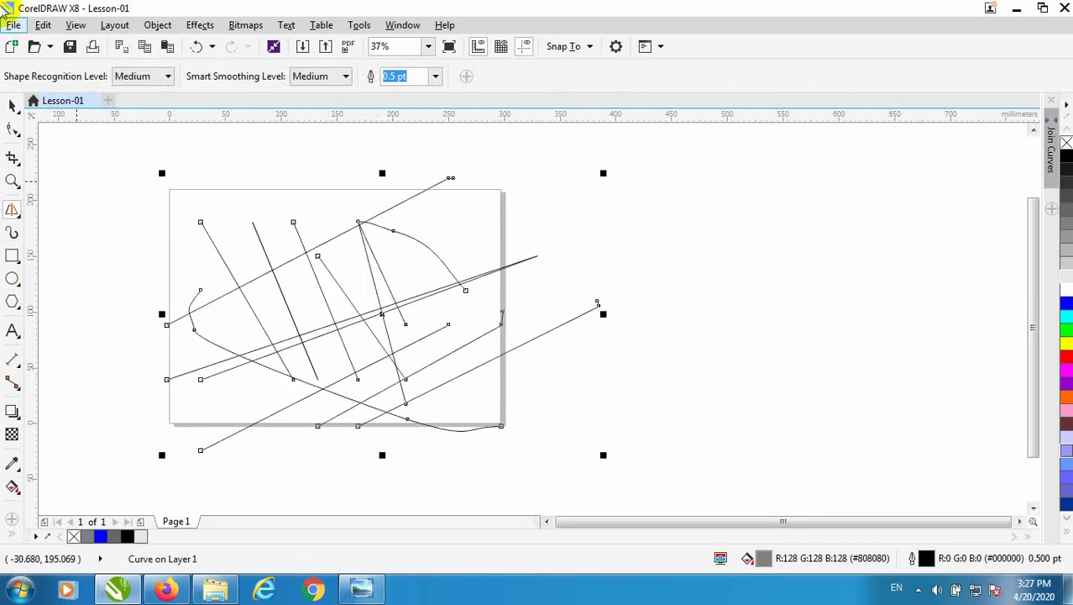
Select the Smart Drawing sketch and move it about 22 mm right and 50 mm down
left_click(12, 105)
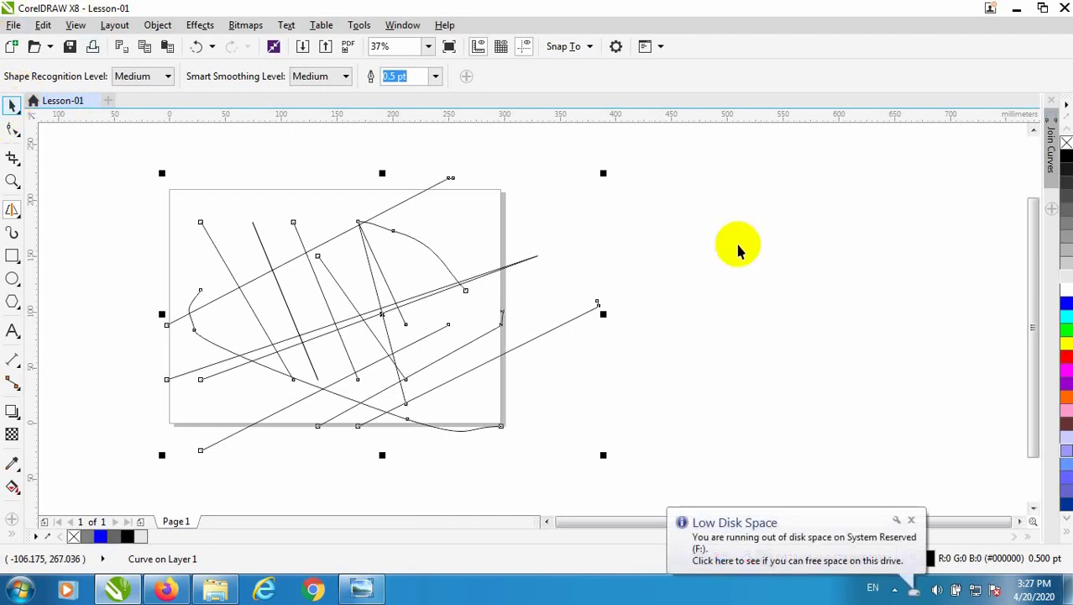
left_click(605, 312)
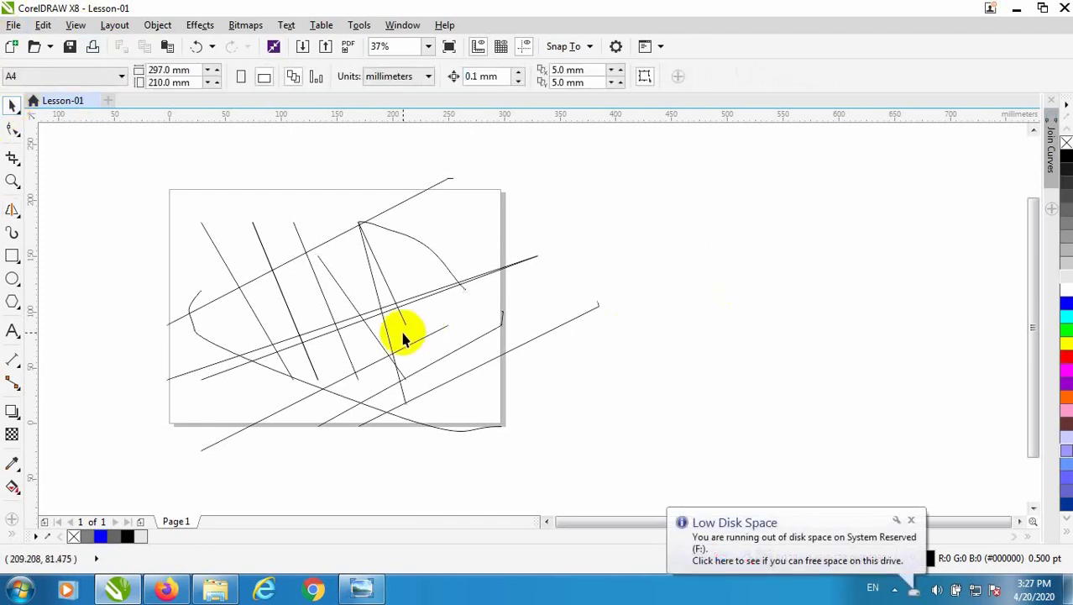
left_click(306, 345)
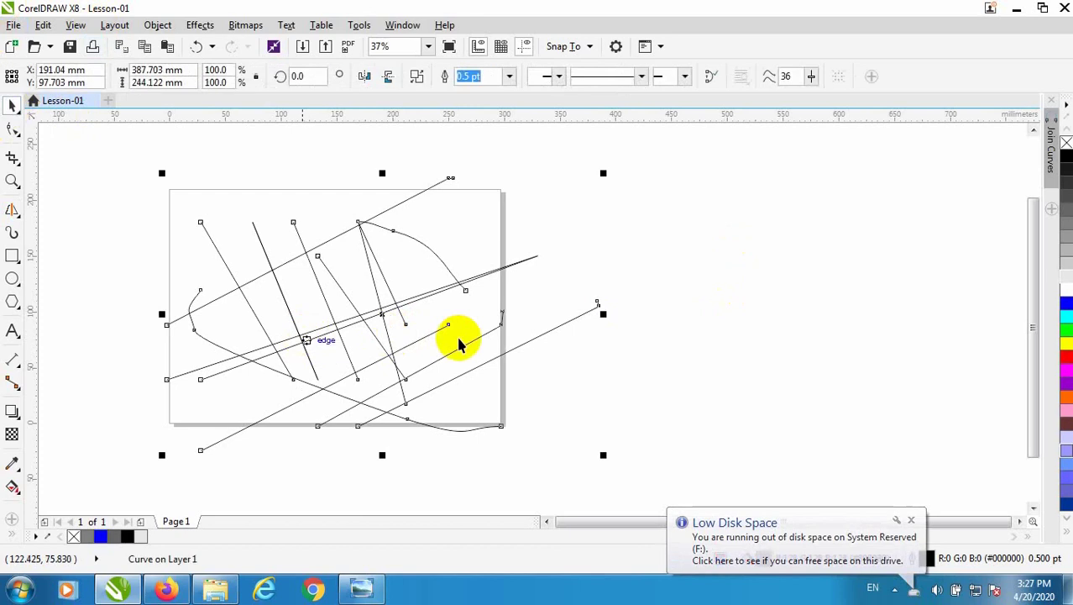
left_click(461, 339)
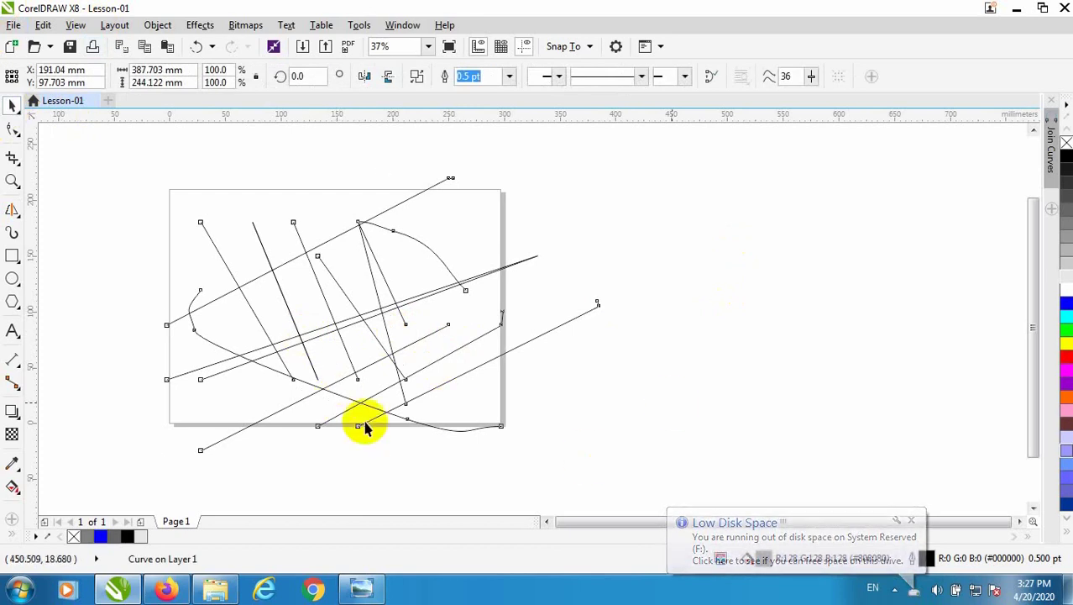
left_click(370, 420)
left_click_drag(399, 403, 422, 459)
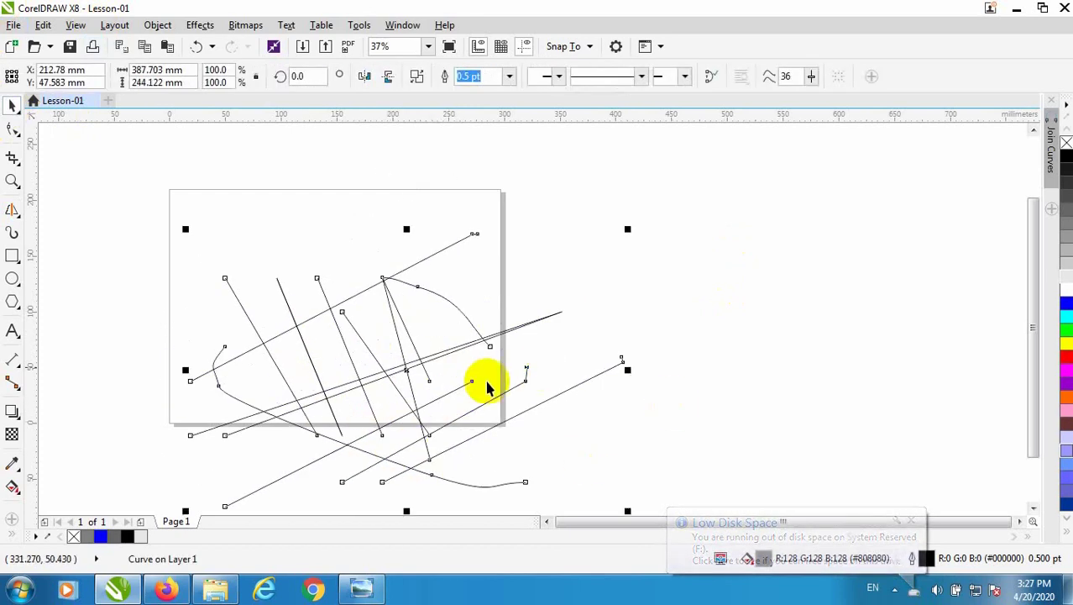
left_click(398, 347)
left_click(402, 349)
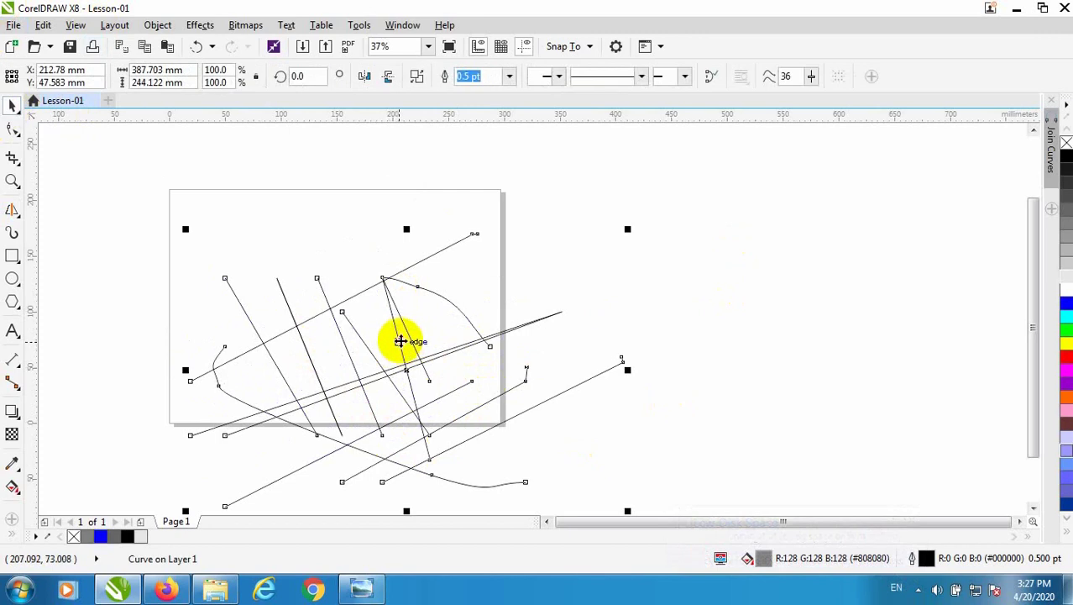
Examine the smoothed lines, bends and nodes of the Smart Drawing sketch up close, and leave the sketch deselected
scroll(395, 357, "up", 4)
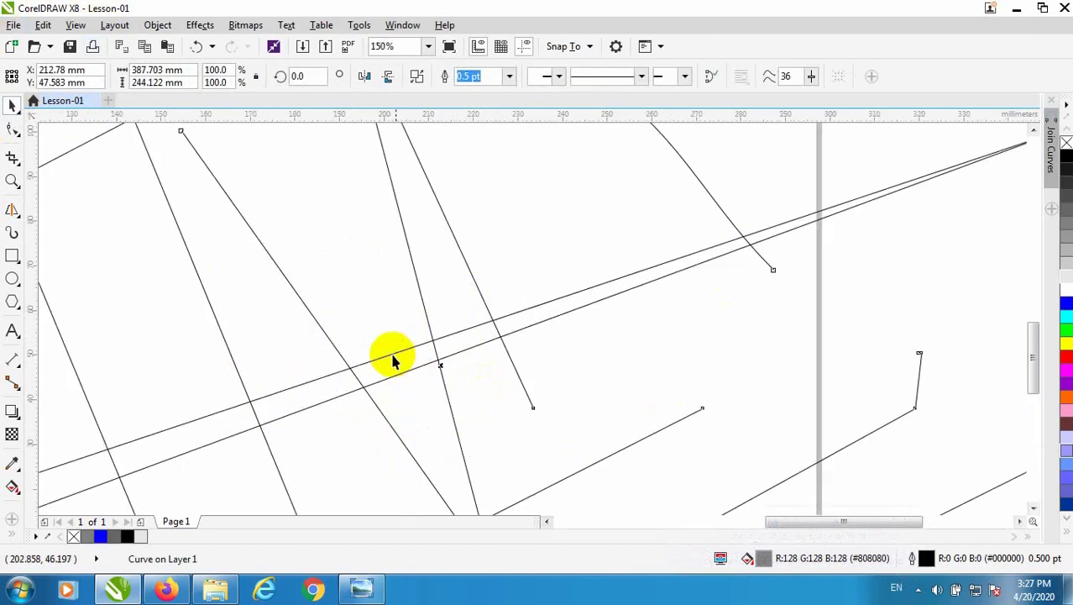
scroll(420, 328, "down", 6)
scroll(311, 320, "up", 6)
scroll(312, 320, "up", 1)
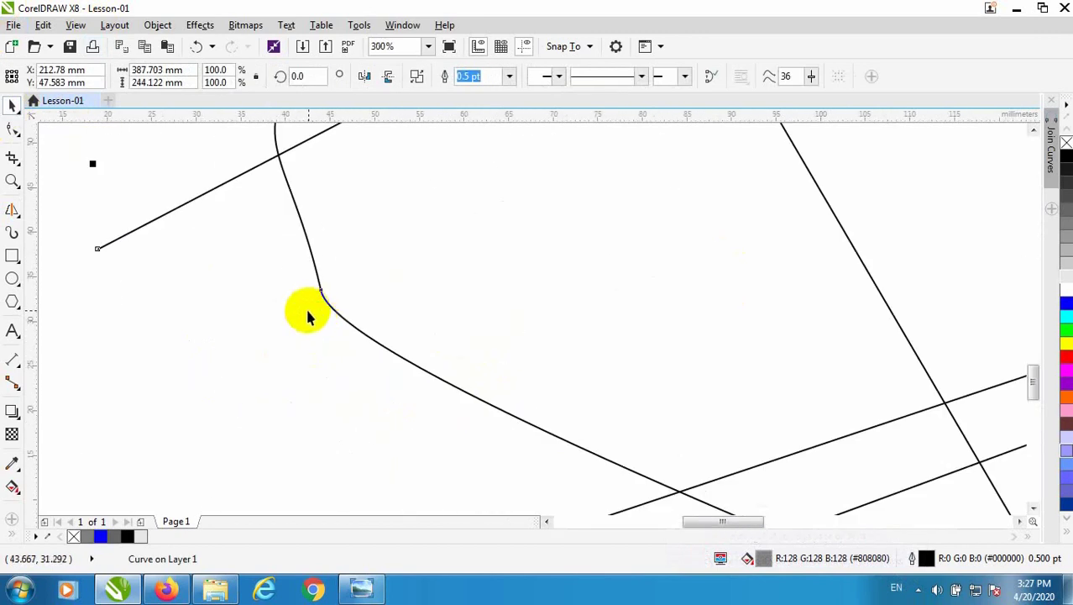
scroll(309, 309, "down", 3)
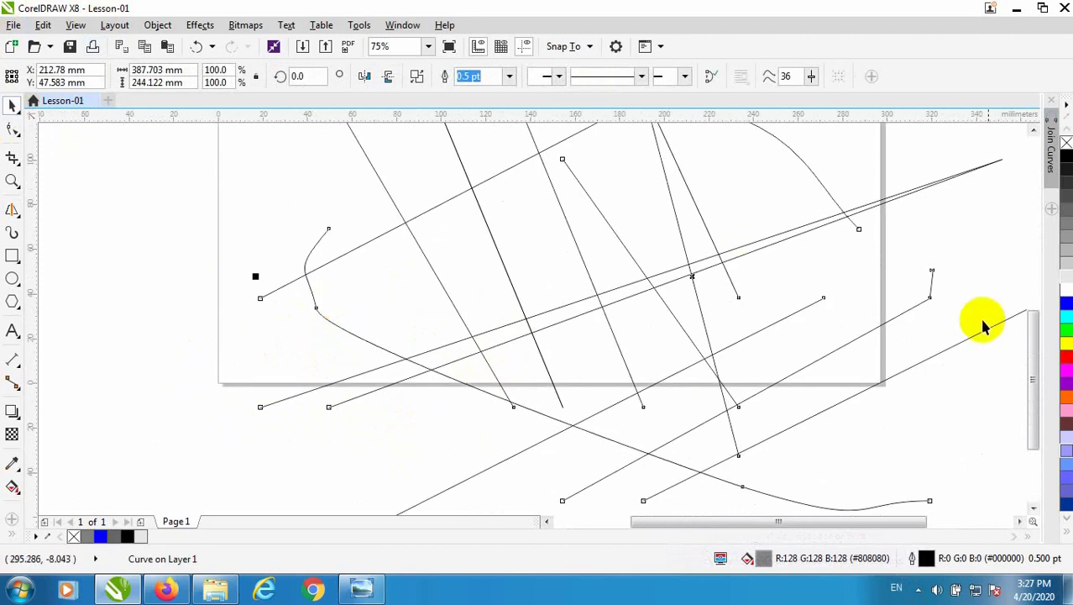
scroll(960, 298, "down", 4)
scroll(513, 316, "up", 4)
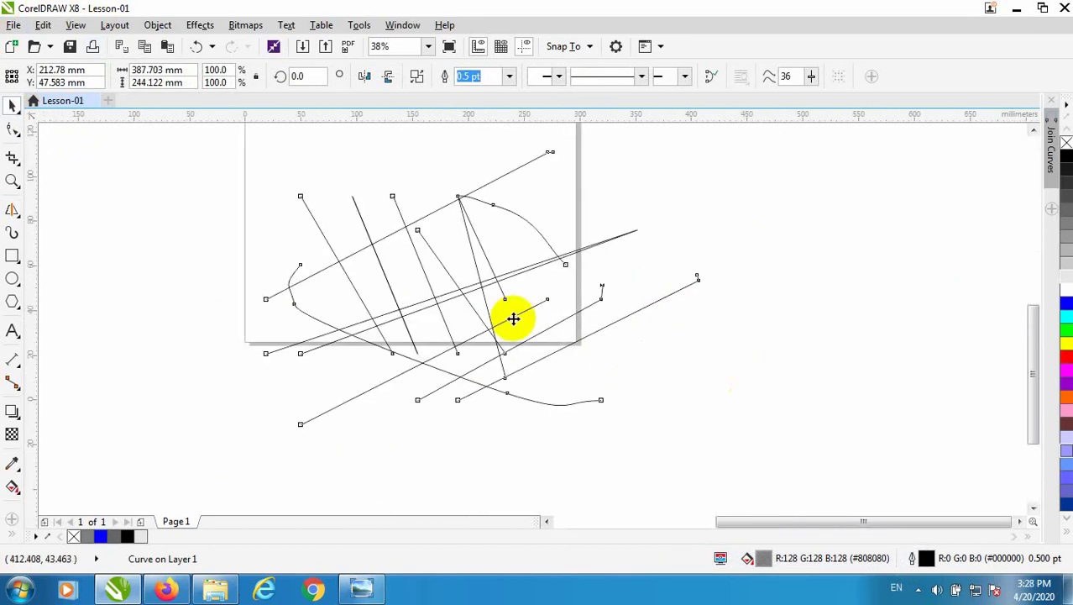
scroll(604, 292, "down", 4)
left_click(536, 317)
left_click(528, 316)
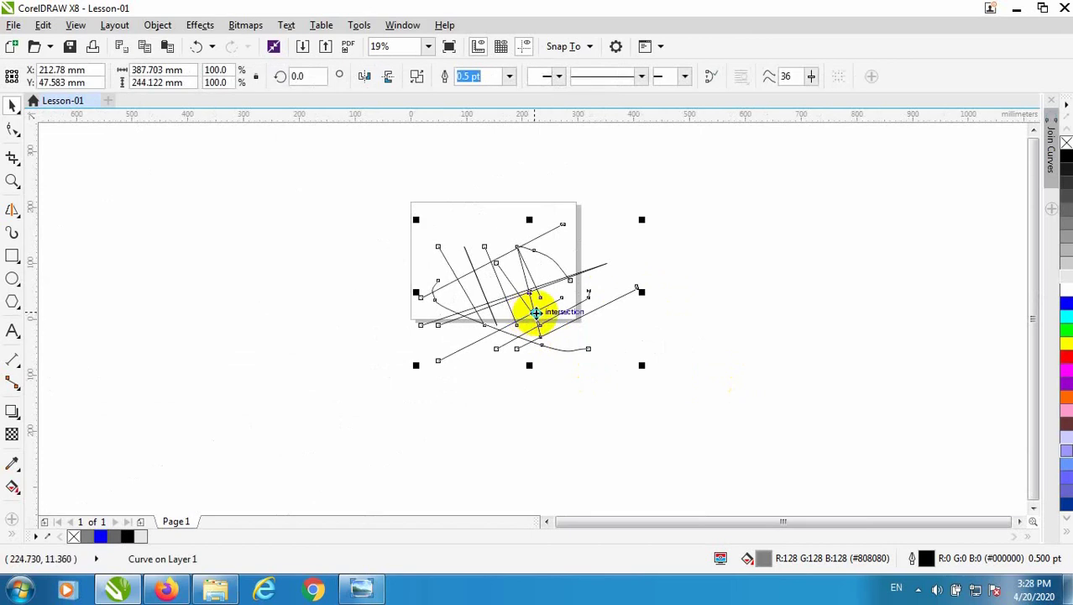
right_click(536, 312)
left_click(571, 369)
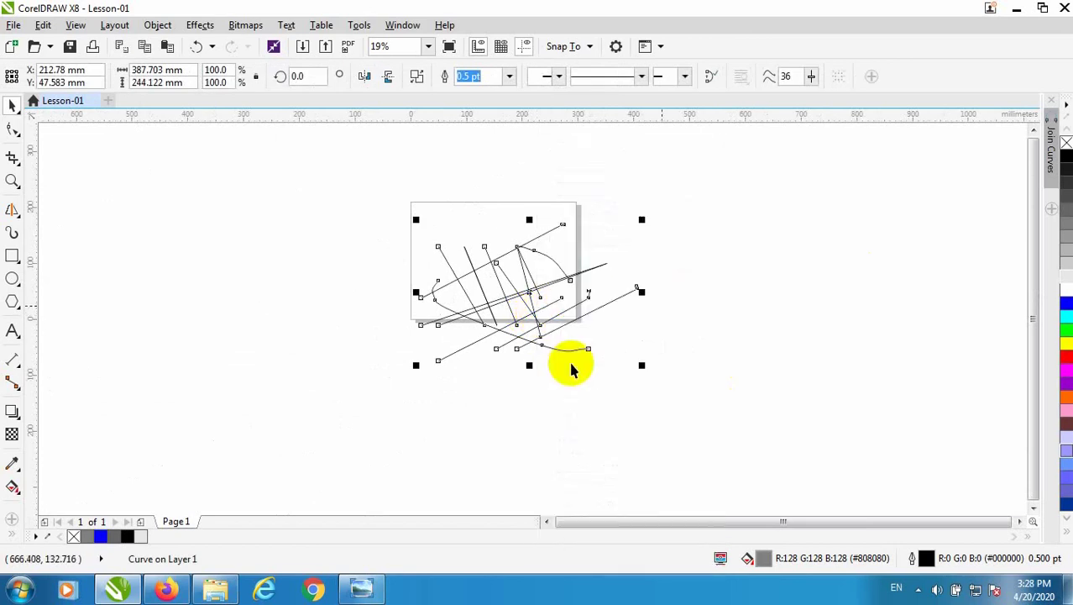
left_click(702, 385)
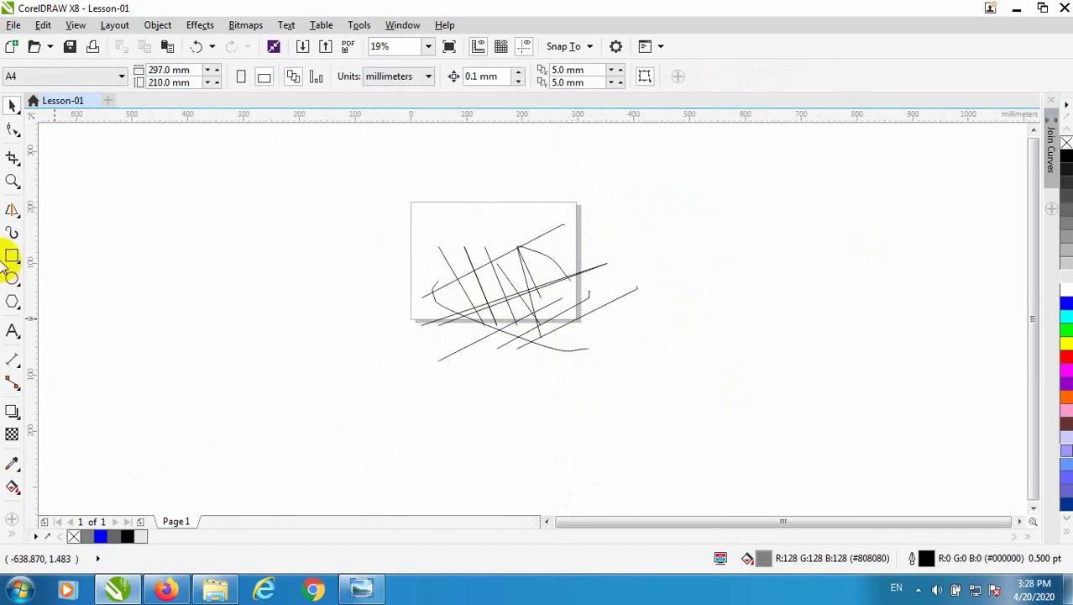
Sketch a rough closed circle to the left of the page with Smart Drawing, about 186 mm across
left_click(11, 209)
left_click_drag(343, 305, 314, 295)
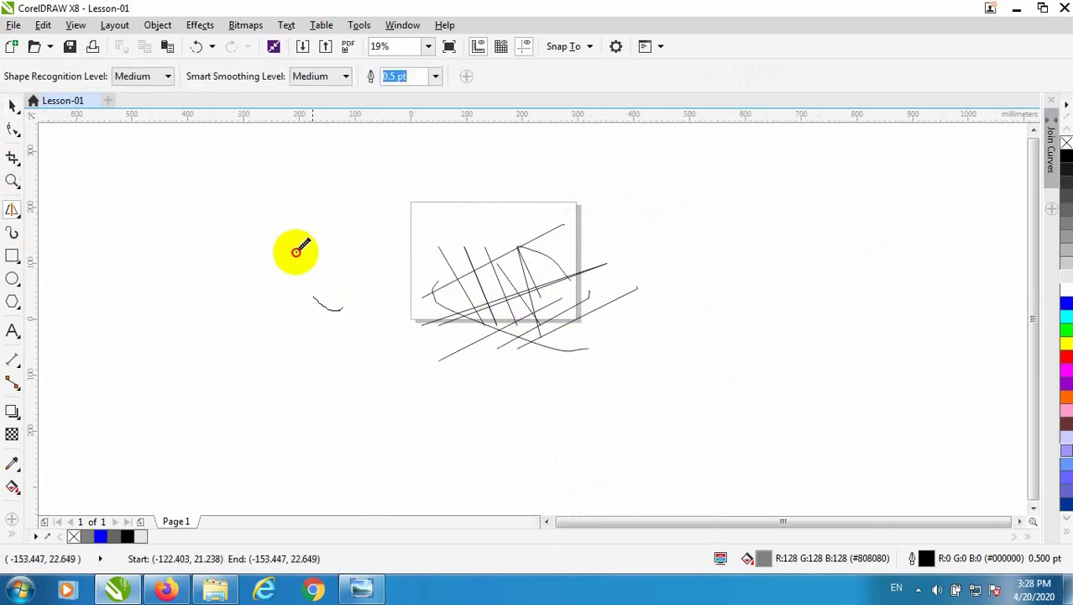
mouse_move(297, 251)
left_mouse_down()
mouse_move(345, 206)
mouse_move(383, 213)
mouse_move(408, 241)
mouse_move(389, 283)
mouse_move(344, 309)
mouse_move(367, 281)
left_mouse_up()
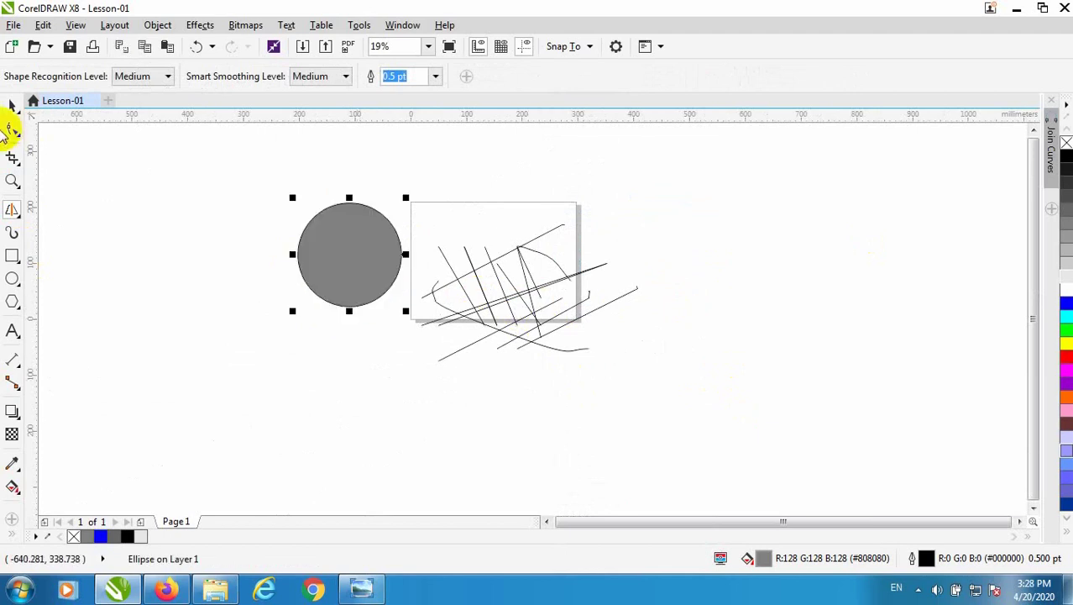
Inspect the smoothed circle up close and delete it
left_click(12, 102)
scroll(355, 226, "up", 3)
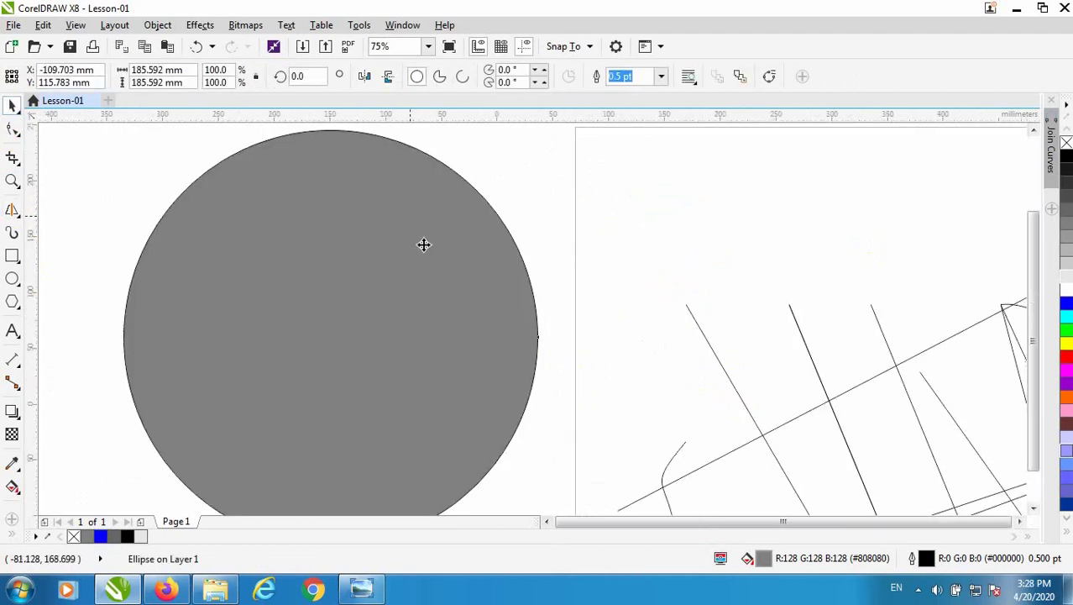
scroll(423, 242, "down", 3)
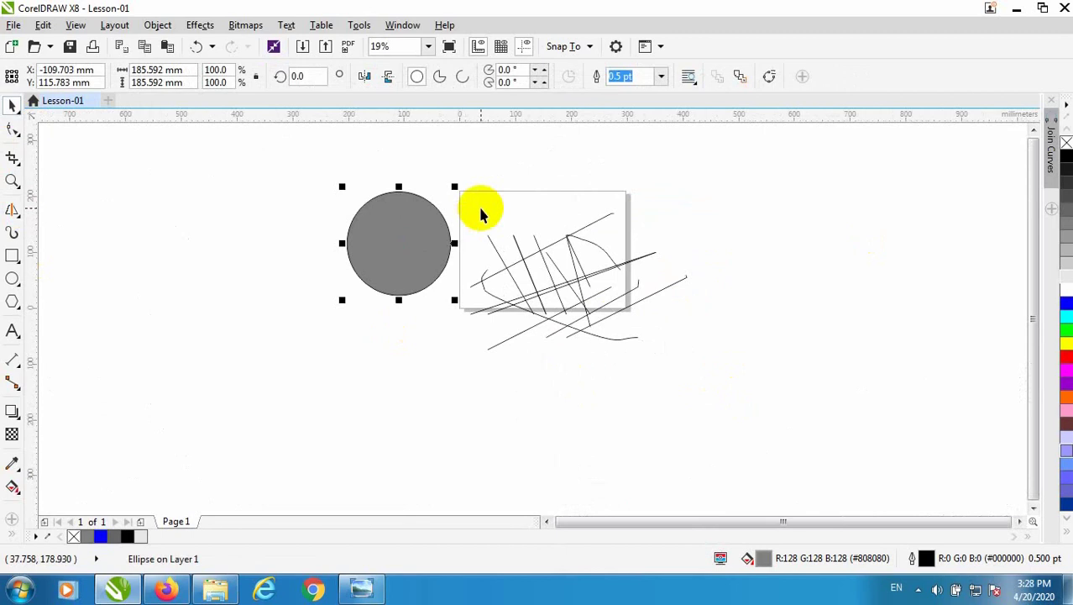
key("Delete")
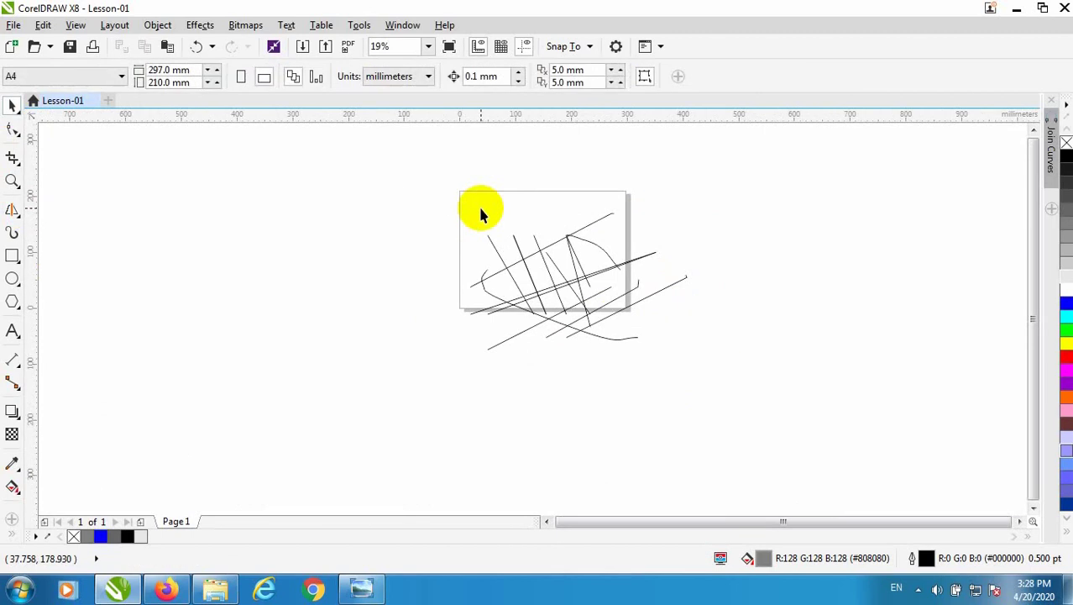
Sketch a rough closed rectangle to the lower left of the page with Smart Drawing, about 223 by 160 mm
left_click(13, 209)
mouse_move(296, 253)
left_mouse_down()
mouse_move(413, 265)
mouse_move(407, 337)
mouse_move(283, 338)
mouse_move(294, 252)
left_mouse_up()
left_click(12, 104)
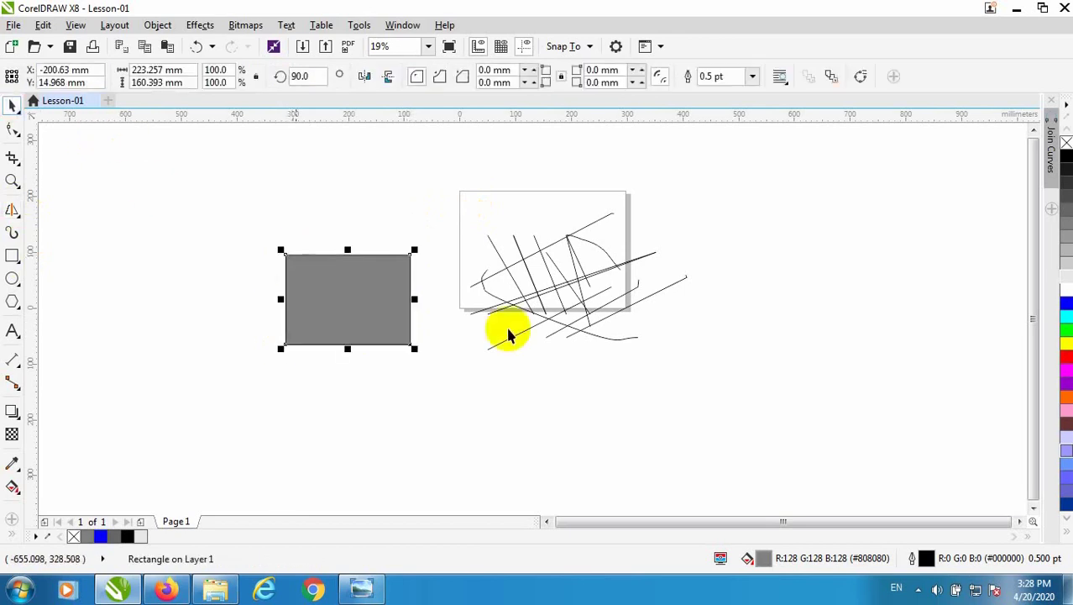
Delete the sketched lines and curves lying over the page, keeping the grey rectangle
left_click_drag(719, 446, 417, 164)
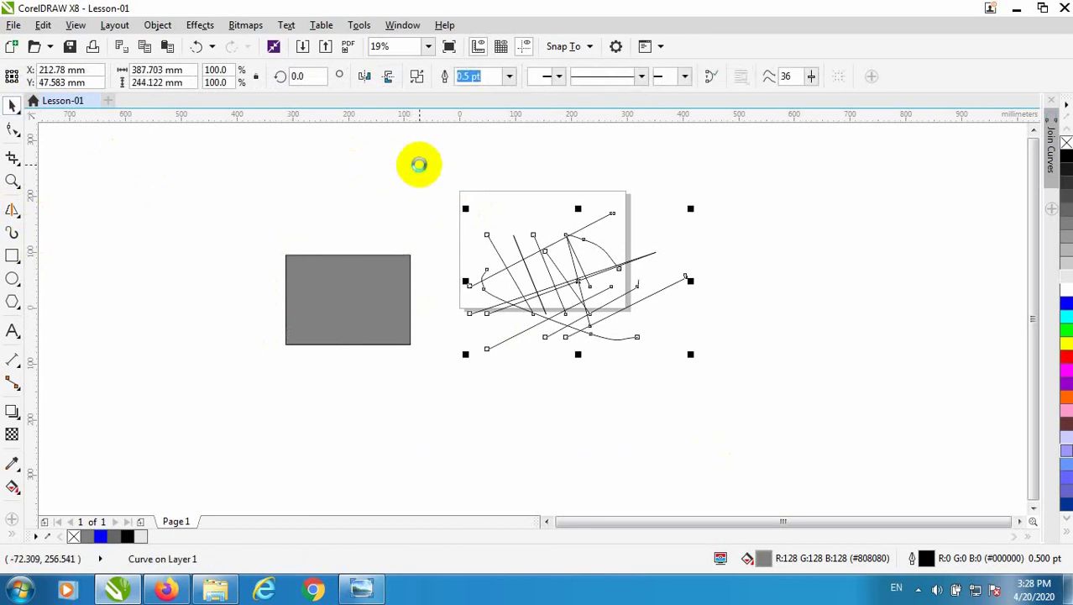
key("Delete")
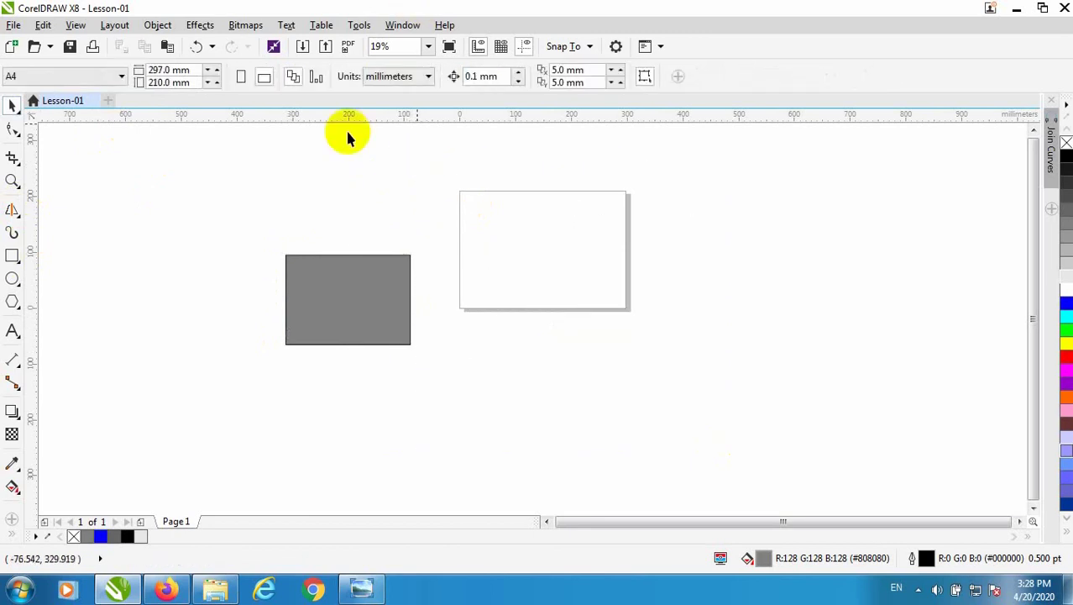
Sketch a five-pointed star of crossing lines over the page with Smart Drawing, plus a star outline about 517 by 466 mm beside it
left_click(13, 210)
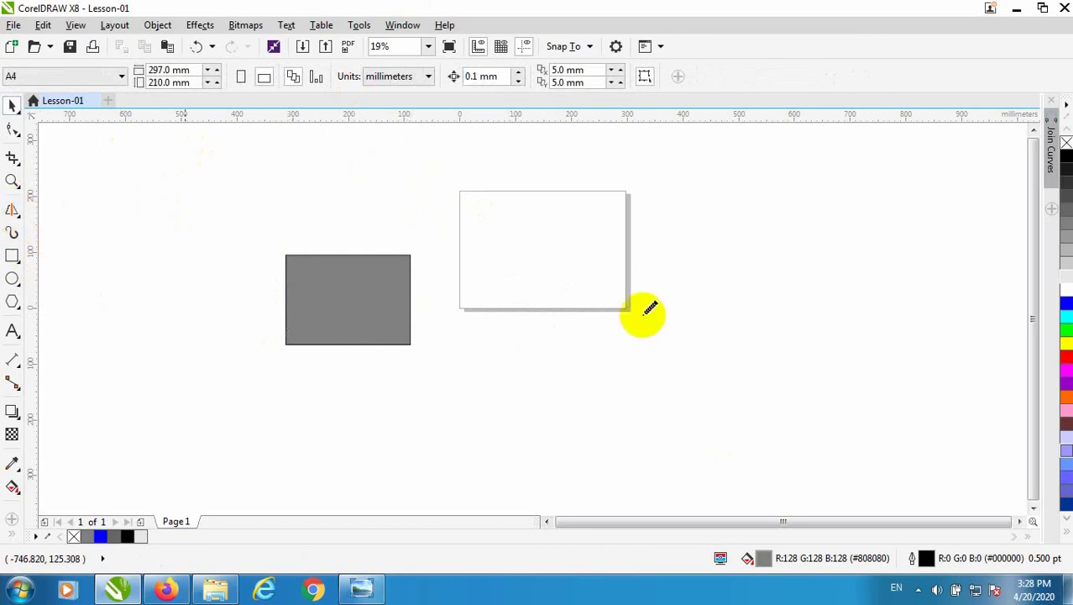
left_click_drag(465, 352, 523, 250)
mouse_move(539, 205)
left_mouse_down()
mouse_move(601, 368)
mouse_move(457, 250)
mouse_move(513, 241)
mouse_move(646, 251)
mouse_move(470, 355)
left_mouse_up()
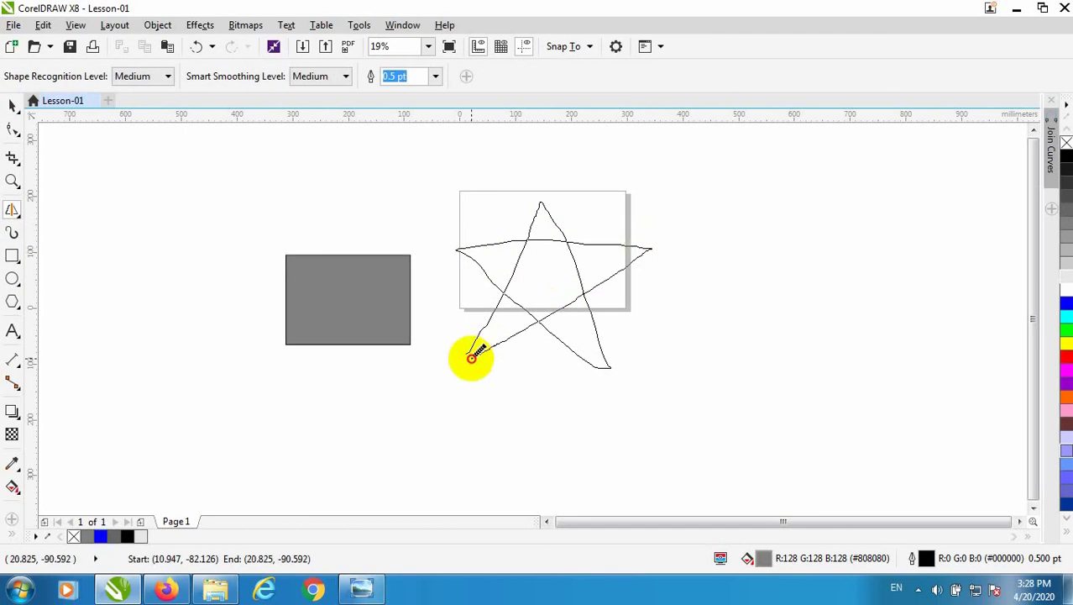
left_click(12, 106)
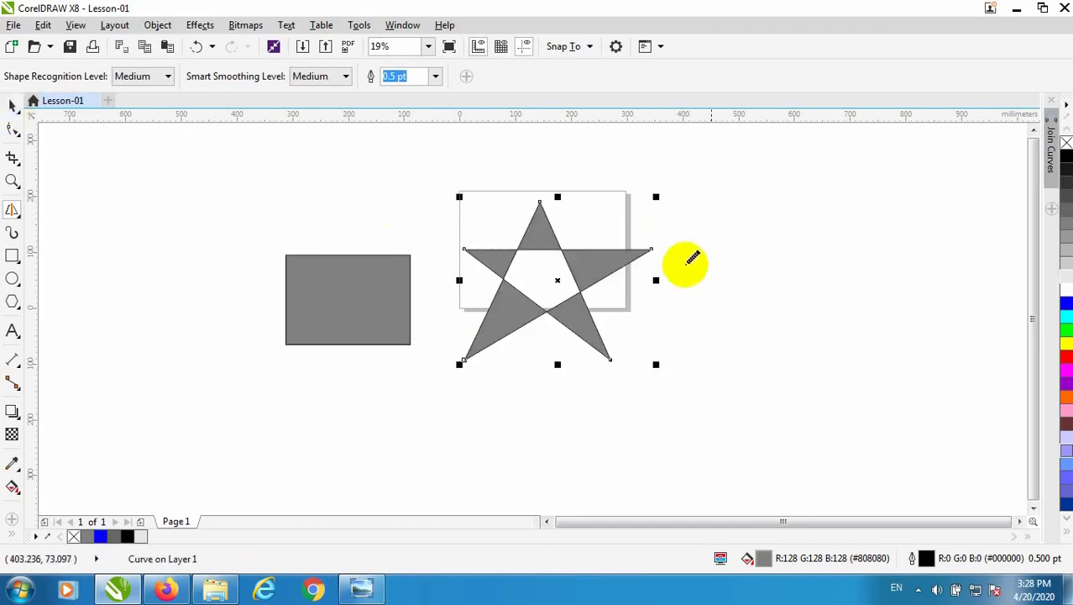
mouse_move(677, 262)
left_mouse_down()
mouse_move(755, 262)
mouse_move(767, 187)
mouse_move(825, 284)
mouse_move(932, 261)
mouse_move(855, 348)
mouse_move(892, 439)
mouse_move(800, 367)
mouse_move(766, 388)
mouse_move(731, 377)
mouse_move(740, 340)
mouse_move(714, 336)
left_mouse_up()
mouse_move(652, 320)
left_mouse_down()
mouse_move(643, 283)
mouse_move(654, 256)
mouse_move(673, 257)
left_mouse_up()
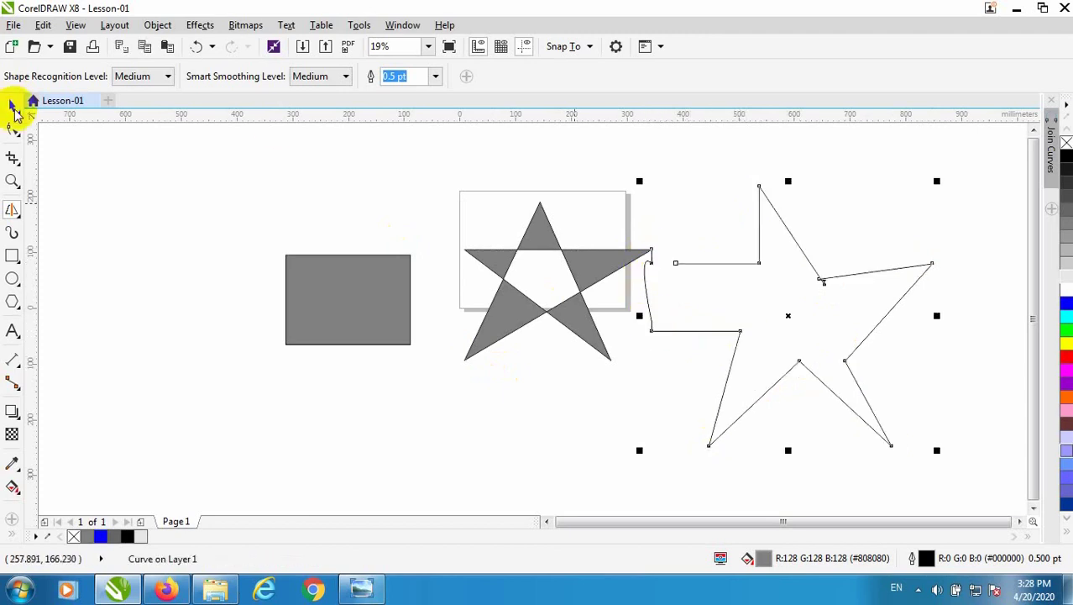
Delete both sketched stars and the grey rectangle
left_click(13, 106)
scroll(798, 354, "down", 4)
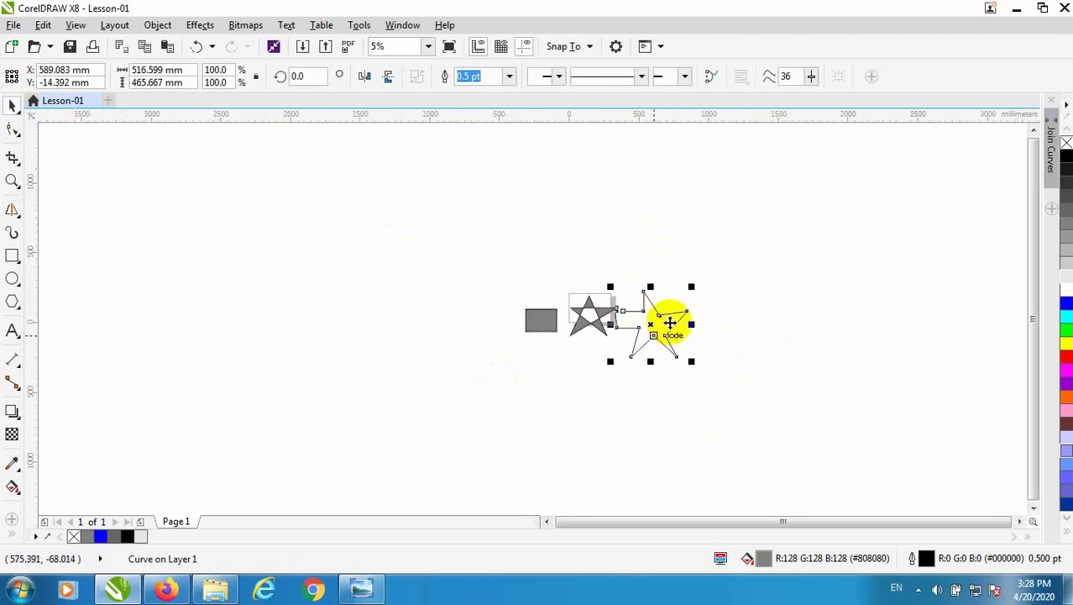
key("Delete")
left_click_drag(706, 412, 430, 266)
key("Delete")
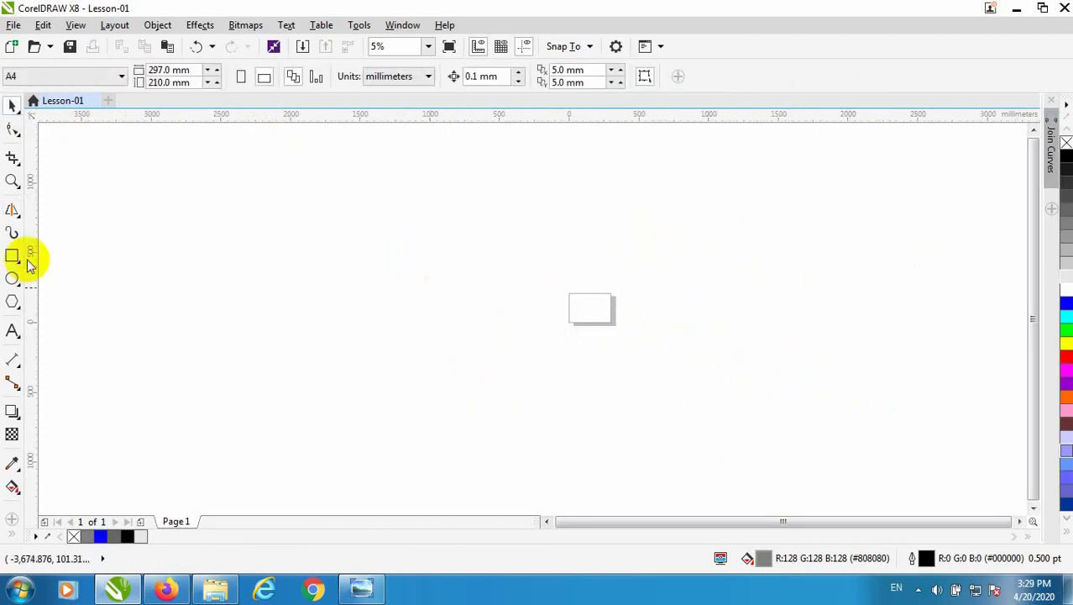
Paint three short, slanted strokes side by side on the page with Artistic Media in Pressure mode, 12.7 mm wide
left_click(14, 234)
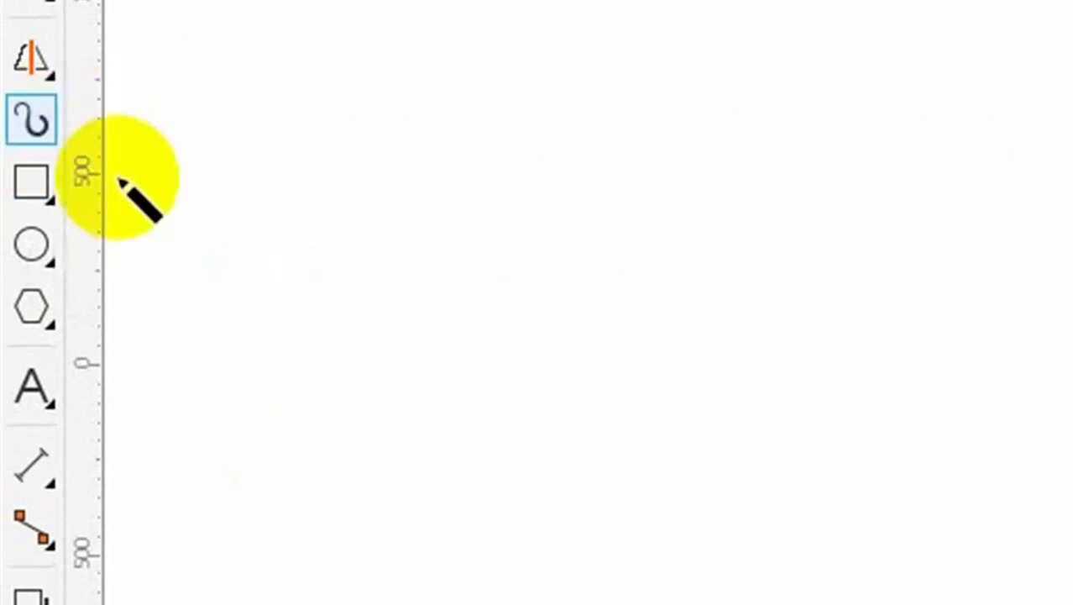
scroll(508, 345, "down", 1)
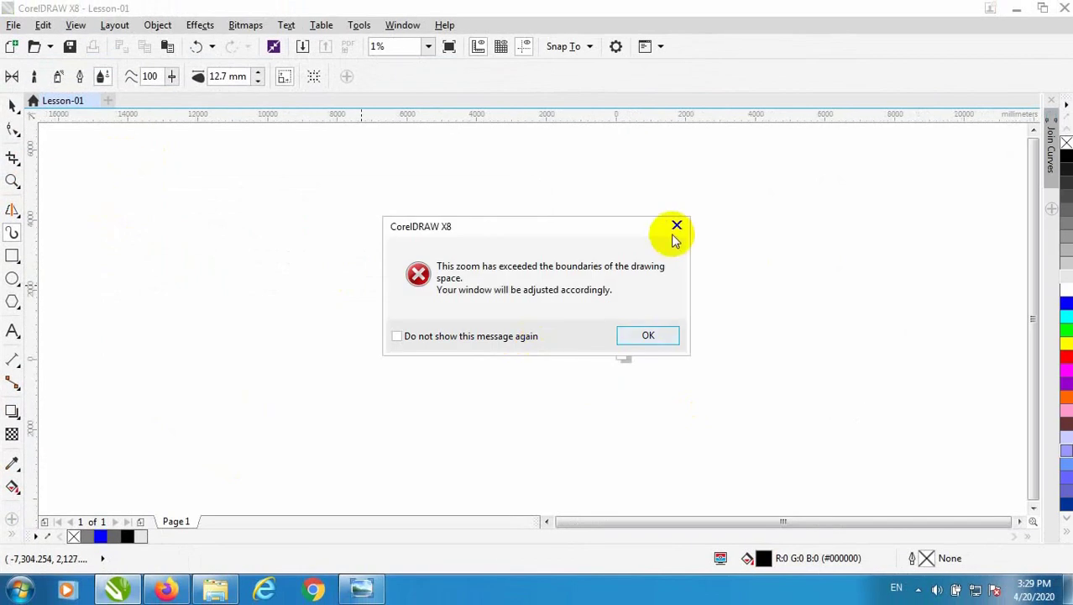
left_click(672, 335)
scroll(639, 355, "up", 5)
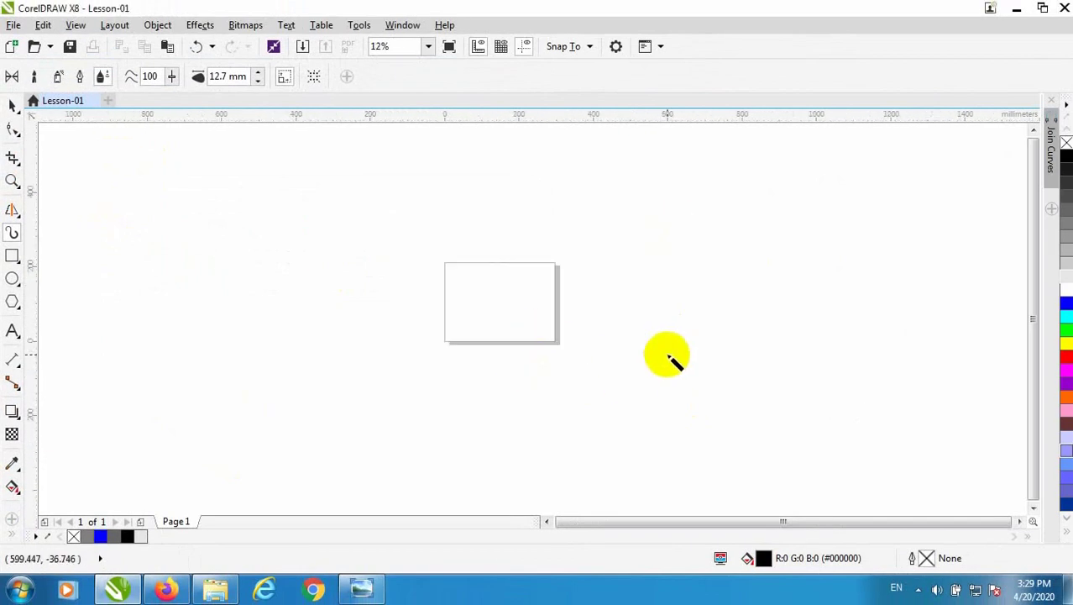
scroll(463, 312, "up", 1)
left_click_drag(458, 389, 476, 297)
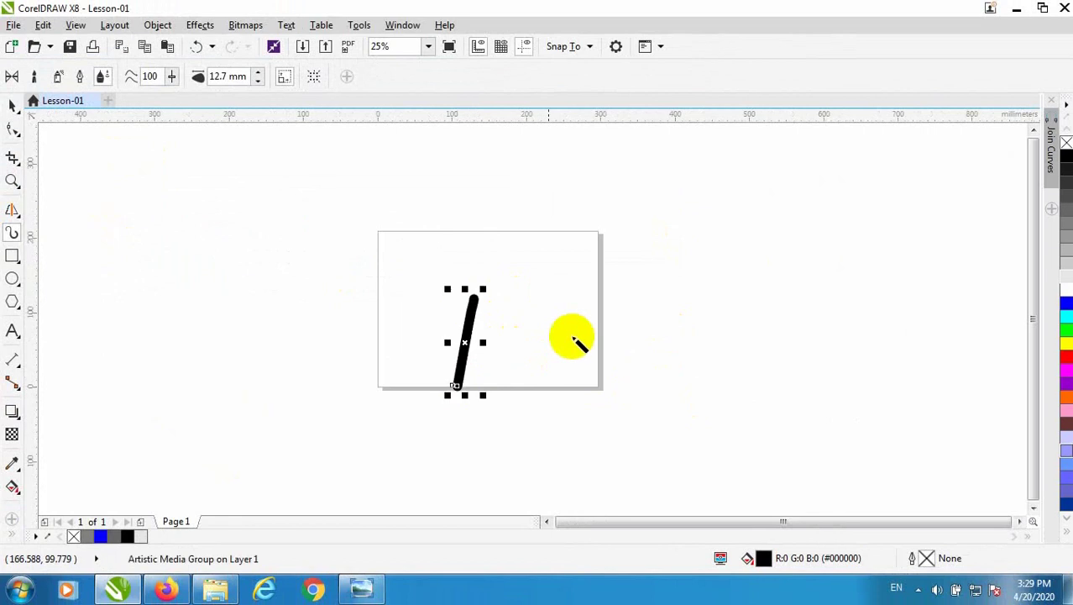
right_click(18, 240)
left_click_drag(508, 389, 523, 300)
left_click_drag(546, 396, 562, 301)
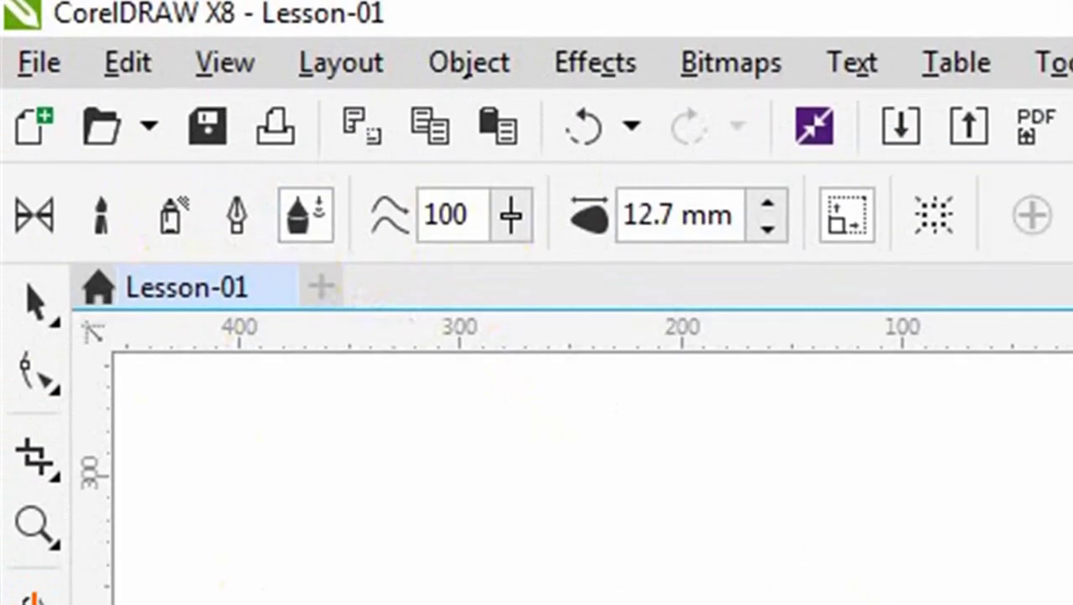
Draw nine tapered Preset strokes, 12.7 mm wide, to the left of the page and across it
left_click(34, 215)
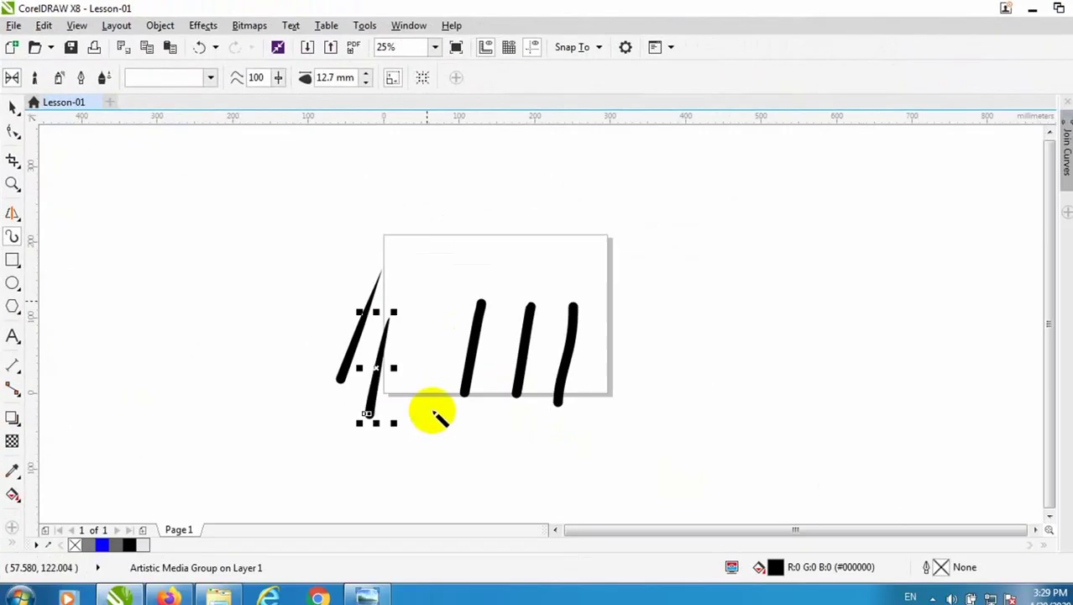
left_click_drag(429, 411, 434, 219)
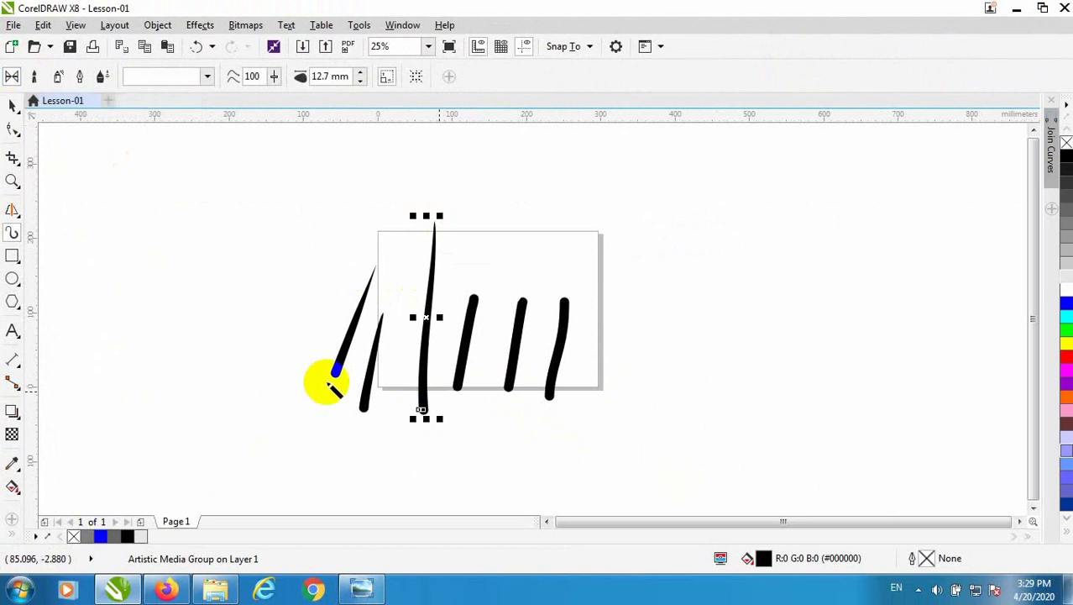
left_click_drag(289, 378, 326, 245)
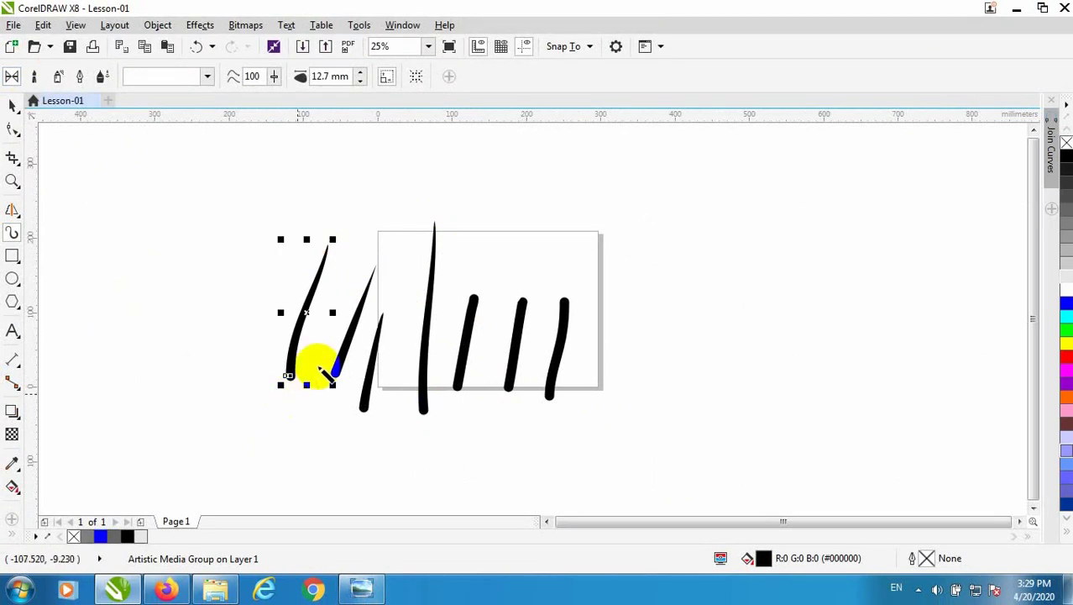
left_click_drag(264, 387, 287, 228)
left_click_drag(310, 369, 361, 237)
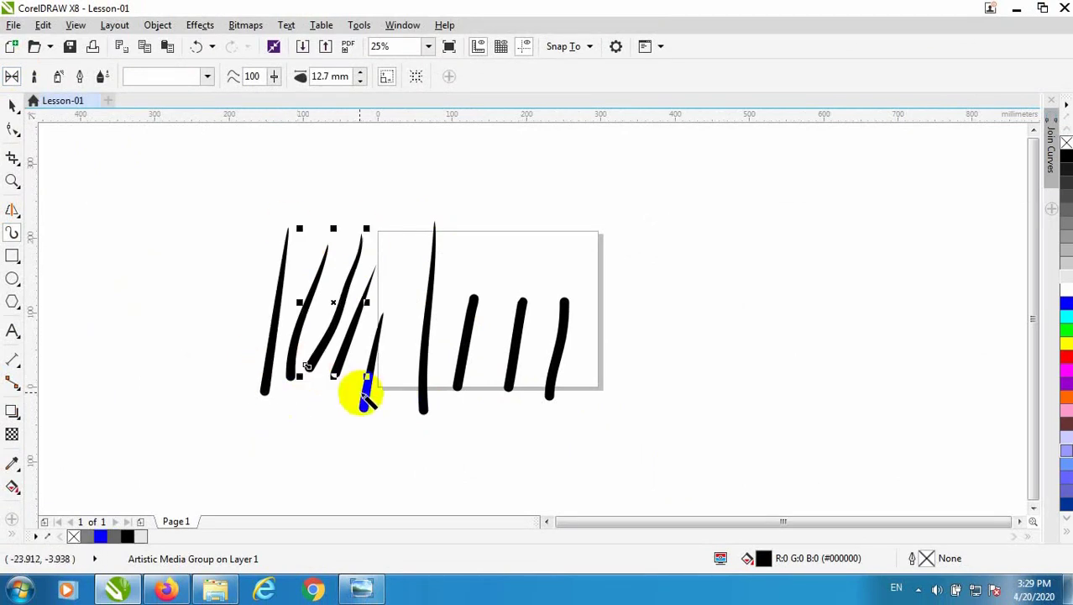
left_click_drag(359, 388, 409, 262)
left_click_drag(461, 371, 483, 231)
left_click_drag(527, 348, 531, 222)
Paint three dashed strokes to the right of the page with an Artistic category brush, 12.7 mm wide
left_click(35, 77)
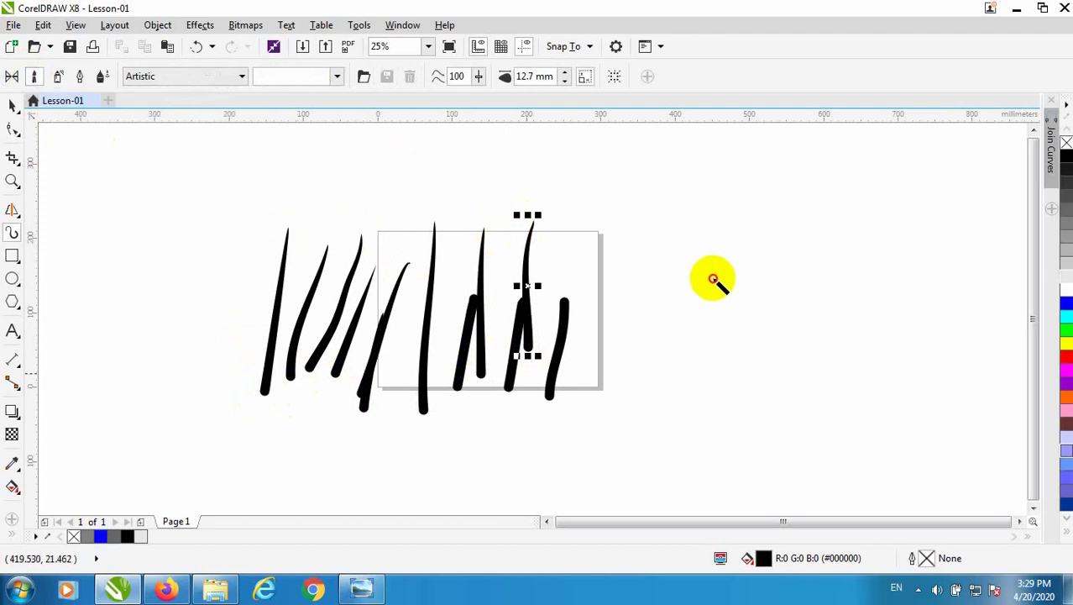
left_click_drag(684, 373, 714, 254)
mouse_move(621, 372)
left_mouse_down()
mouse_move(654, 212)
mouse_move(596, 383)
left_mouse_up()
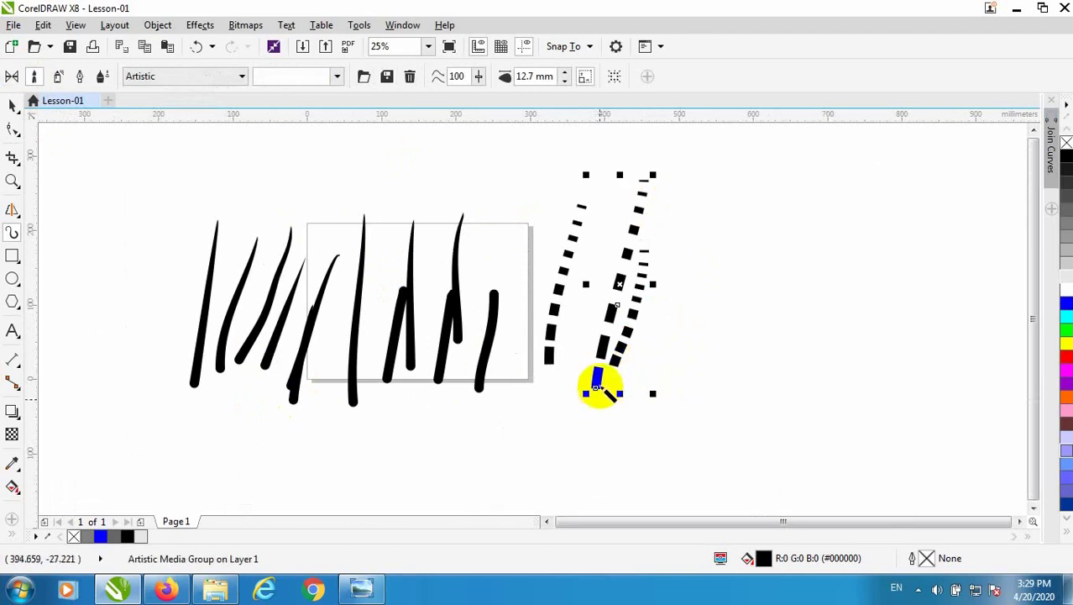
Spray three slanted columns from the Brush Strokes category at 100% size, one across the page and two along its lower edge
left_click(58, 79)
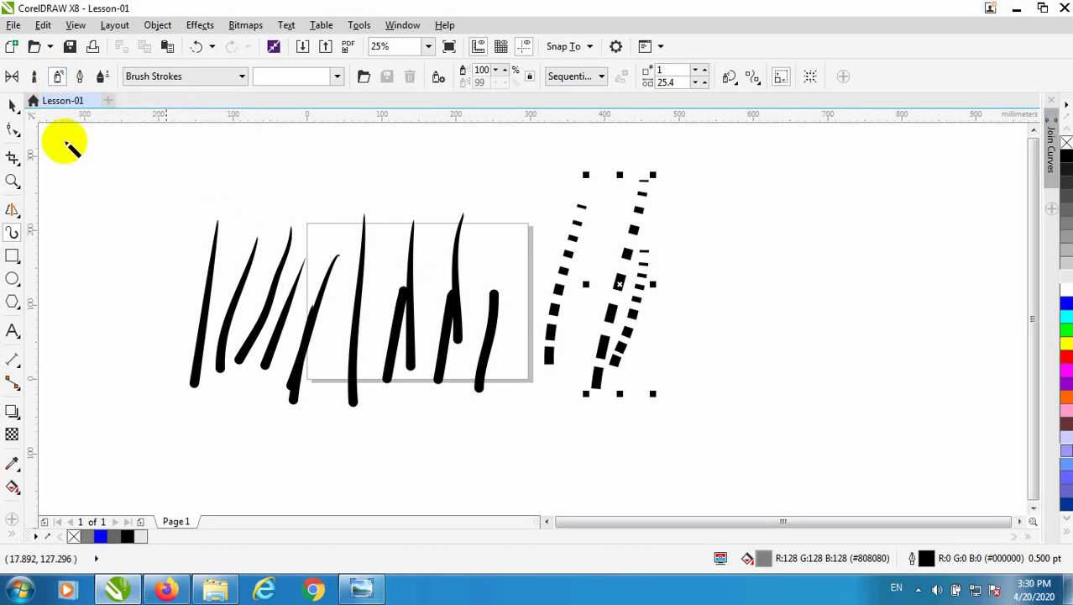
mouse_move(433, 310)
left_mouse_down()
mouse_move(412, 448)
mouse_move(397, 454)
left_mouse_up()
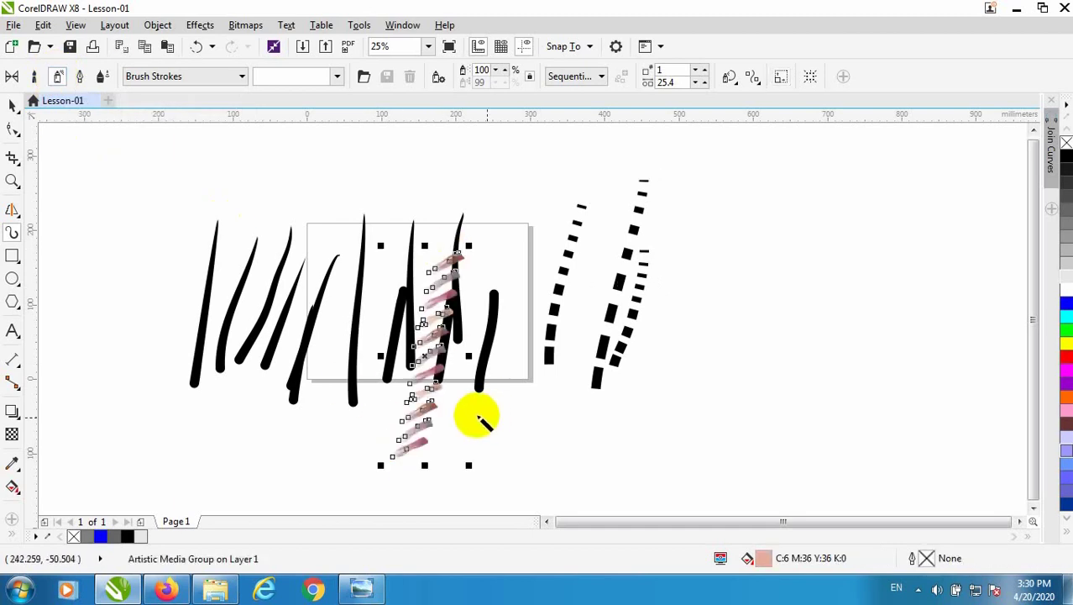
scroll(446, 438, "up", 1)
scroll(430, 284, "down", 2)
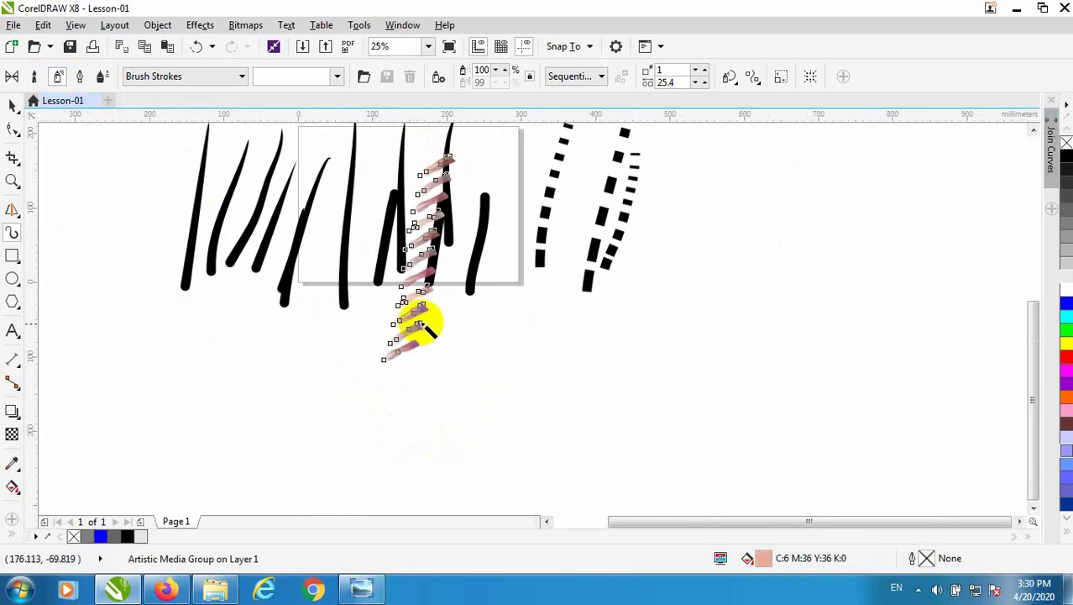
scroll(420, 315, "up", 2)
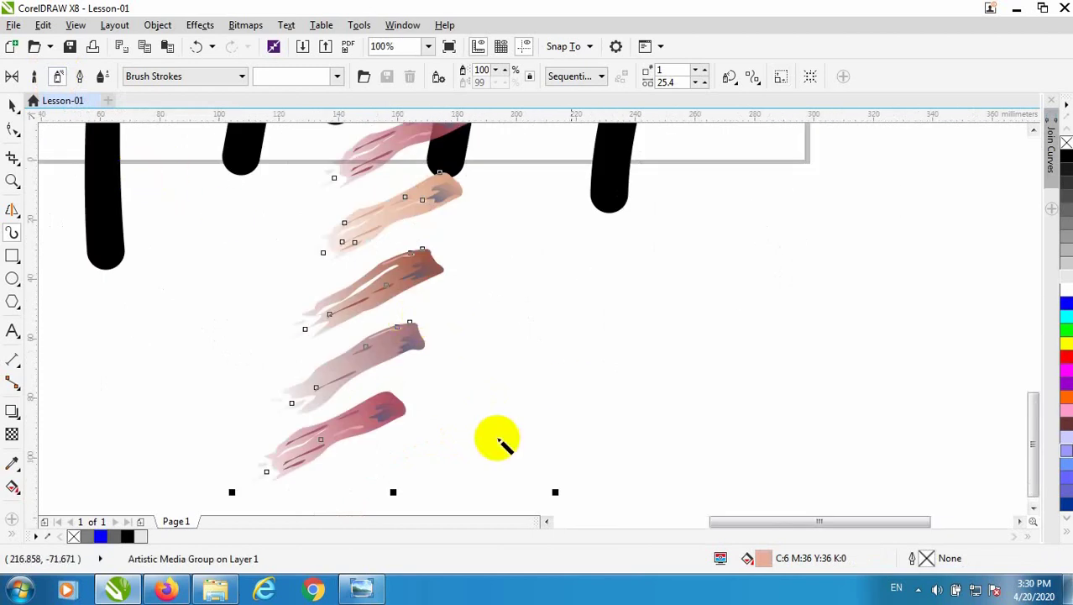
left_click_drag(496, 439, 618, 104)
scroll(396, 359, "down", 1)
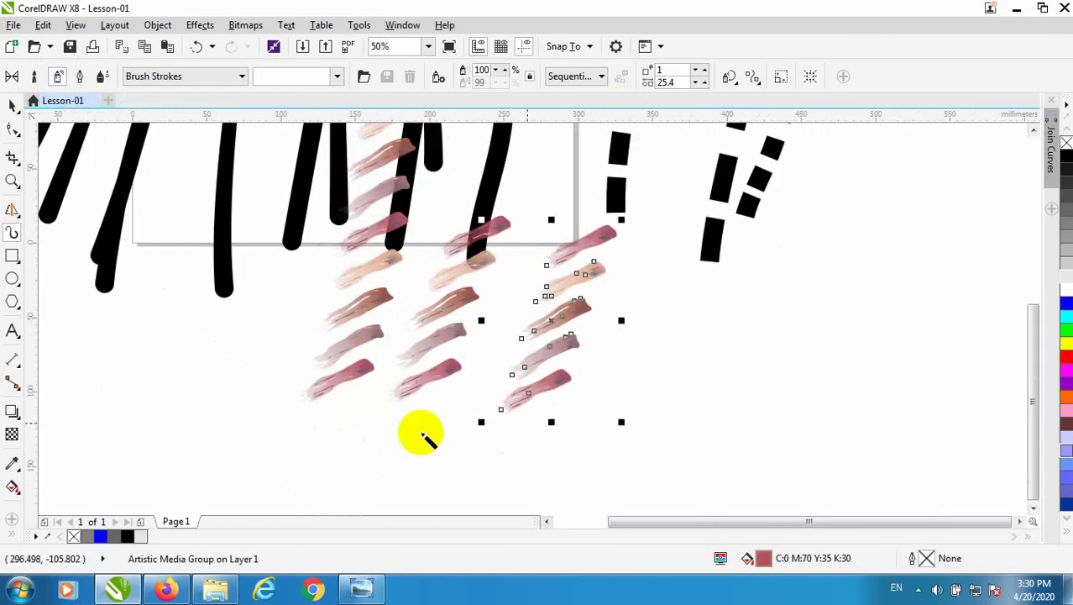
Spray many more slanted Brush Strokes columns below the page and out to both sides
left_click_drag(422, 439, 475, 187)
scroll(531, 333, "down", 2)
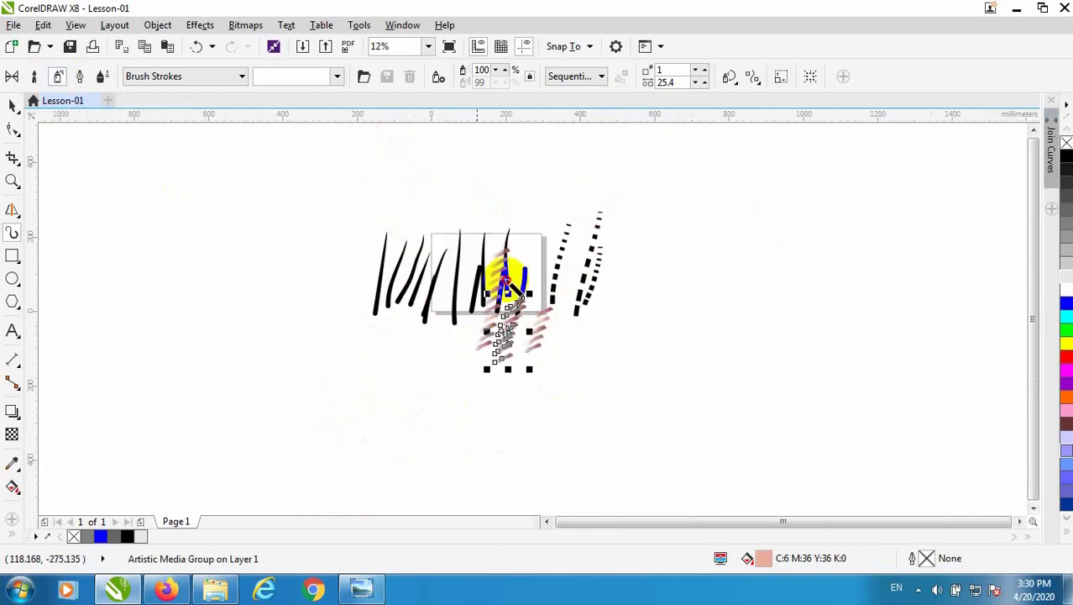
left_click_drag(502, 274, 420, 396)
scroll(456, 400, "up", 2)
left_click_drag(424, 451, 542, 160)
scroll(388, 311, "up", 1)
Delete all the artistic media strokes from the drawing
scroll(776, 470, "down", 3)
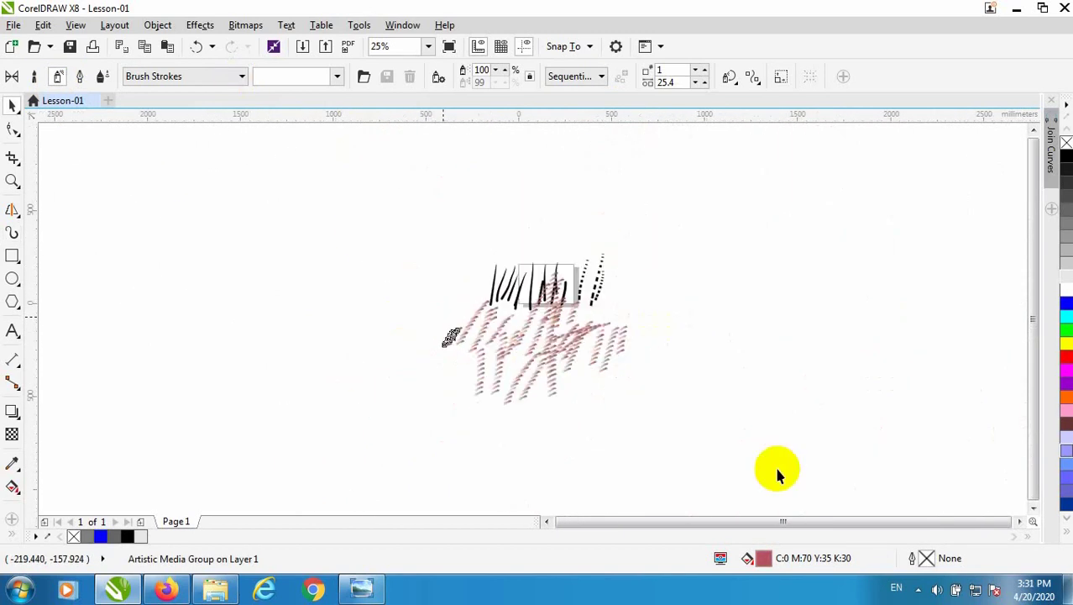
key("ctrl+a")
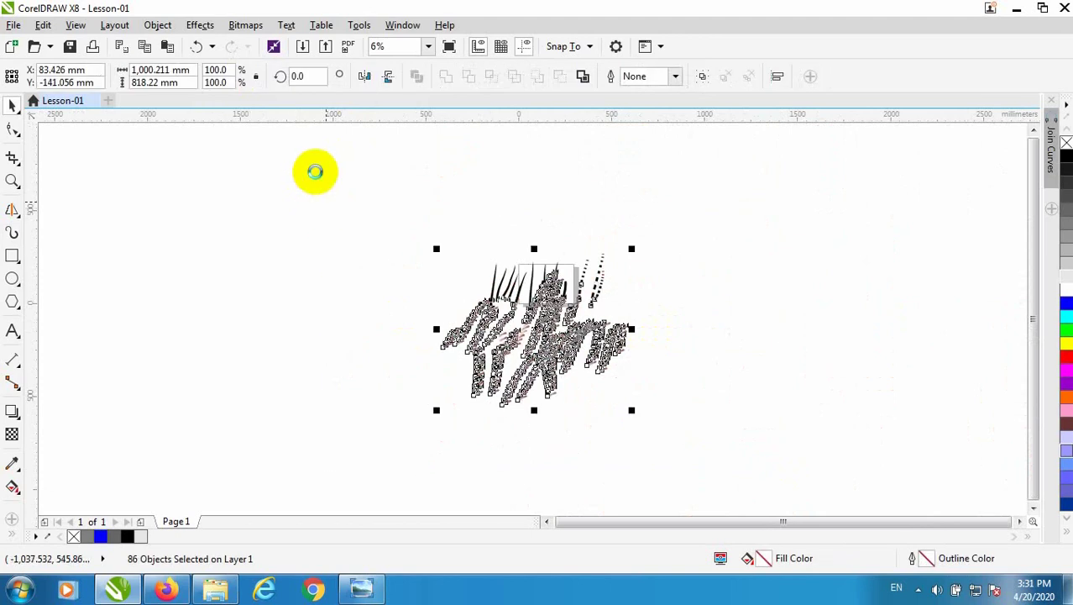
key("Delete")
Draw five long slanted Calligraphic strokes on and around the page, 12.7 mm wide with a 0.0 angle
left_click(13, 233)
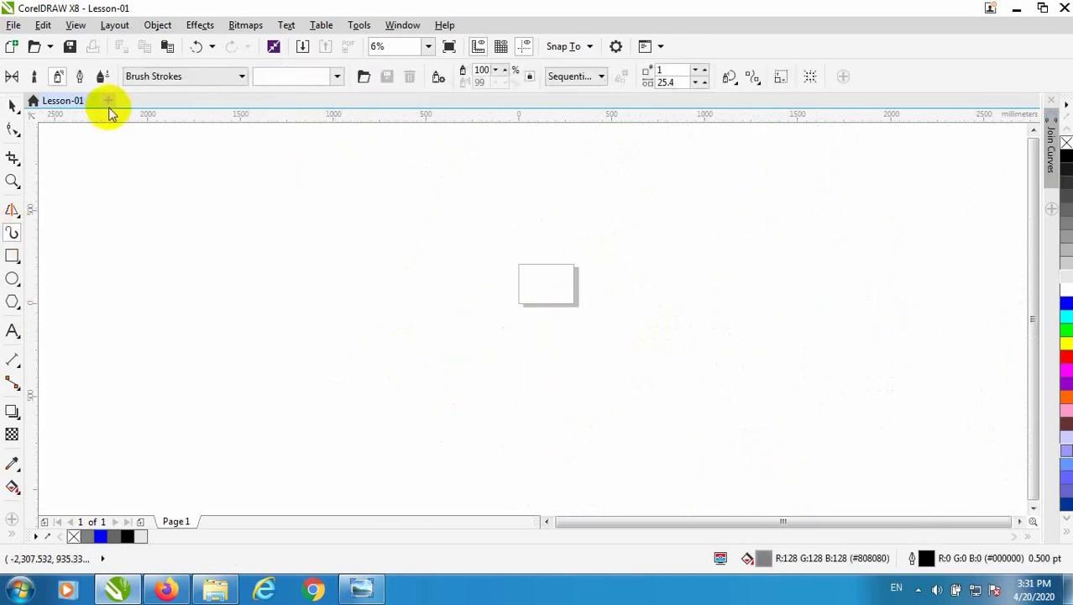
left_click(79, 77)
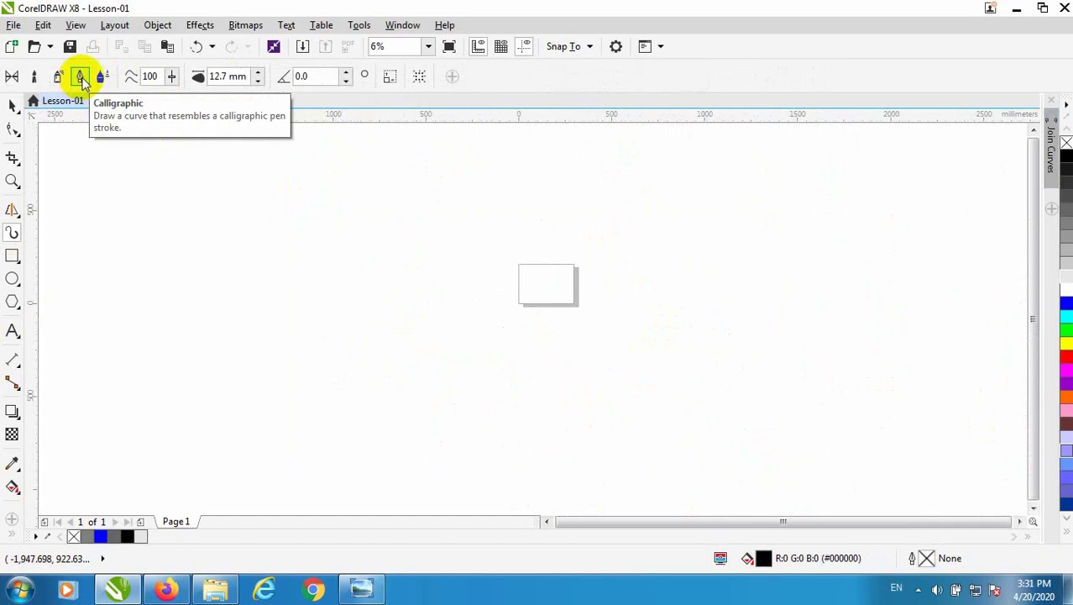
left_click_drag(448, 333, 512, 236)
scroll(513, 256, "up", 1)
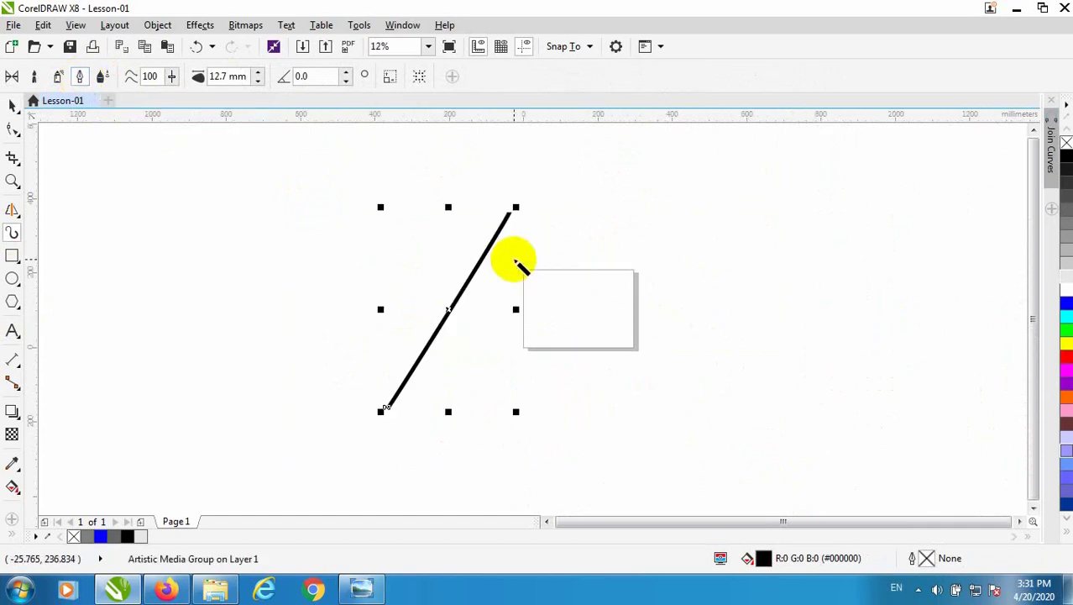
left_click_drag(514, 445, 575, 241)
left_click_drag(604, 449, 643, 210)
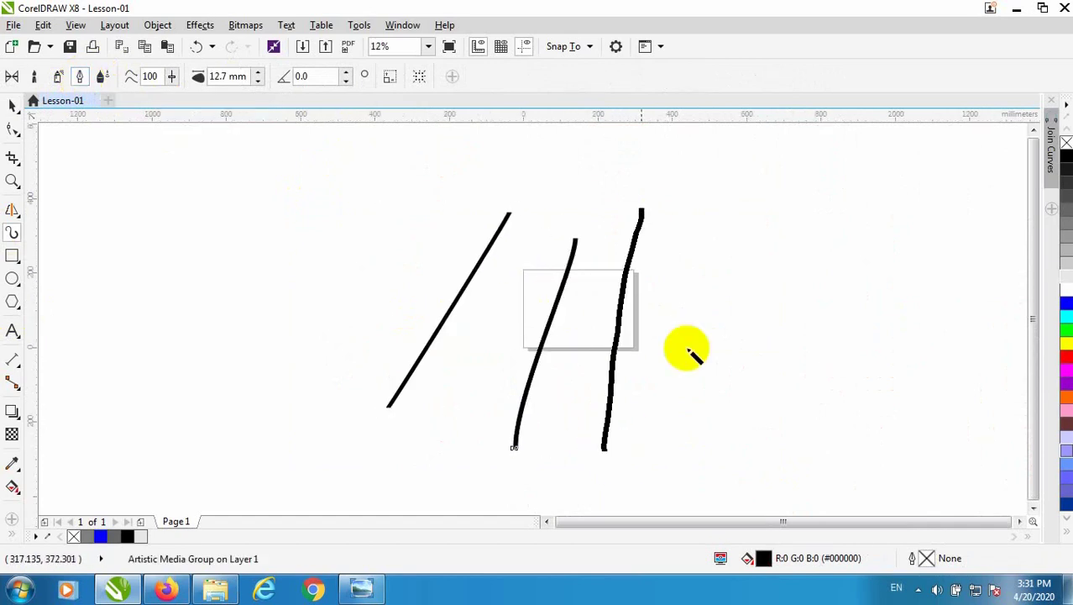
left_click_drag(672, 454, 704, 187)
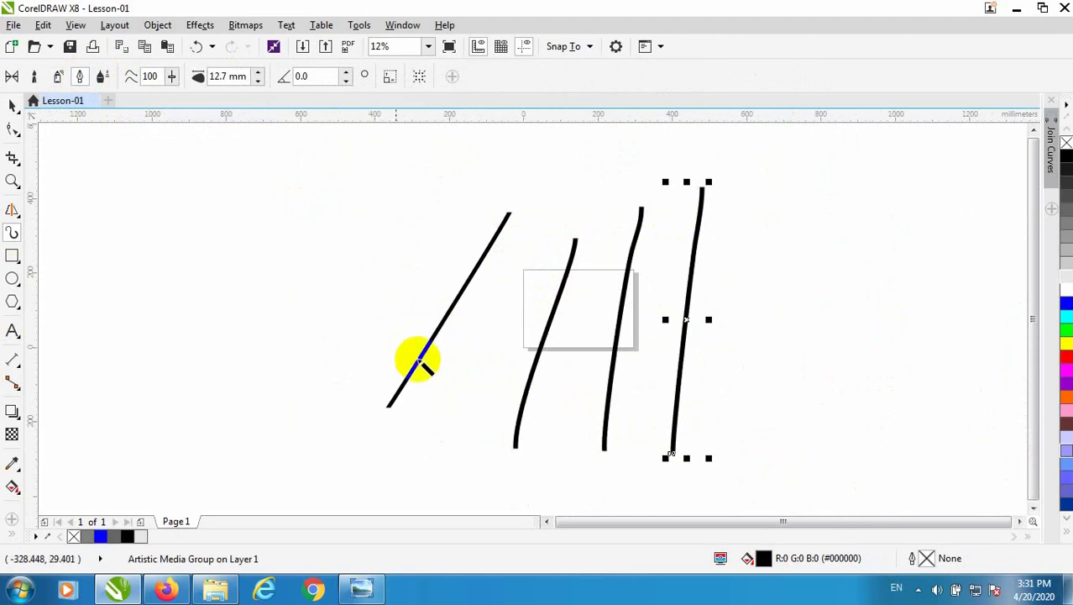
mouse_move(290, 388)
left_mouse_down()
mouse_move(404, 260)
mouse_move(438, 194)
left_mouse_up()
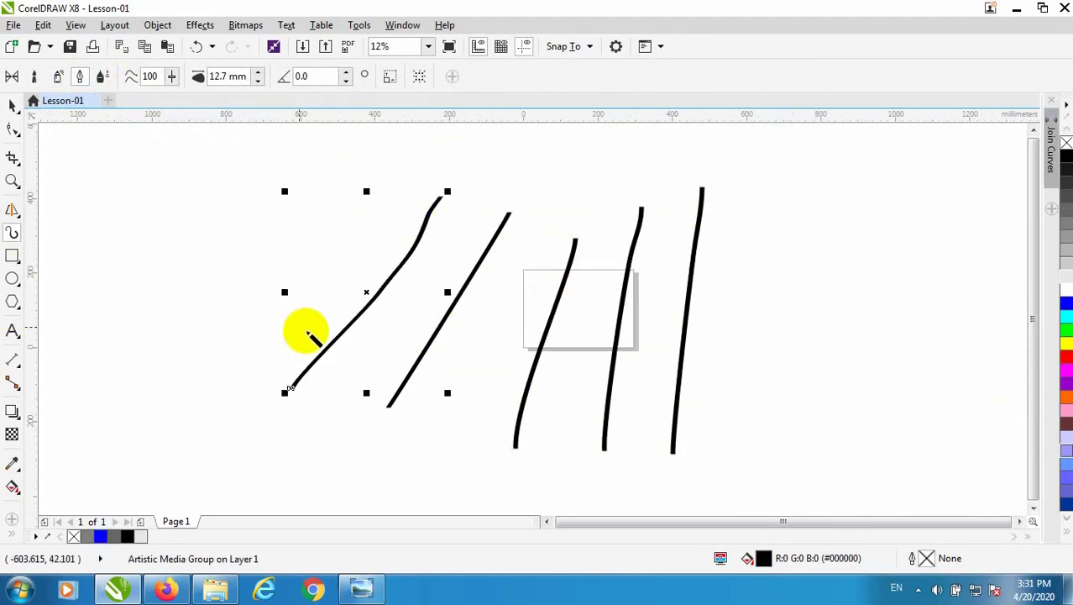
Draw two long Calligraphic strokes to the left of the page that rise steeply and bend towards horizontal
scroll(450, 214, "up", 3)
scroll(515, 306, "down", 3)
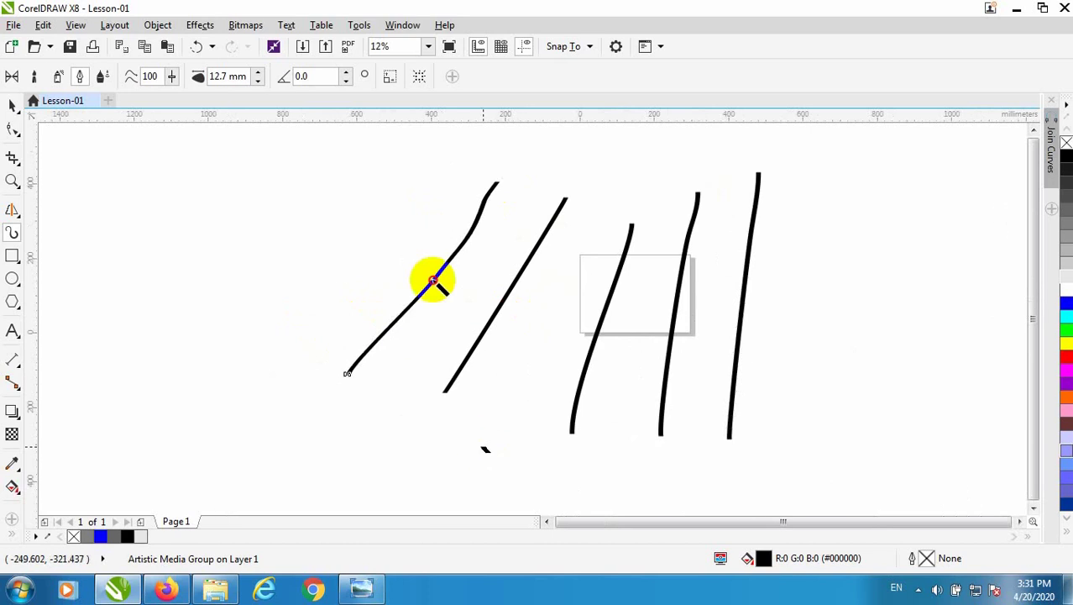
left_click_drag(433, 279, 599, 204)
mouse_move(178, 412)
left_mouse_down()
mouse_move(193, 383)
mouse_move(378, 188)
mouse_move(550, 155)
left_mouse_up()
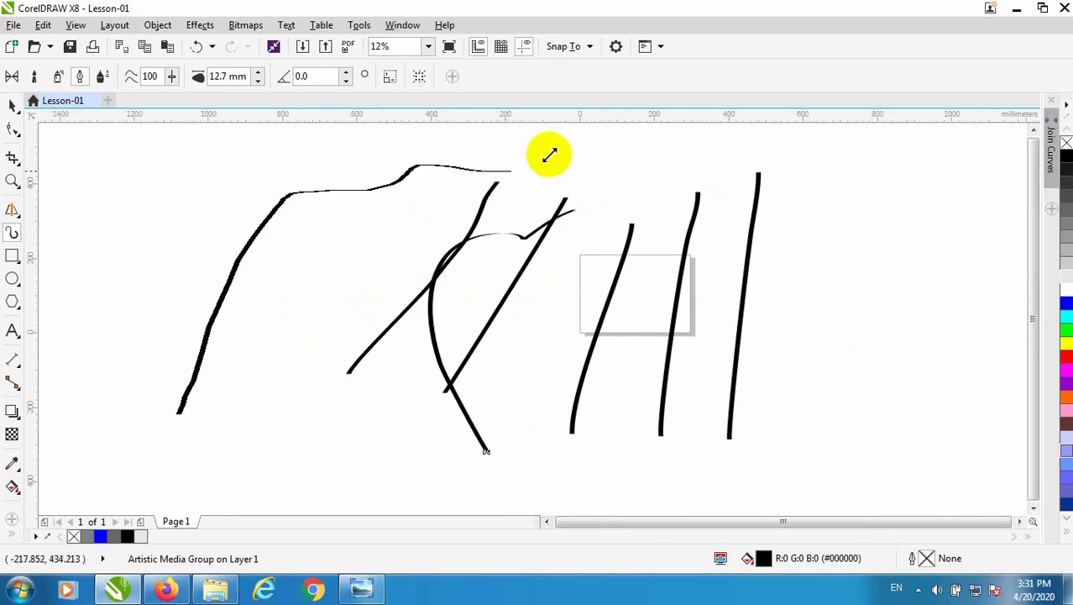
Draw three more wavy Calligraphic strokes left of the page and three large looping ones mostly to its right
mouse_move(416, 445)
left_mouse_down()
mouse_move(347, 376)
mouse_move(450, 189)
left_mouse_up()
mouse_move(397, 409)
left_mouse_down()
mouse_move(495, 255)
mouse_move(612, 198)
left_mouse_up()
mouse_move(439, 423)
left_mouse_down()
mouse_move(549, 294)
mouse_move(660, 215)
left_mouse_up()
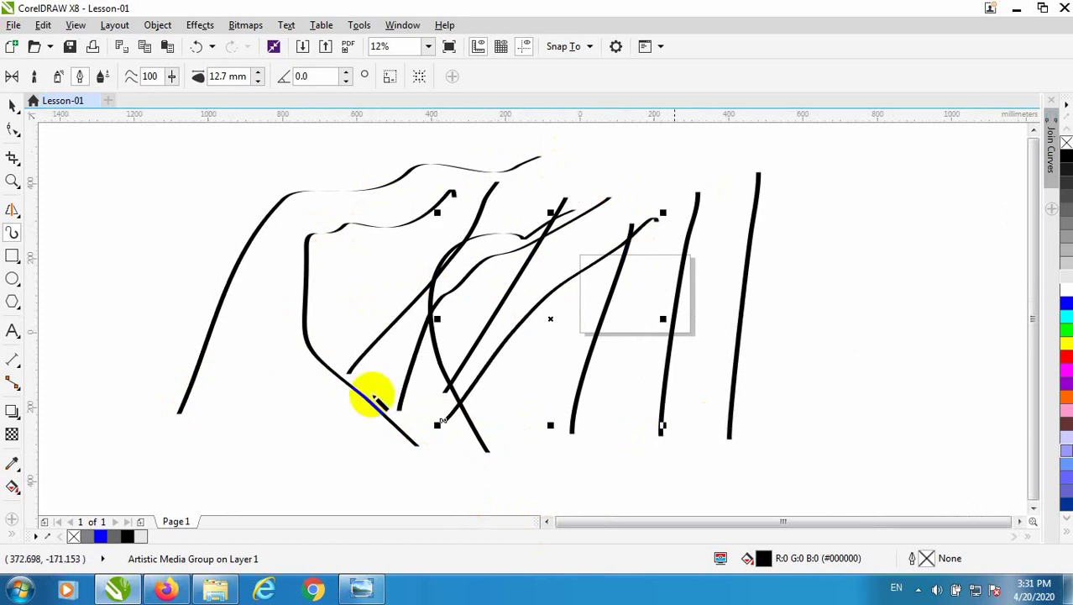
scroll(444, 339, "down", 2)
left_click_drag(556, 389, 768, 239)
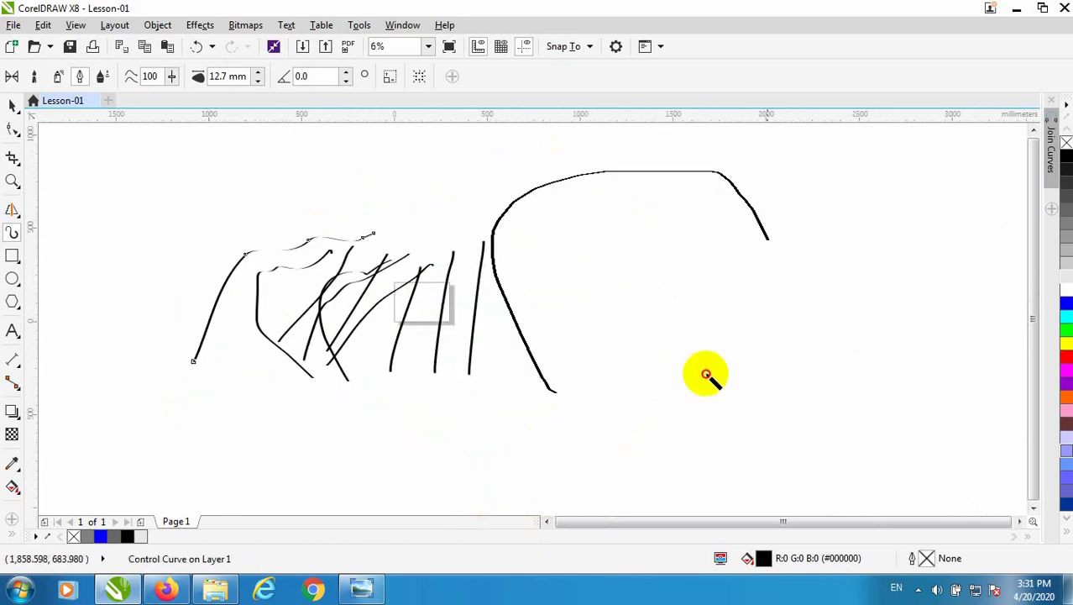
mouse_move(706, 376)
left_mouse_down()
mouse_move(558, 390)
mouse_move(548, 408)
mouse_move(677, 453)
left_mouse_up()
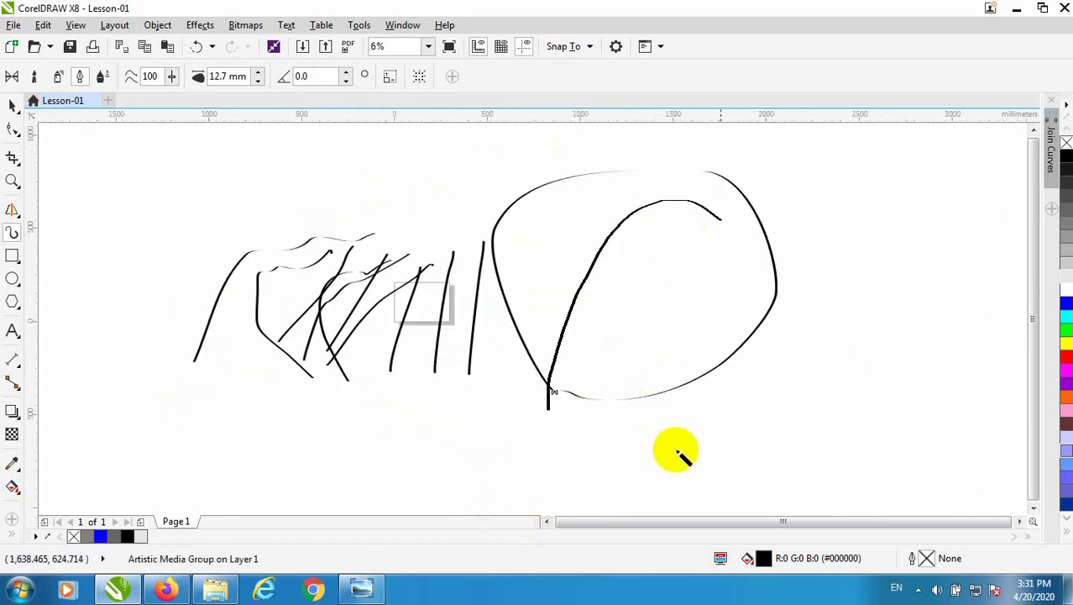
mouse_move(598, 430)
left_mouse_down()
mouse_move(678, 257)
mouse_move(711, 364)
mouse_move(659, 394)
left_mouse_up()
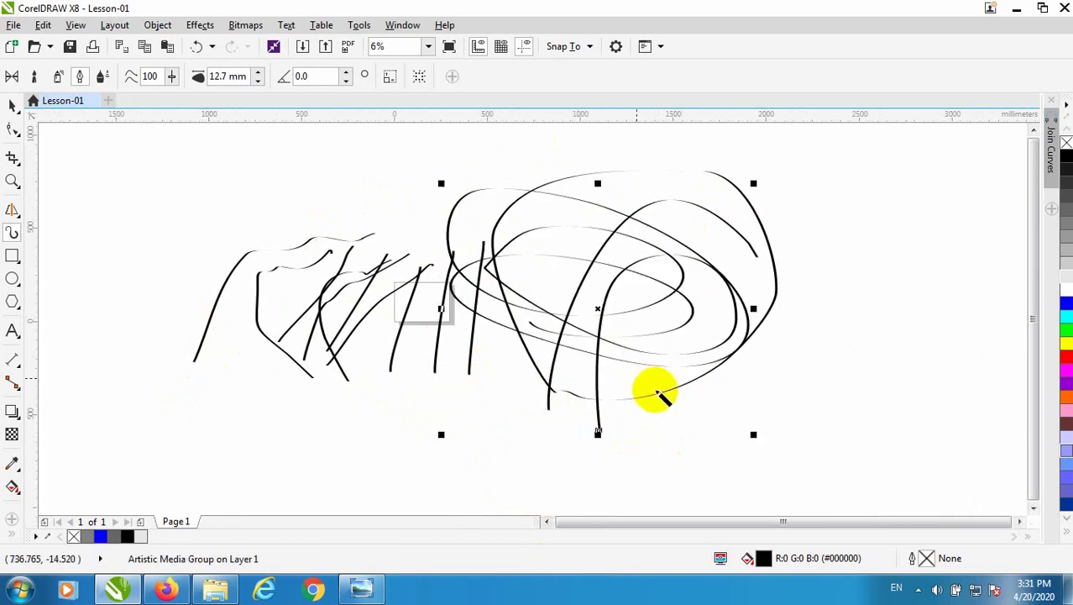
Delete all the Calligraphic strokes except the leftmost one that rises steeply and bends towards horizontal
left_click(13, 104)
scroll(504, 349, "down", 3)
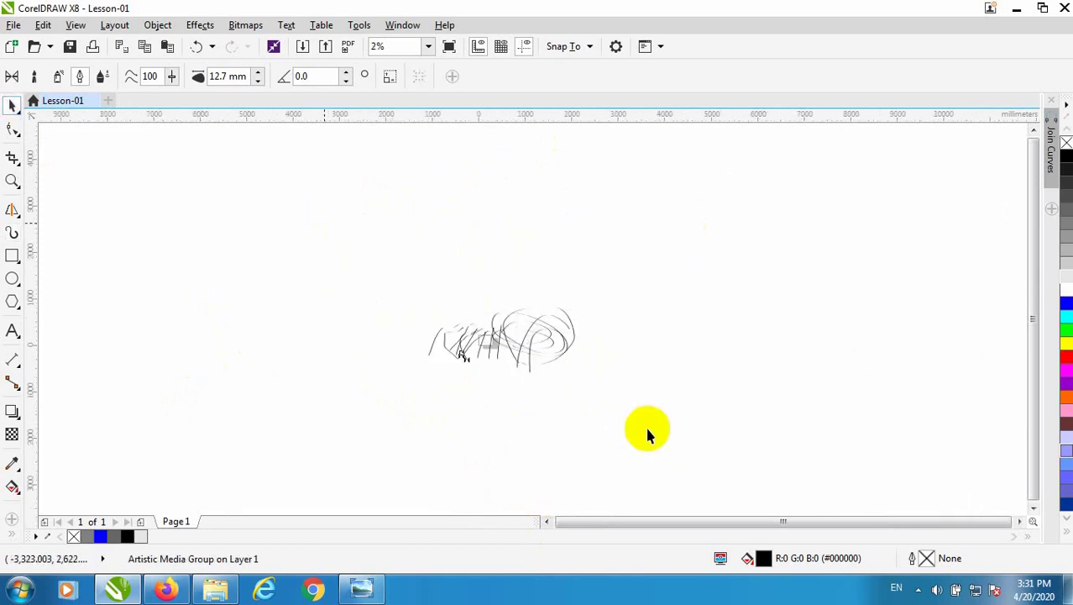
key("ctrl+a")
scroll(553, 328, "up", 3)
scroll(655, 309, "down", 3)
left_click_drag(699, 393, 455, 229)
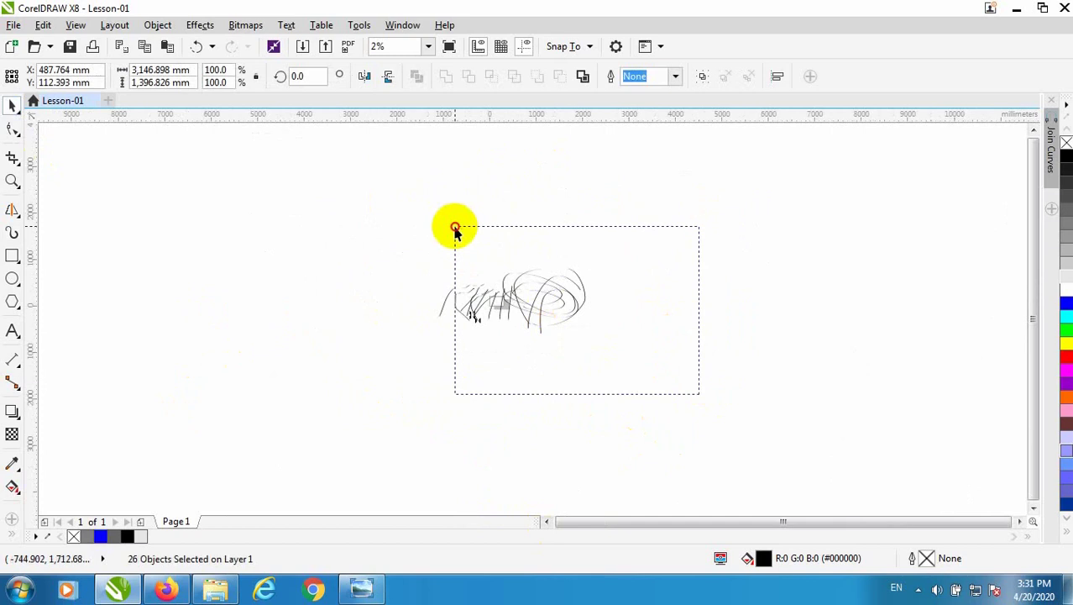
key("Delete")
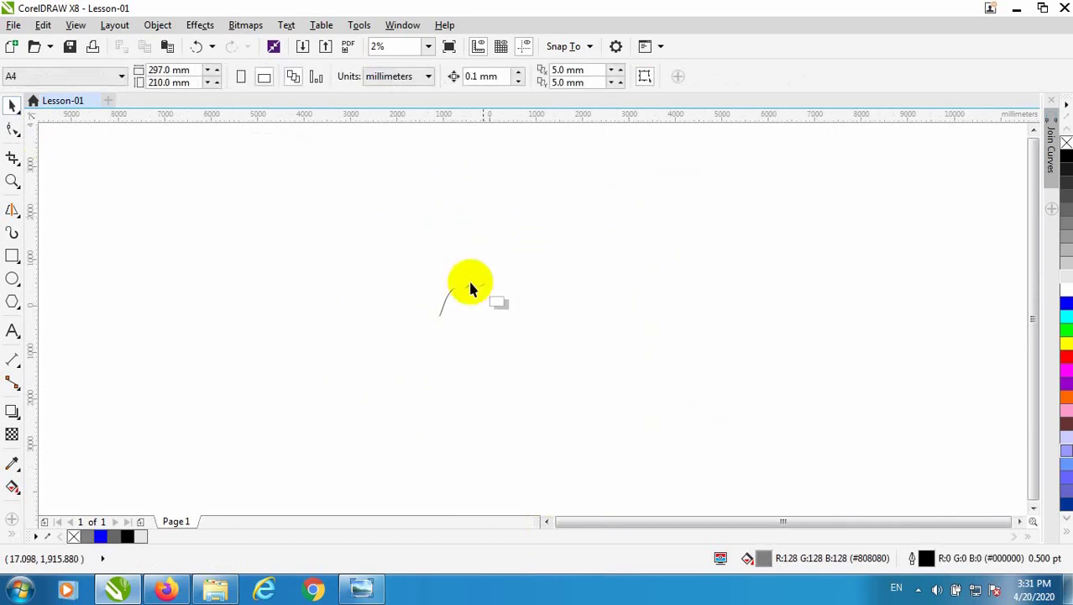
Give the remaining Calligraphic stroke a hairline outline, first in black and then in blue (#0000FF)
scroll(448, 332, "up", 1)
scroll(451, 336, "up", 1)
left_click(454, 344)
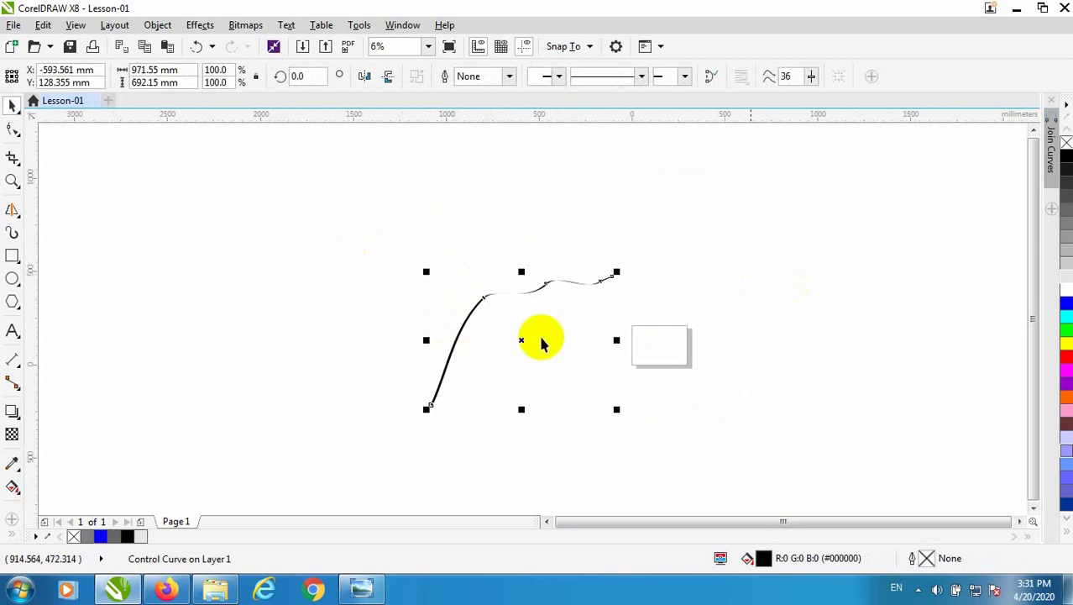
scroll(432, 343, "up", 2)
scroll(580, 302, "down", 1)
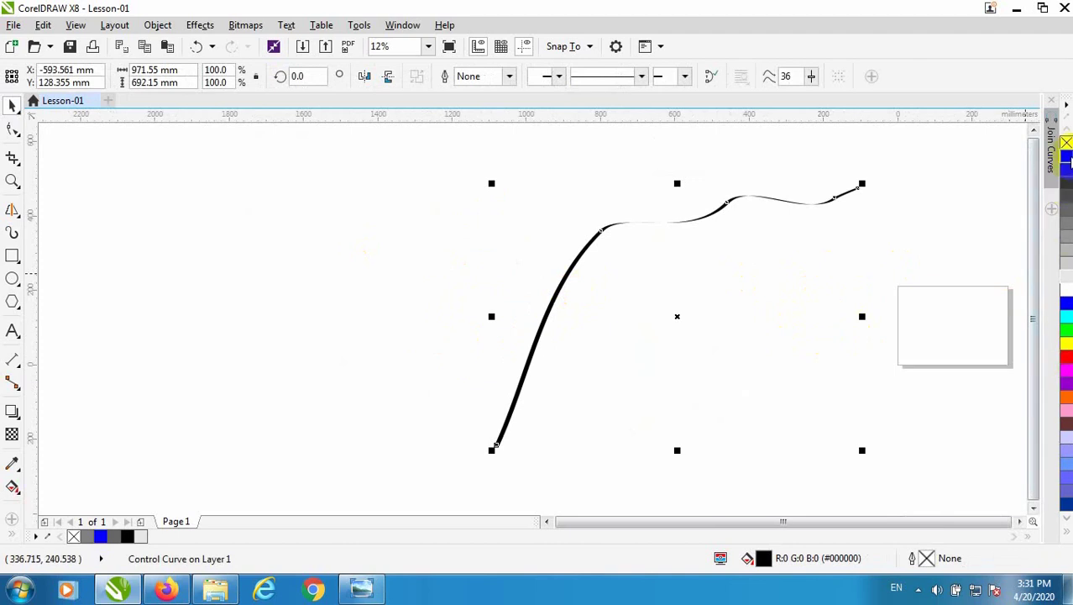
right_click(1065, 166)
scroll(577, 280, "up", 2)
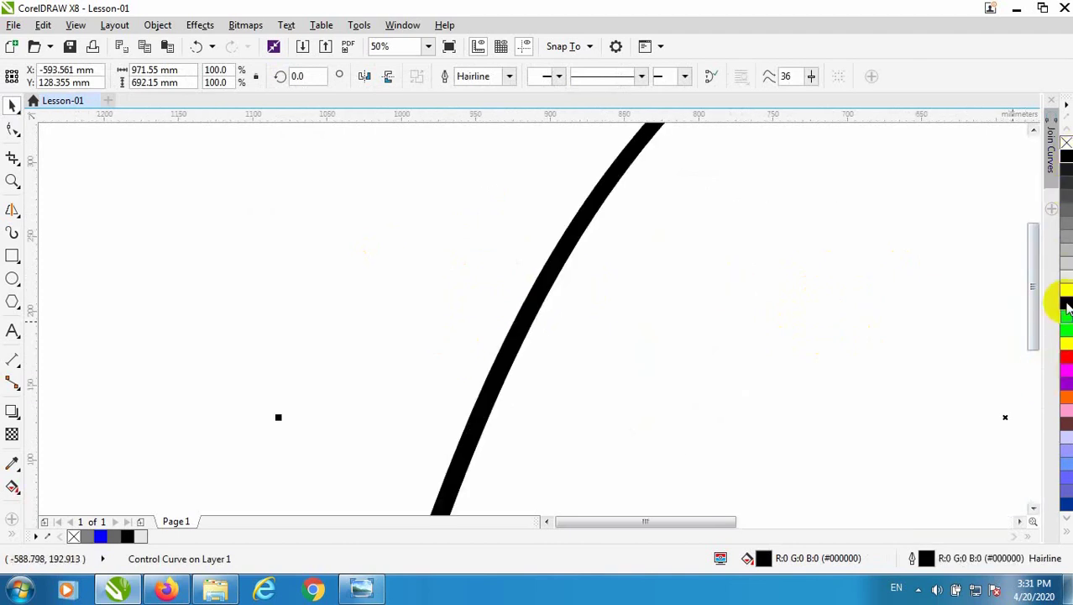
right_click(1065, 304)
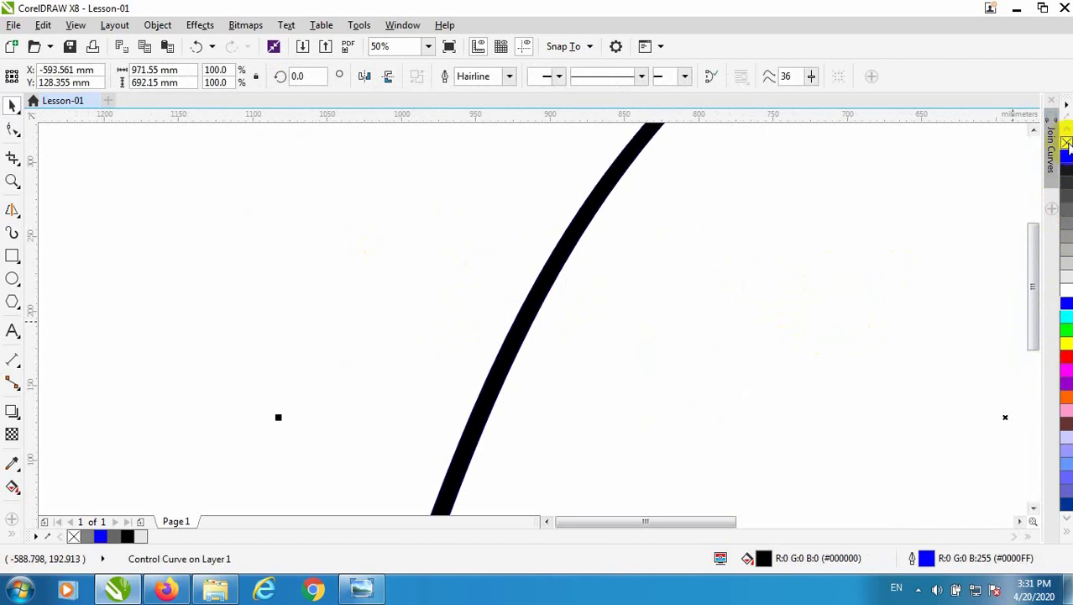
Remove the fill of the blue-outlined stroke and inspect its hollow shape up close and from afar
left_click(1065, 143)
scroll(556, 388, "down", 4)
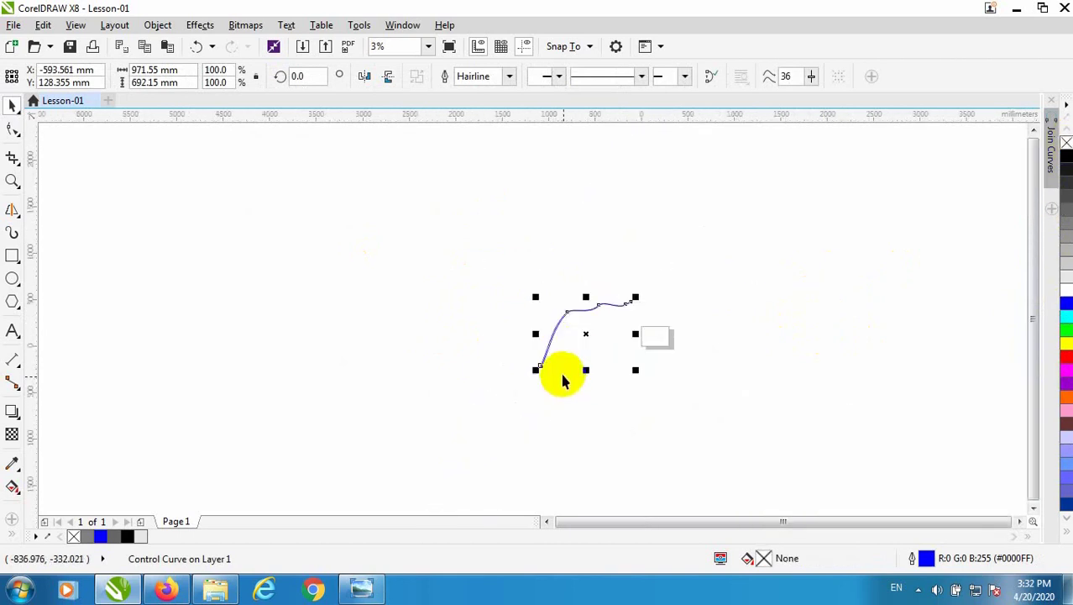
scroll(561, 380, "up", 2)
scroll(494, 346, "down", 2)
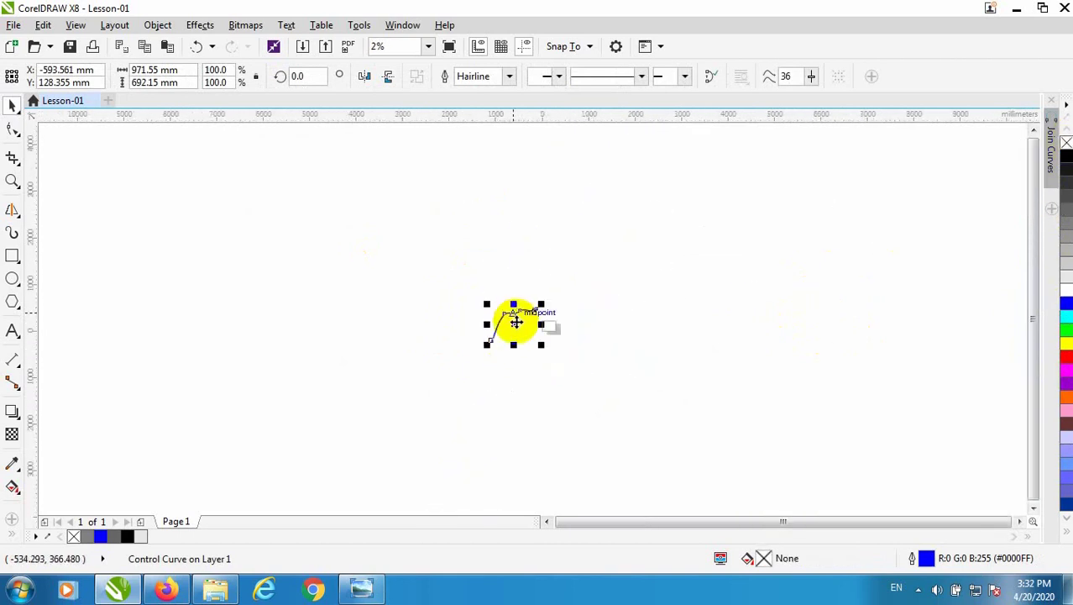
scroll(515, 319, "up", 2)
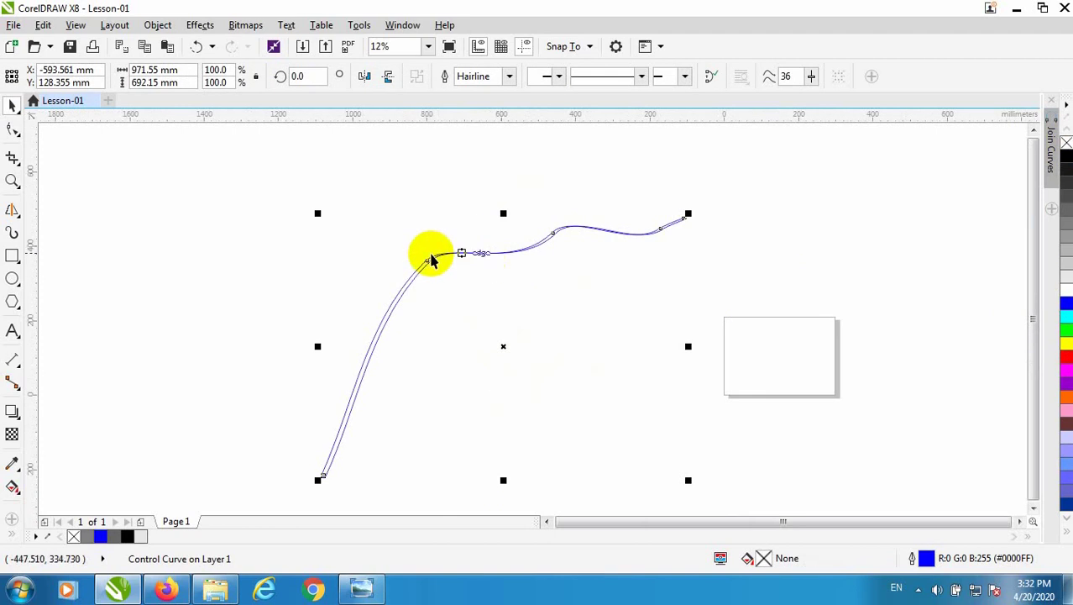
scroll(455, 223, "up", 2)
scroll(495, 227, "down", 2)
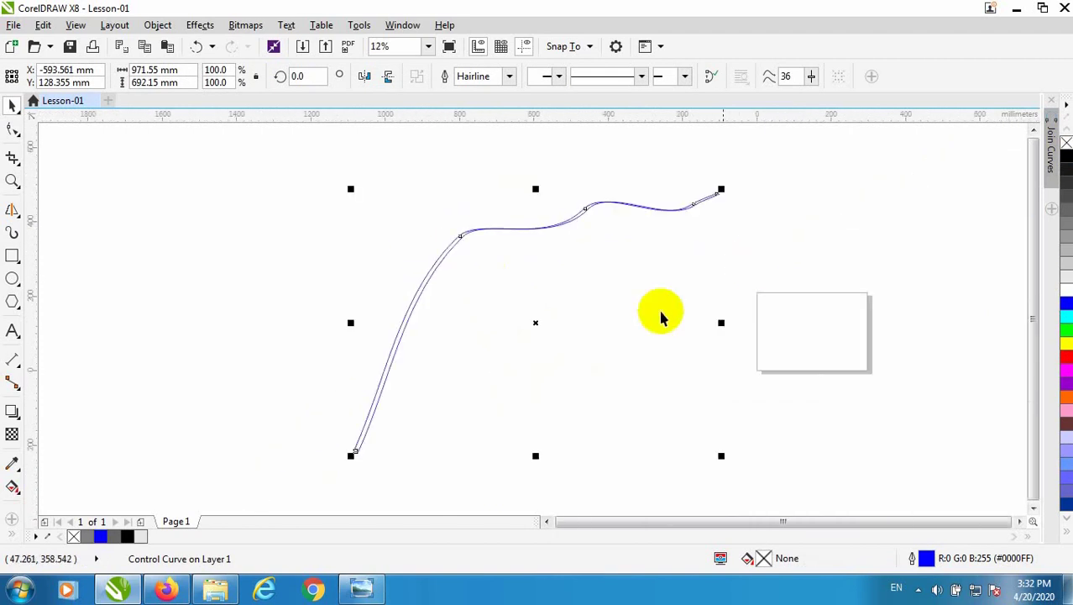
Try a blue and a light grey (#E6E6E6) fill on the stroke, and delete it from the drawing
left_click(1067, 307)
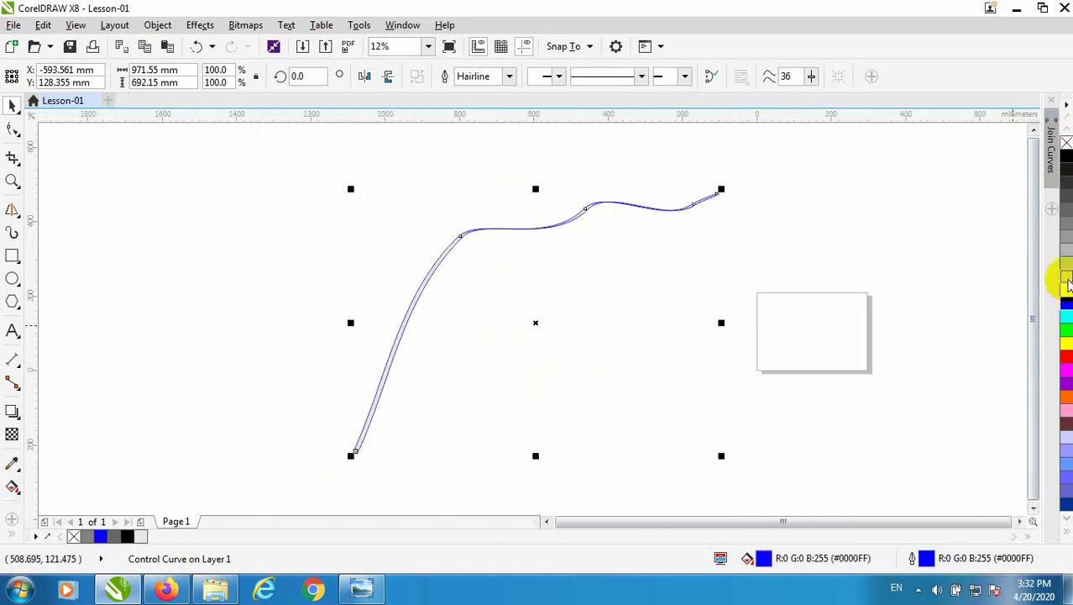
scroll(488, 244, "down", 3)
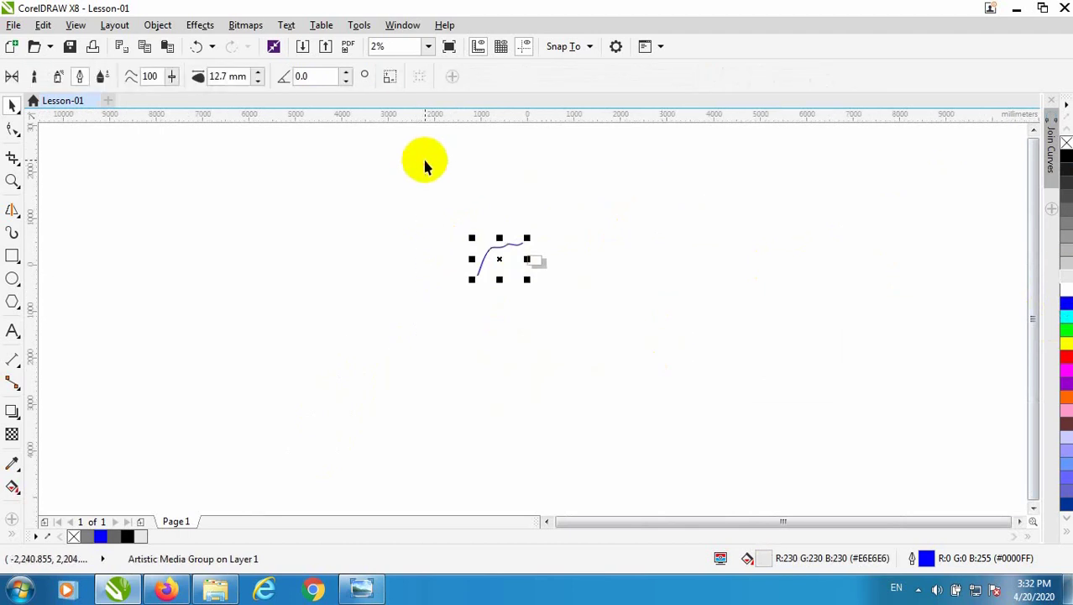
key("Delete")
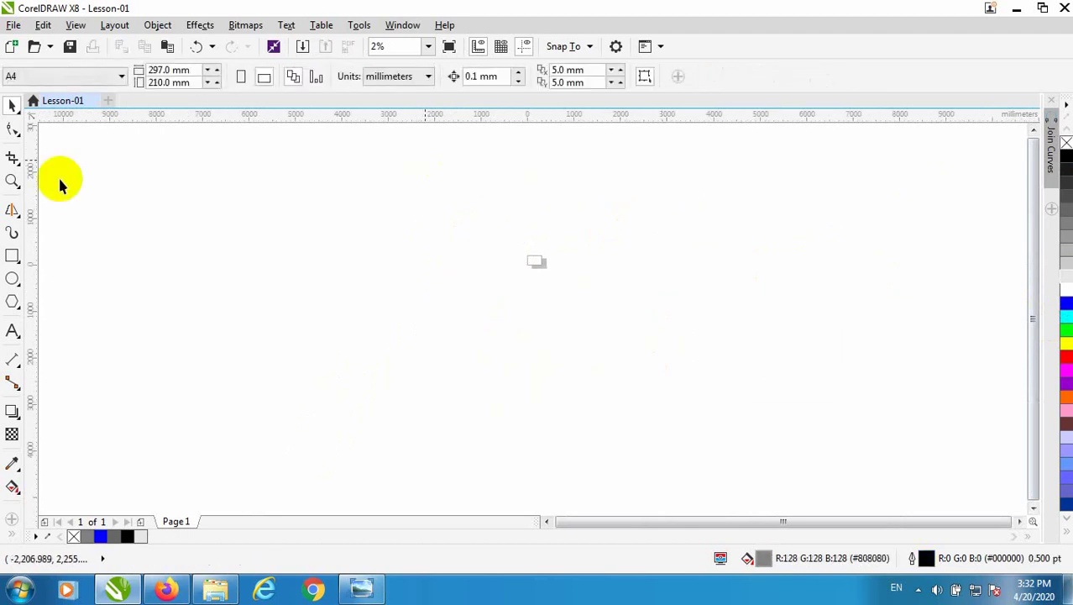
Switch Artistic Media to Pressure mode and draw a slanted stroke 12.7 mm wide below and left of the page
left_click(12, 232)
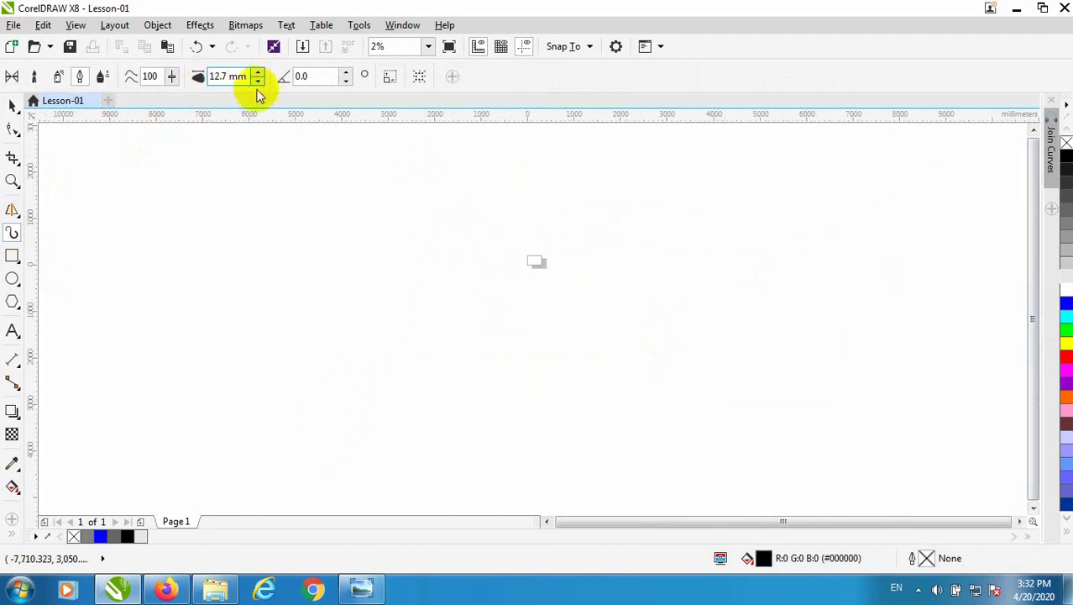
left_click(104, 77)
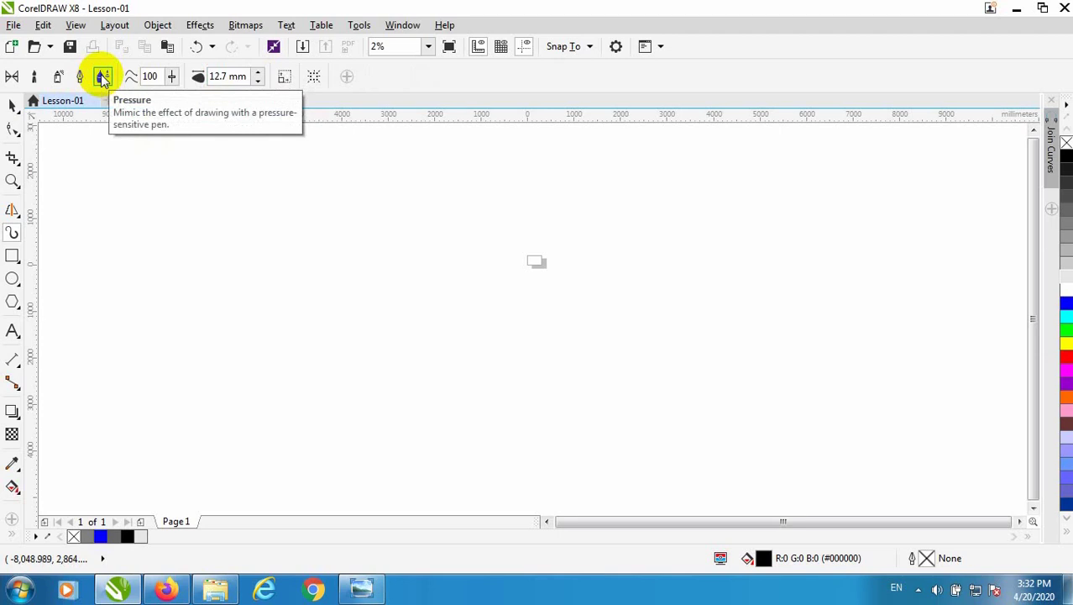
left_click_drag(385, 401, 459, 292)
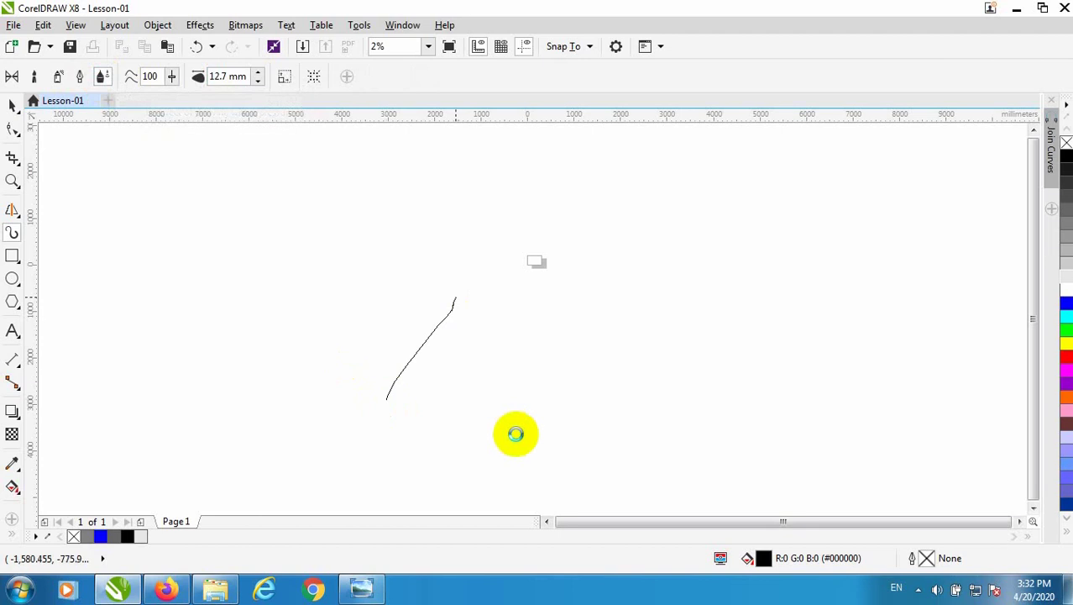
scroll(404, 360, "up", 1)
scroll(427, 300, "down", 1)
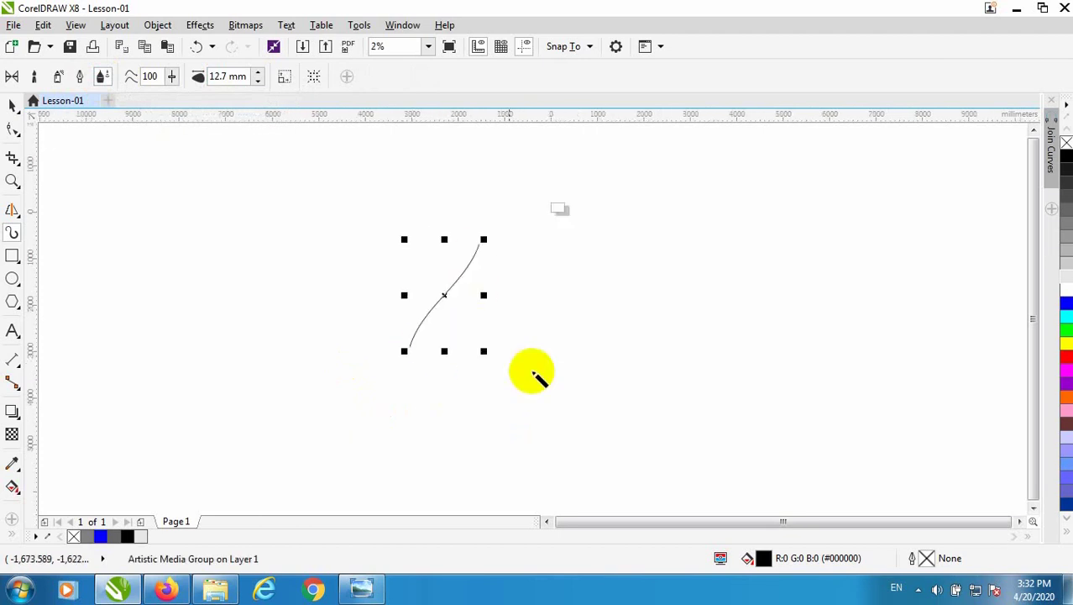
Draw a large nearly closed Pressure loop around the page, reaching far below it and out to the right
left_click_drag(505, 366, 518, 246)
mouse_move(656, 227)
left_mouse_down()
mouse_move(668, 287)
mouse_move(525, 383)
mouse_move(503, 364)
left_mouse_up()
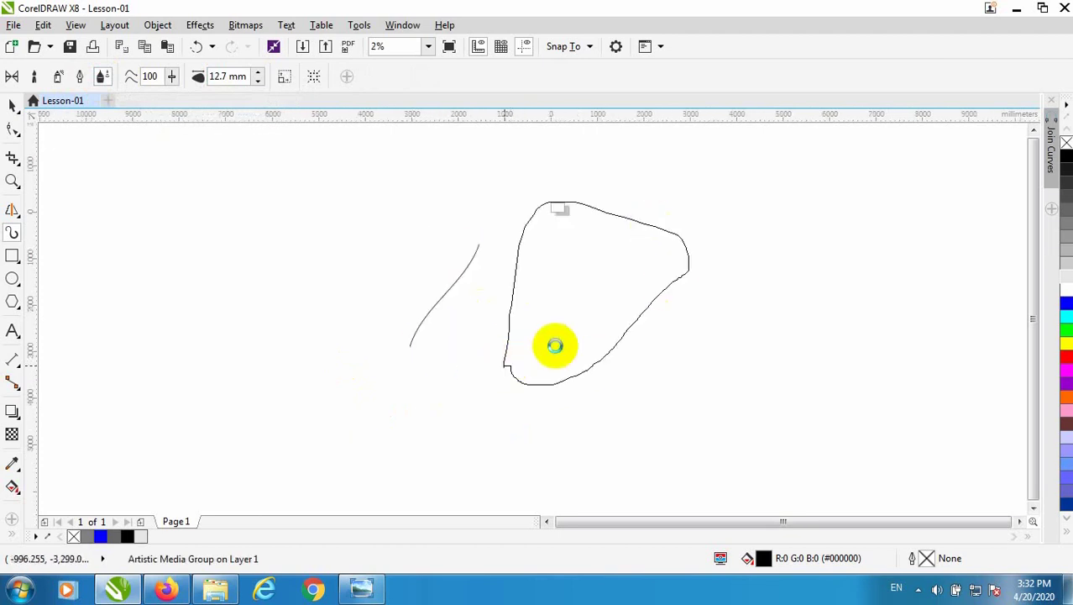
scroll(559, 305, "up", 2)
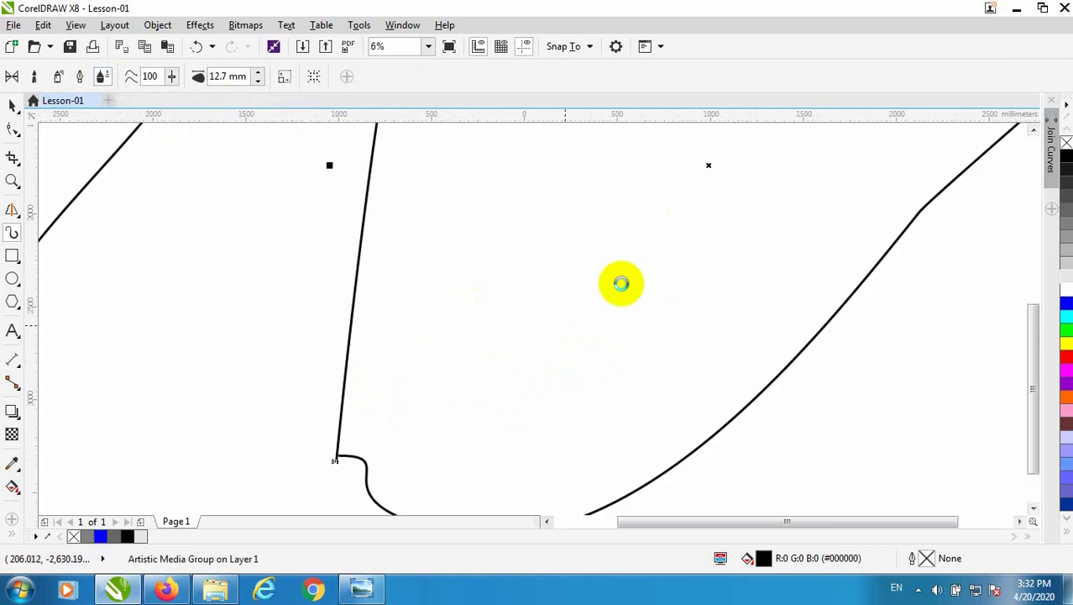
scroll(621, 283, "down", 2)
scroll(557, 344, "up", 2)
scroll(546, 295, "down", 1)
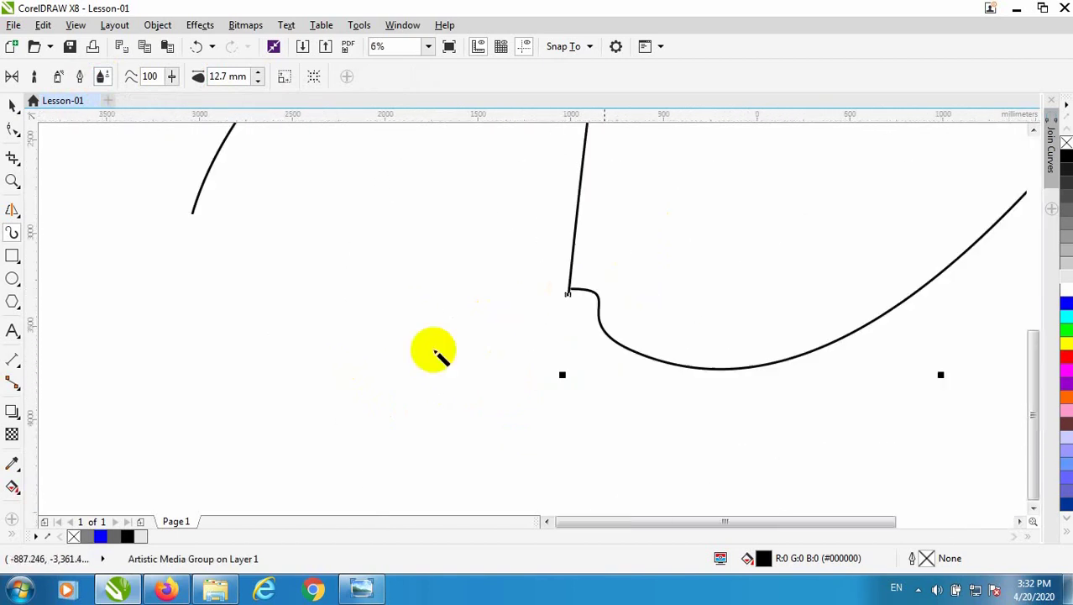
Draw a smaller rounded Pressure loop, about 900 mm across, overlapping the lower-left corner of the large loop
left_click_drag(397, 253, 411, 354)
mouse_move(533, 205)
left_mouse_down()
mouse_move(573, 315)
mouse_move(413, 352)
mouse_move(561, 323)
left_mouse_up()
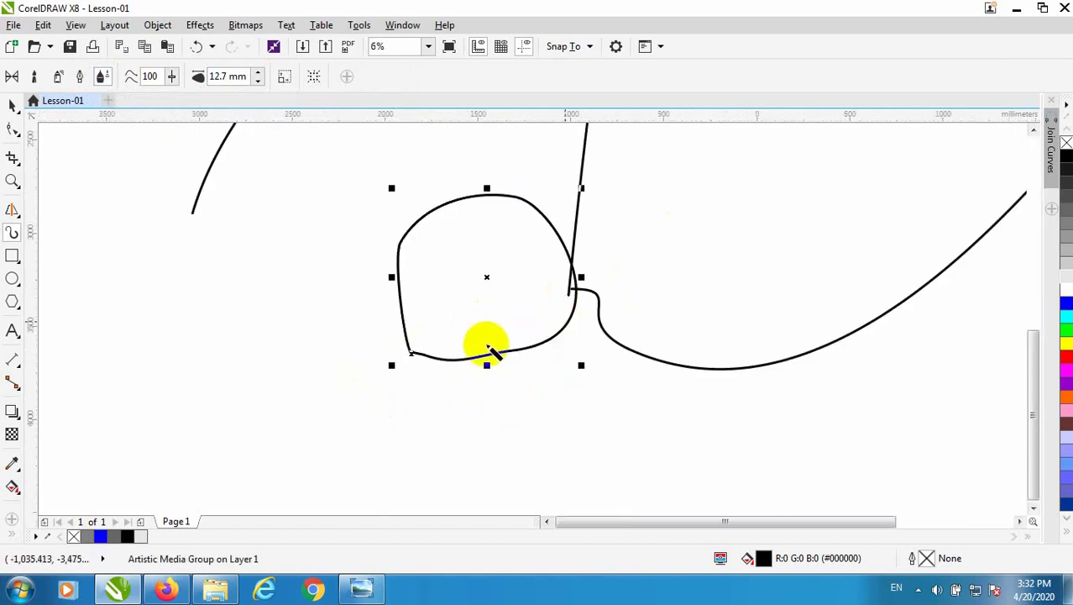
scroll(545, 276, "up", 1)
scroll(748, 262, "down", 1)
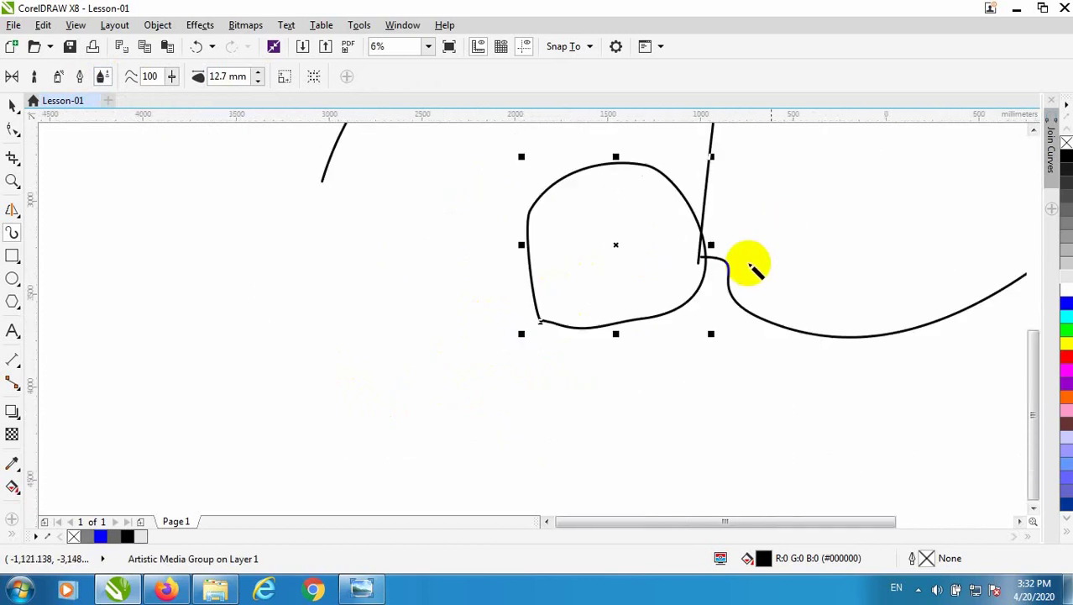
scroll(471, 252, "down", 1)
scroll(360, 280, "up", 2)
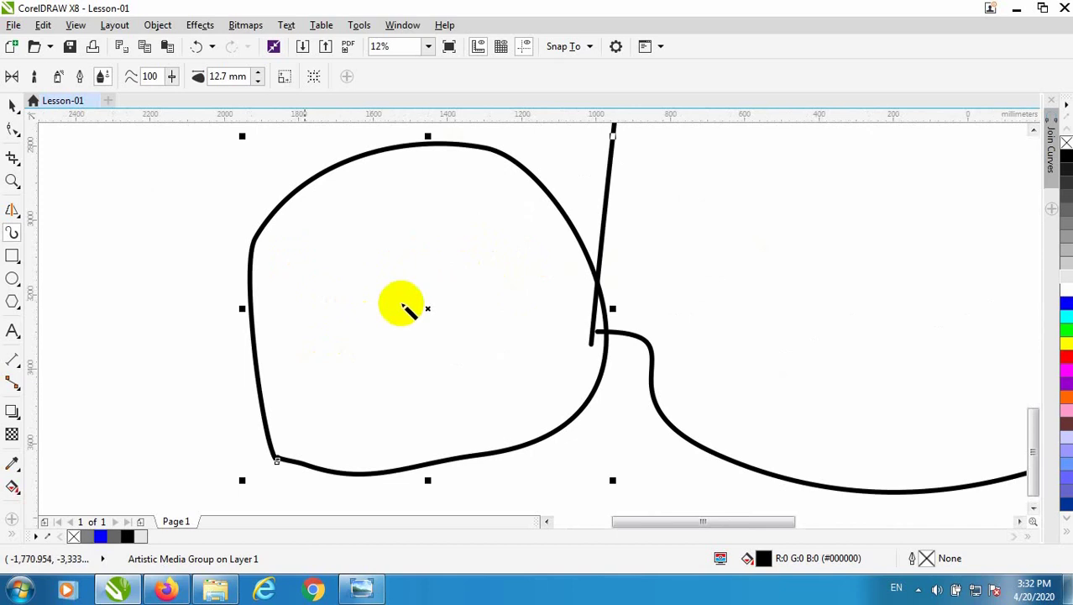
Set the Pressure stroke width of the small loop to 60 mm and draw a larger thick loop below and right of it
scroll(420, 304, "down", 1)
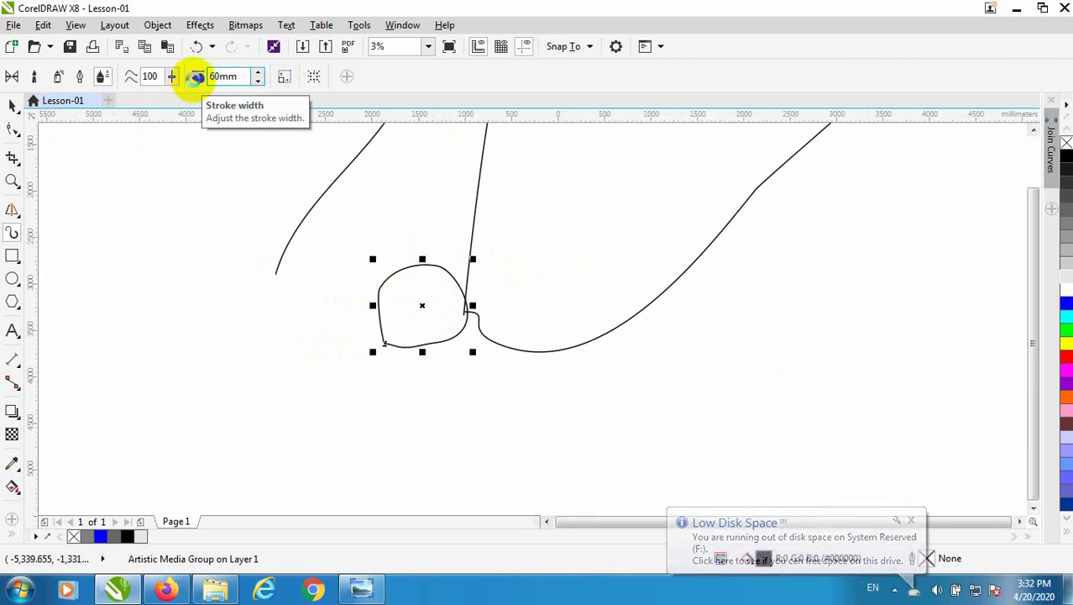
key("Return")
mouse_move(739, 370)
left_mouse_down()
mouse_move(515, 377)
mouse_move(517, 456)
left_mouse_up()
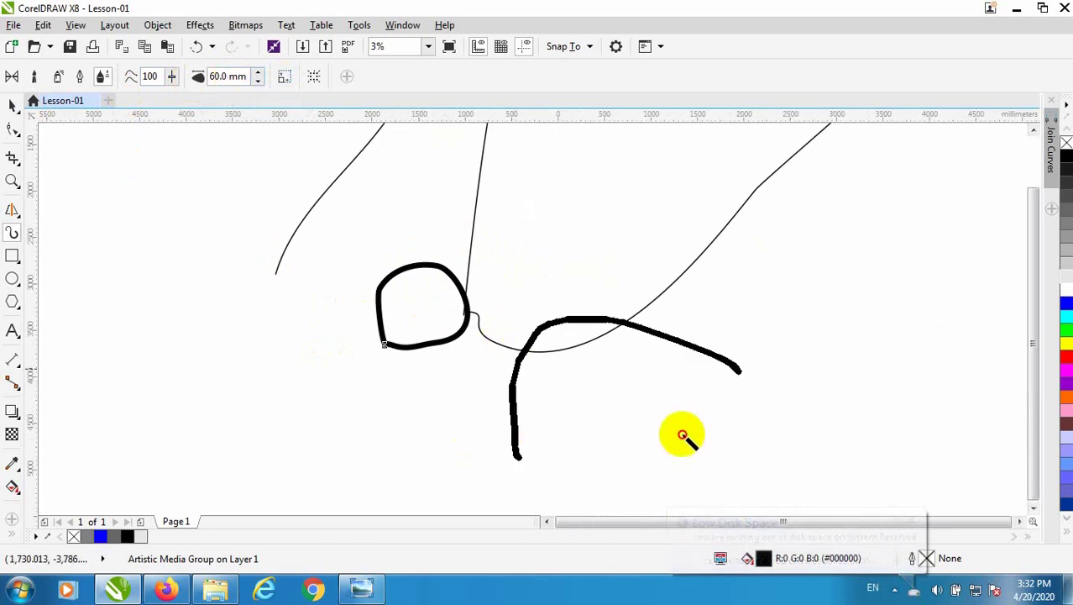
mouse_move(683, 435)
left_mouse_down()
mouse_move(520, 443)
mouse_move(619, 439)
mouse_move(741, 374)
left_mouse_up()
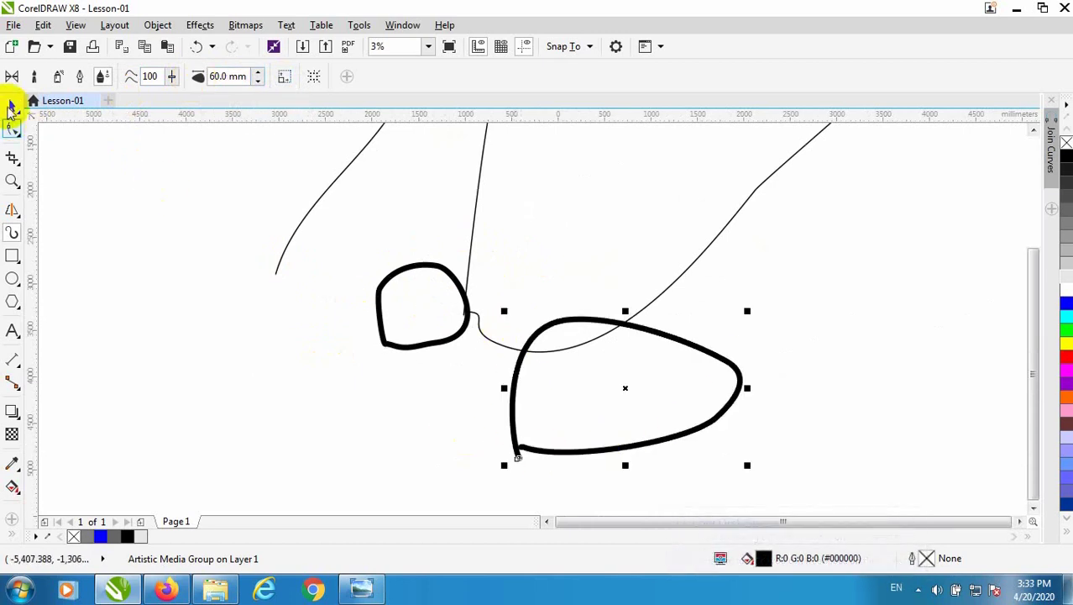
Give the small thick loop a grey (#B3B3B3) hairline outline and remove its fill
left_click(11, 107)
left_click(413, 348)
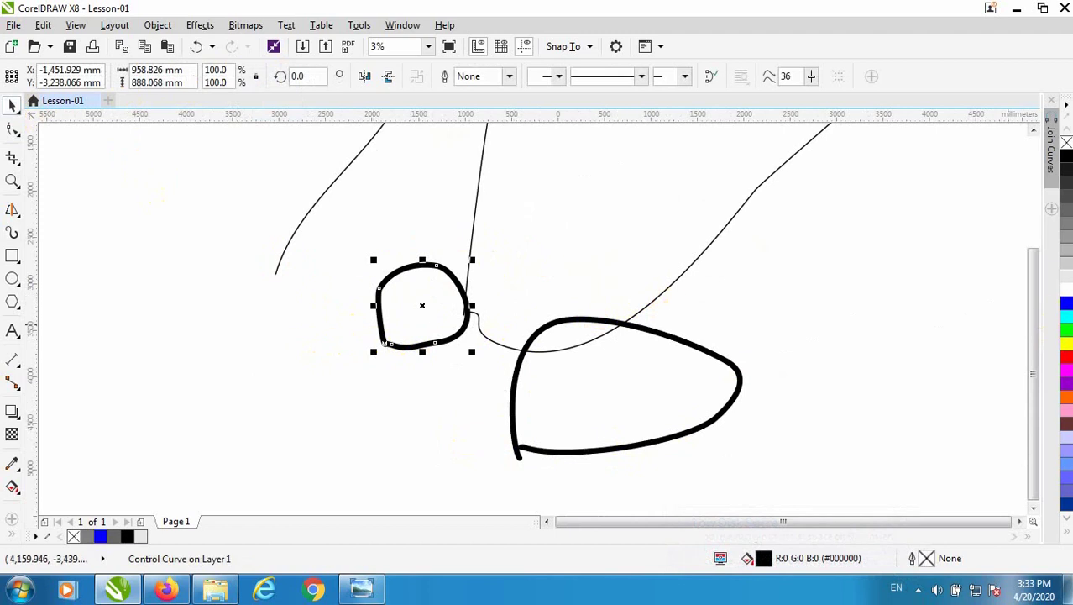
right_click(1067, 250)
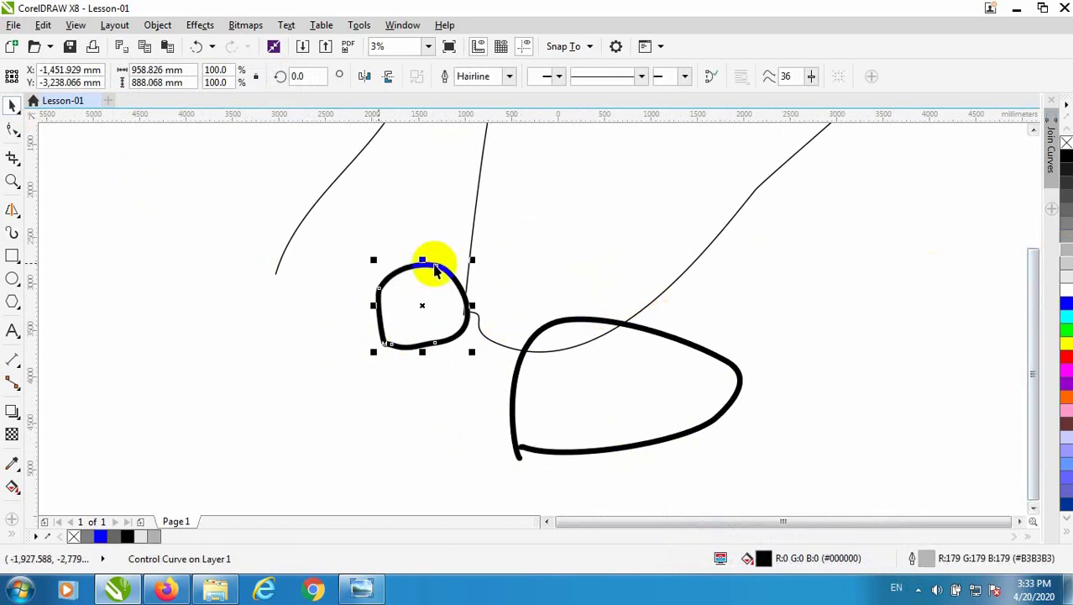
scroll(431, 257, "up", 5)
left_click(1065, 144)
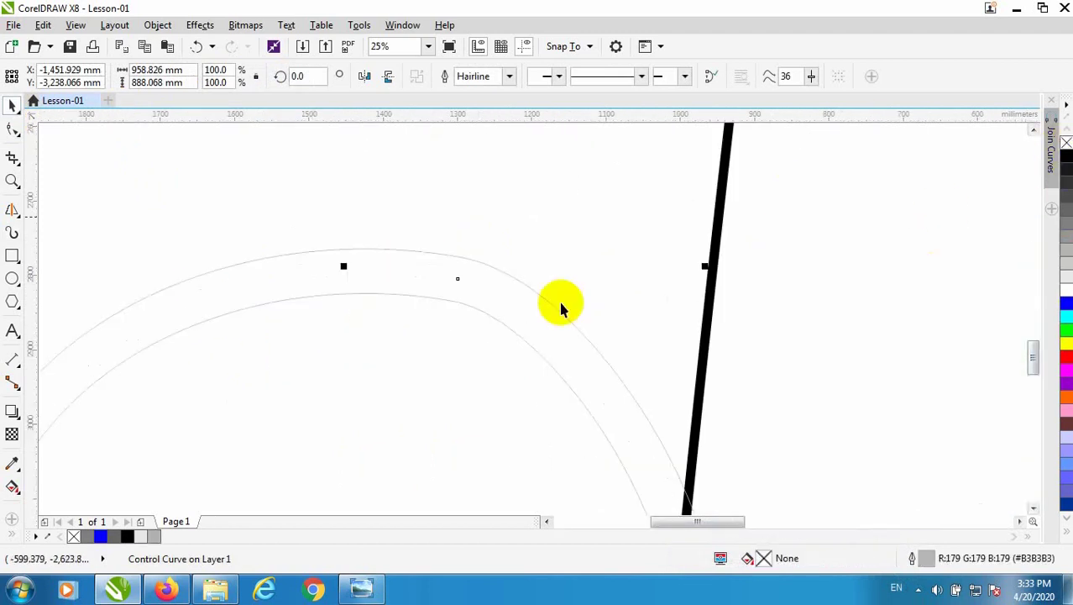
scroll(458, 294, "down", 5)
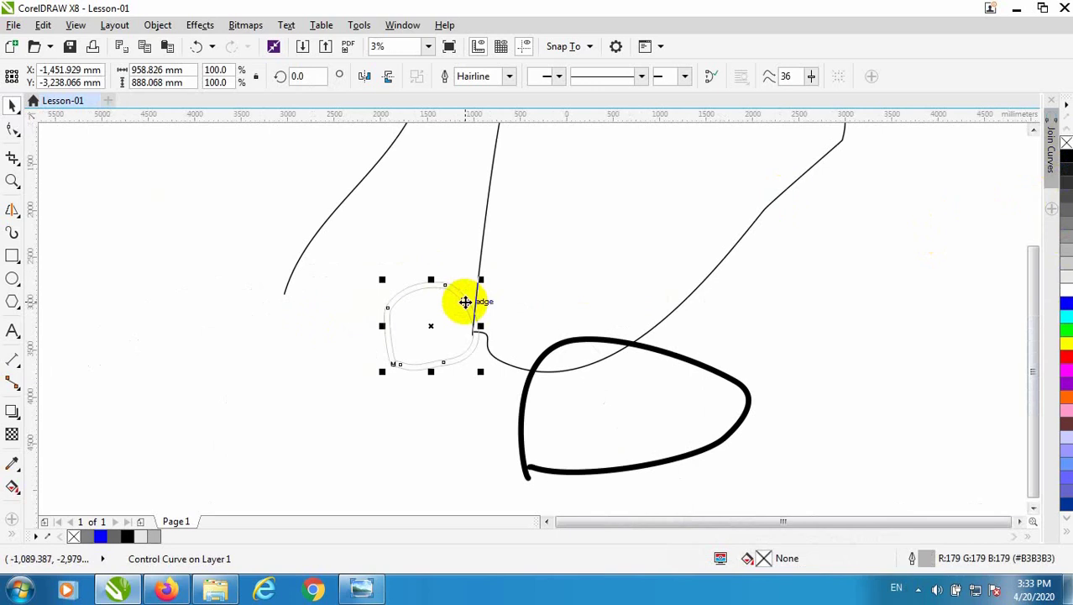
Select all the practice strokes and loops on and around the page and delete them
scroll(444, 283, "down", 3)
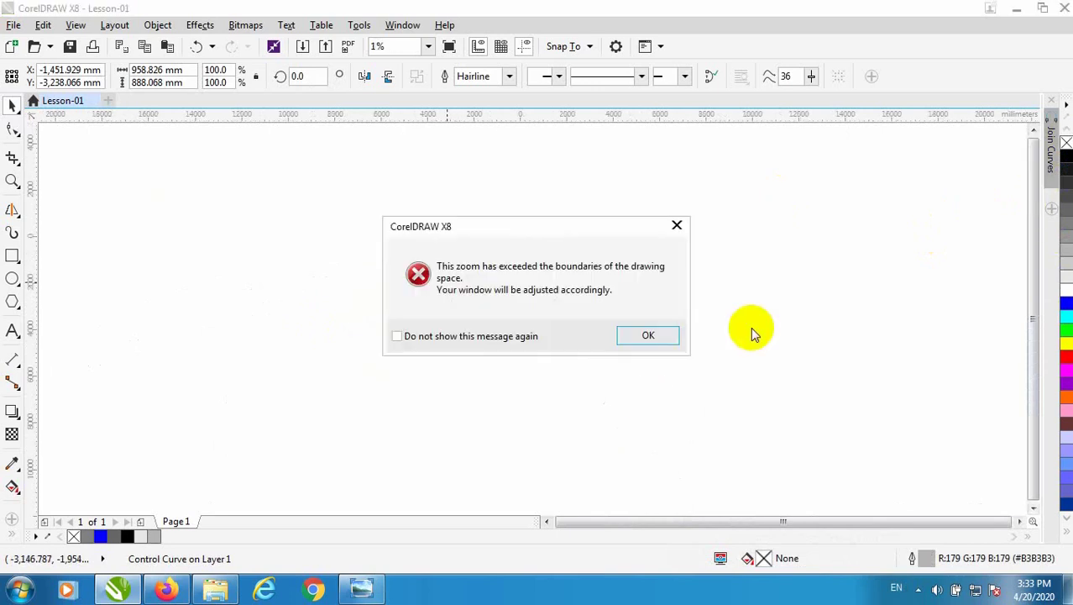
left_click(678, 224)
left_click_drag(695, 366, 396, 219)
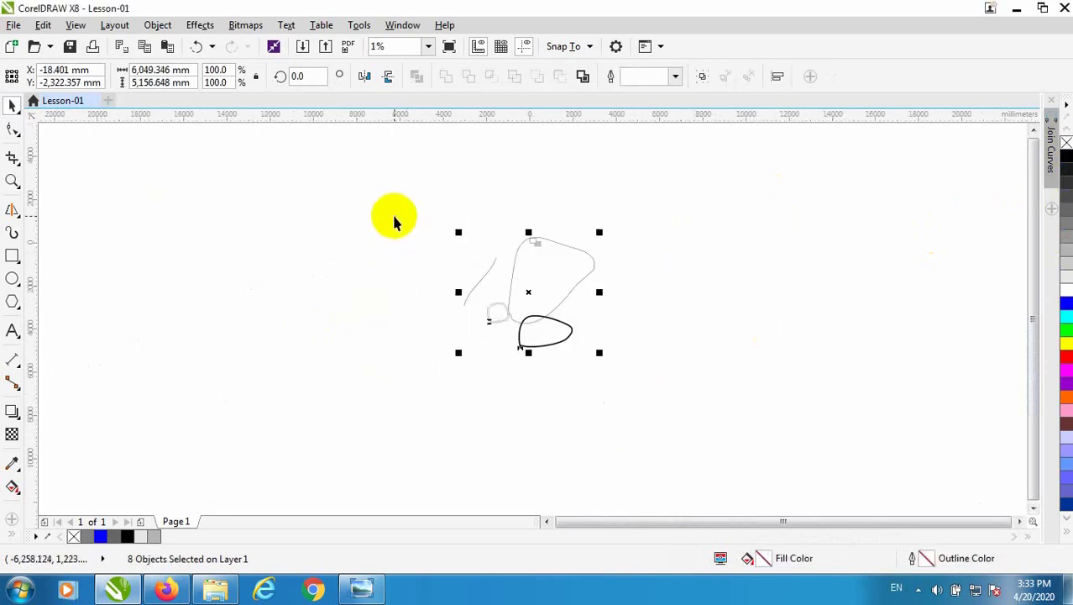
key("Delete")
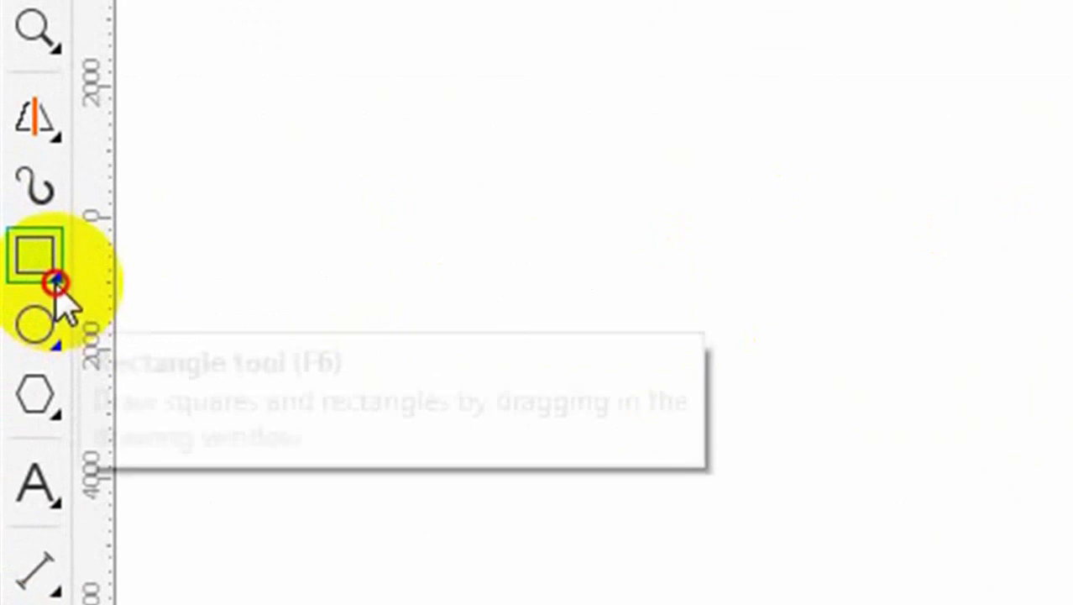
Draw a wide rectangle just below the page with the Rectangle tool and a tall one about 5,169 by 9,501 mm to its right
left_click(17, 263)
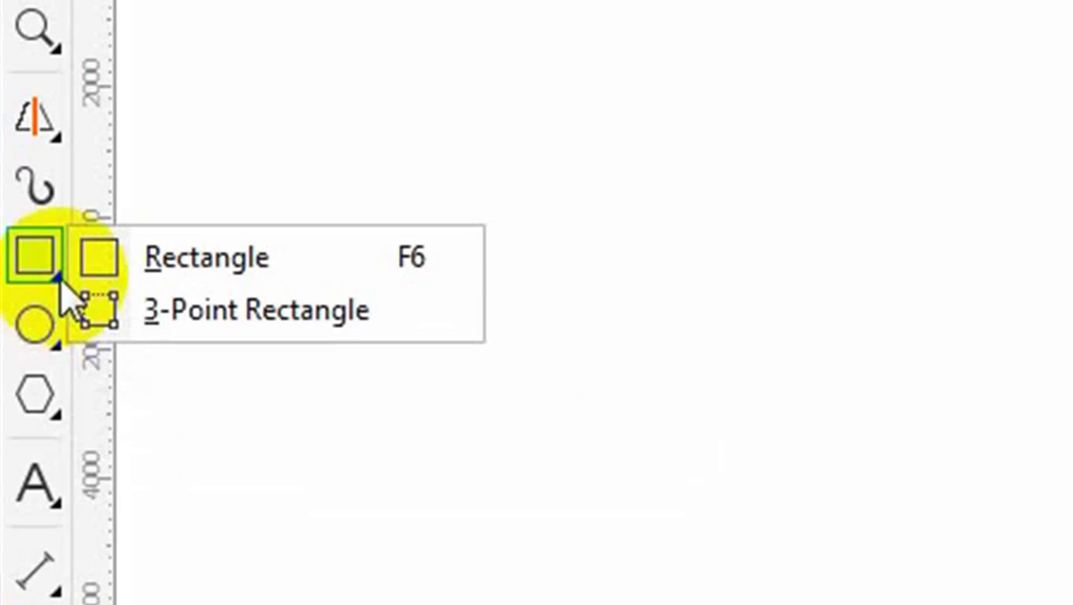
left_click(100, 257)
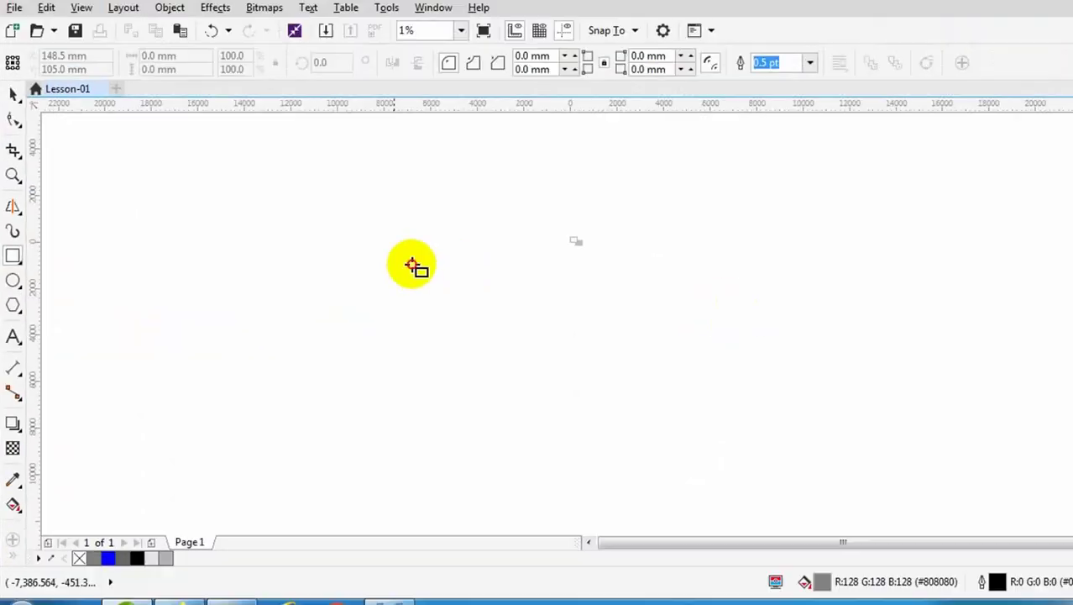
left_click_drag(392, 246, 621, 414)
mouse_move(676, 223)
left_mouse_down()
mouse_move(781, 438)
mouse_move(799, 446)
left_mouse_up()
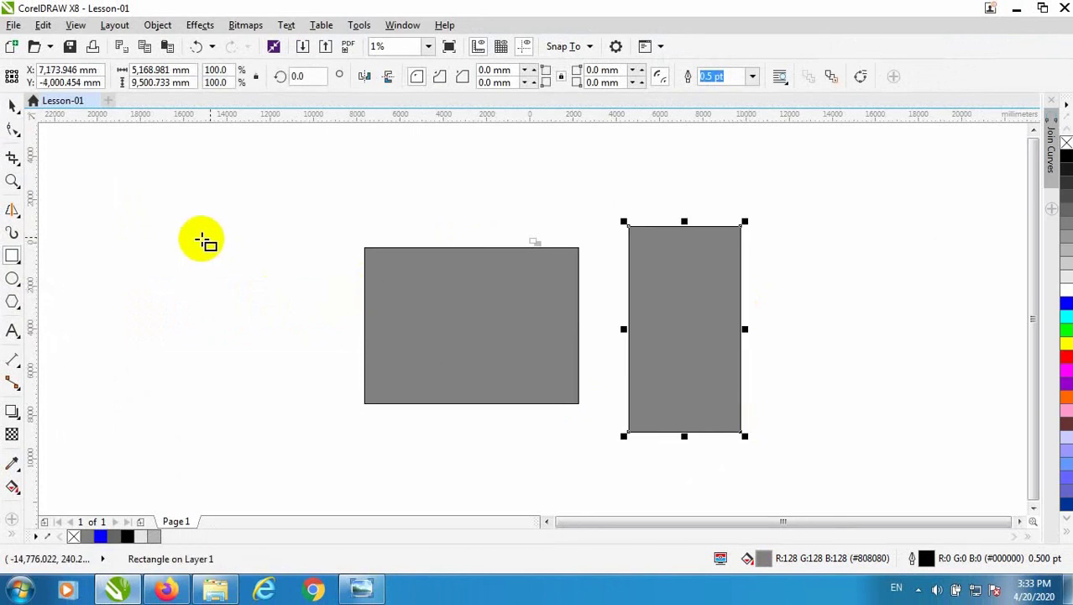
Draw a square about 8,591 mm wide outward from its centre, and a rectangle about 11,903 by 8,591 mm beside it
mouse_move(191, 252)
left_mouse_down()
mouse_move(281, 400)
mouse_move(286, 346)
left_mouse_up()
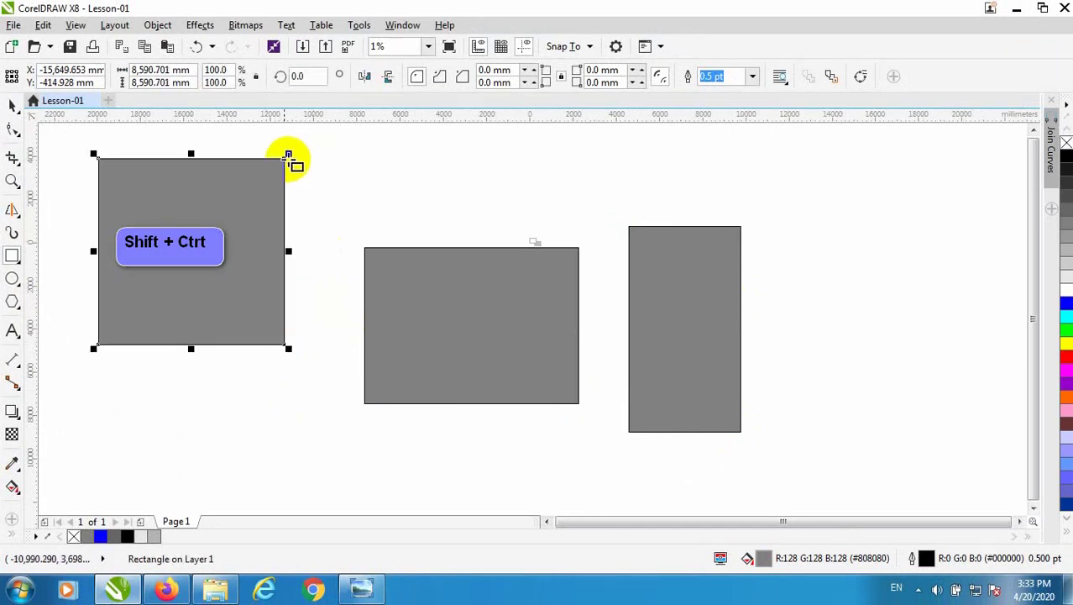
left_click_drag(317, 160, 577, 347)
Delete all the rectangles, first the two older ones and then the two newest
left_click(17, 105)
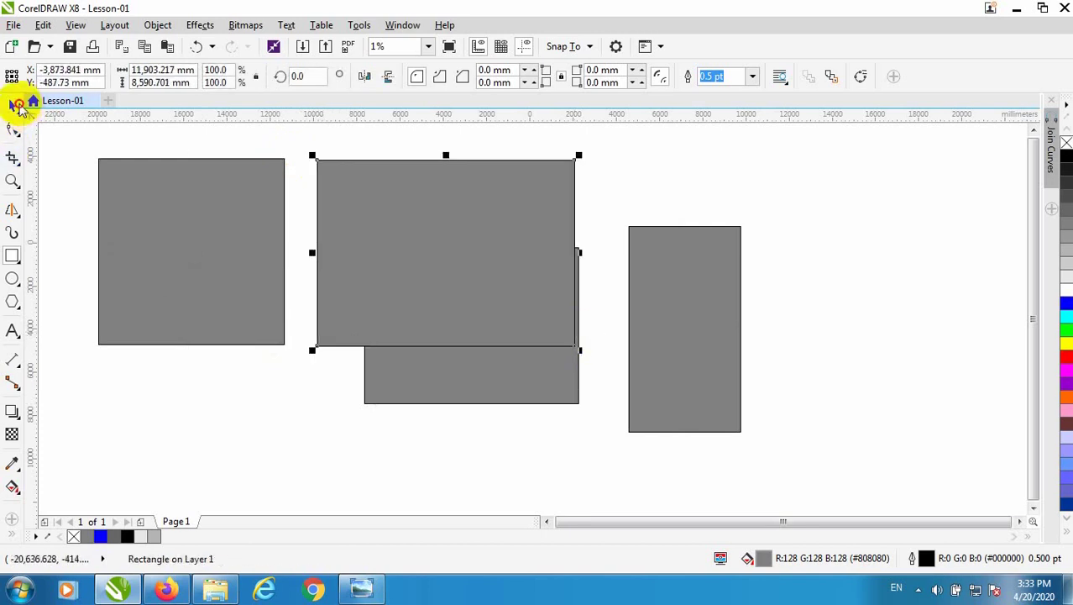
left_click_drag(845, 442, 328, 221)
key("Delete")
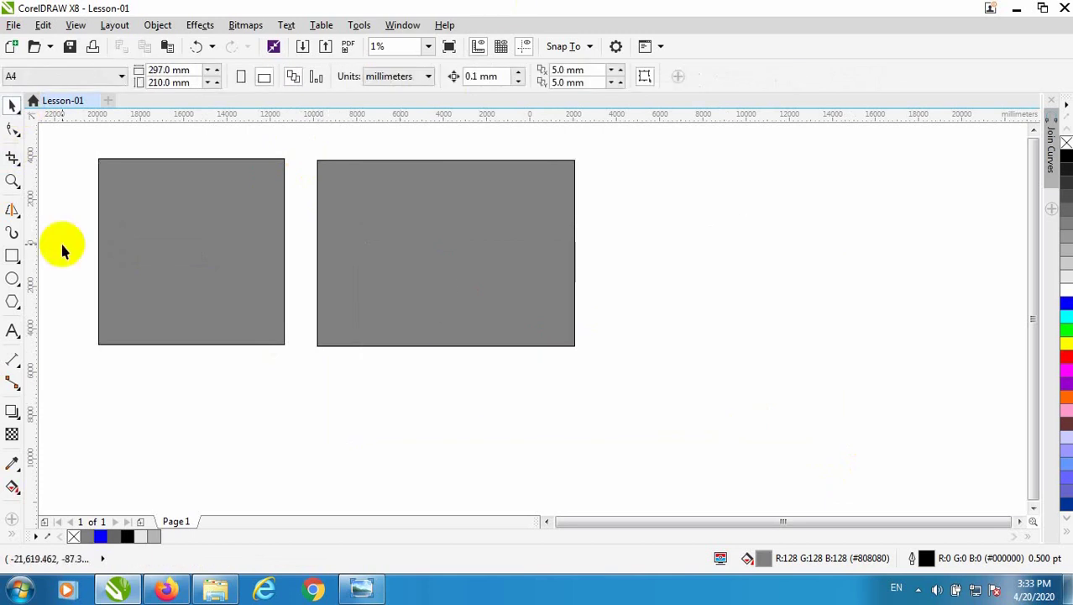
left_click_drag(700, 412, 67, 151)
left_click(504, 388)
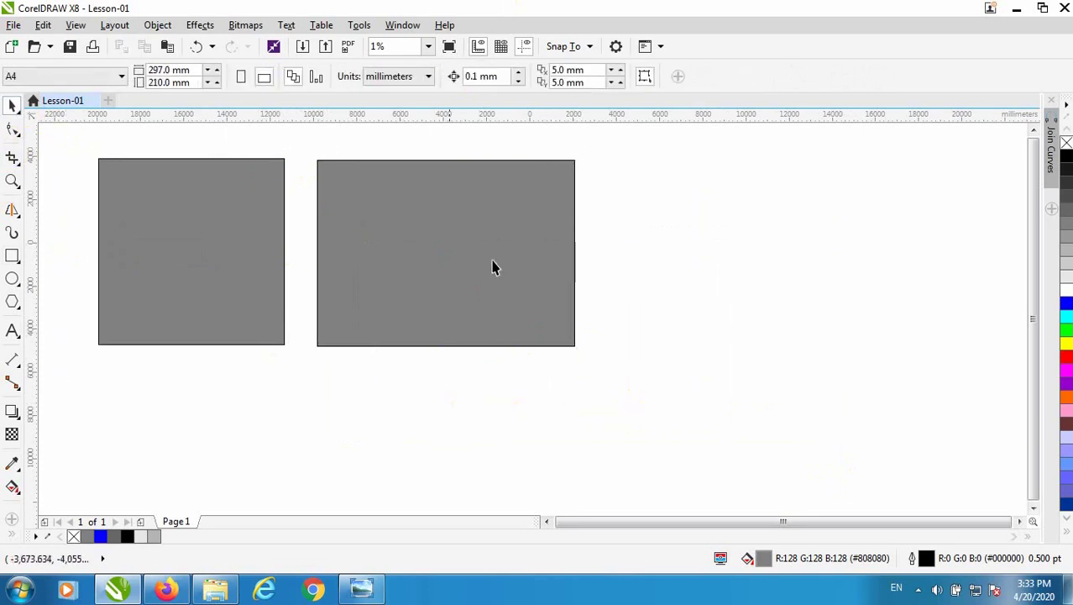
left_click_drag(146, 190, 84, 144)
key("Delete")
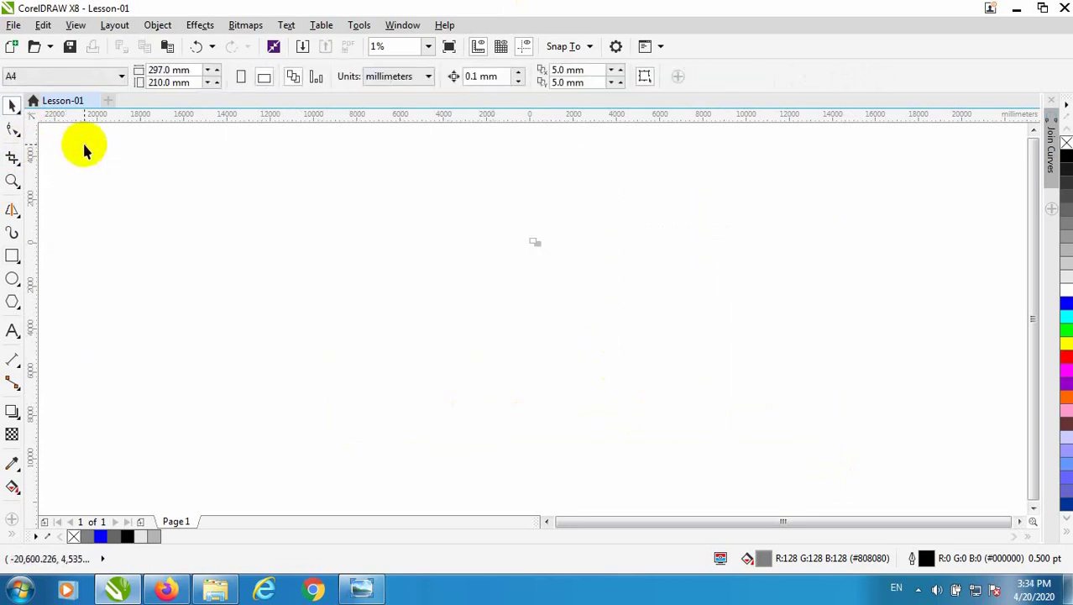
Draw a 3-point rectangle about 288 by 150 mm with a horizontal baseline, rising above the upper part of the page
scroll(469, 242, "up", 5)
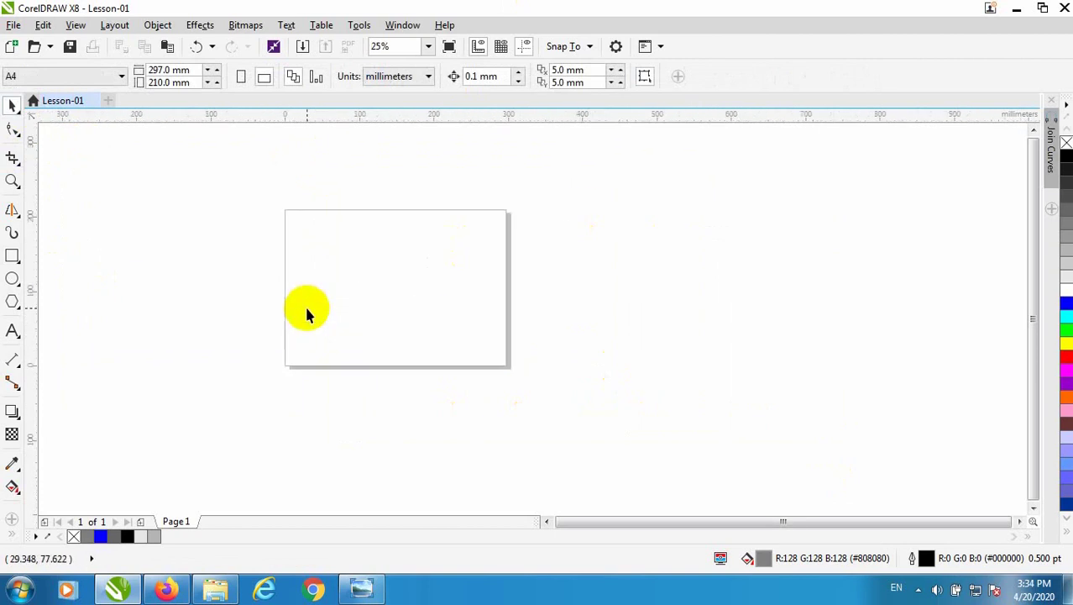
scroll(50, 302, "up", 2)
scroll(149, 304, "down", 1)
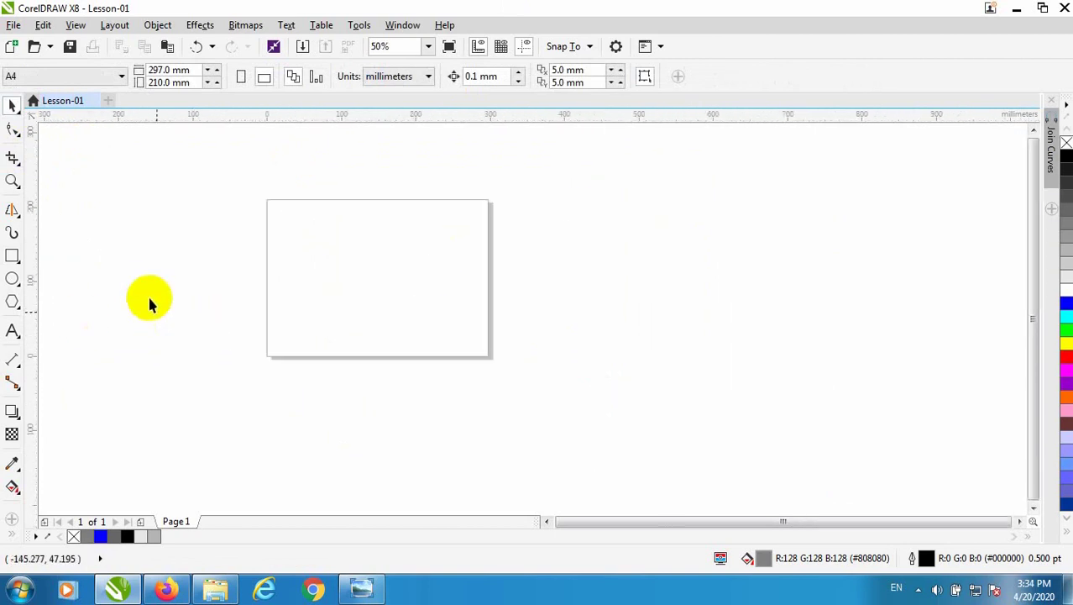
mouse_move(32, 268)
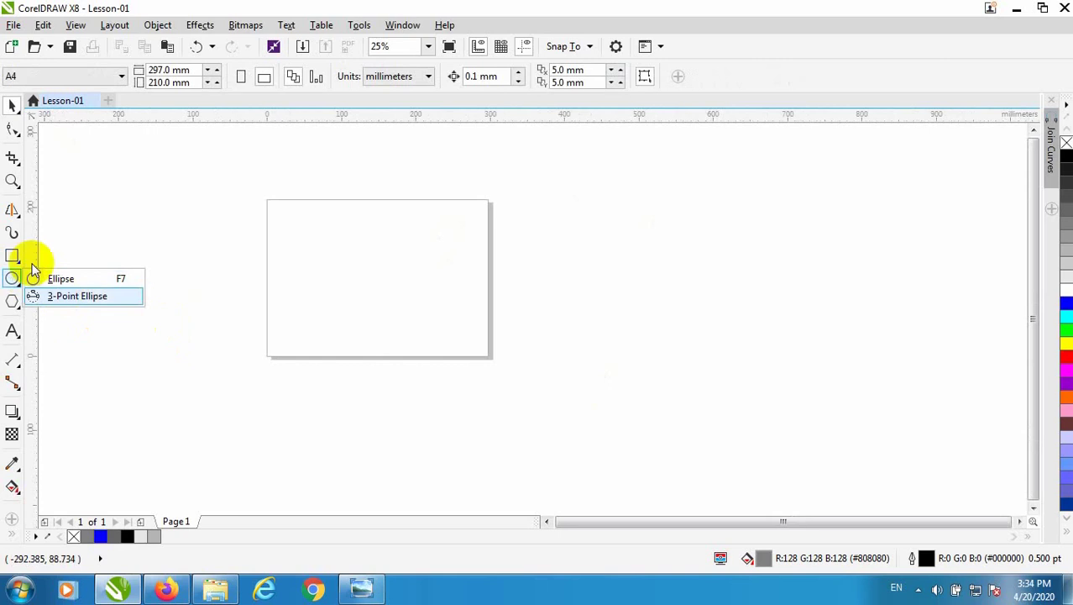
left_click(57, 270)
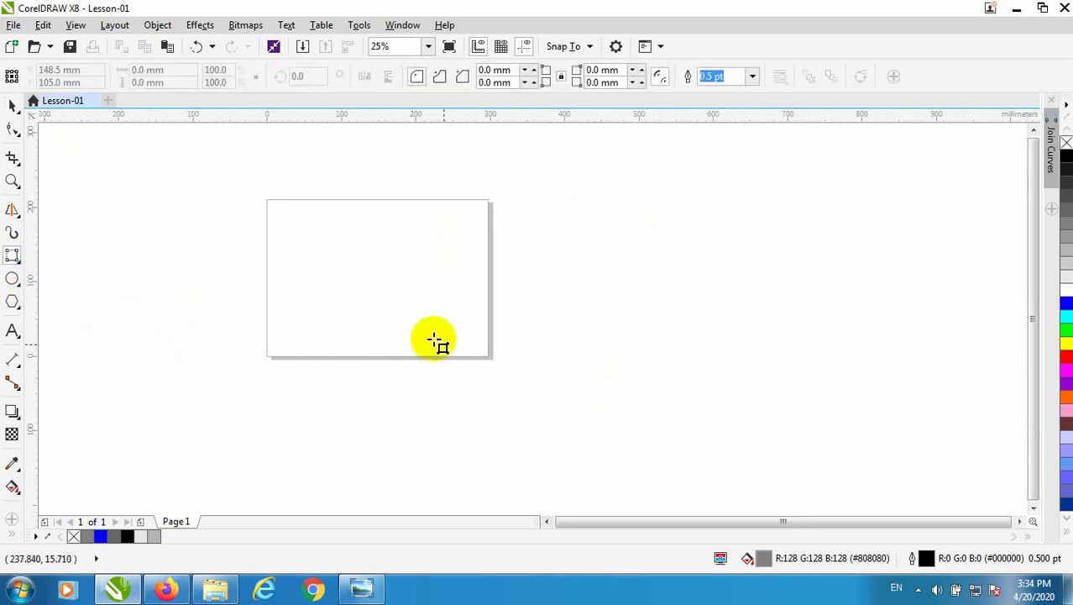
left_click_drag(276, 250, 465, 249)
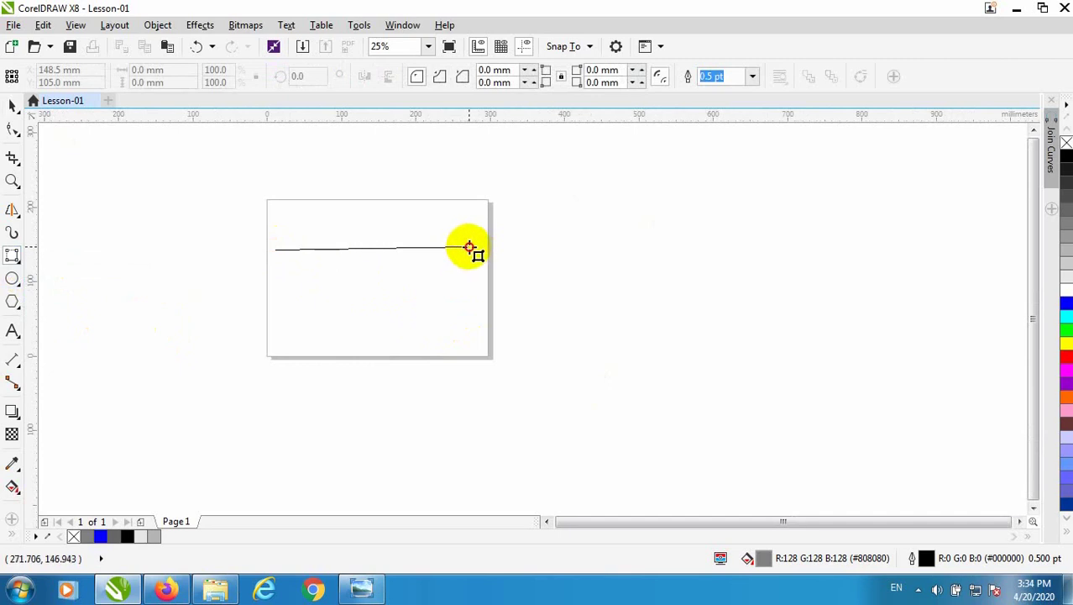
left_click_drag(483, 249, 491, 250)
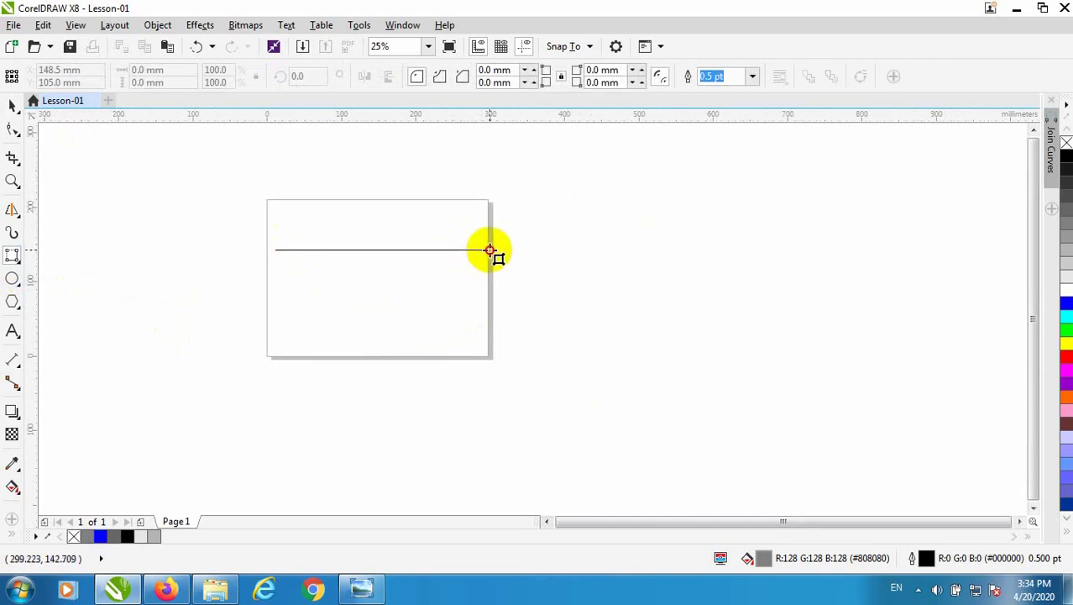
left_click_drag(488, 253, 406, 138)
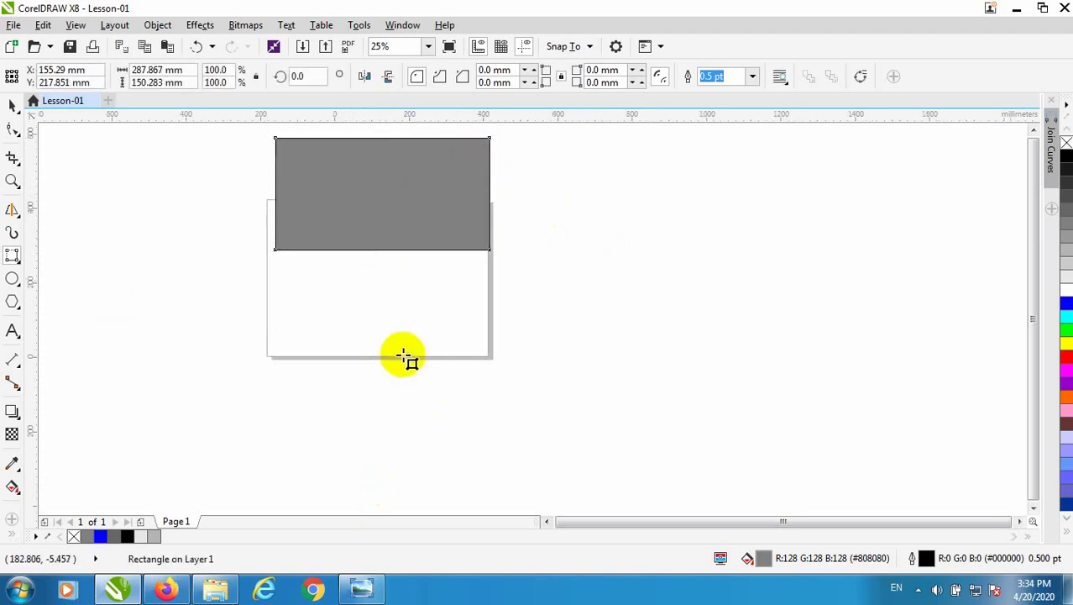
Draw a second 3-point rectangle beside the page, tilted about 49 degrees
scroll(403, 353, "down", 2)
scroll(357, 228, "up", 2)
scroll(286, 278, "down", 4)
scroll(361, 328, "up", 4)
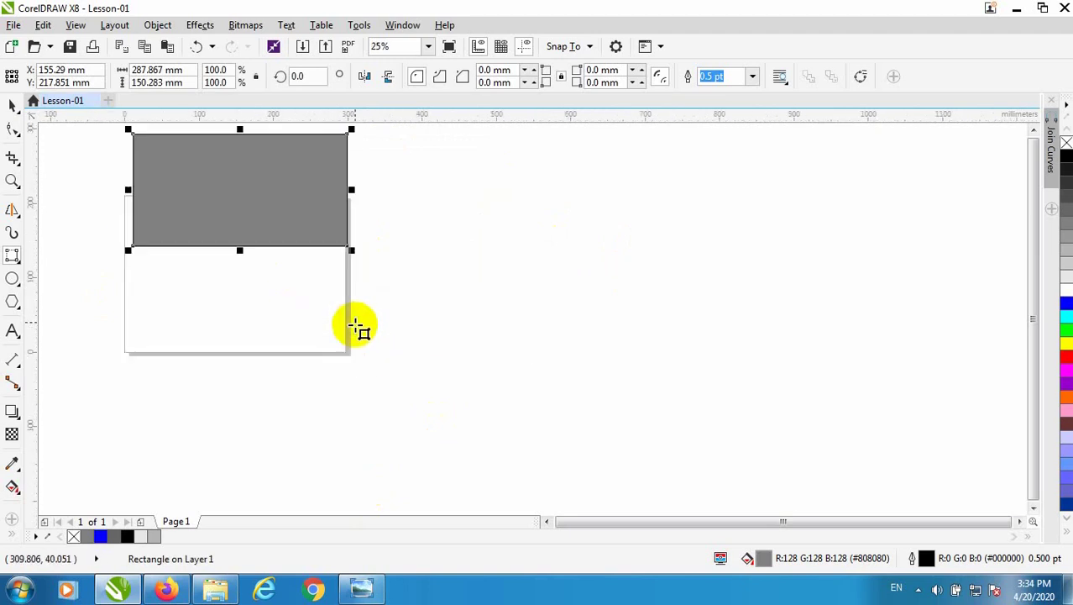
left_click_drag(333, 422, 515, 221)
left_click(552, 318)
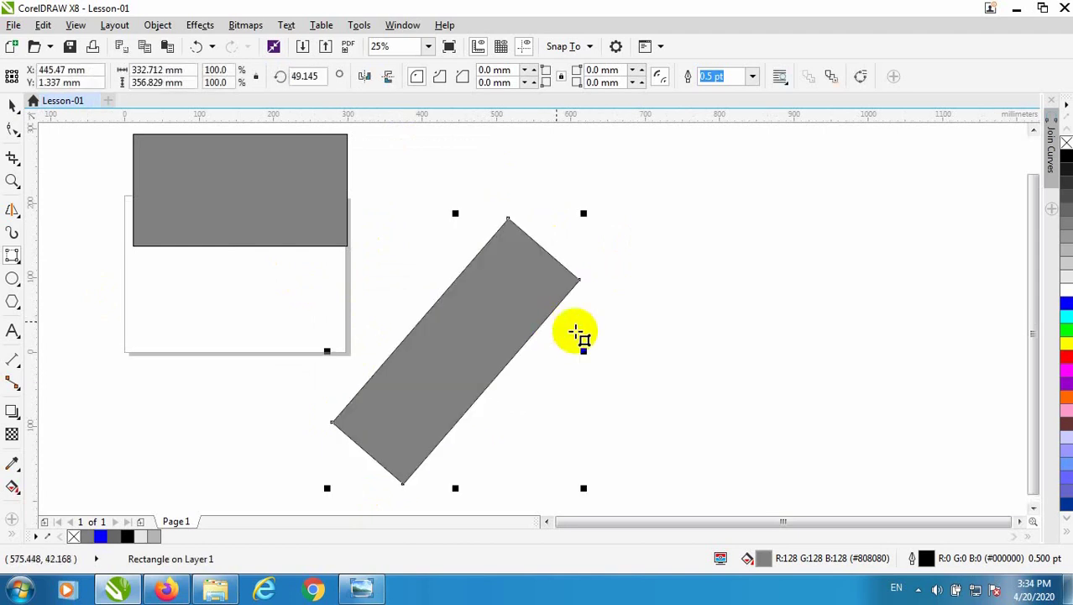
Move the tilted rectangle to the upper left of the page, centred at about X -116 mm, Y 344 mm
scroll(578, 334, "down", 2)
left_click(12, 105)
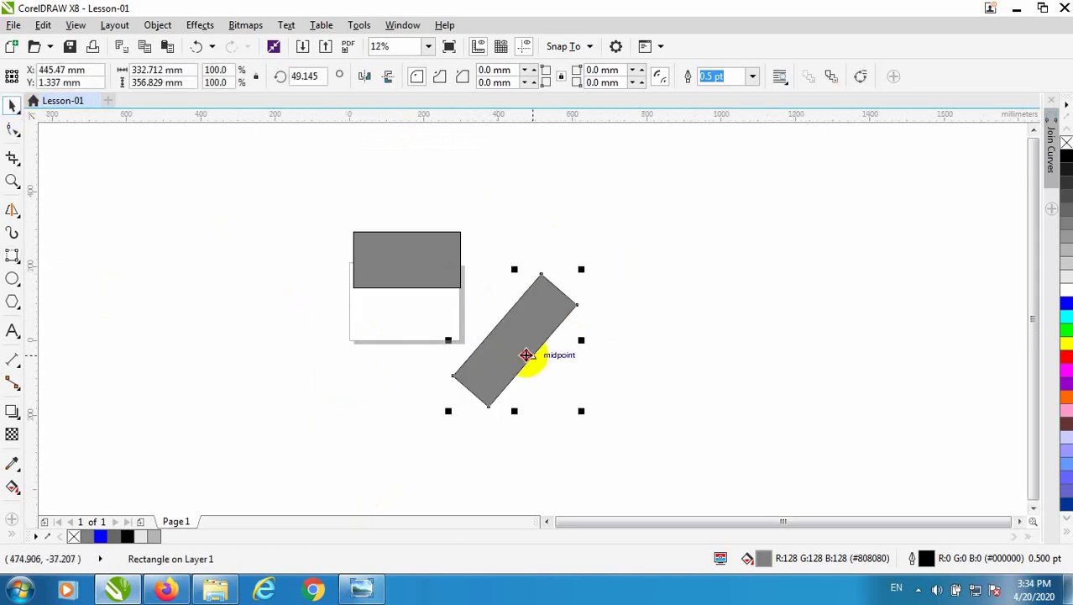
left_click_drag(526, 355, 497, 325)
left_click(522, 360)
left_click(532, 383)
left_click(547, 307)
left_click_drag(570, 324, 362, 257)
left_click(654, 414)
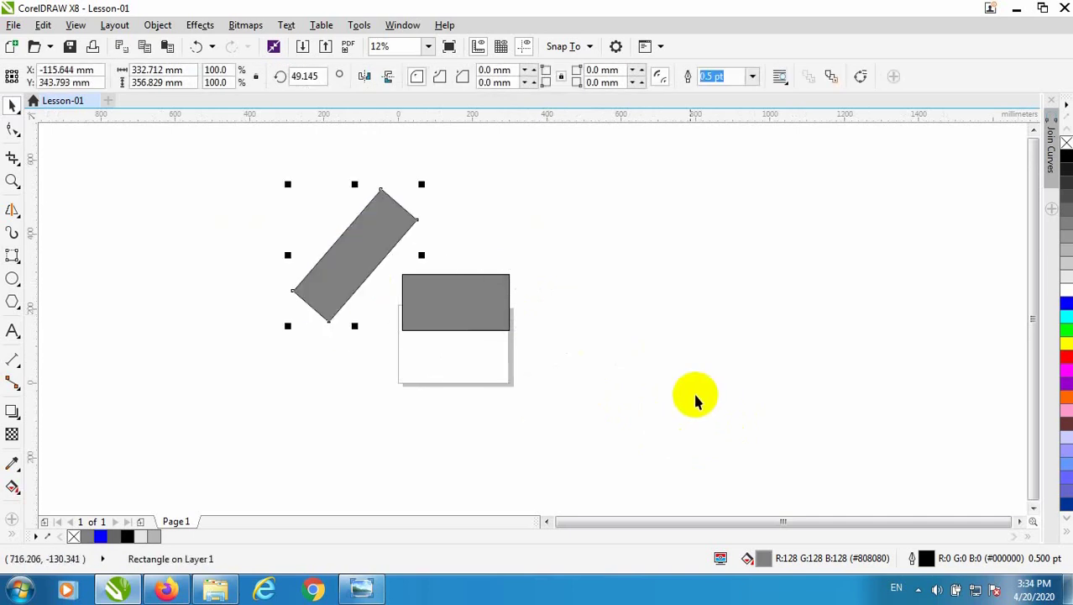
Draw three overlapping ellipses around the page, the first about 341 by 277 mm and the last about 631 by 351 mm
left_click(21, 292)
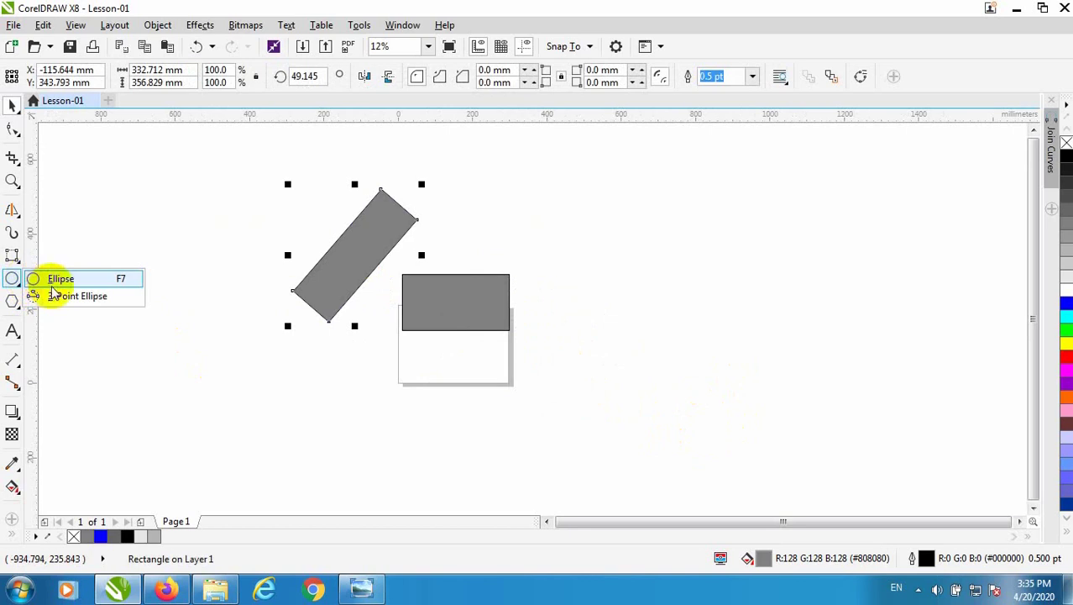
left_click(60, 278)
left_click_drag(548, 309, 720, 431)
mouse_move(725, 315)
left_mouse_down()
mouse_move(709, 259)
mouse_move(745, 319)
mouse_move(699, 359)
mouse_move(676, 412)
left_mouse_up()
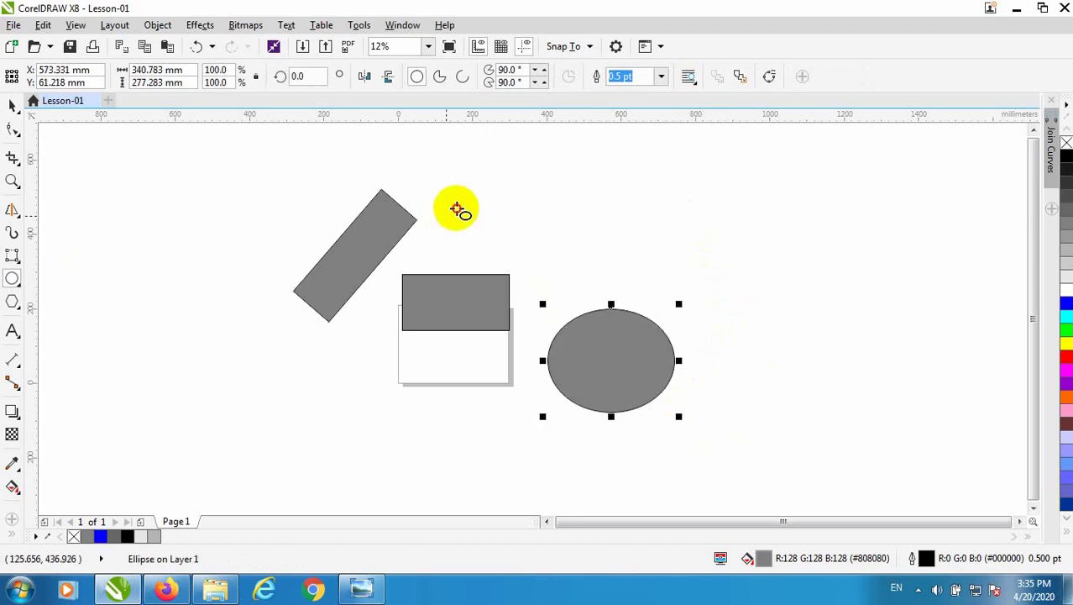
left_click_drag(438, 192, 628, 343)
left_click_drag(333, 441, 568, 312)
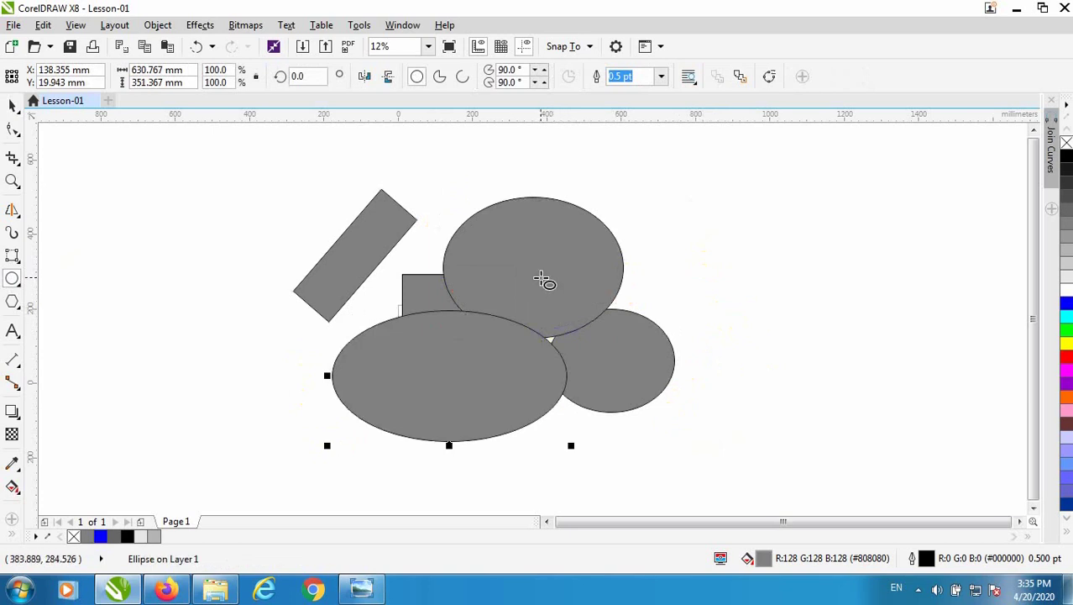
Delete the two rectangles and the three ellipses to empty the drawing
left_click(12, 106)
left_click(395, 278)
left_click(407, 281)
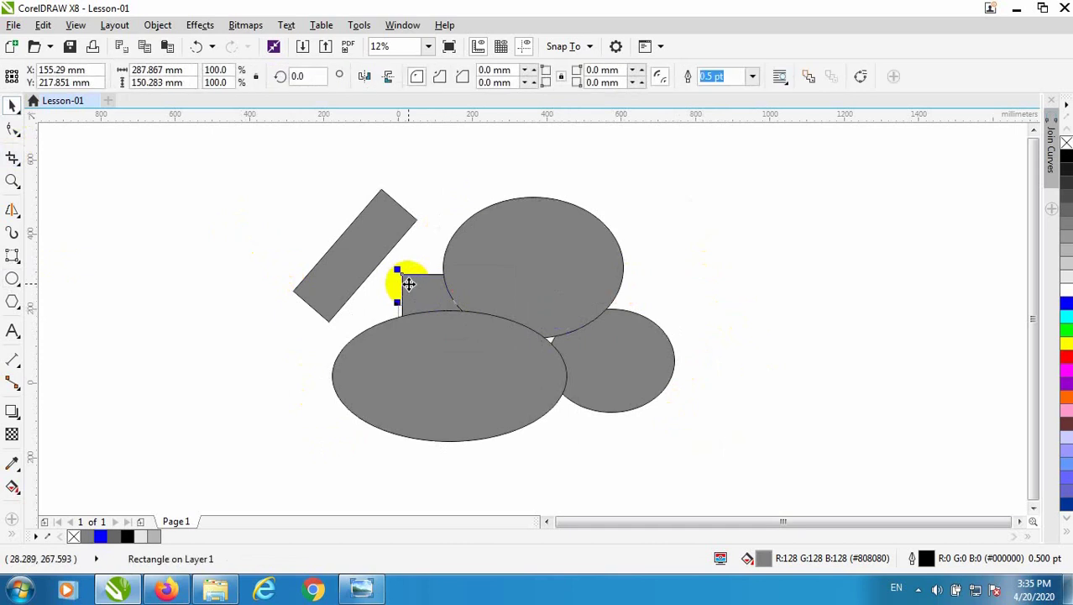
key("Delete")
key("Tab")
key("Delete")
left_click(538, 362)
key("Delete")
key("Tab")
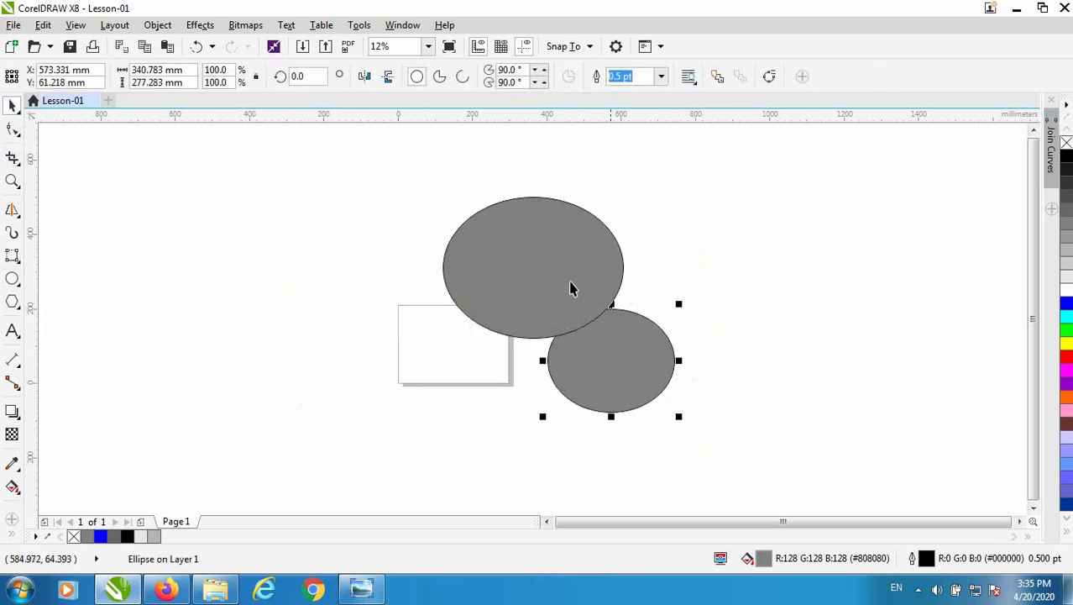
key("Delete")
left_click(566, 284)
key("Delete")
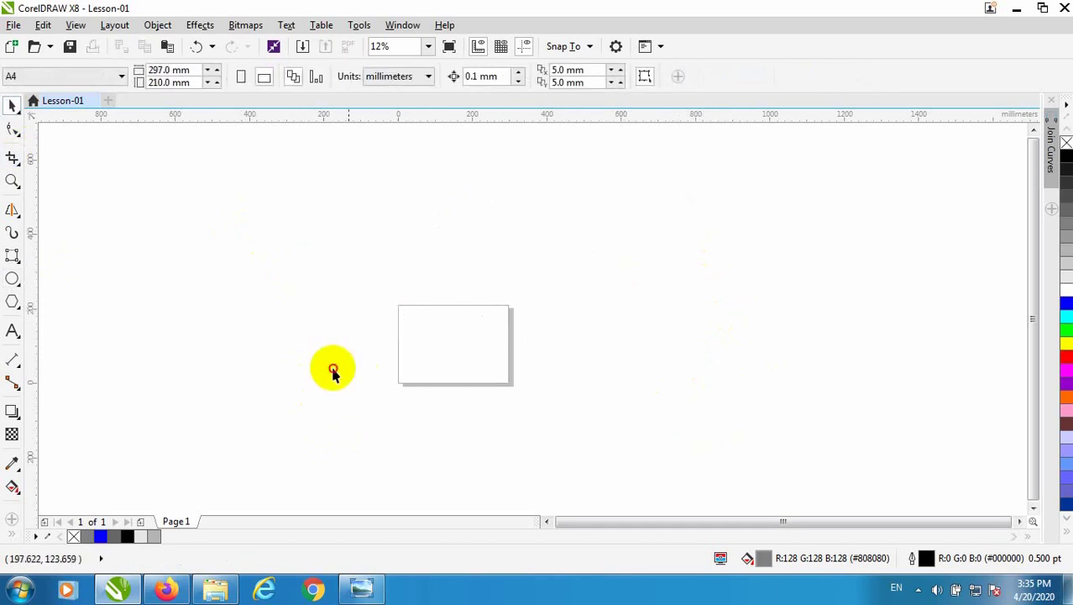
Draw an ellipse about 474 by 265 mm and, outward from the page's upper-right corner area, a circle about 351 mm in diameter
left_click(13, 281)
left_click_drag(270, 258, 447, 357)
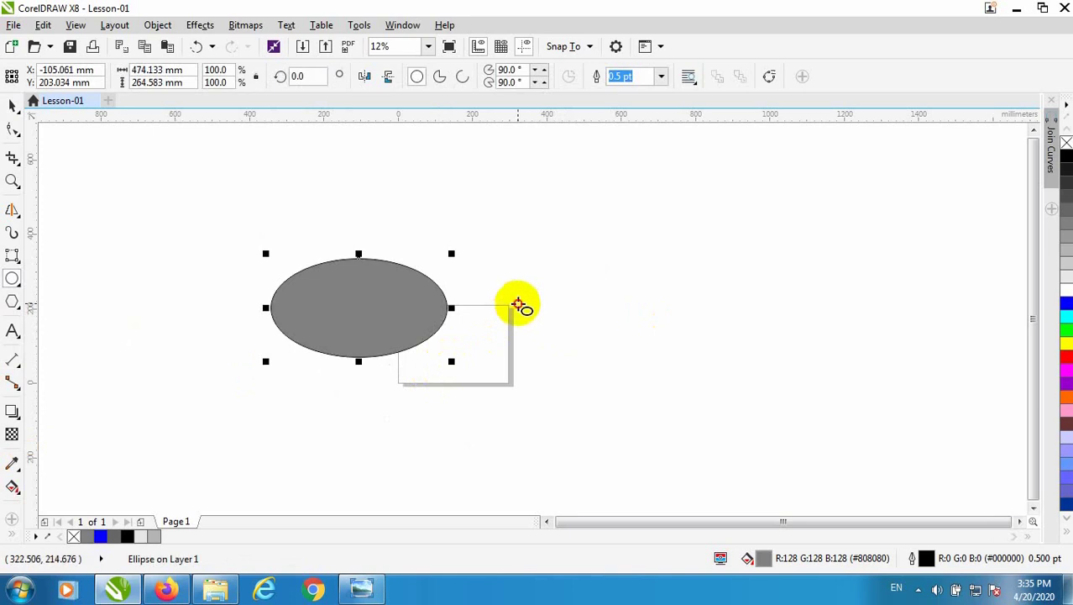
left_click(518, 304)
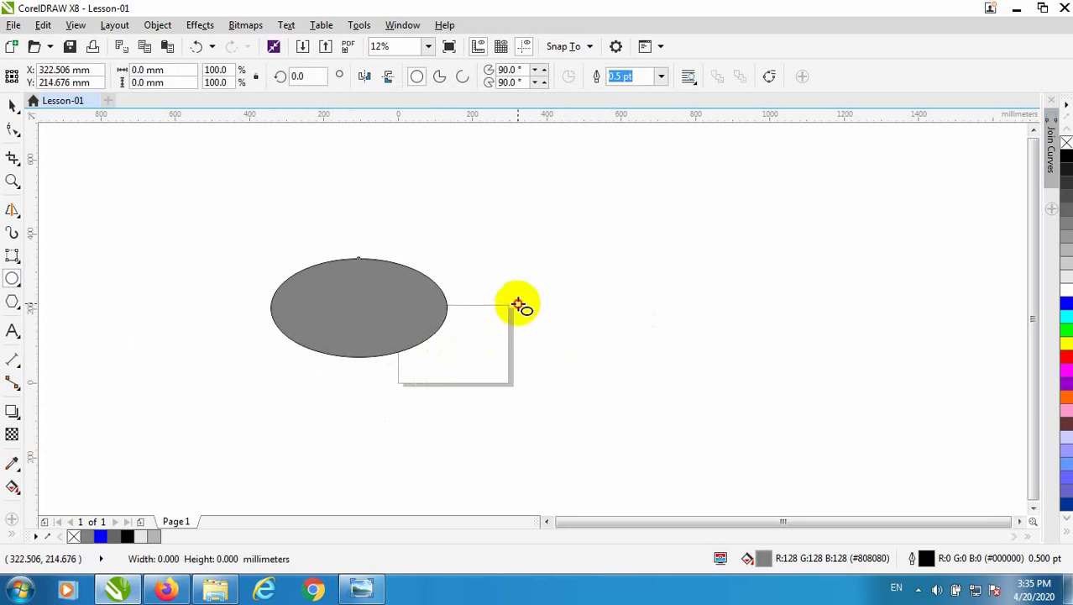
left_click_drag(519, 304, 585, 313)
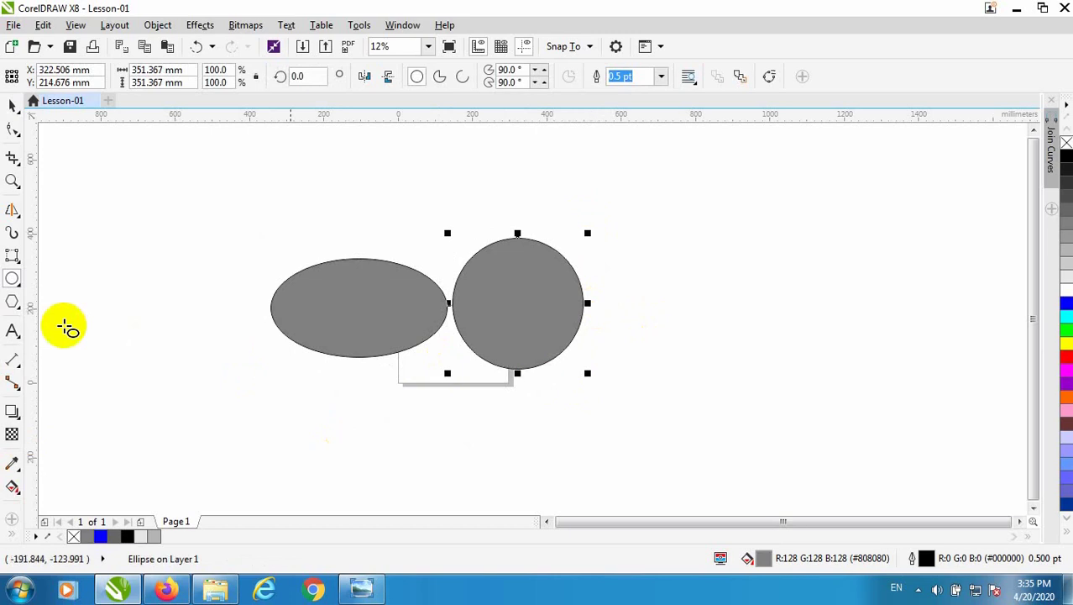
Draw a 3-point ellipse to the right of the circle, tilted about 45 degrees and spanning about 506 by 508 mm
left_click(19, 287)
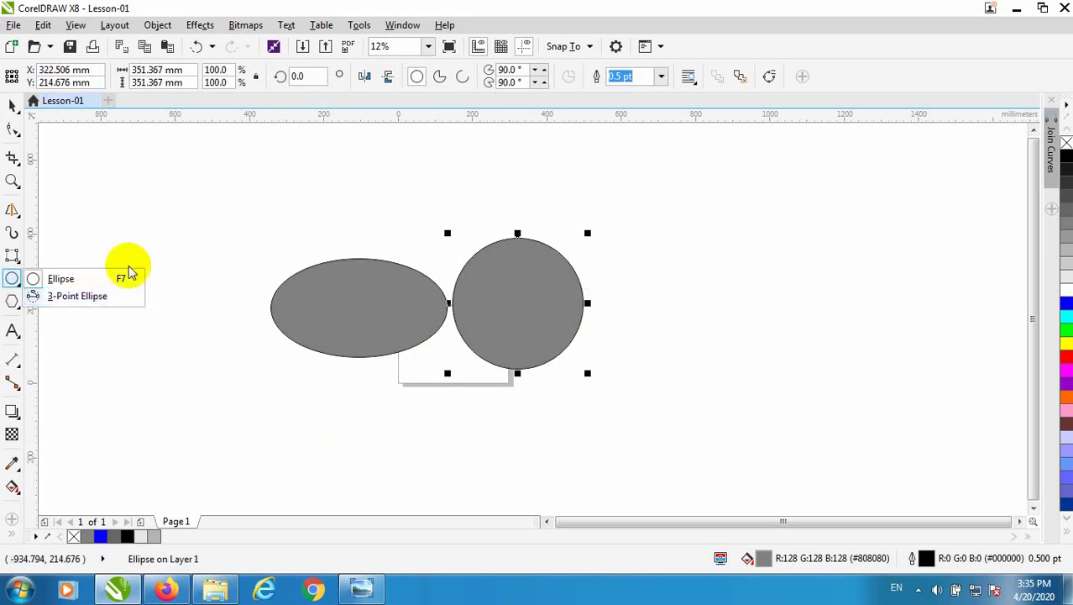
left_click(102, 297)
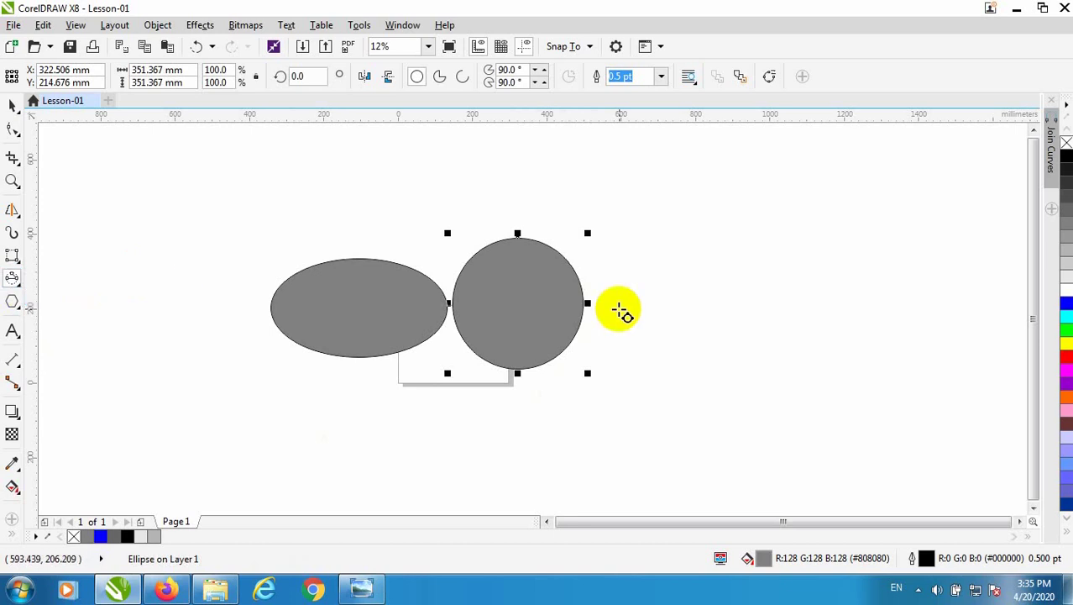
left_click(640, 315)
left_click_drag(639, 314, 730, 216)
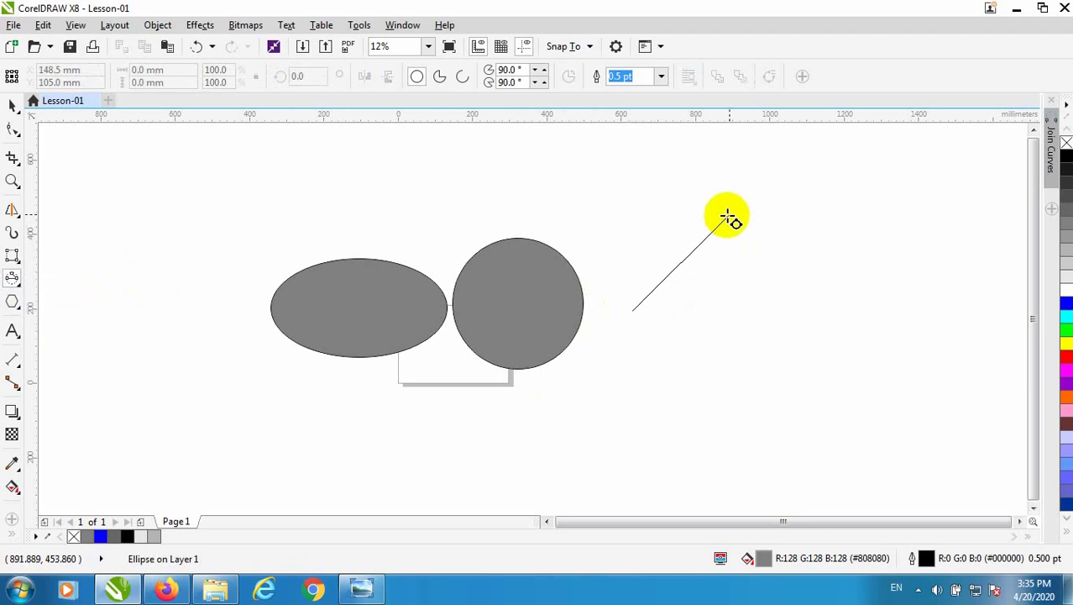
left_click_drag(728, 218, 727, 219)
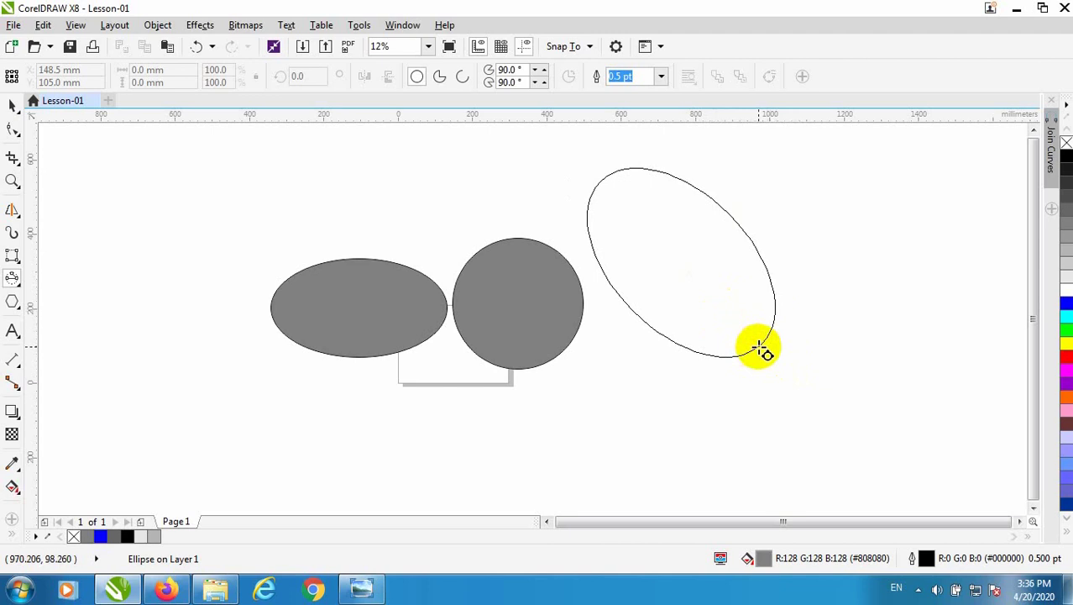
left_click(760, 348)
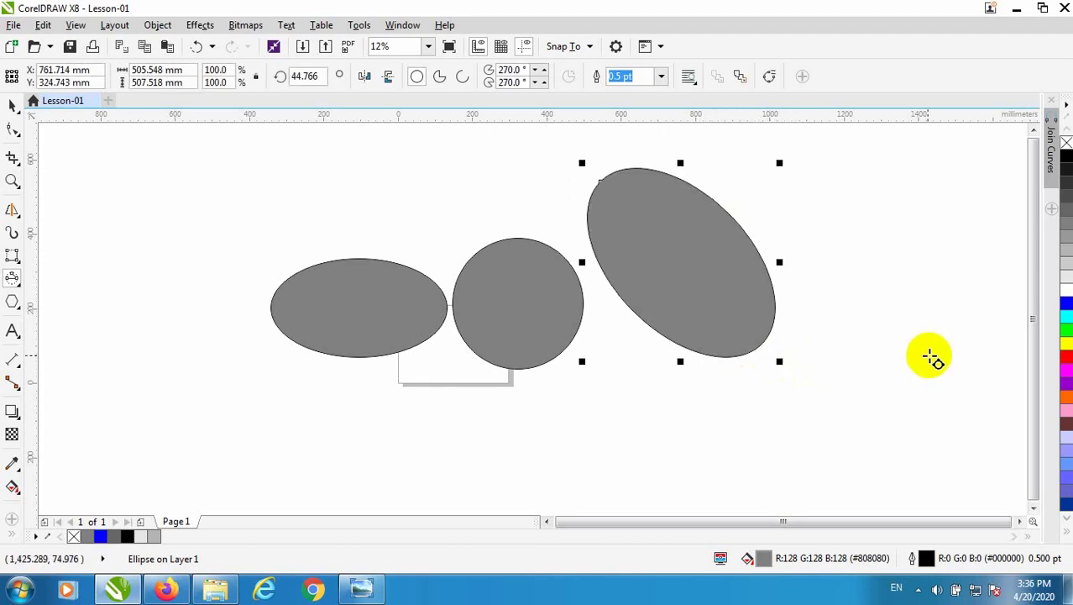
Draw a circle about 595 mm in diameter below the other shapes with the 3-Point Ellipse tool, using a horizontal centreline
left_click(351, 427)
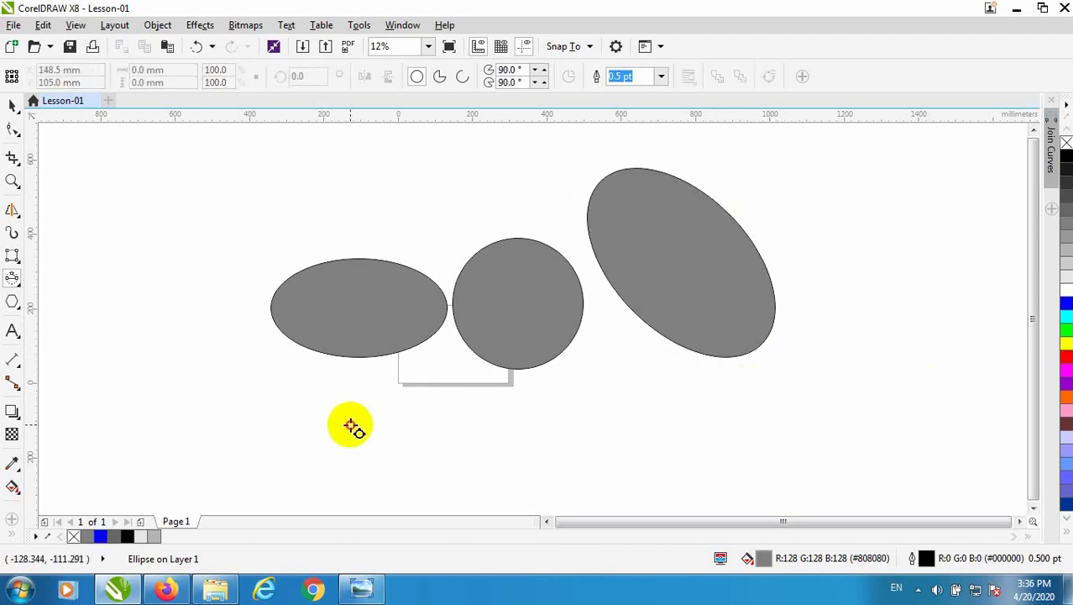
left_click_drag(351, 427, 571, 428)
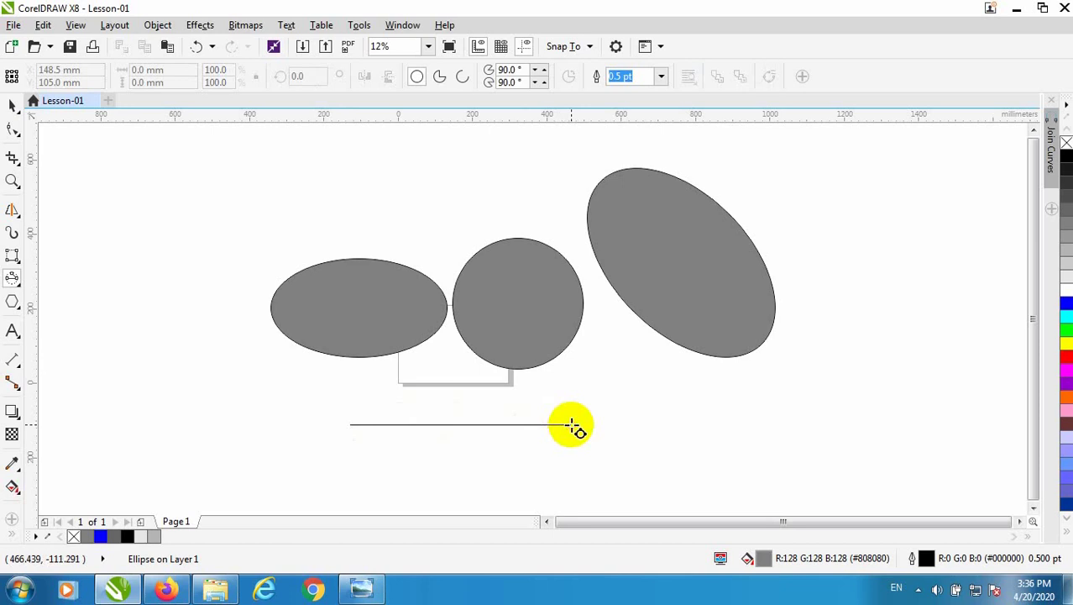
left_click_drag(572, 426, 572, 425)
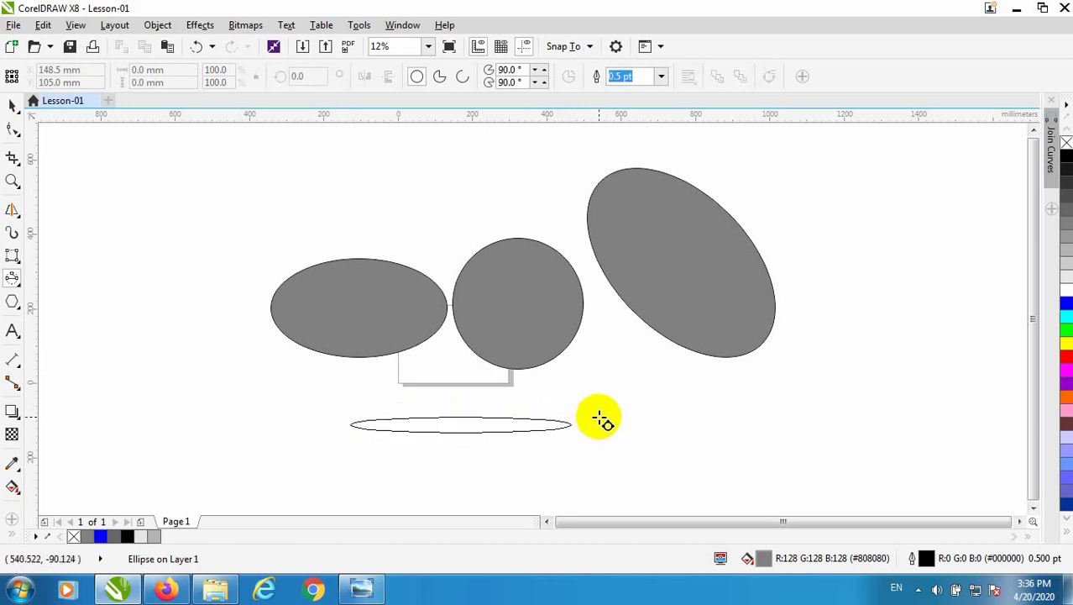
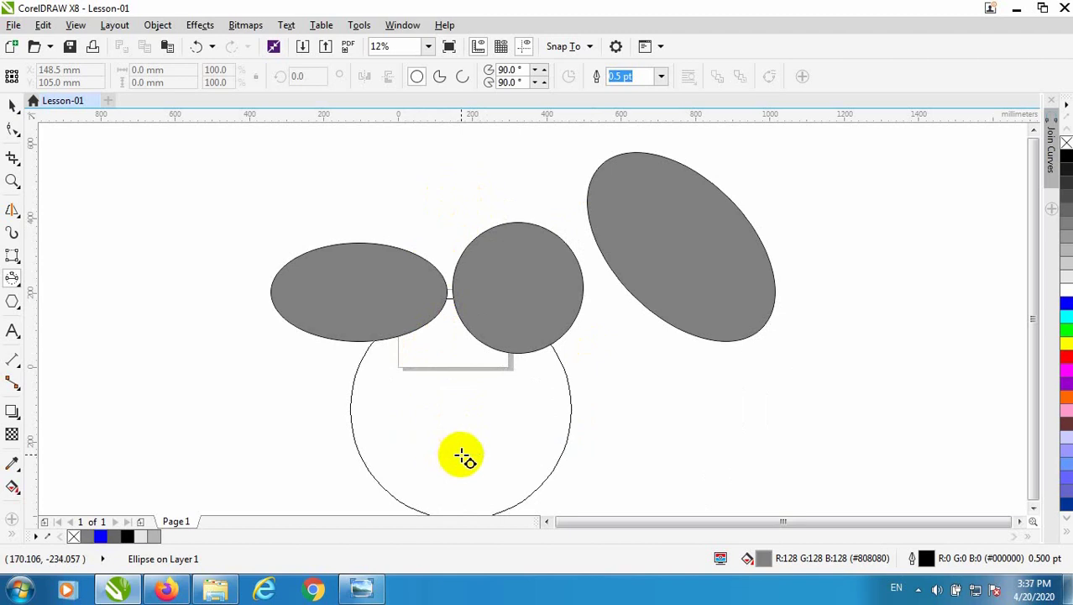
left_click(463, 455)
scroll(491, 294, "down", 2)
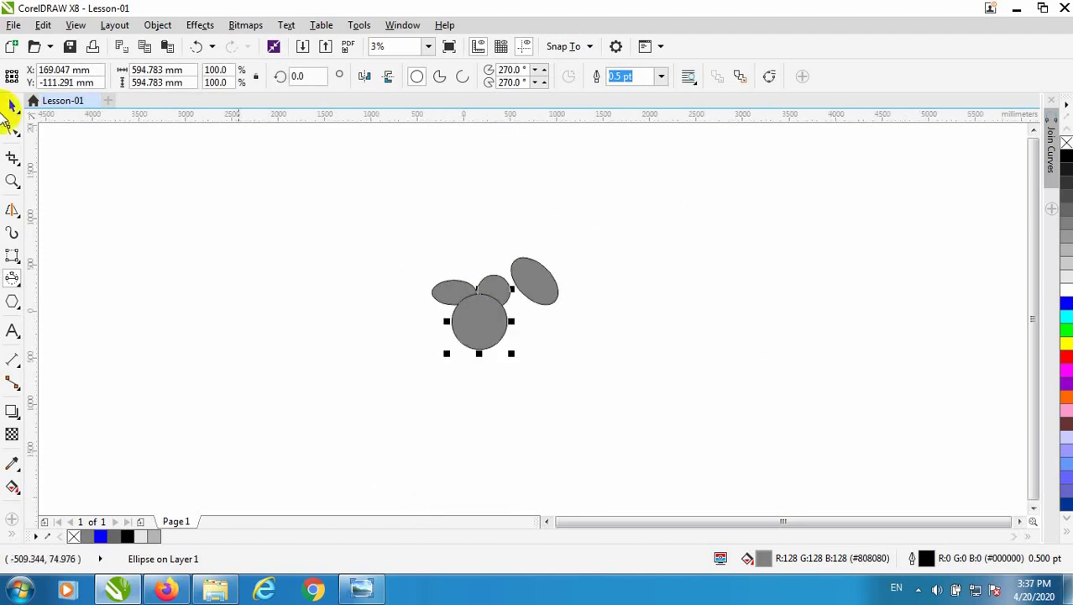
Delete all four ellipses and circles to empty the drawing
left_click(13, 106)
key("ctrl+a")
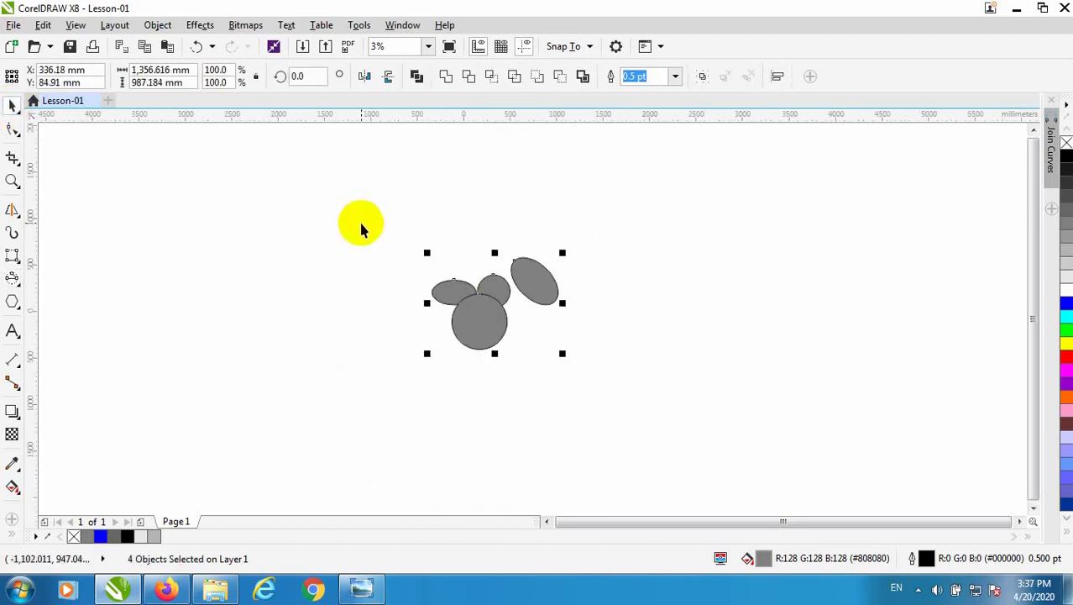
key("Delete")
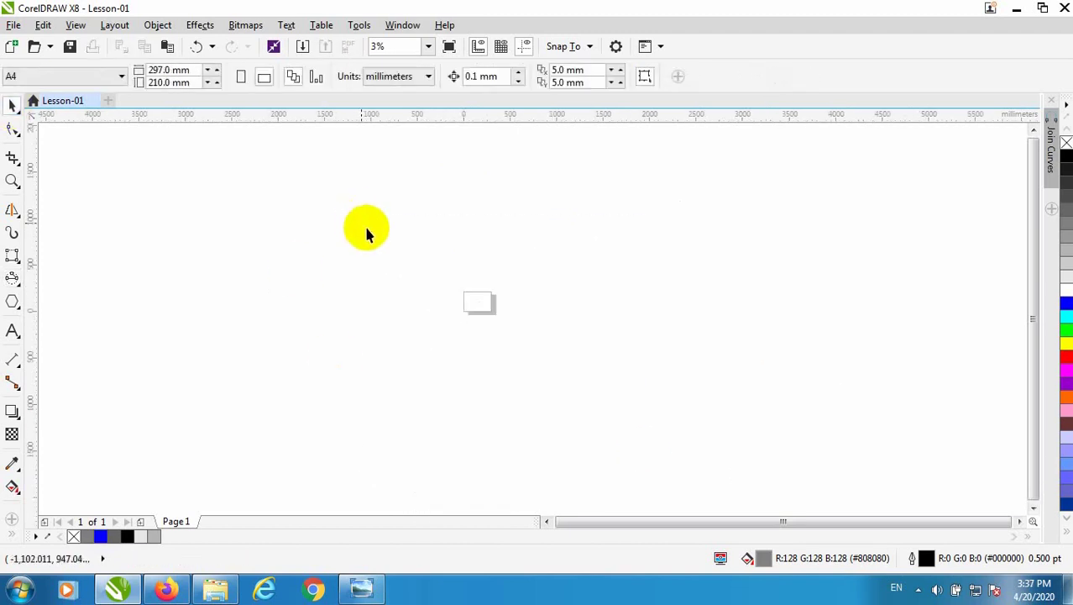
Draw a four-sided polygon about 2421 by 1321 mm over the page and another about 1964 by 2159 mm to its right
left_click(13, 302)
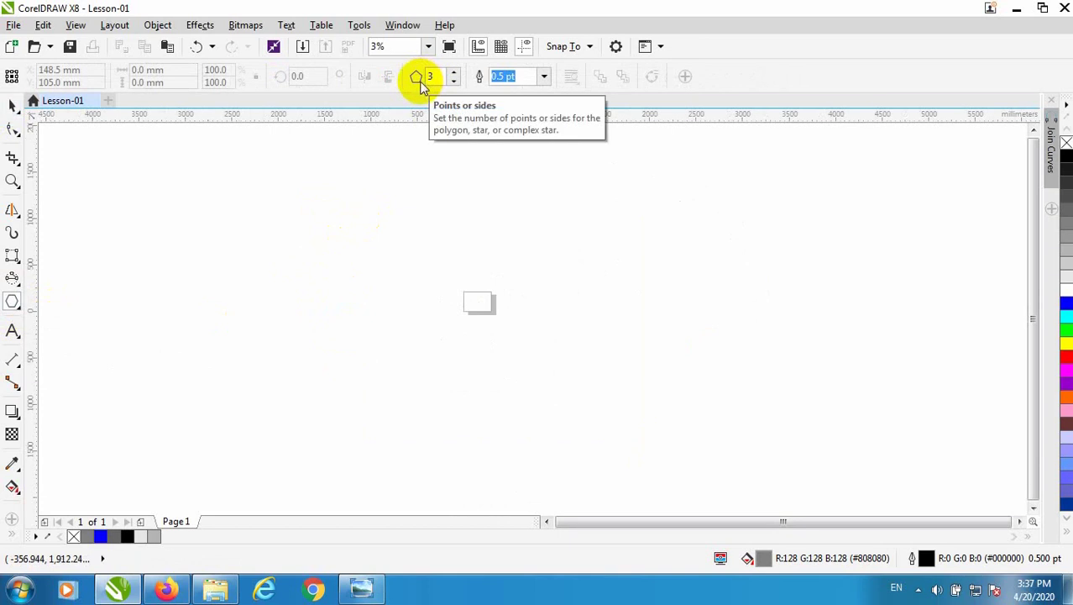
mouse_move(319, 263)
left_mouse_down()
mouse_move(525, 408)
mouse_move(524, 365)
left_mouse_up()
left_click(455, 74)
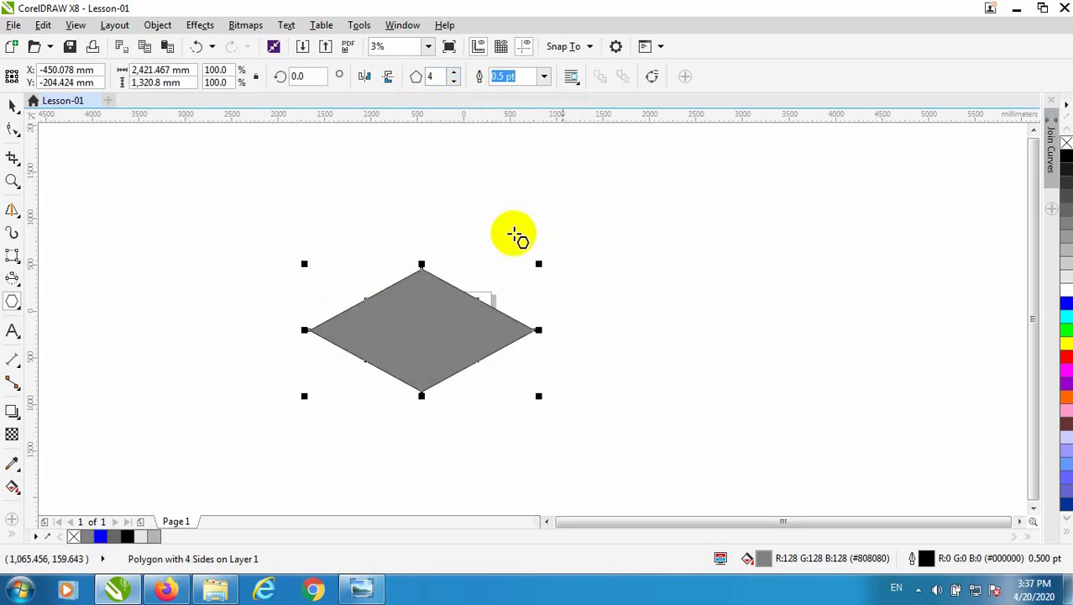
left_click_drag(539, 205, 722, 409)
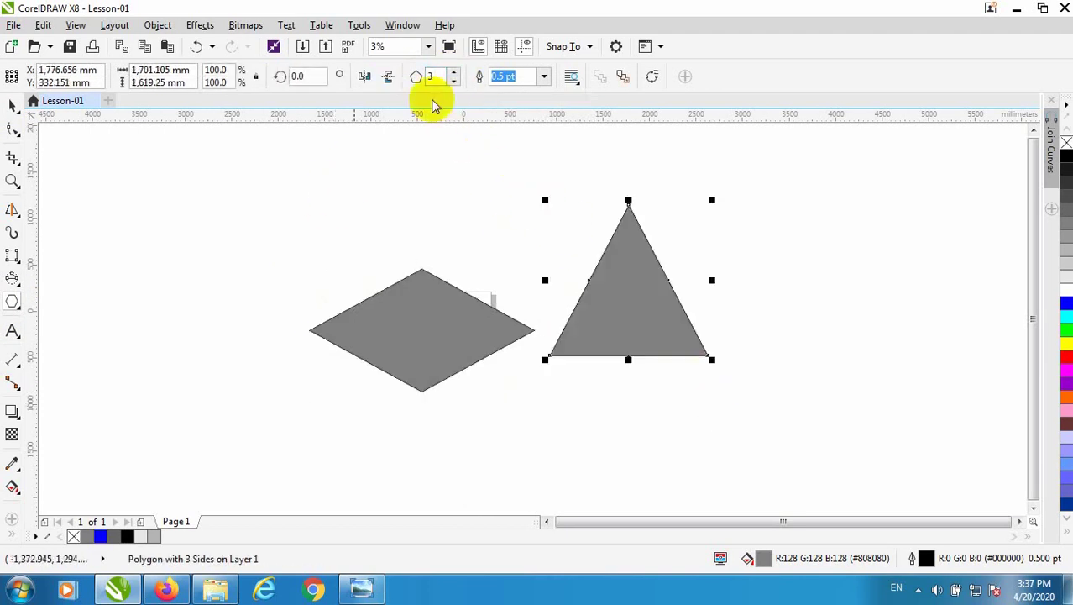
left_click(454, 73)
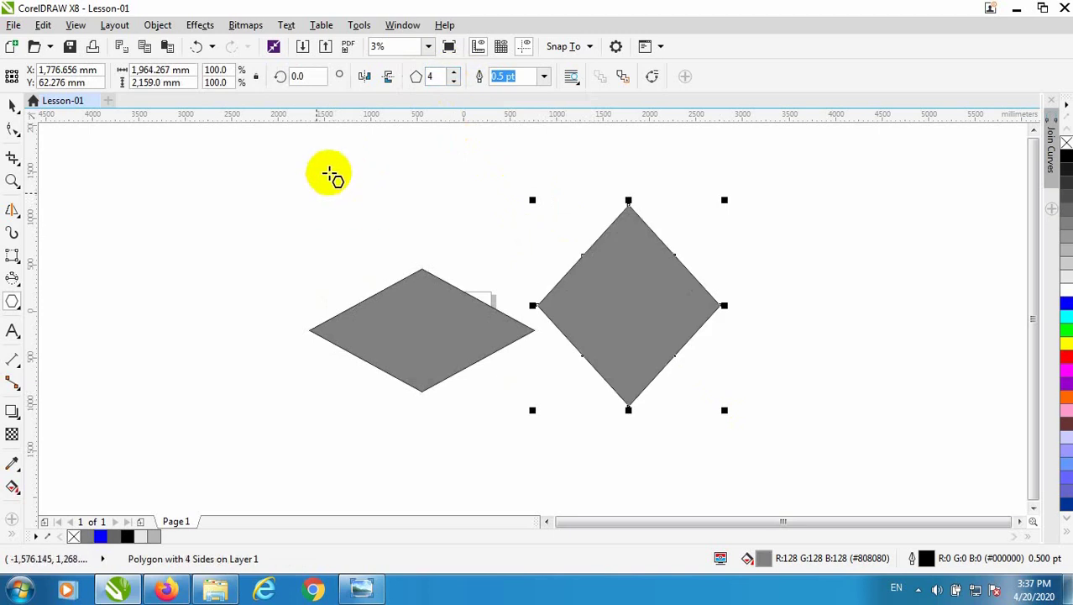
Draw two three-sided polygons: about 1466 by 851 mm above the wide diamond and about 1034 by 851 mm to its upper left
left_click_drag(323, 150, 498, 260)
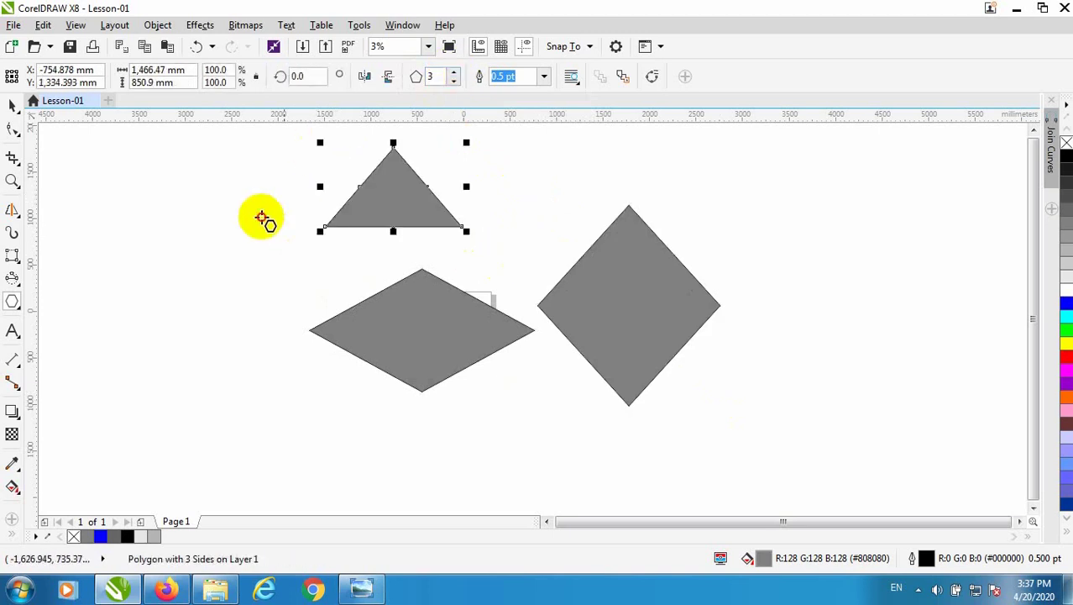
left_click_drag(254, 202, 361, 291)
Raise the smaller triangle's number of sides to 5, going through 4, and return it to 3
left_click(454, 74)
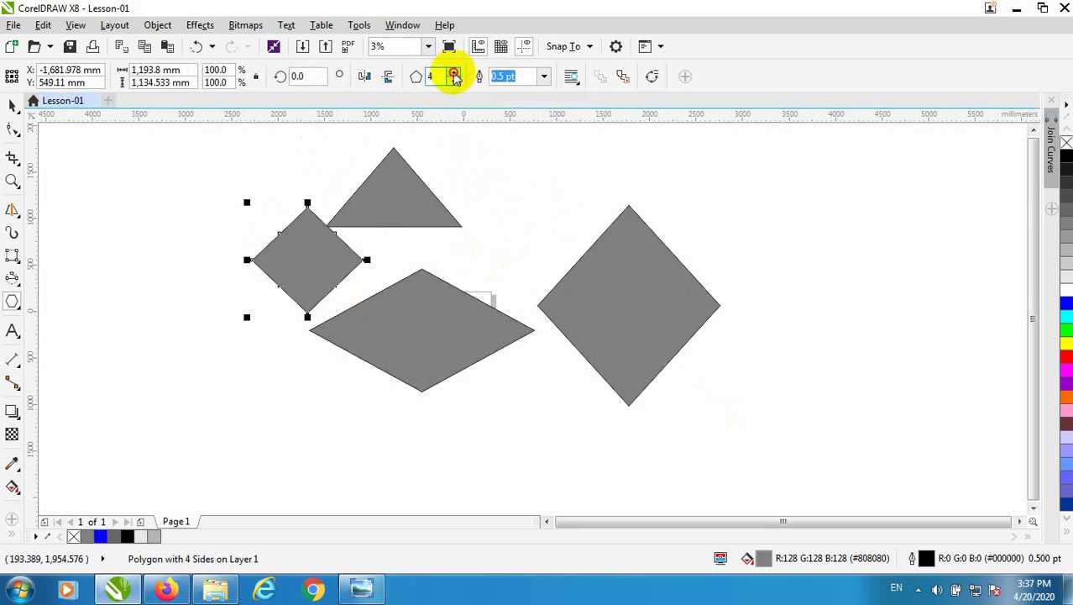
left_click(455, 74)
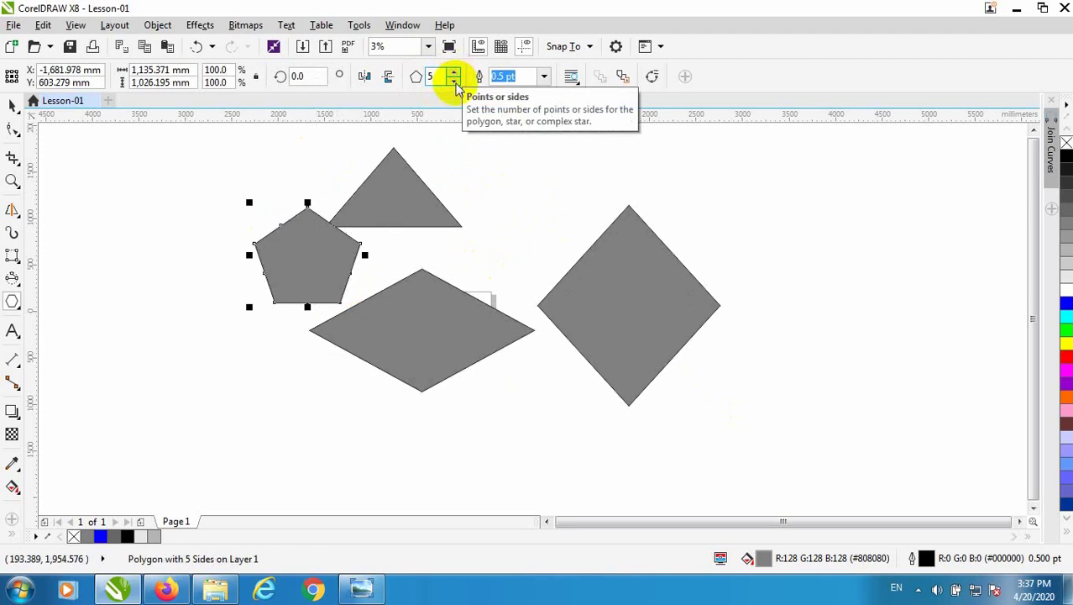
left_click(454, 81)
left_click(454, 81)
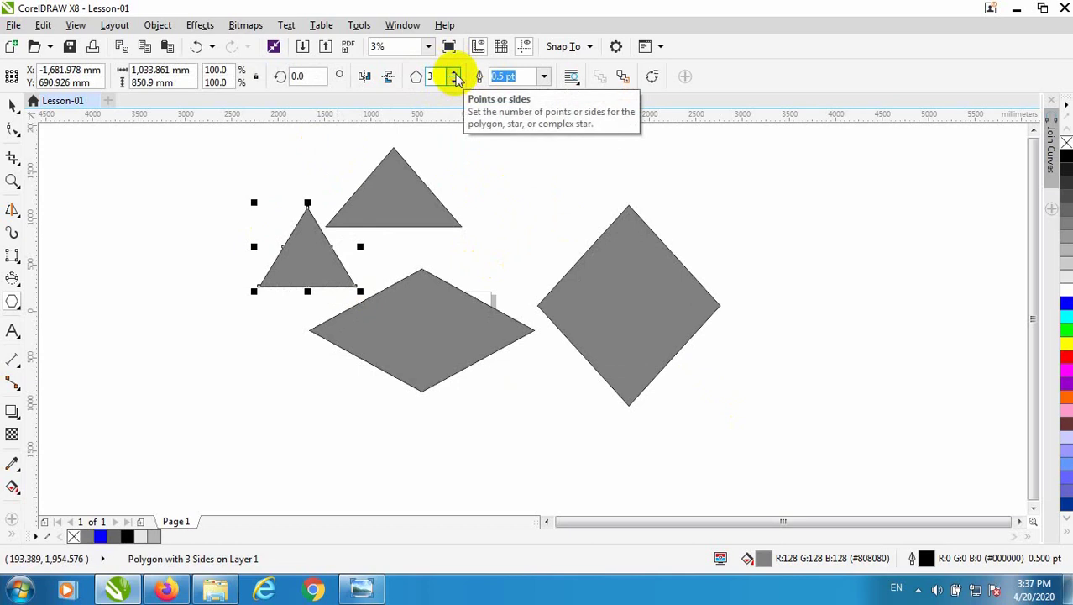
Set the smaller triangle's number of sides to 10
left_click(454, 74)
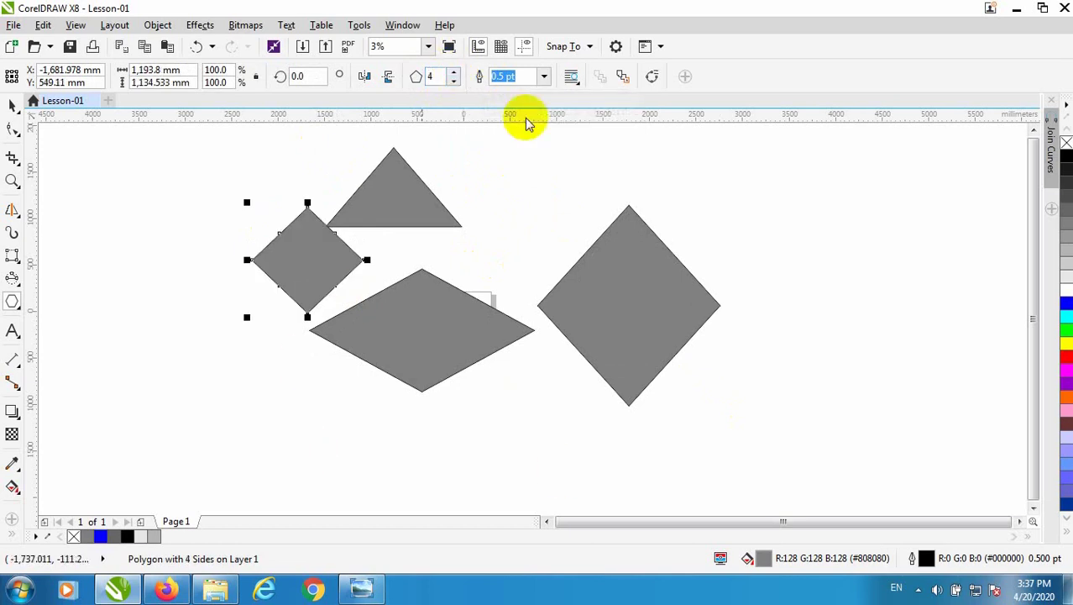
left_click(454, 74)
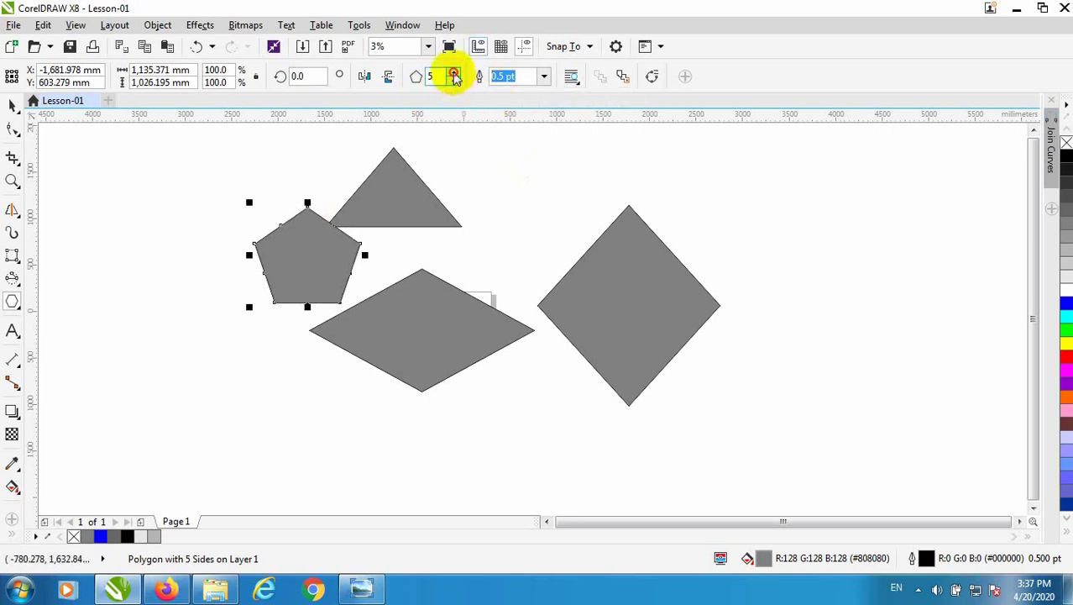
left_click(454, 73)
left_click(454, 74)
left_click(455, 74)
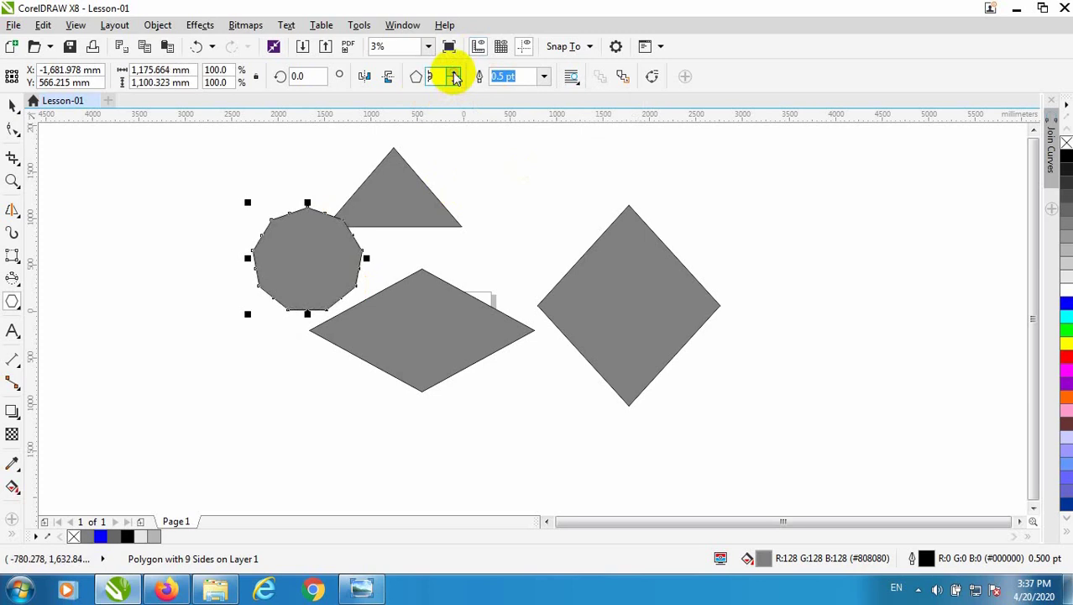
left_click(454, 74)
left_click(455, 74)
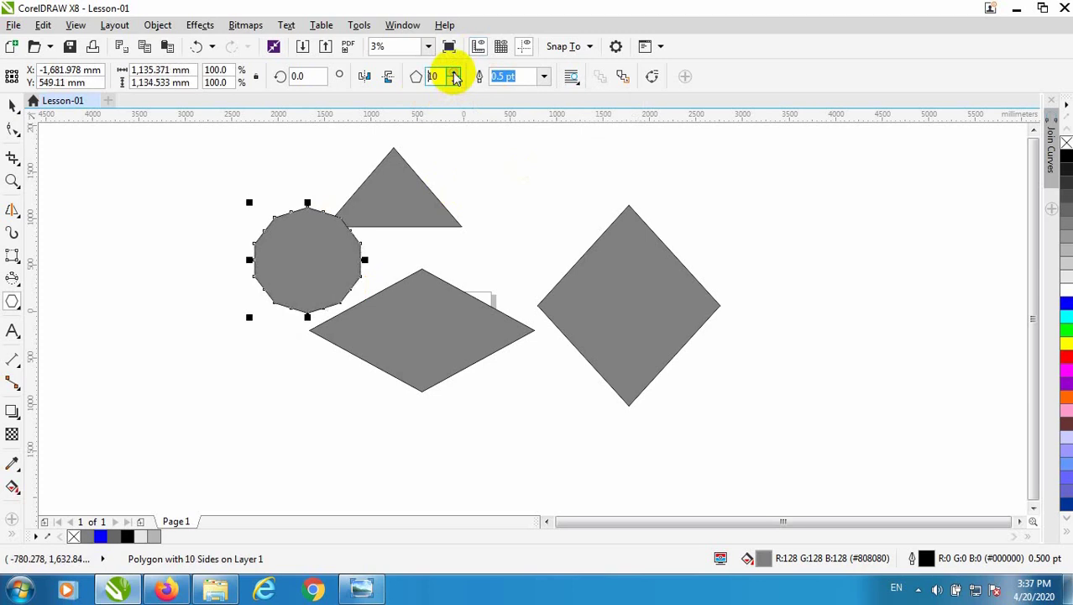
Draw a three-pointed star about 3138 by 2248 mm to the left of the polygons with the Star tool
left_click(22, 309)
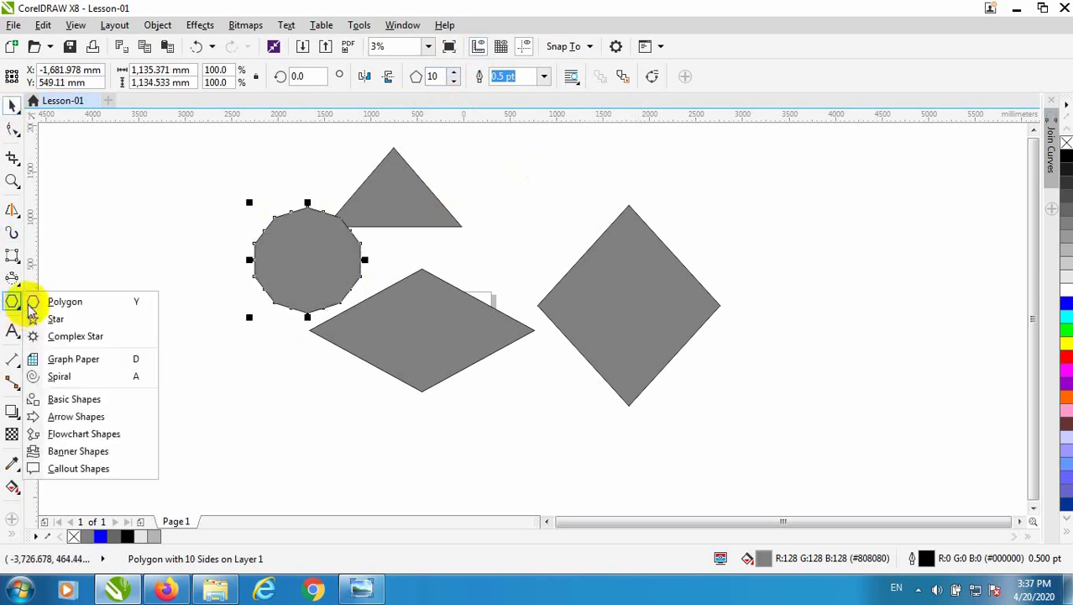
left_click(53, 319)
scroll(275, 323, "down", 1)
left_click_drag(177, 264, 341, 401)
Draw a nine-pointed complex star about 2885 by 2677 mm to the upper left of the three-pointed star
left_click(22, 311)
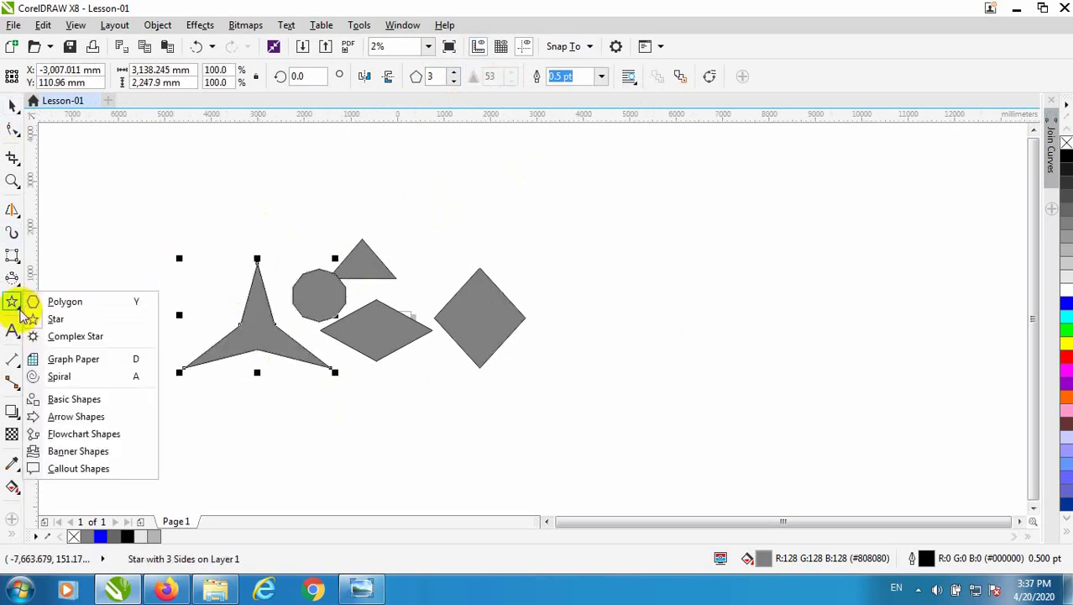
left_click(213, 383)
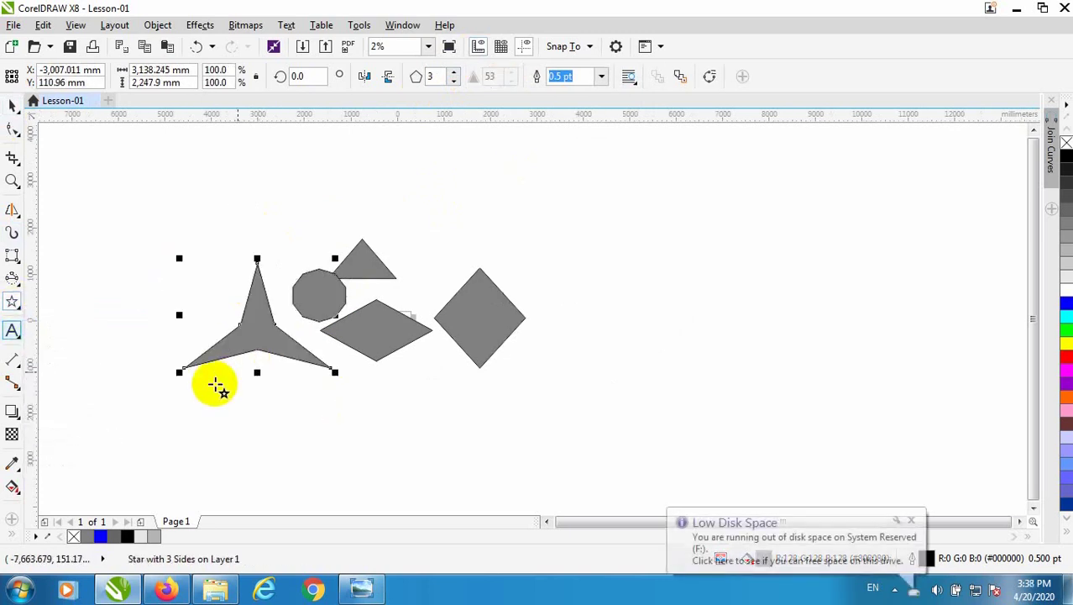
left_click(22, 309)
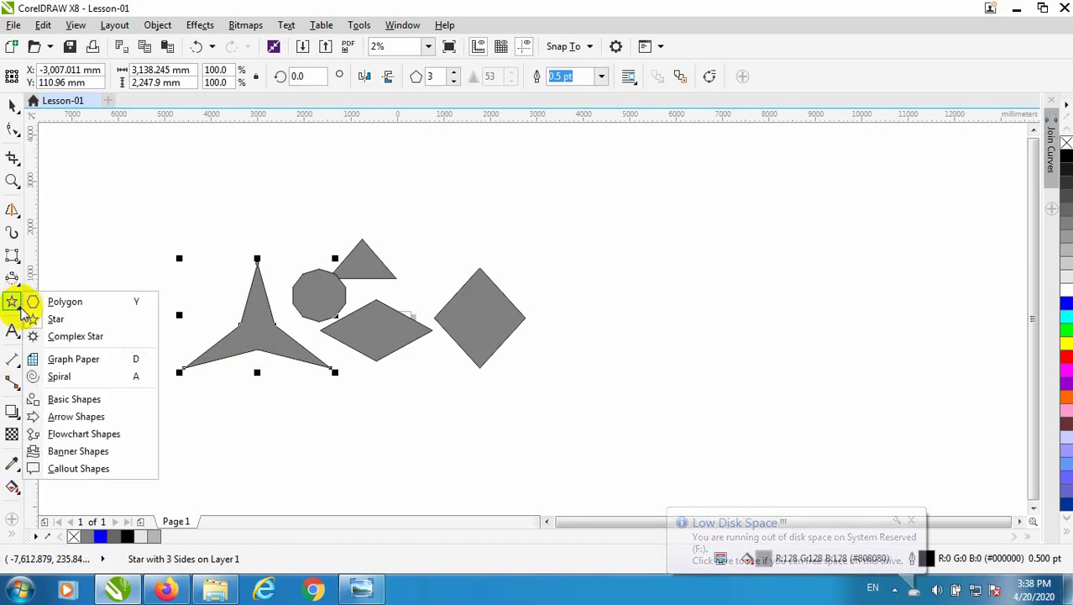
left_click(108, 340)
left_click_drag(194, 328, 287, 360)
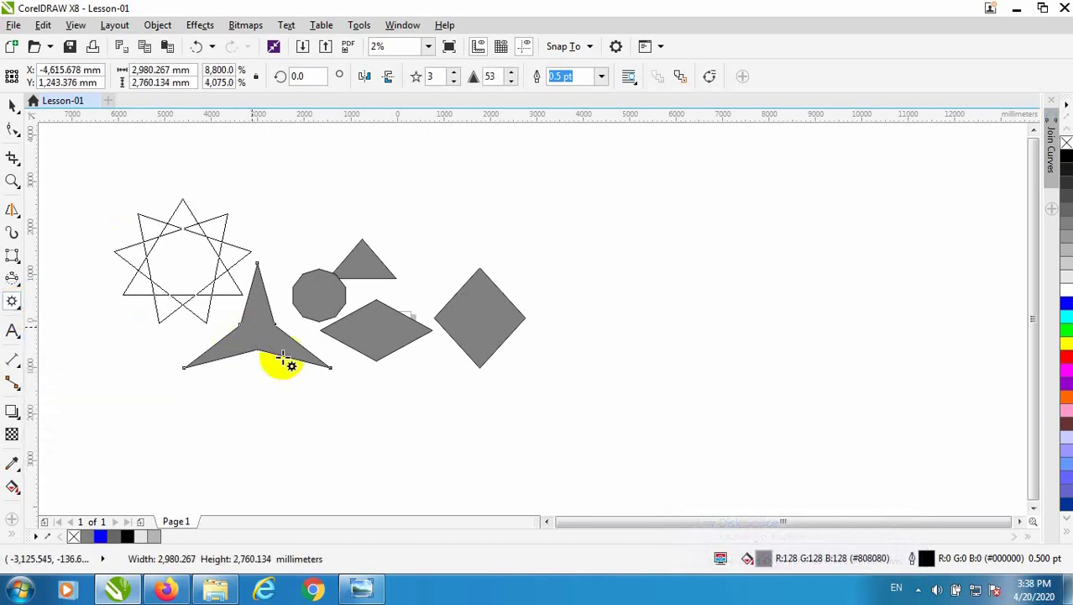
Draw a one-column, four-row graph paper grid right of the tall diamond and a three-column, four-row grid below the polygons
left_click(19, 313)
left_click(72, 359)
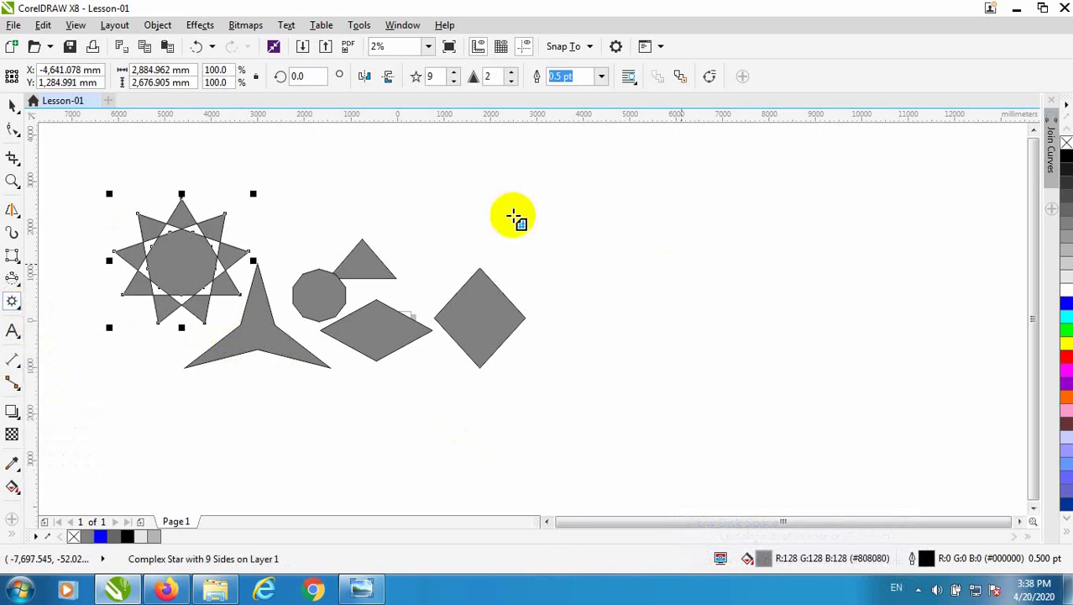
left_click_drag(658, 375, 722, 357)
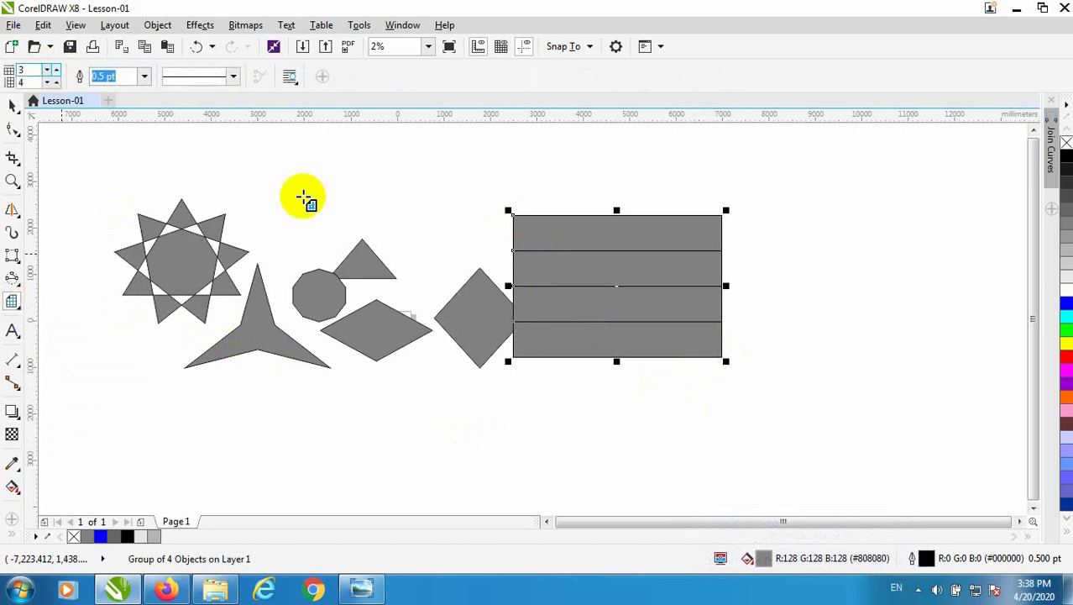
left_click_drag(312, 400, 524, 473)
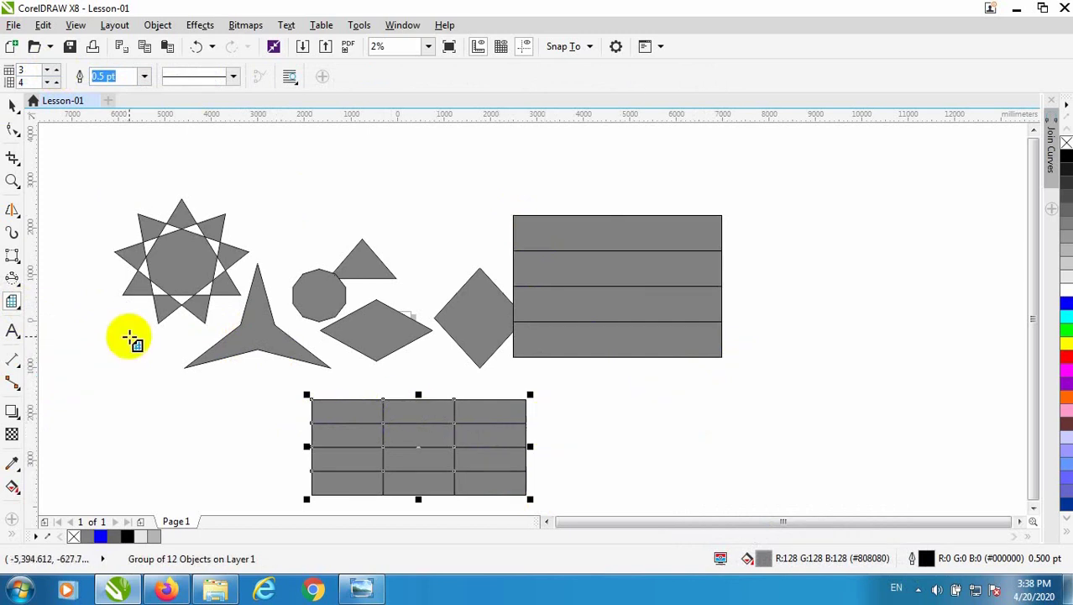
Draw a four-revolution symmetrical spiral about 5249 by 3895 mm above the complex star
left_click(20, 309)
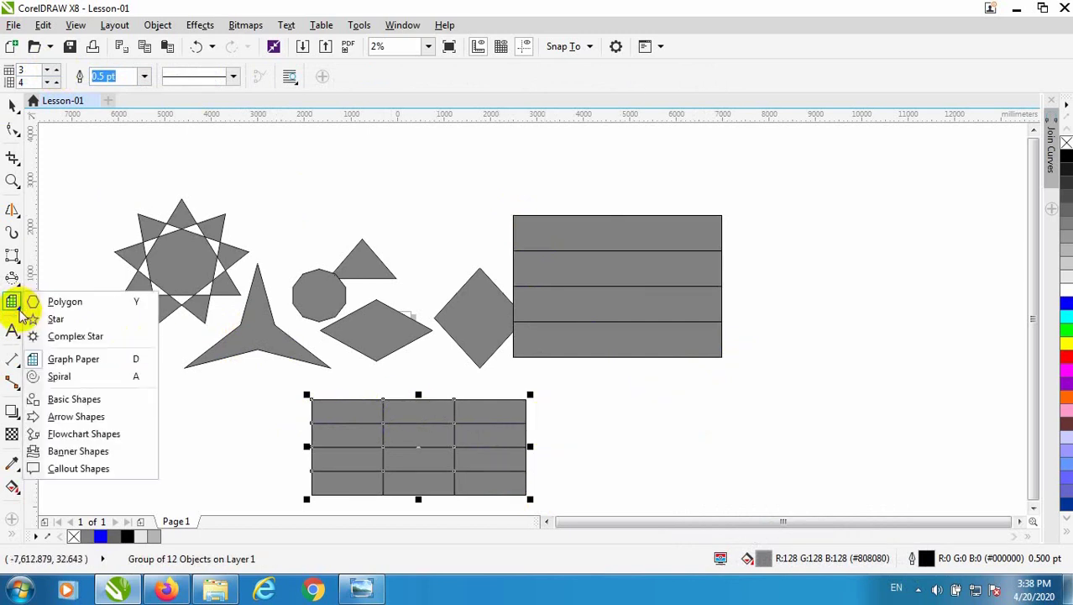
left_click(69, 376)
key("F3")
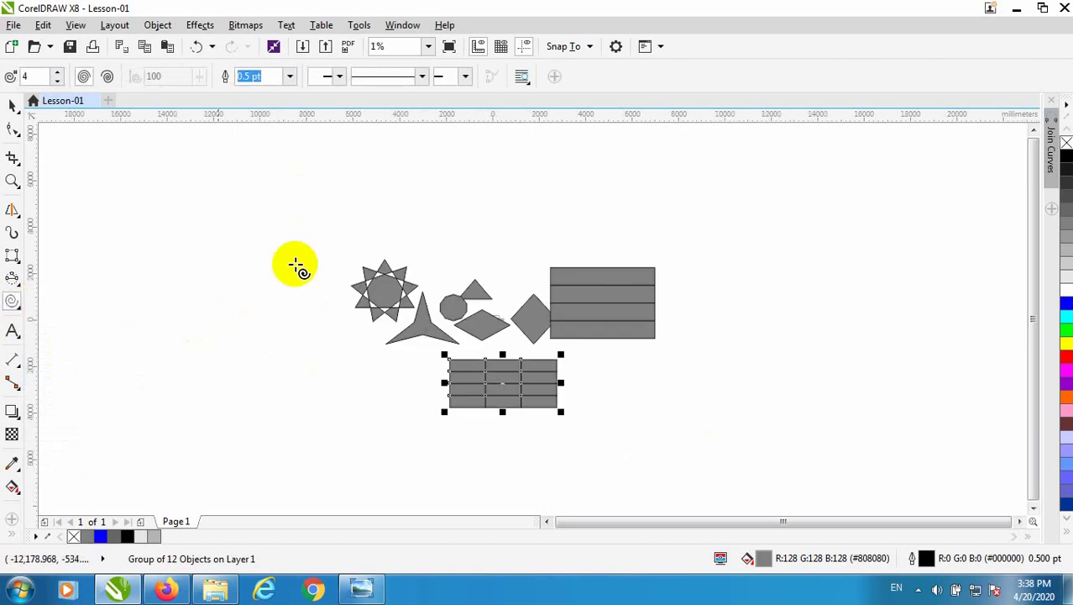
left_click_drag(306, 233, 430, 139)
Draw a trapezoid about 8230 by 4945 mm to the left of the stars with the Basic Shapes tool
left_click(13, 288)
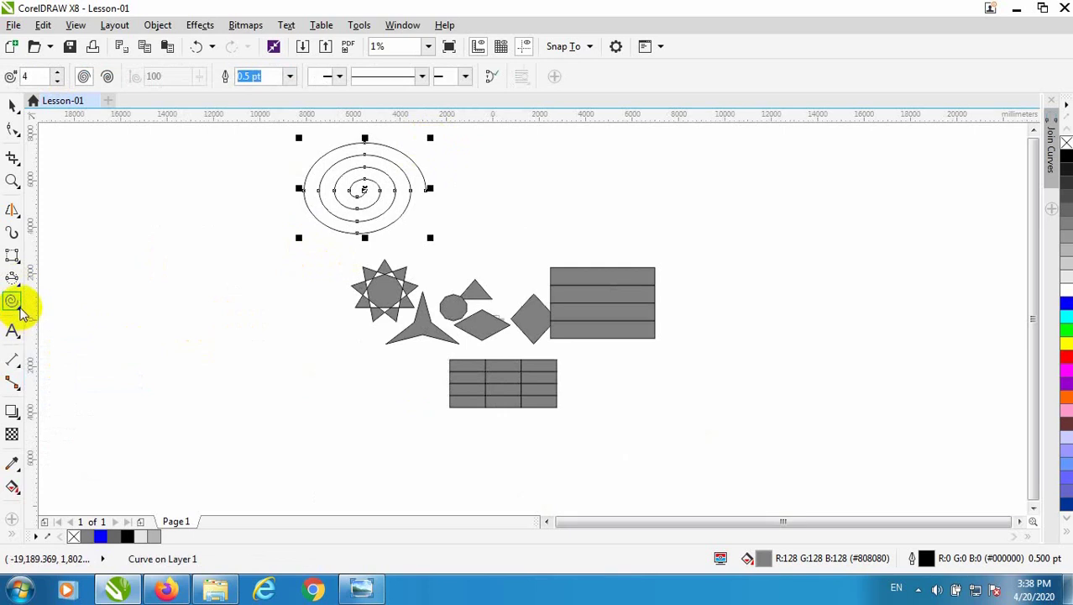
left_click(21, 308)
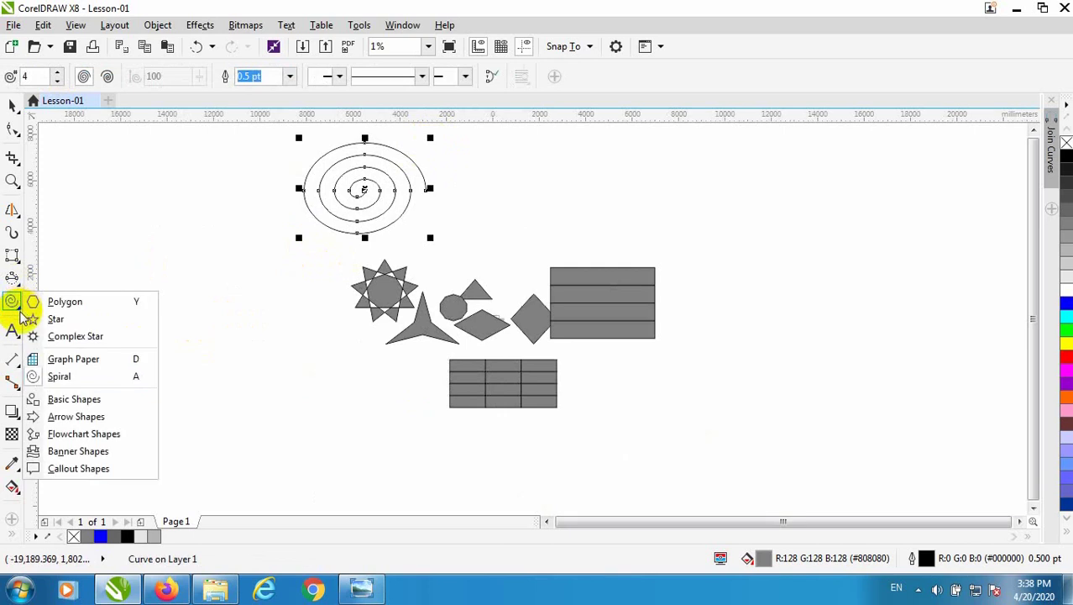
left_click(13, 333)
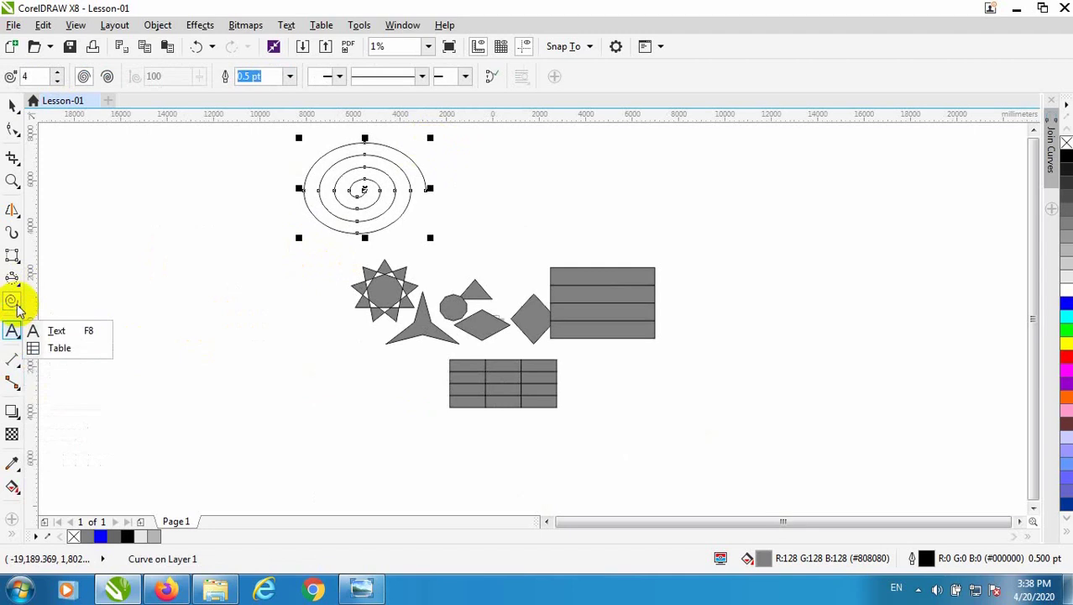
left_click(13, 301)
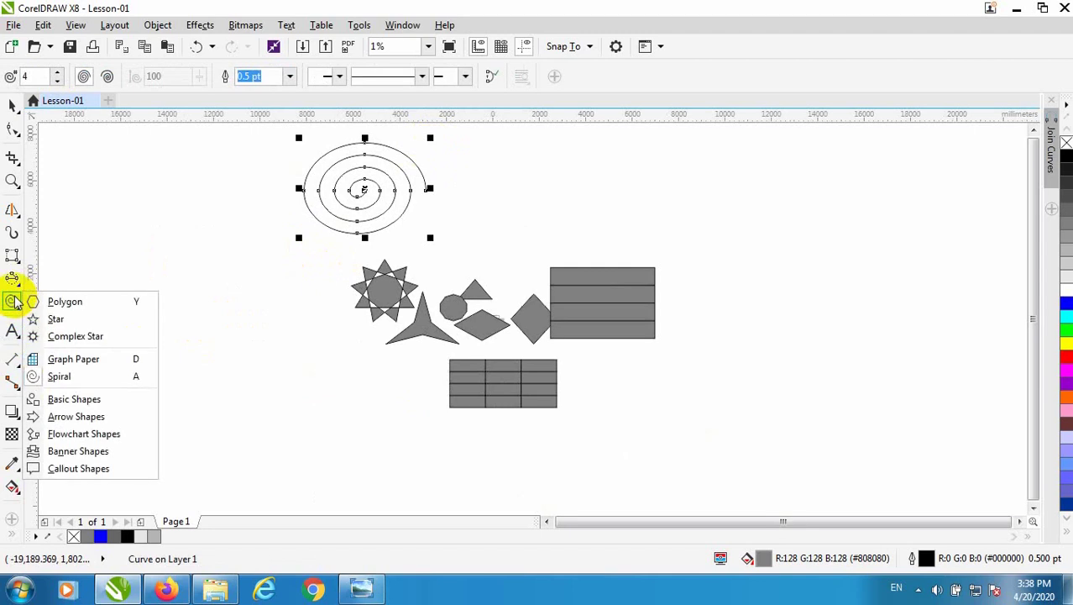
left_click(73, 400)
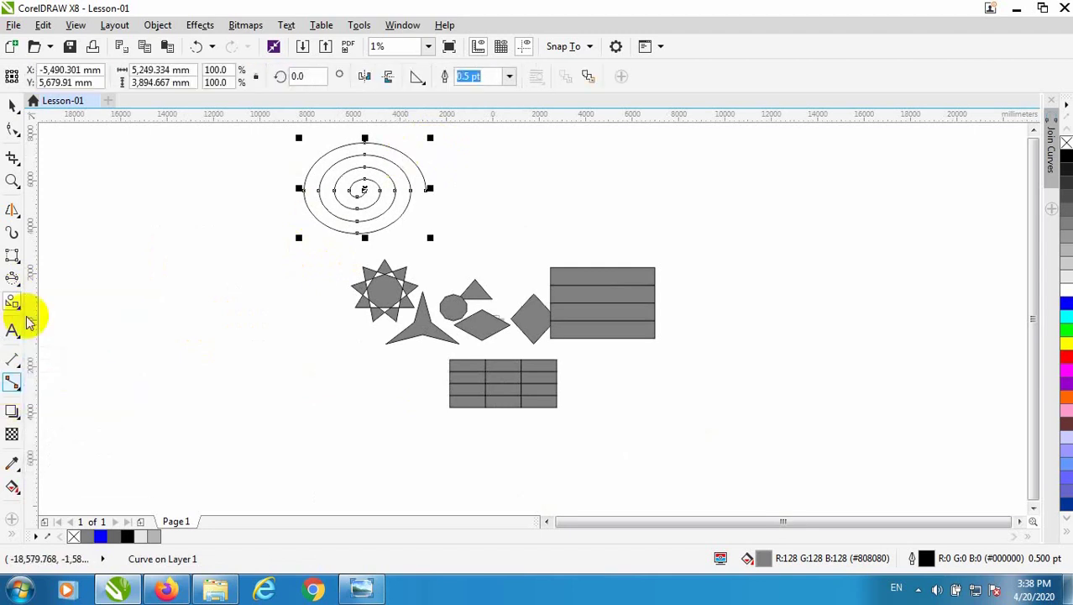
left_click(425, 82)
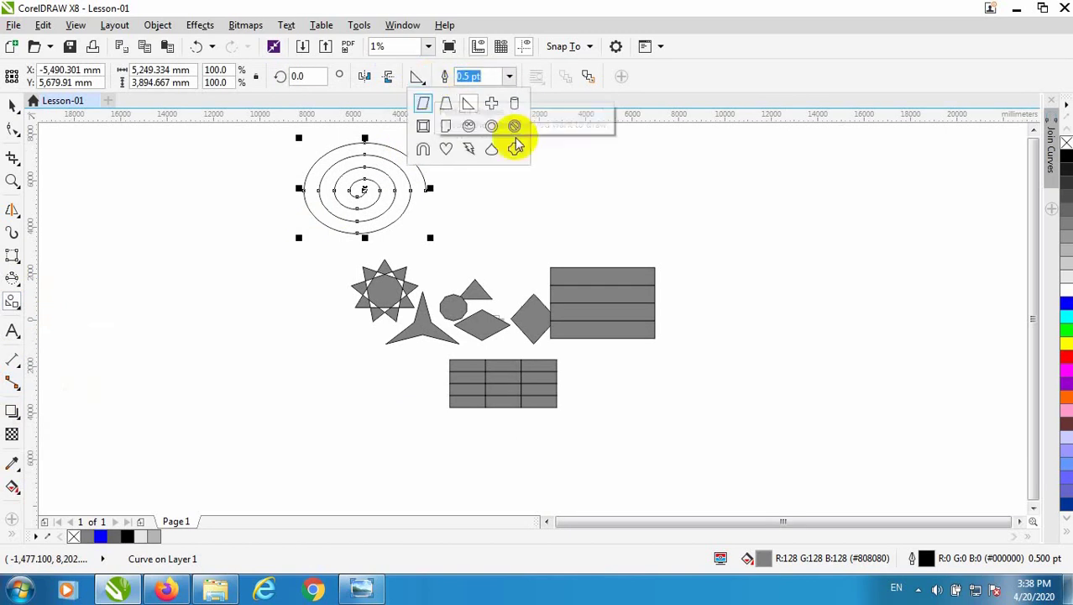
left_click(446, 108)
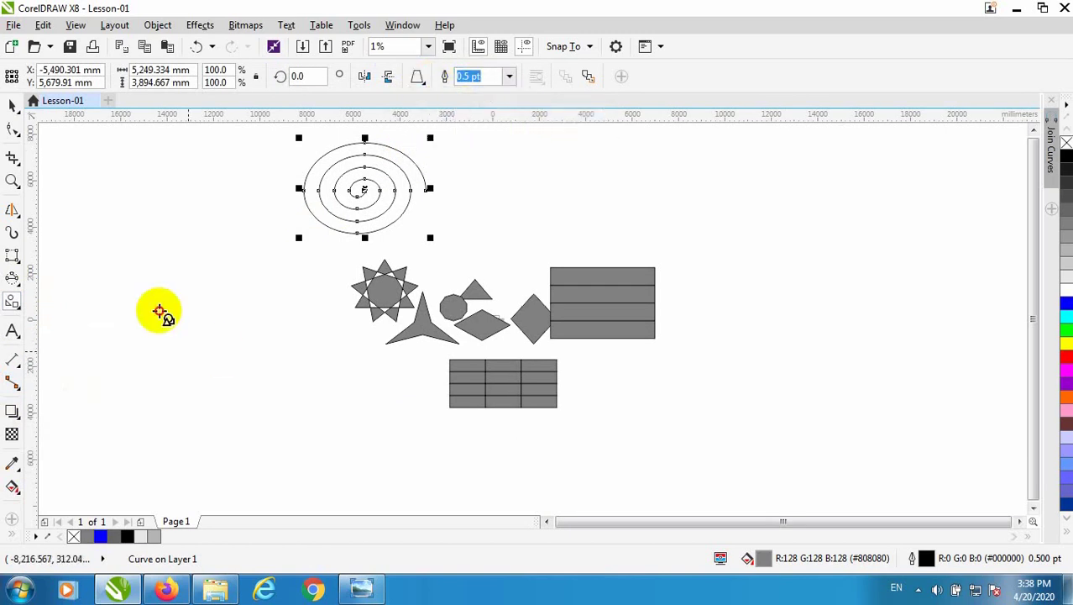
left_click_drag(149, 304, 350, 427)
Draw the prohibition-sign basic shape about 5893 by 4504 mm to the right of the spiral
left_click(436, 87)
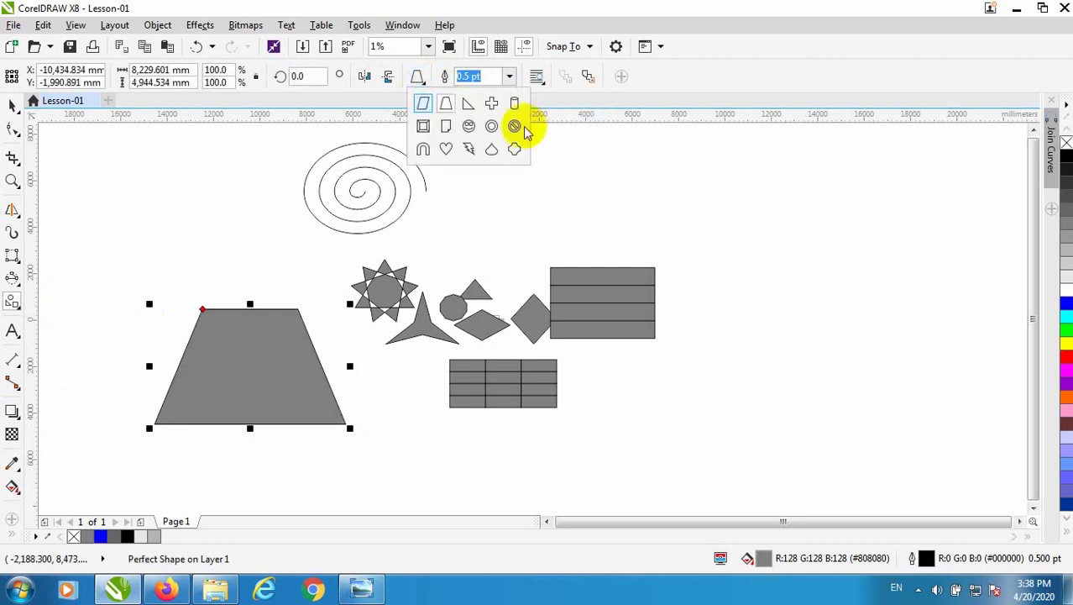
left_click(514, 150)
left_click_drag(501, 186, 626, 264)
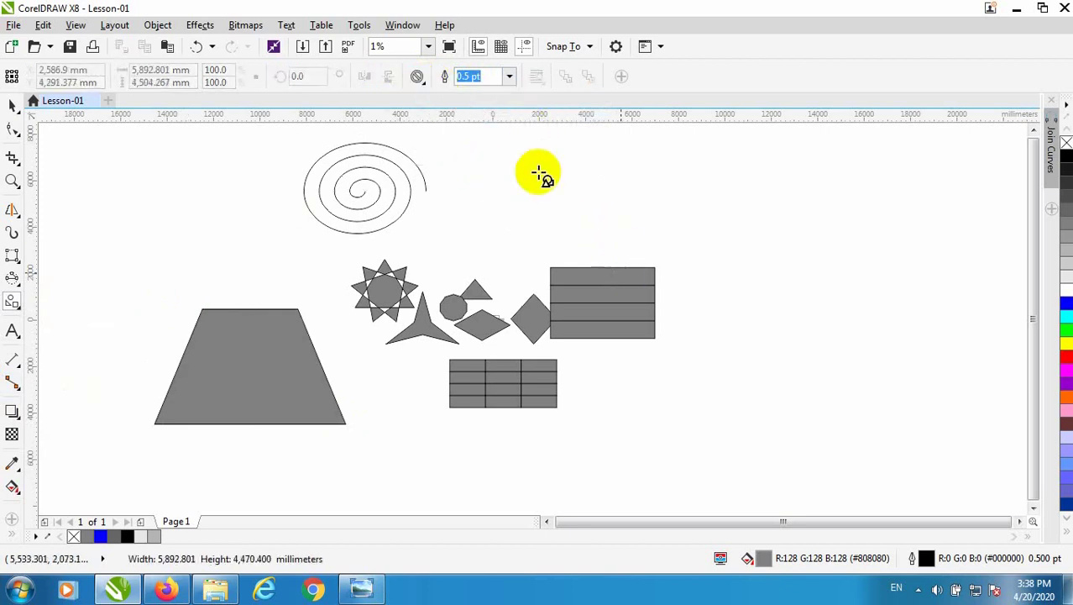
Draw a heart basic shape about 6096 by 5012 mm overlapping the lower part of the three-column grid
left_click(426, 88)
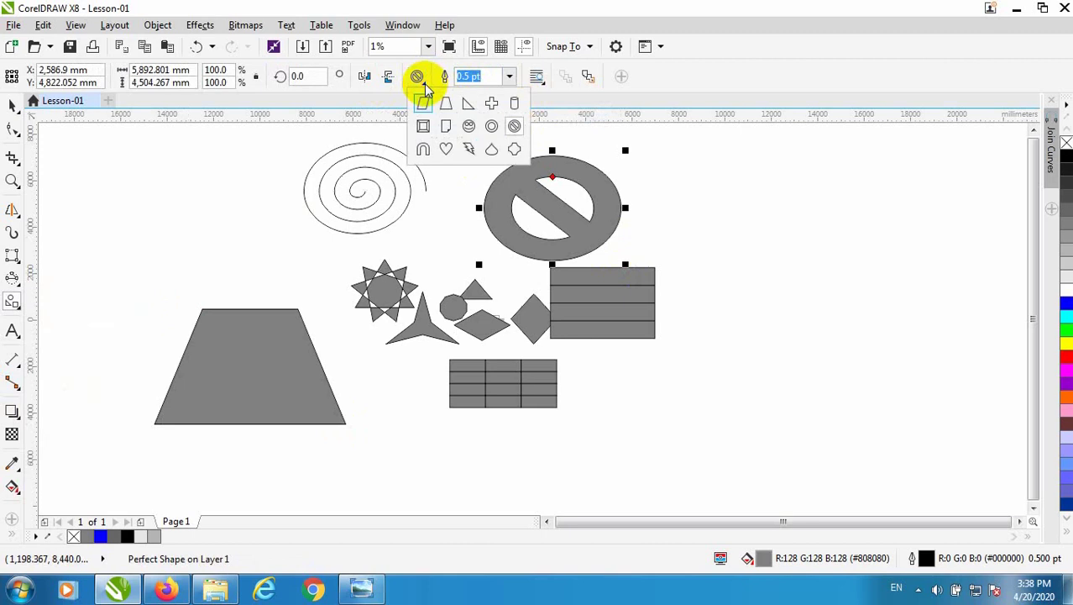
left_click(448, 144)
scroll(508, 512, "down", 1)
left_click_drag(364, 337, 515, 463)
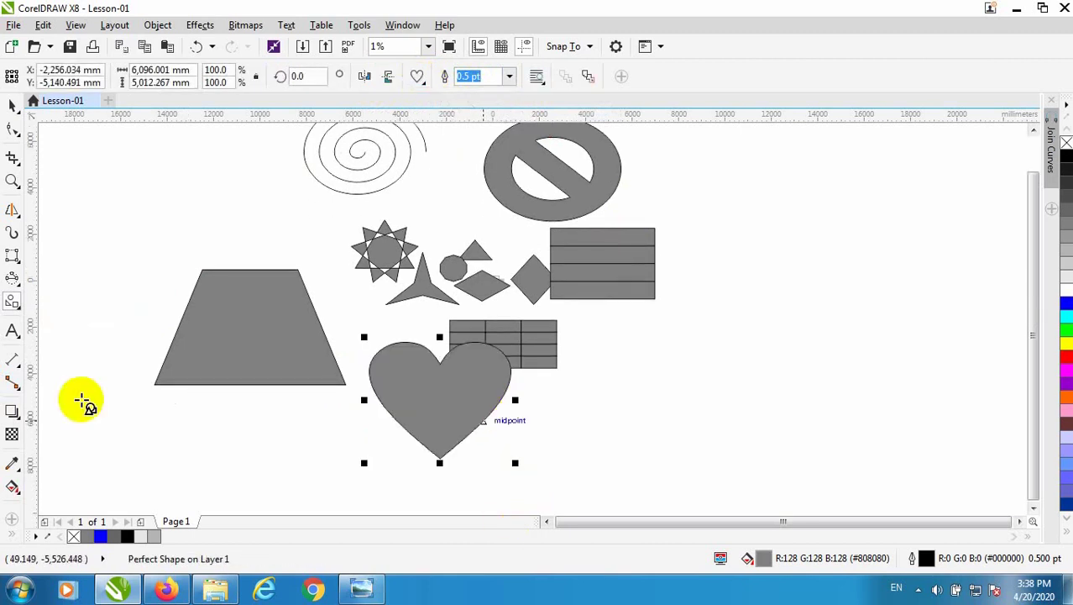
Draw a four-way arrow shape about 6096 by 9584 mm in the empty area right of the grids with the Arrow Shapes tool
left_click(12, 302)
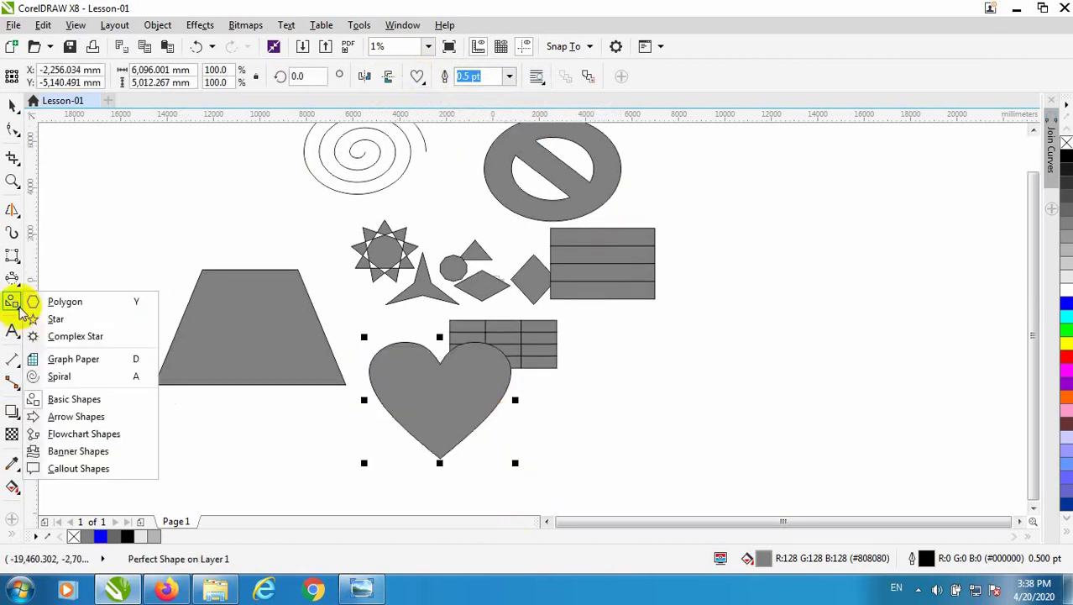
left_click(99, 418)
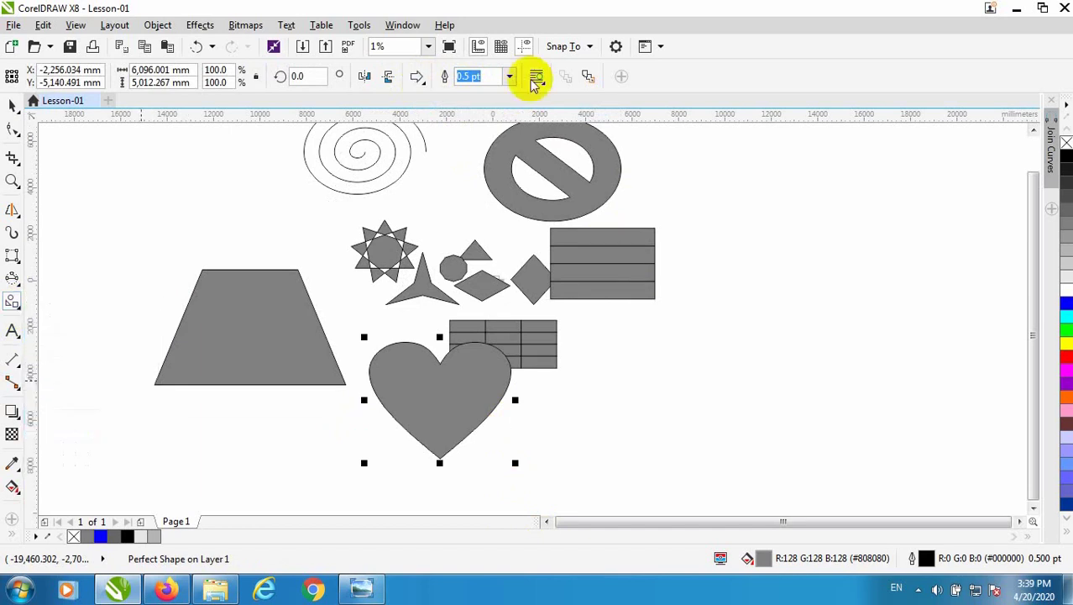
left_click(424, 84)
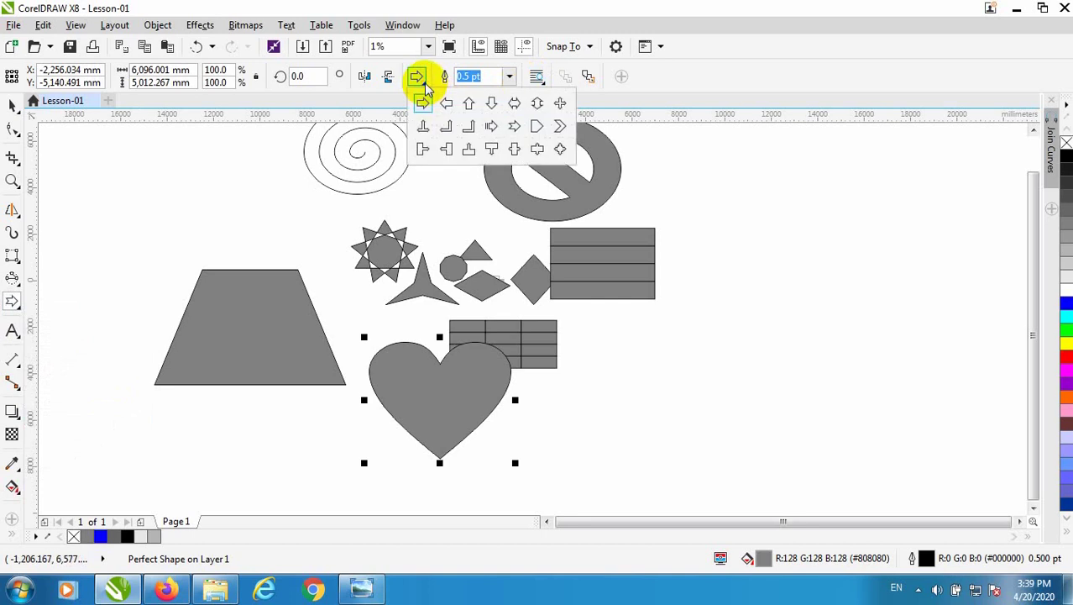
left_click(560, 148)
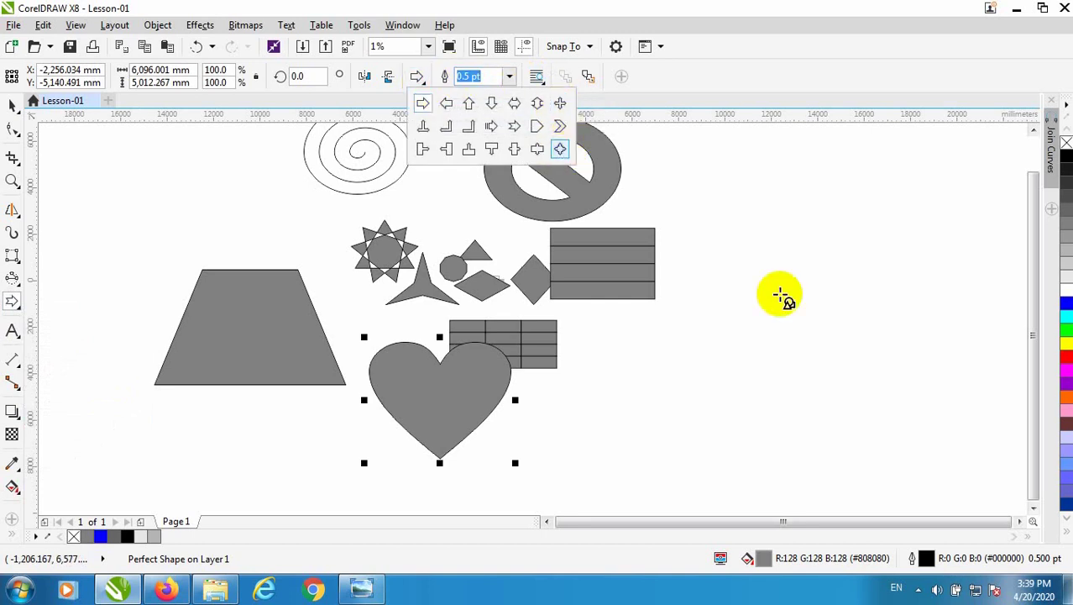
left_click_drag(689, 250, 841, 482)
Draw a left-pointing callout arrow about 8183 by 7004 mm overlapping the upper part of the trapezoid
left_click(509, 76)
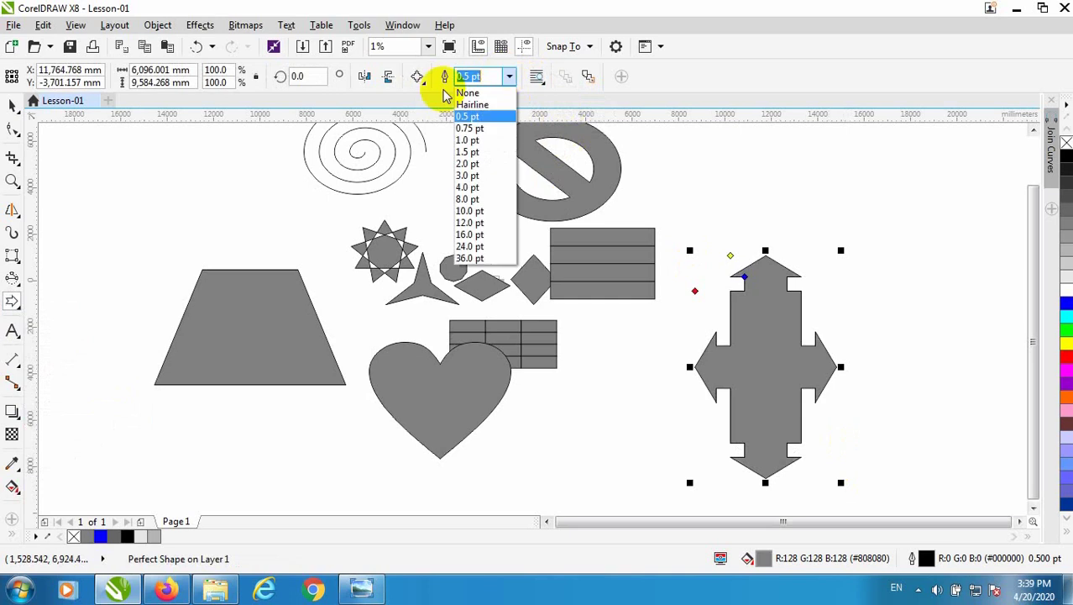
left_click(419, 82)
left_click(420, 81)
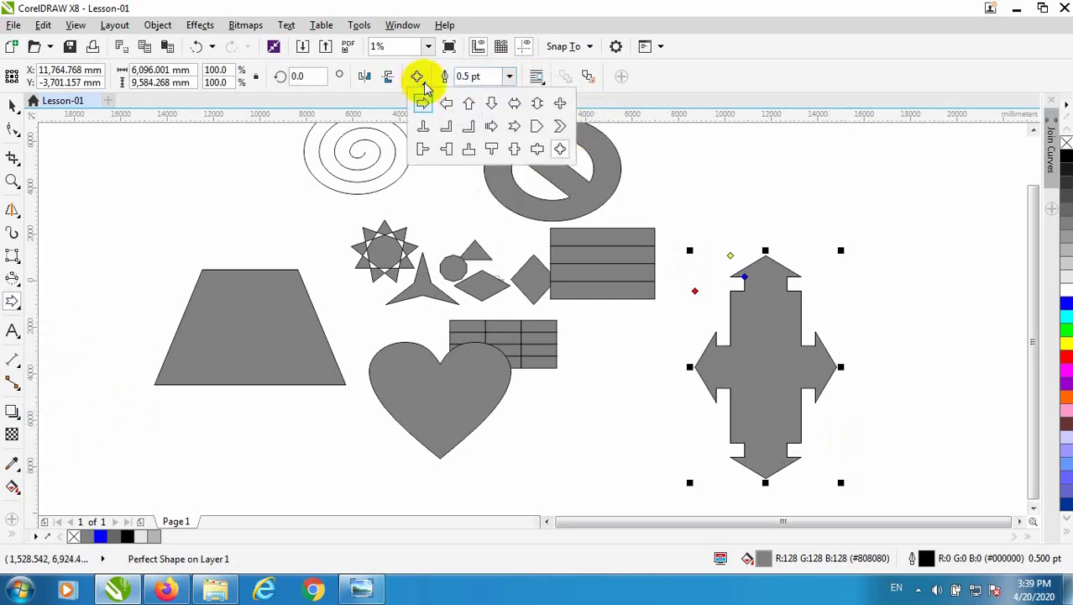
left_click(444, 156)
left_click_drag(136, 182, 336, 354)
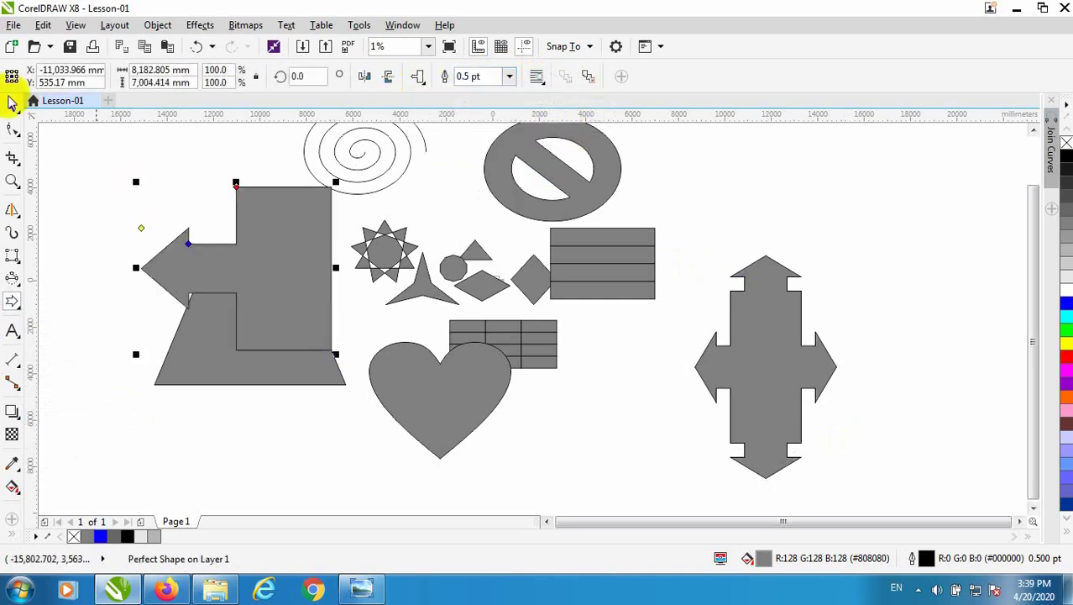
Select all the practice shapes together and delete them to clear the drawing area
scroll(499, 316, "down", 1)
left_click(677, 224)
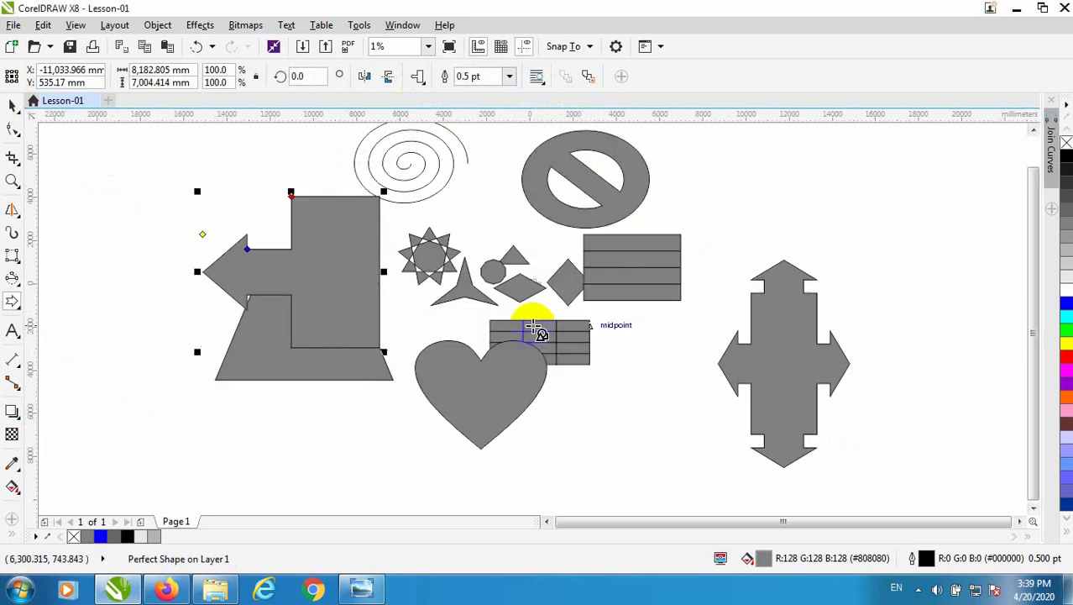
left_click(13, 106)
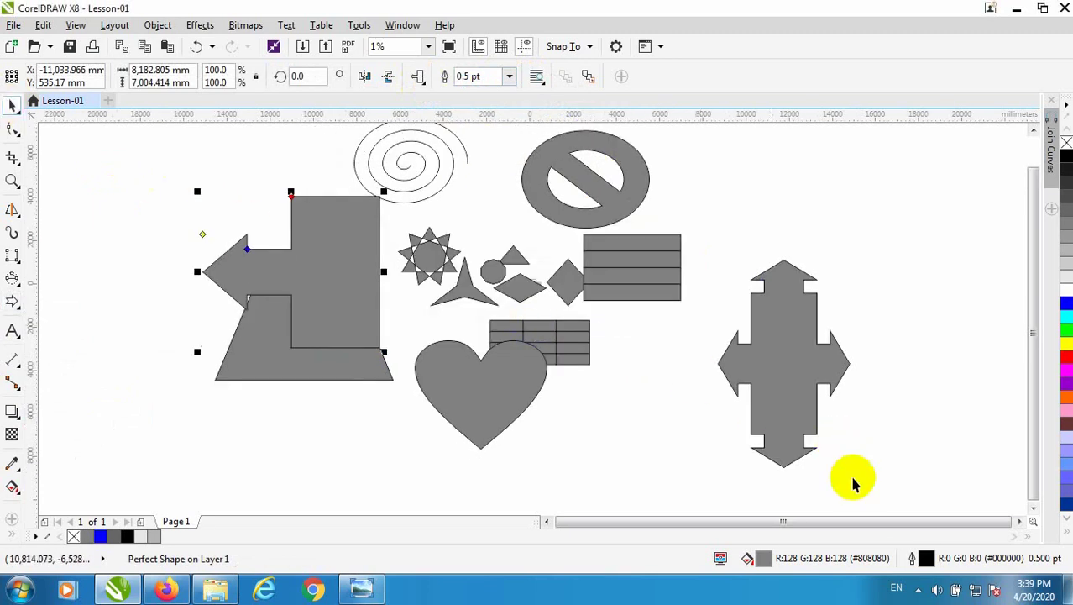
left_click_drag(857, 445, 178, 196)
key("Delete")
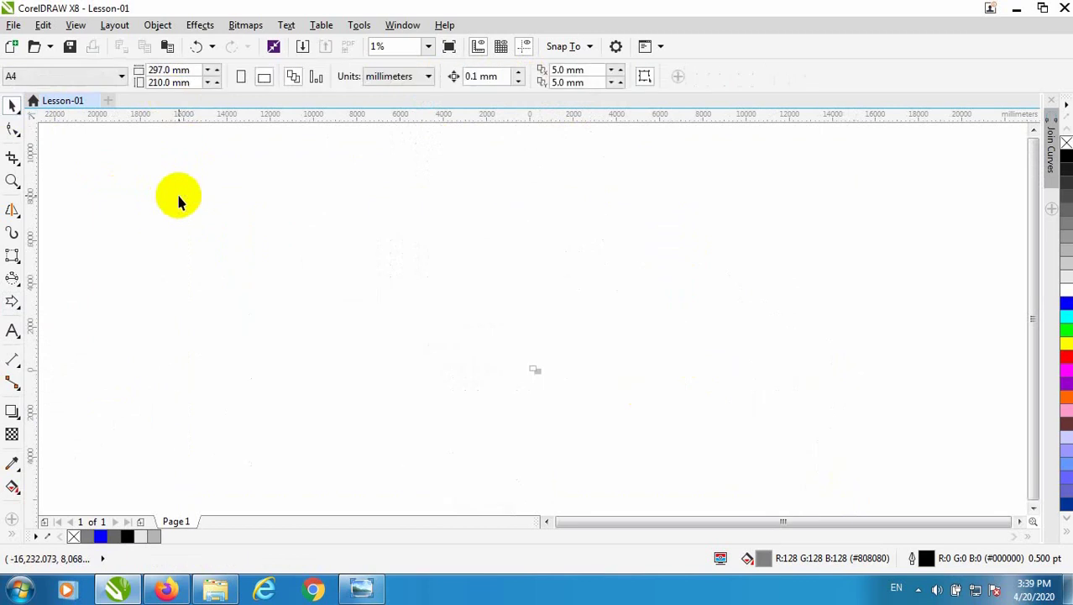
Draw the flowchart rectangle with two vertical dividers, about 11357 by 7608 mm, near the middle of the drawing area
left_click(20, 308)
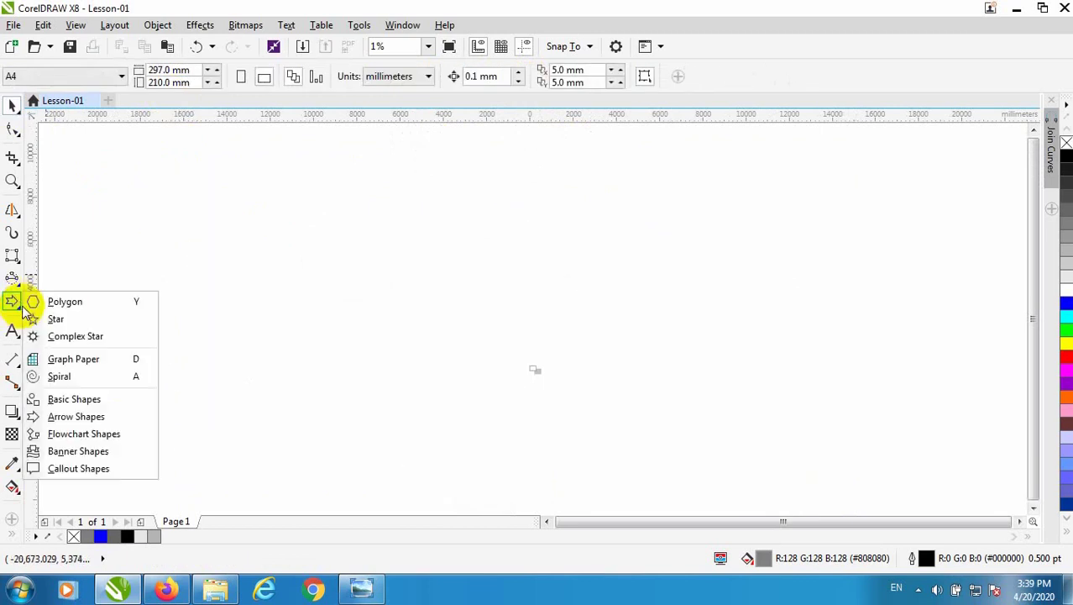
left_click(124, 433)
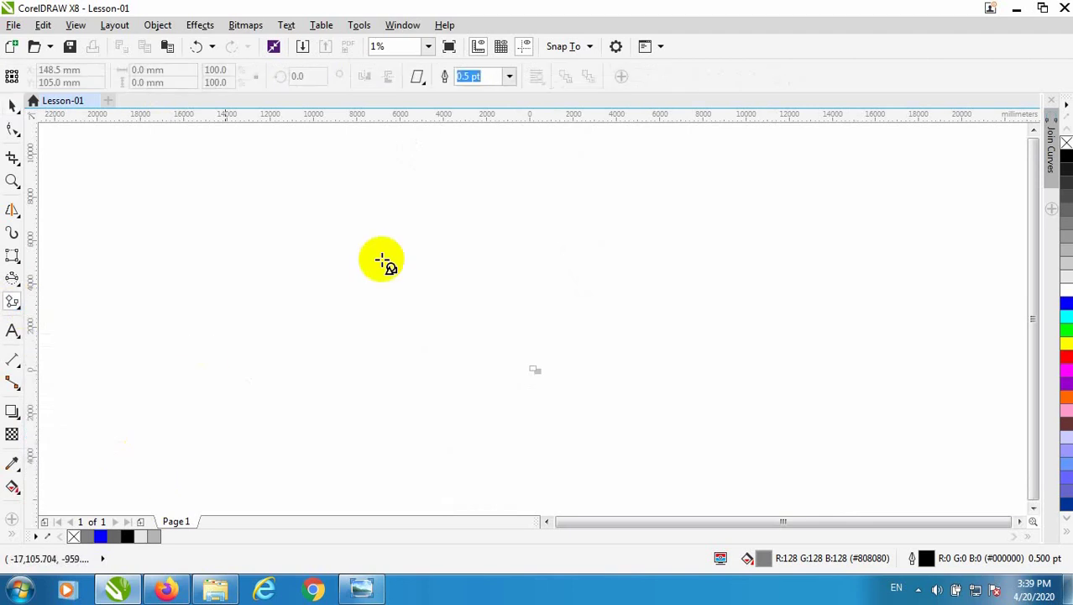
left_click(417, 77)
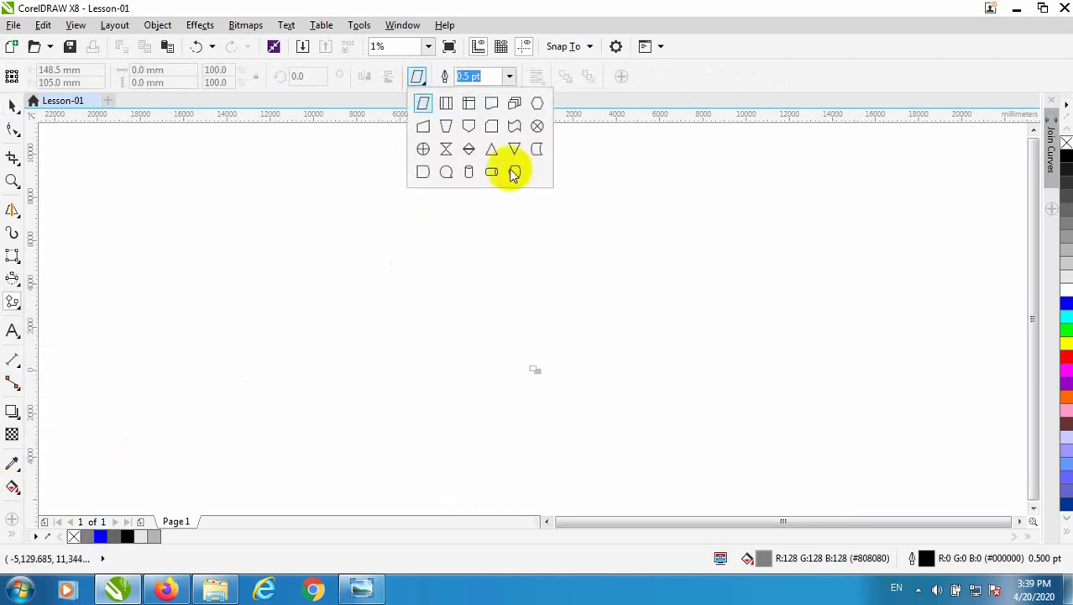
left_click(446, 106)
left_click_drag(335, 257, 580, 422)
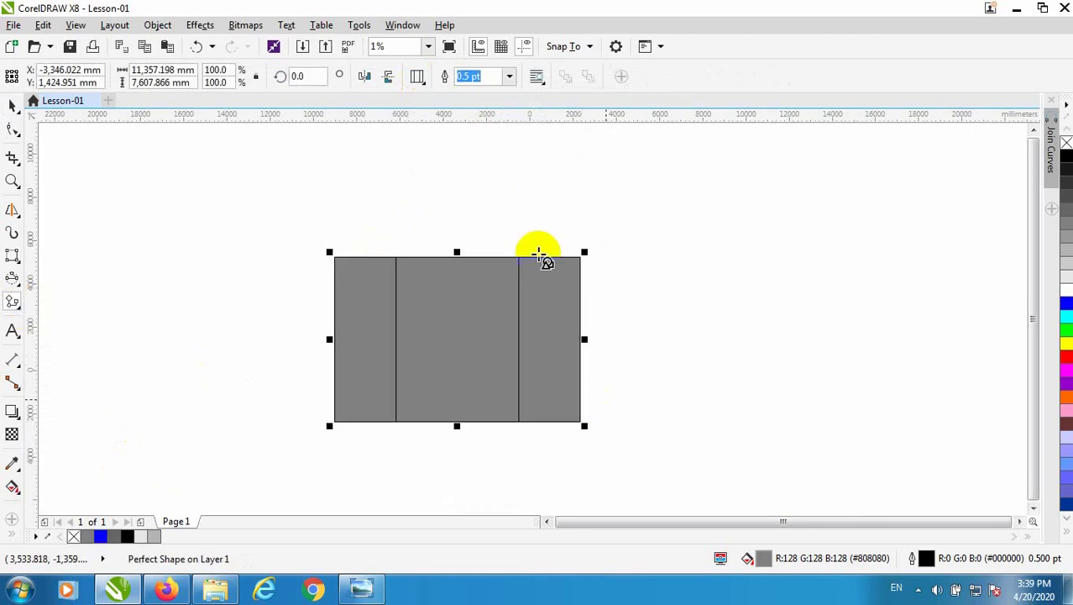
Draw the wavy flowchart shape about 8372 by 7462 mm to the right of the divided rectangle
left_click(419, 78)
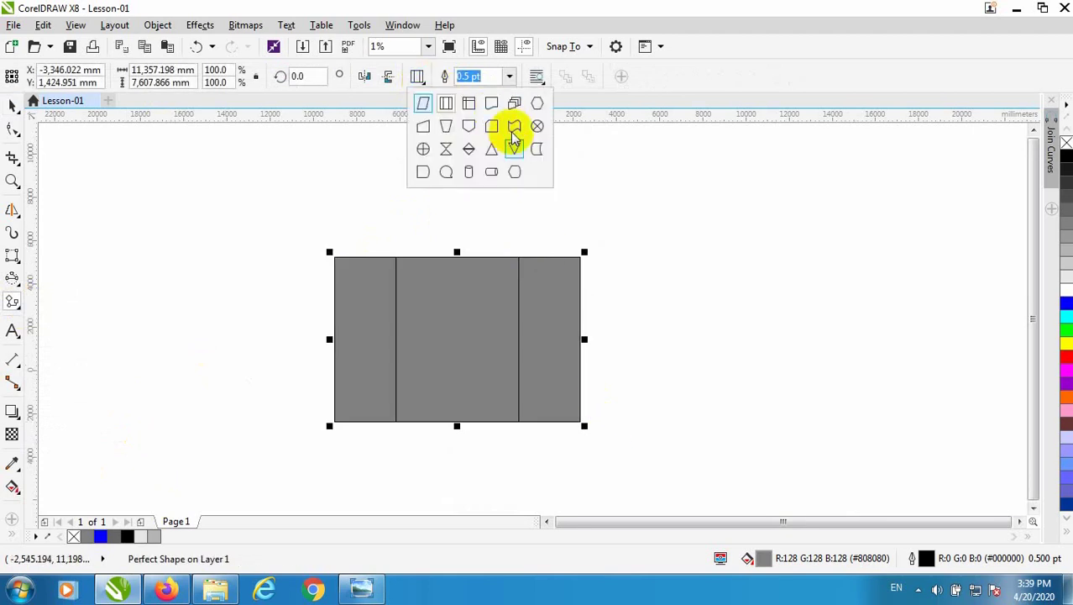
left_click(514, 138)
left_click_drag(631, 249, 821, 419)
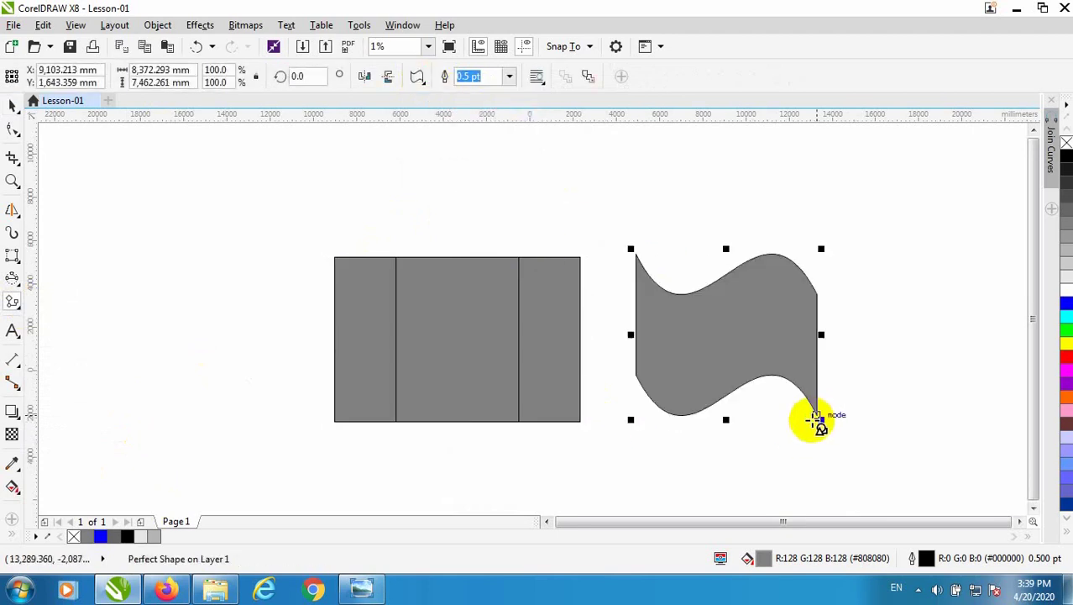
Draw the D-shaped flowchart shape about 5569 by 6006 mm above and to the left of the divided rectangle
left_click(417, 77)
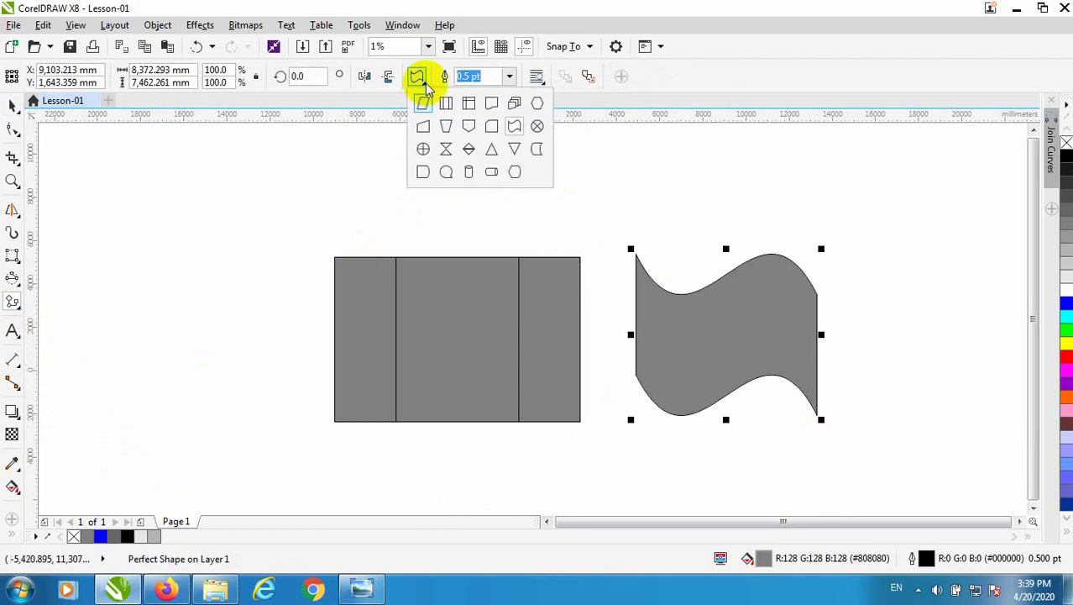
left_click(422, 172)
left_click_drag(206, 145, 333, 282)
Draw the flowchart circle with a tail, about 6079 by 6079 mm, directly above the divided rectangle
left_click(418, 76)
left_click(456, 170)
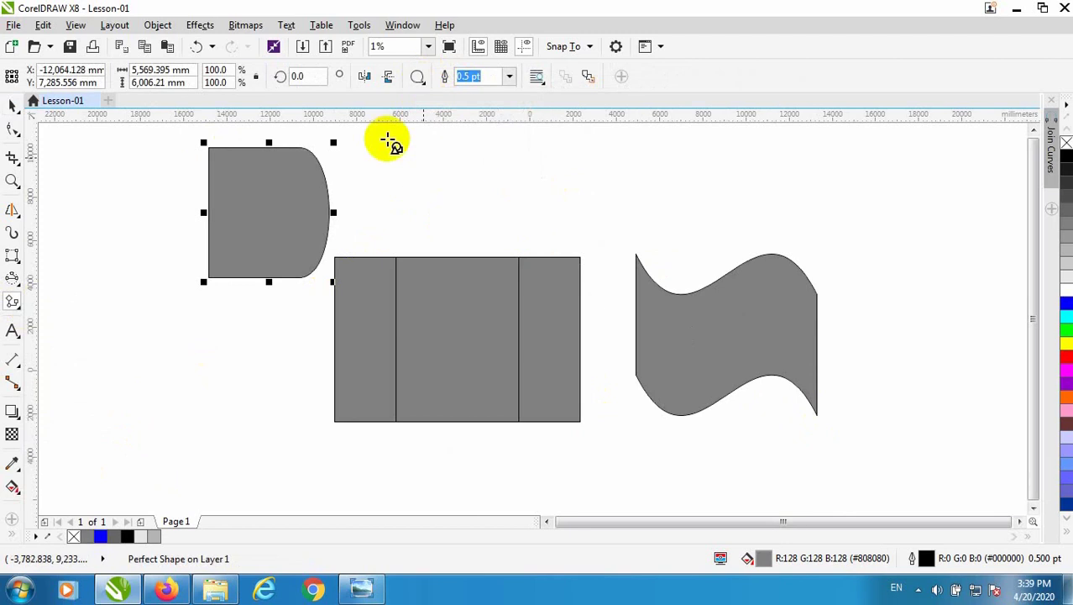
left_click_drag(388, 127, 527, 252)
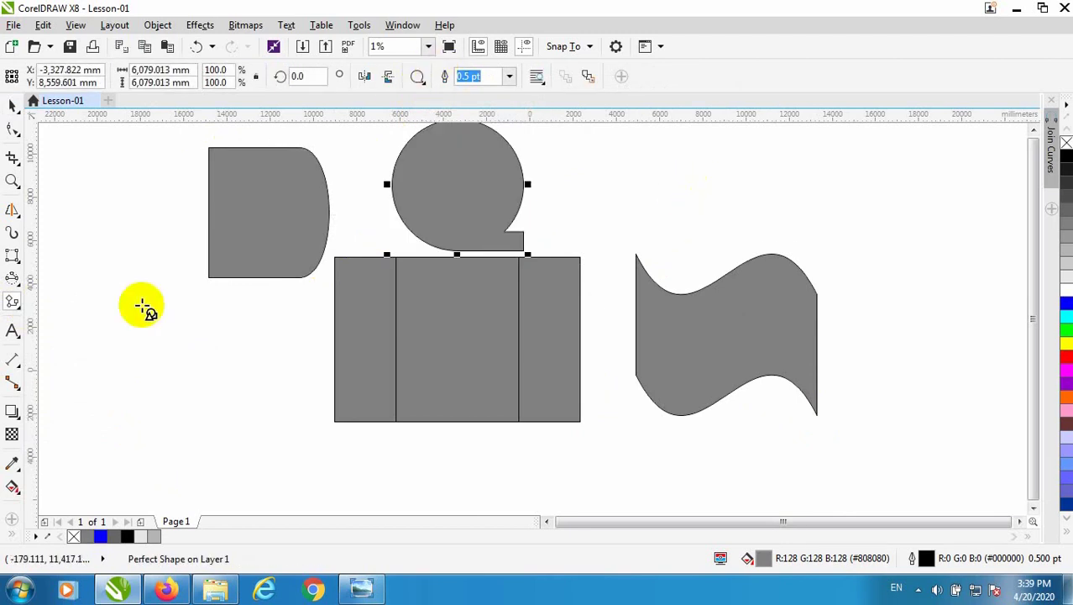
Delete the D-shaped, divided rectangle and wavy flowchart shapes together
left_click(12, 105)
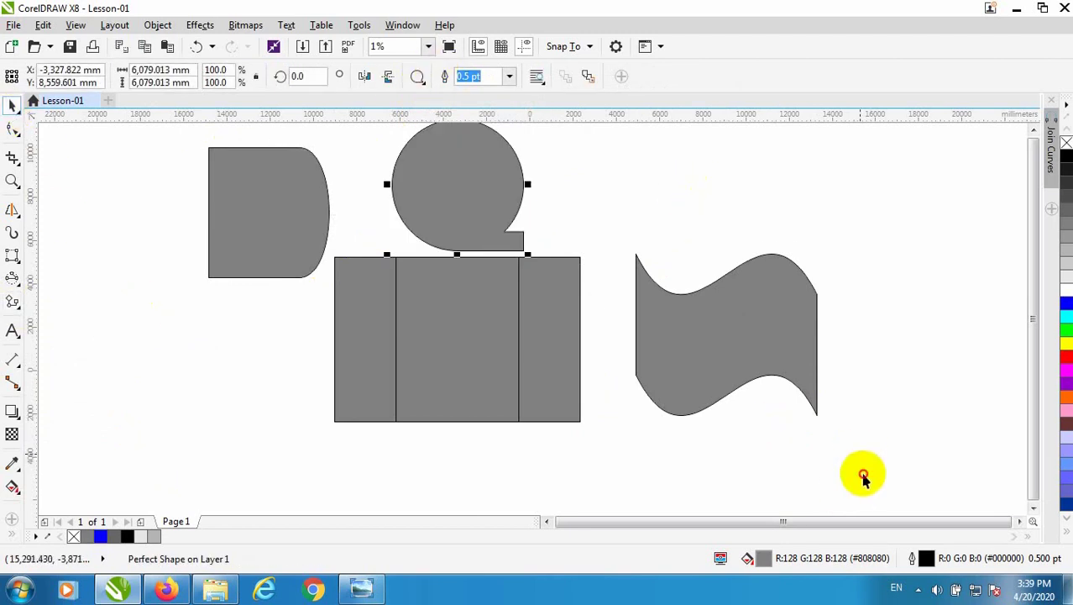
left_click_drag(833, 461, 159, 176)
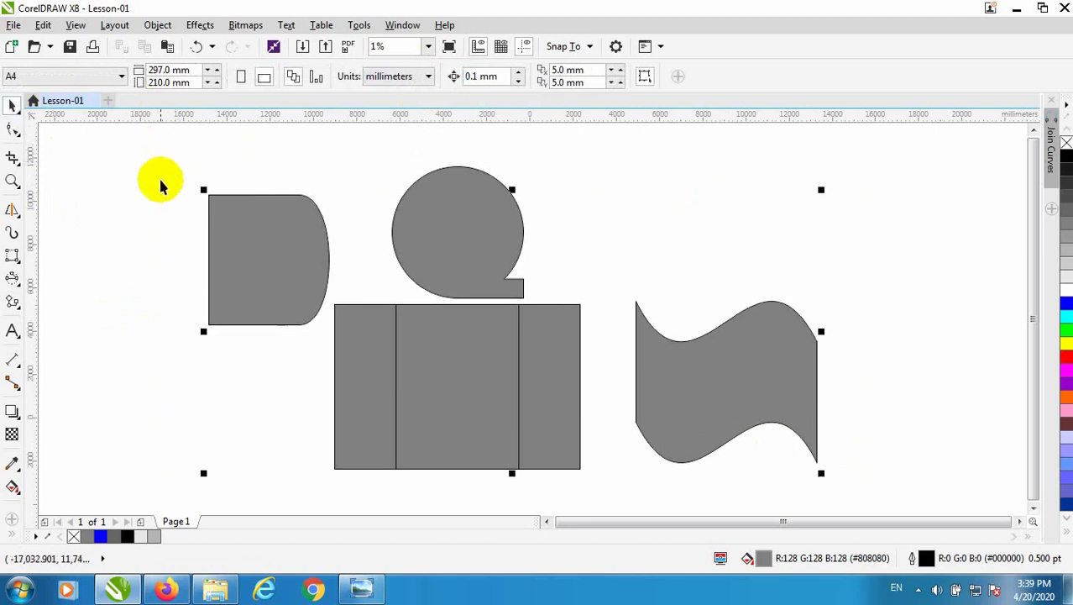
key("Delete")
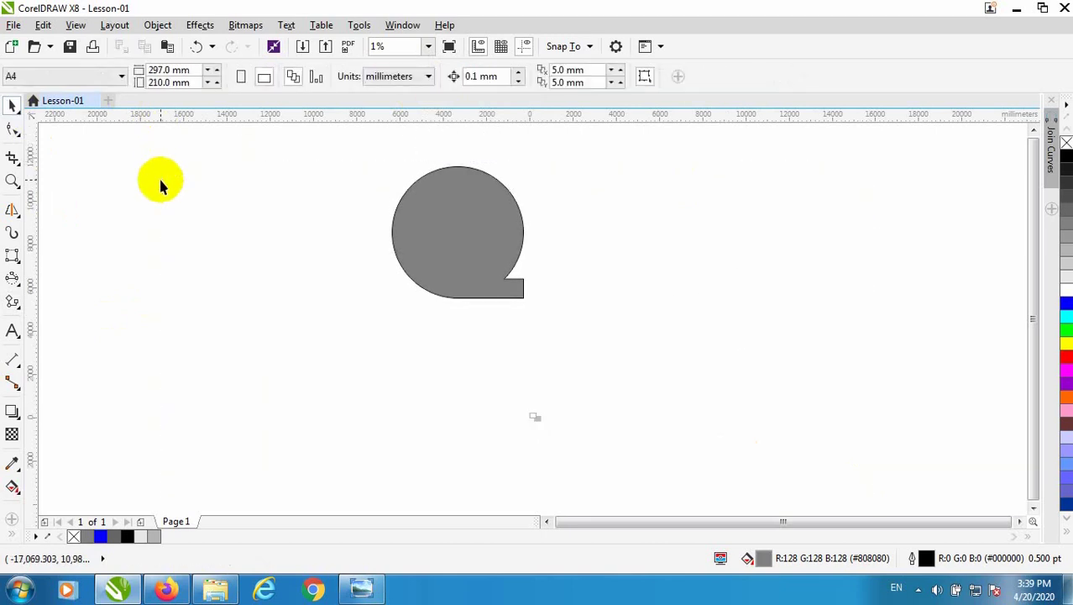
Draw a folded ribbon banner about 8190 by 5642 mm overlapping the circle's left edge with the Banner Shapes tool
left_click(20, 311)
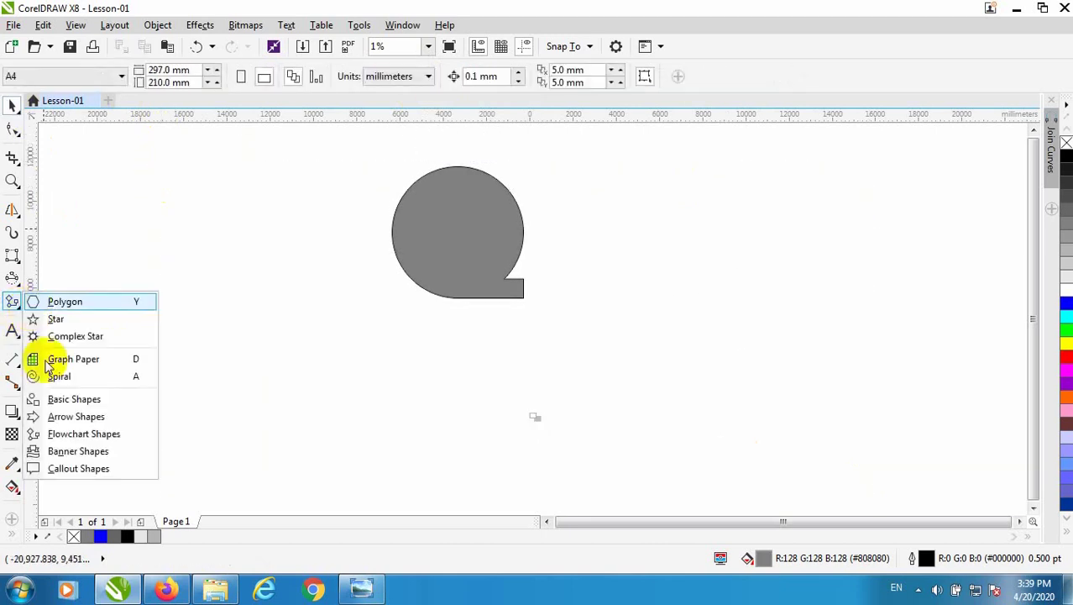
left_click(105, 458)
left_click_drag(225, 204, 412, 335)
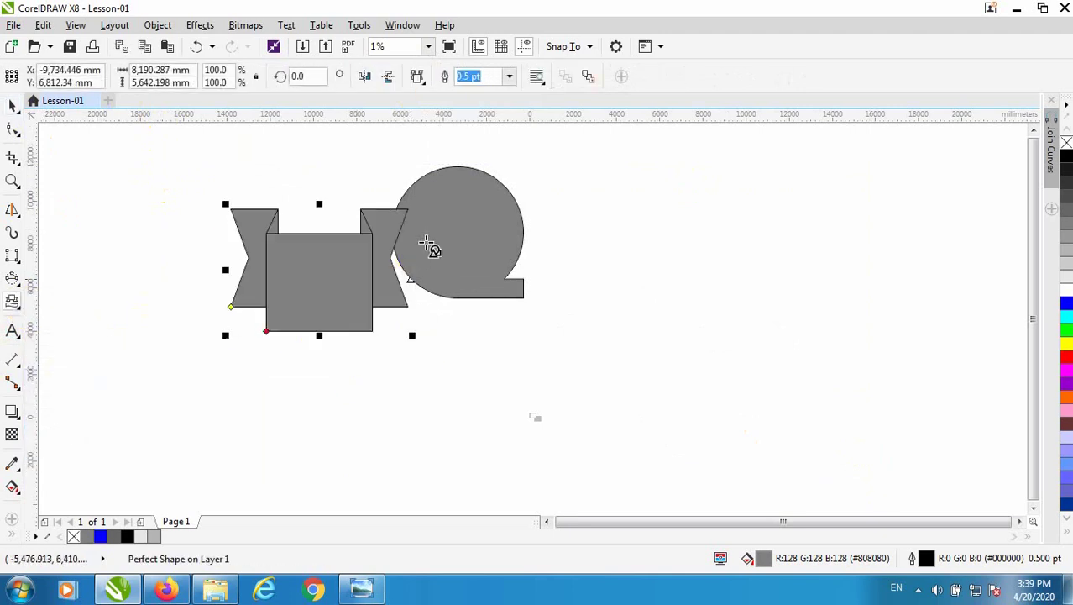
Draw the jagged explosion banner shape about 8117 by 6225 mm to the right of the circle with a tail
left_click(420, 80)
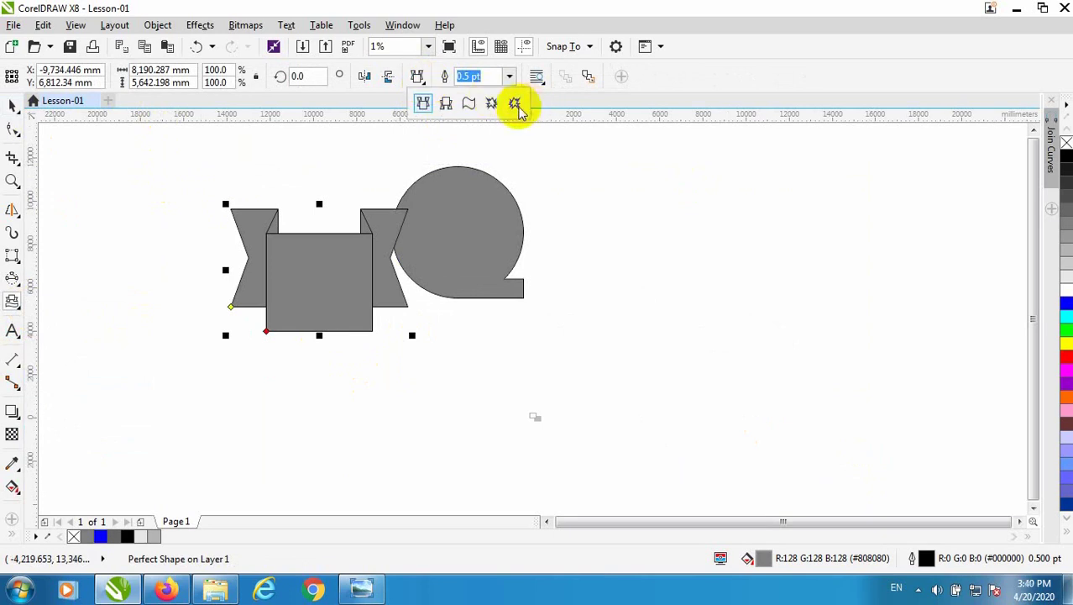
left_click(492, 103)
left_click_drag(563, 221, 748, 365)
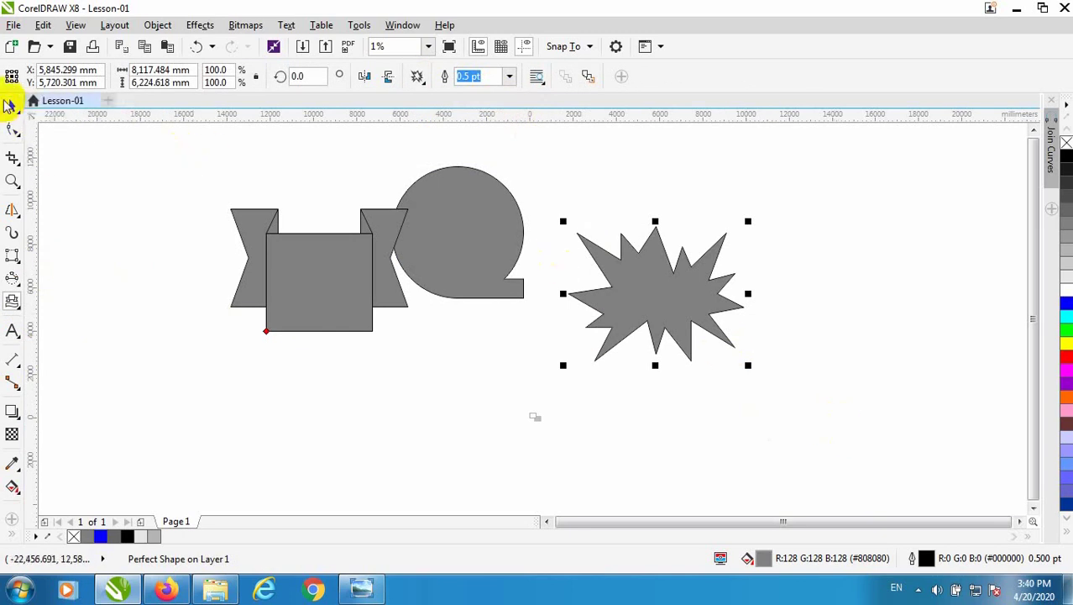
Delete the ribbon banner, the circle with a tail and the explosion shape together
left_click_drag(803, 427, 202, 147)
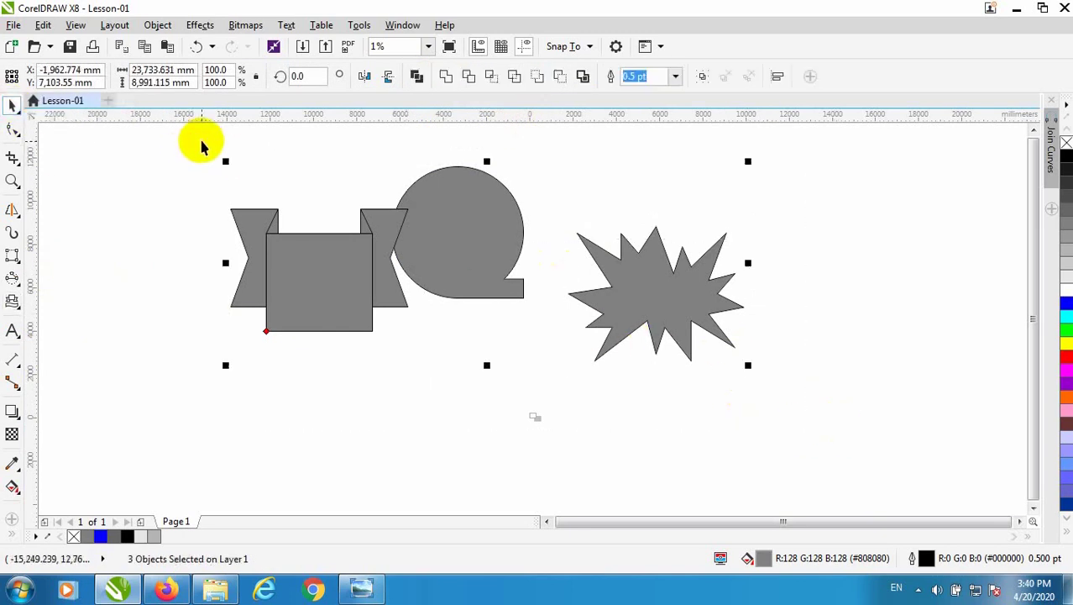
key("Delete")
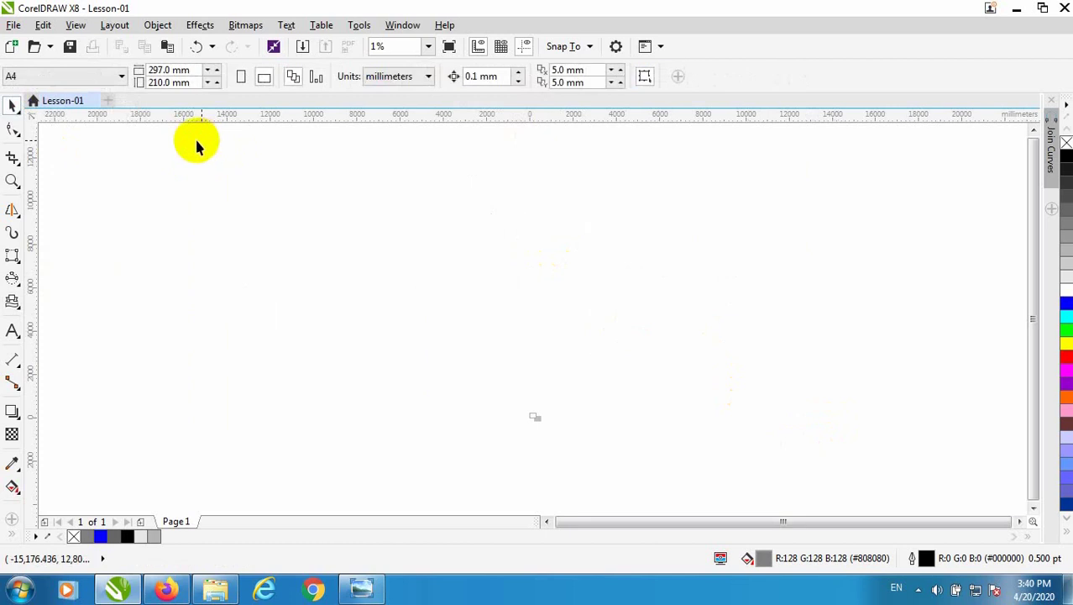
Draw two rectangular callouts side by side, one with its pointer upward and a taller one about 5751 by 10556 mm with its pointer downward
left_click(18, 312)
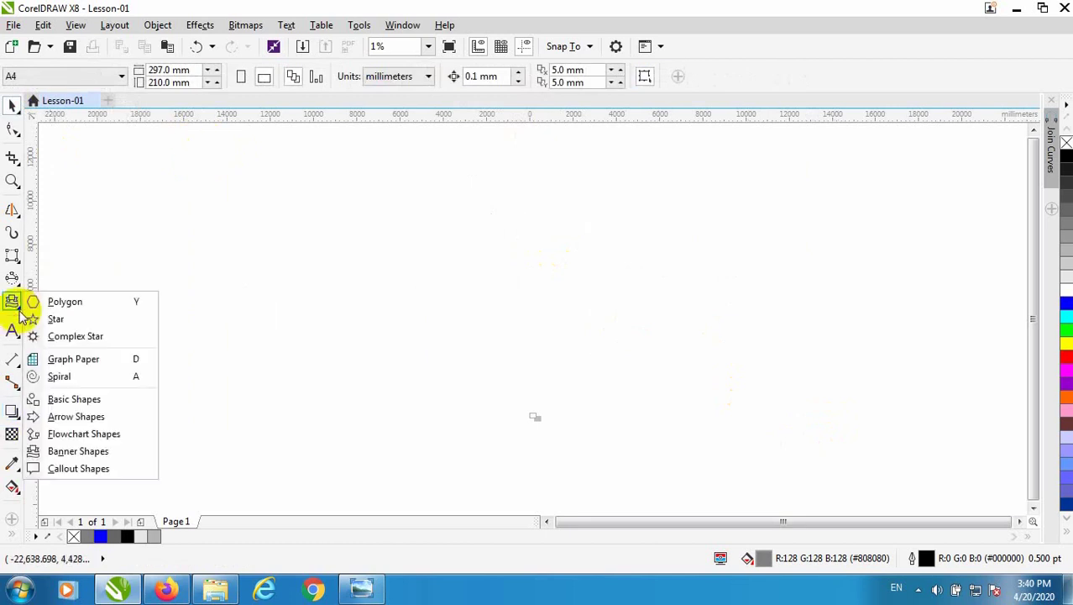
left_click(114, 468)
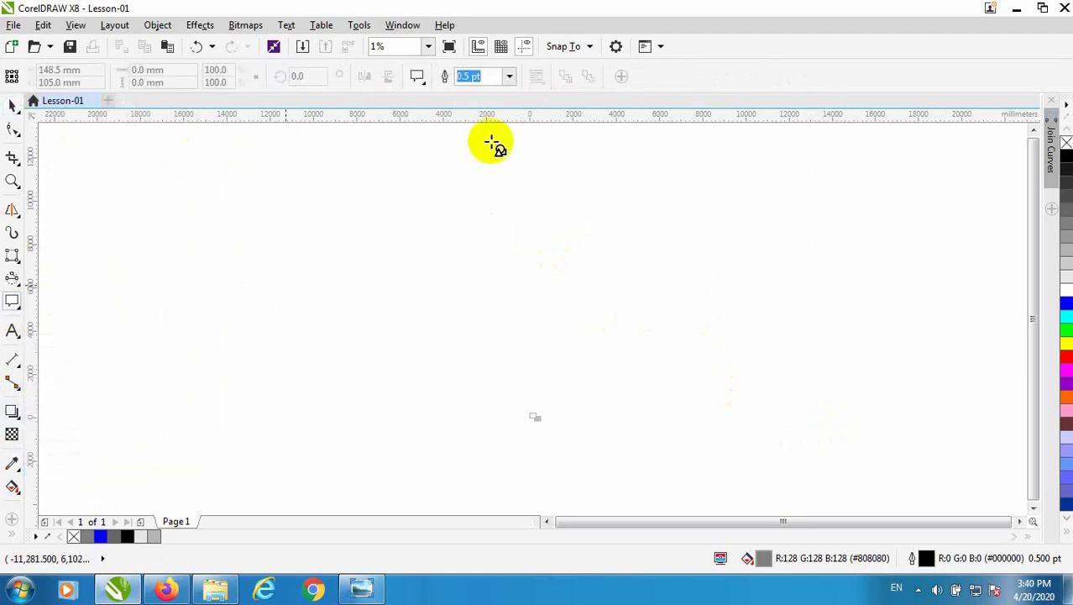
left_click(419, 77)
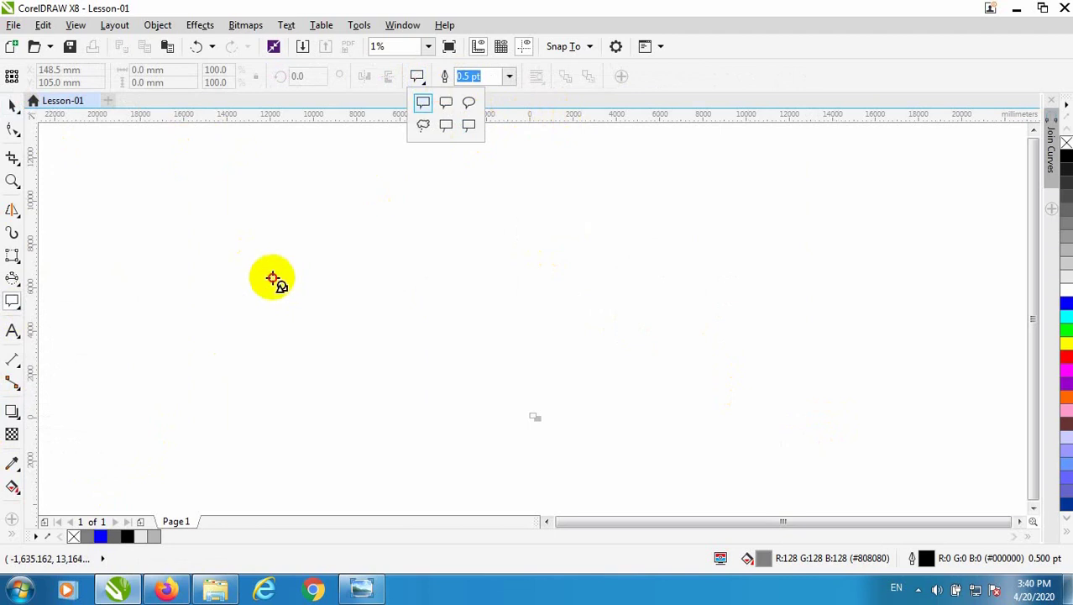
left_click_drag(226, 227, 463, 403)
left_click_drag(525, 413, 650, 184)
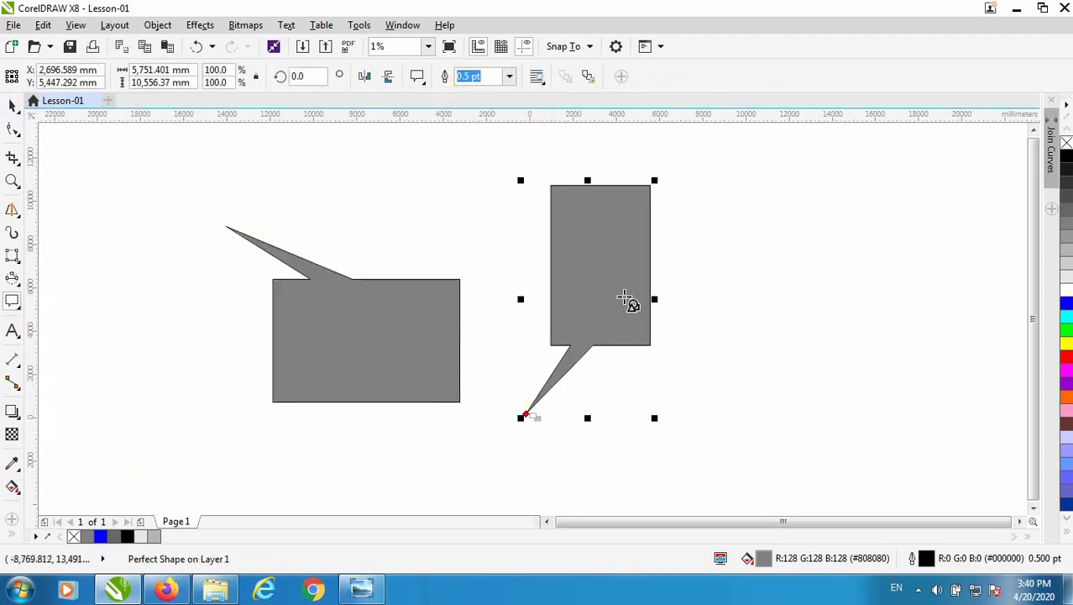
Draw a cloud thought-bubble callout about 8521 by 10369 mm to the right of the tall rectangular callout
left_click(421, 85)
left_click(422, 123)
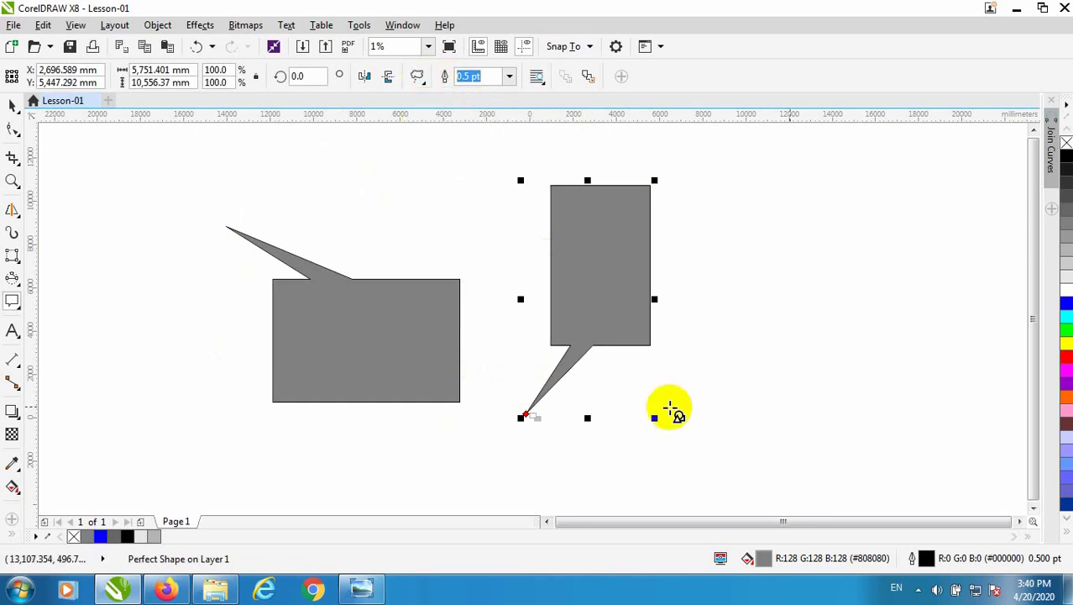
left_click_drag(669, 410, 853, 184)
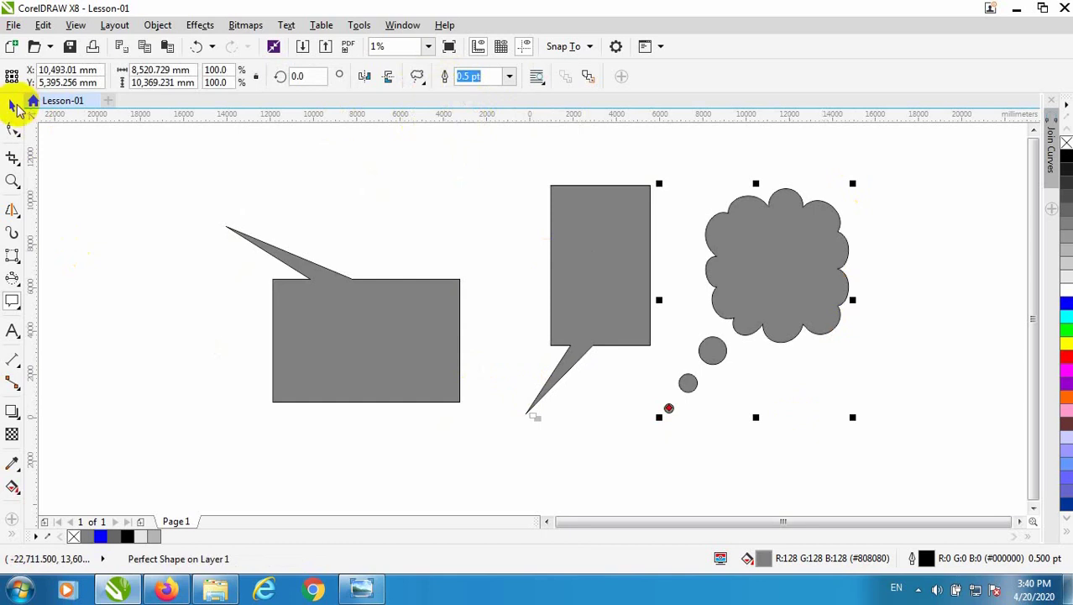
Select the two rectangular callouts and the thought bubble together and delete them
left_click(13, 106)
left_click_drag(912, 461, 134, 172)
key("Delete")
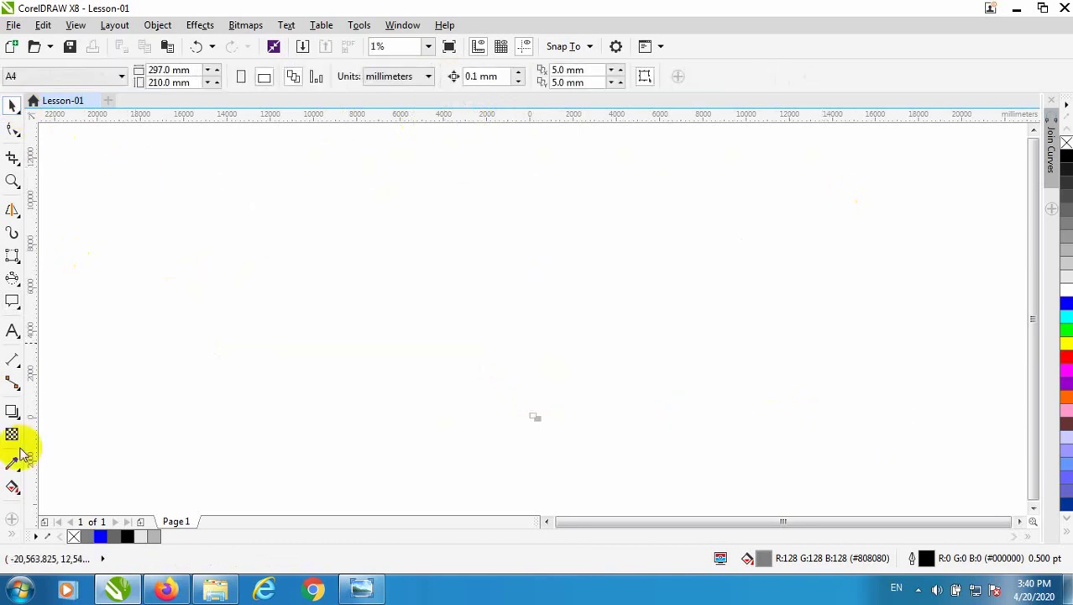
Add the artistic text "jjjjj" in 24 pt Arial near the left side of the page
left_click(13, 360)
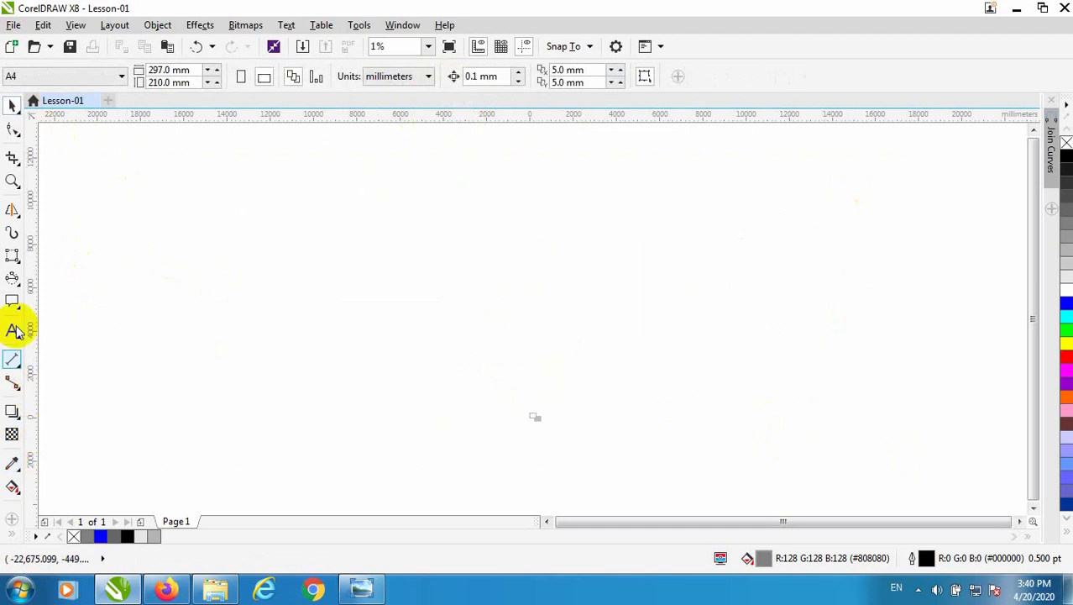
scroll(538, 412, "down", 2)
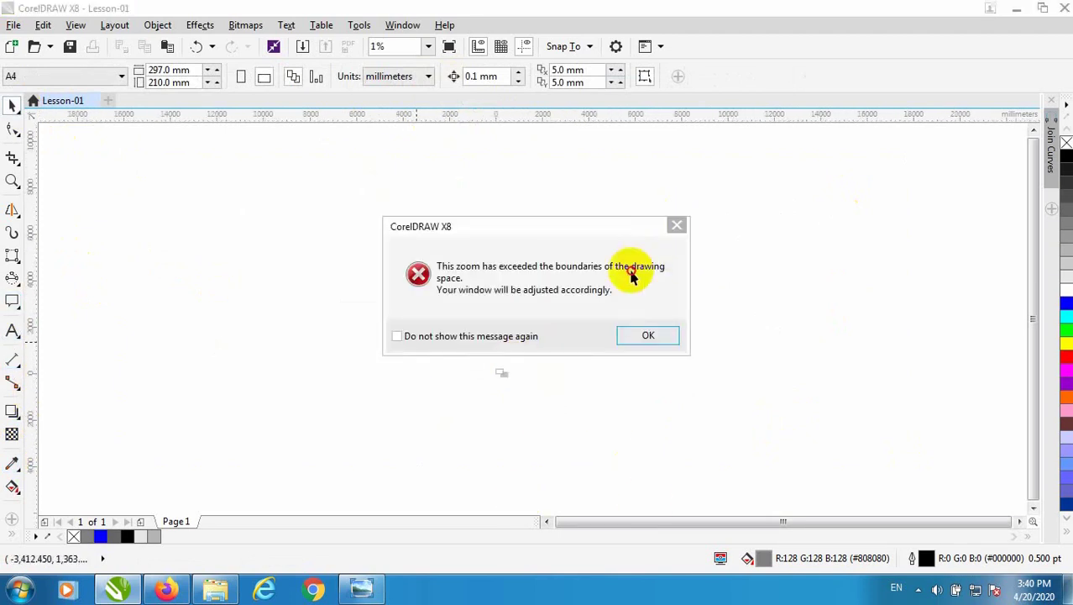
key("Return")
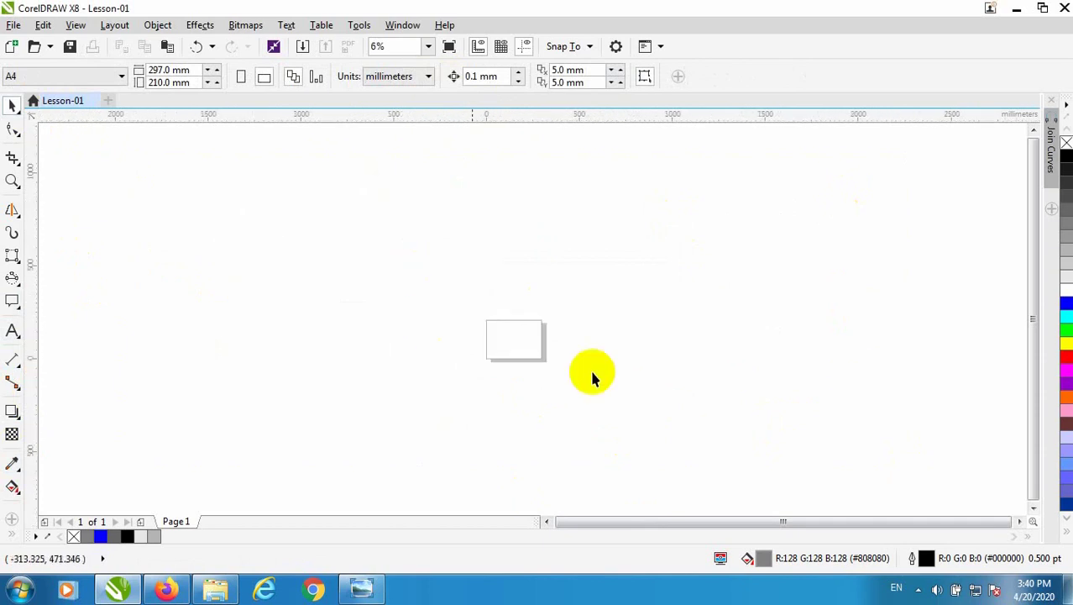
scroll(590, 372, "up", 2)
scroll(407, 328, "up", 2)
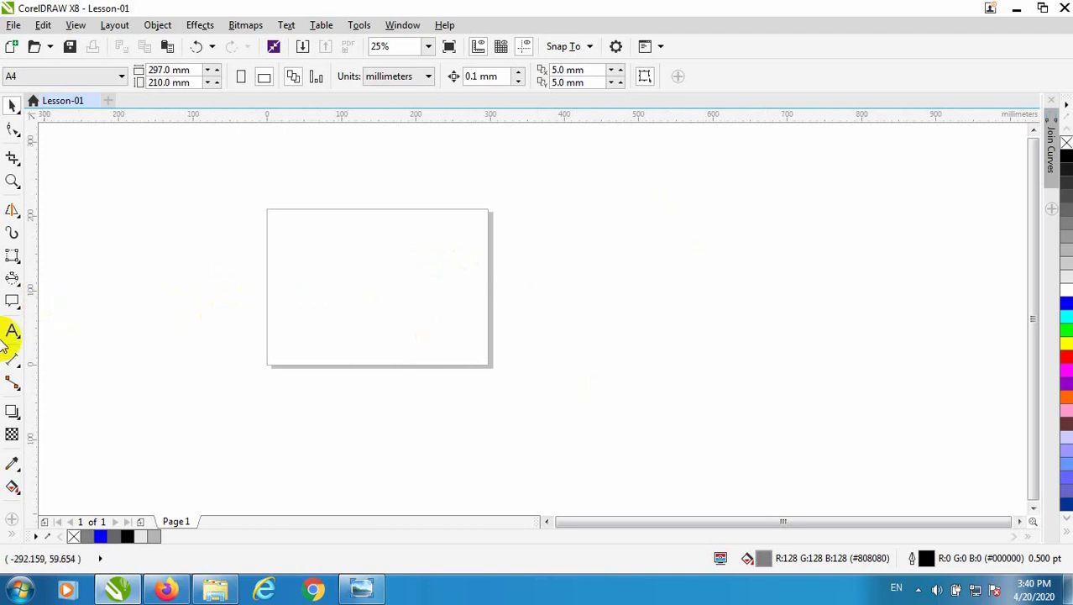
left_click(13, 300)
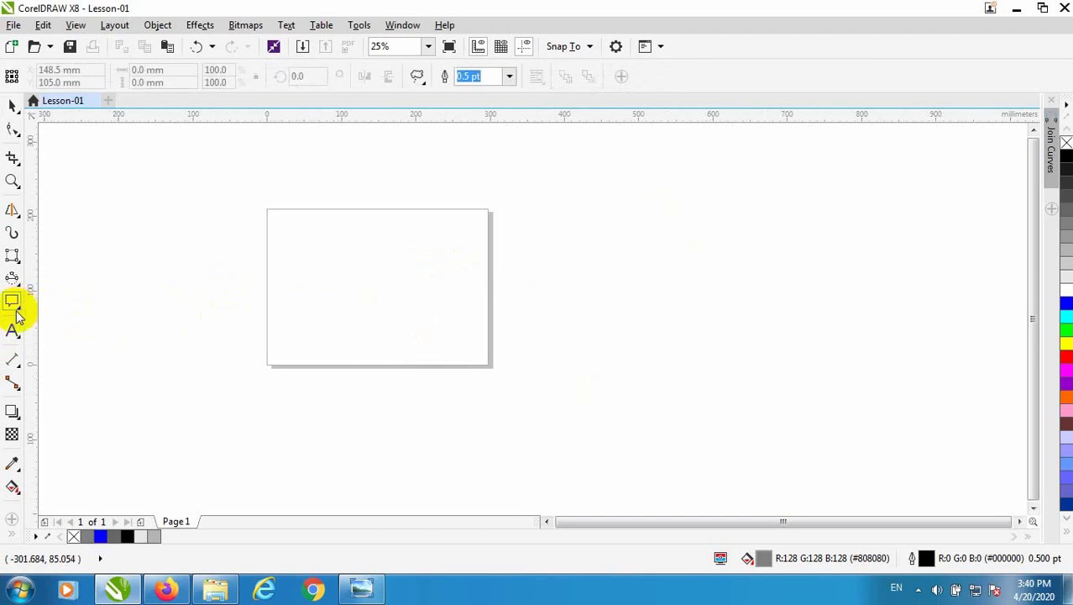
left_click(20, 310)
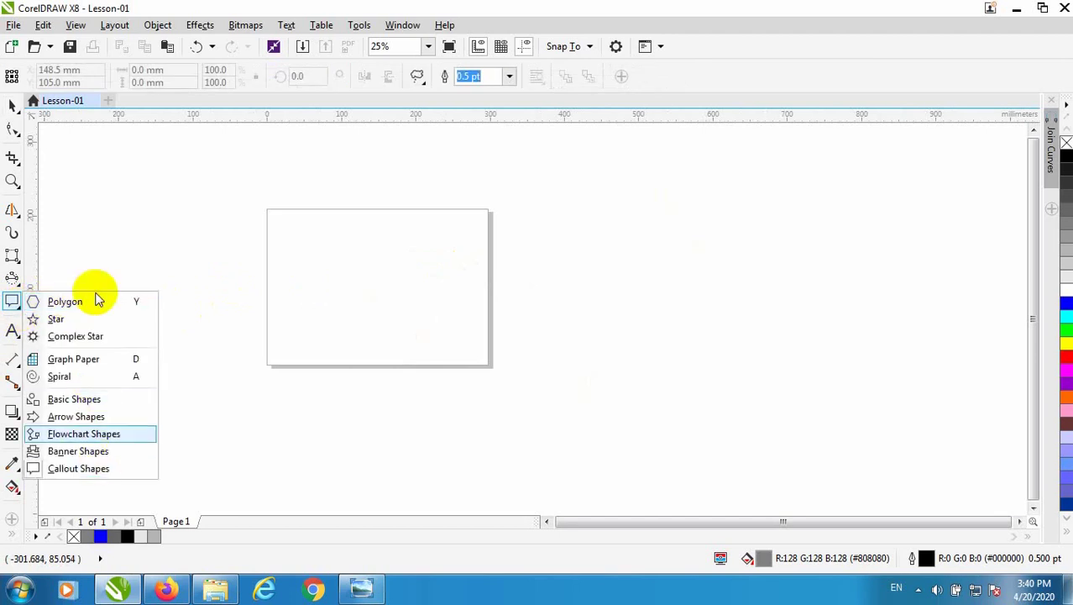
left_click(11, 333)
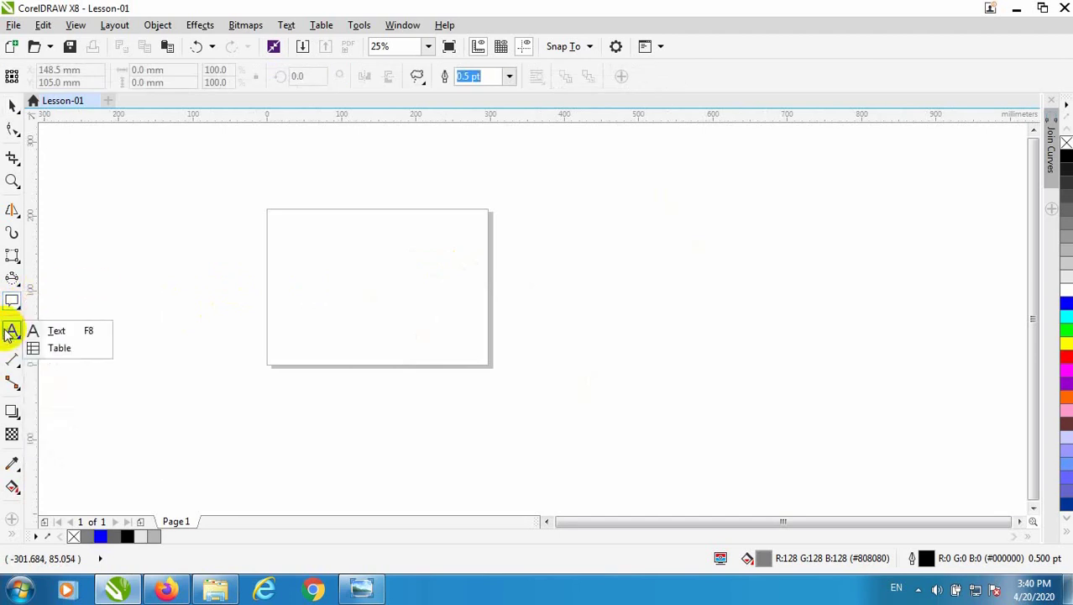
left_click(56, 330)
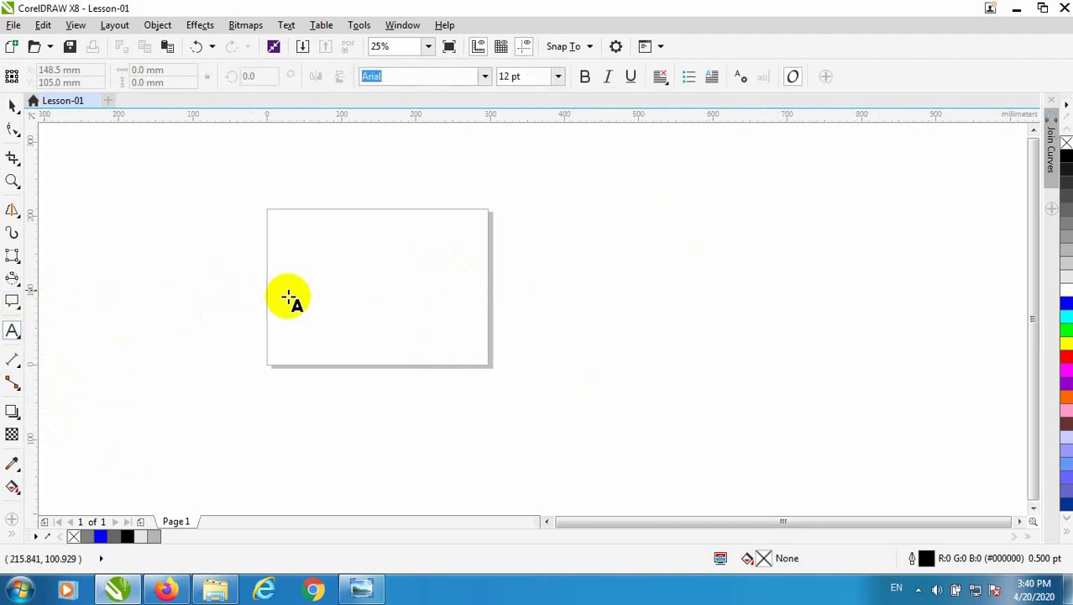
left_click(289, 294)
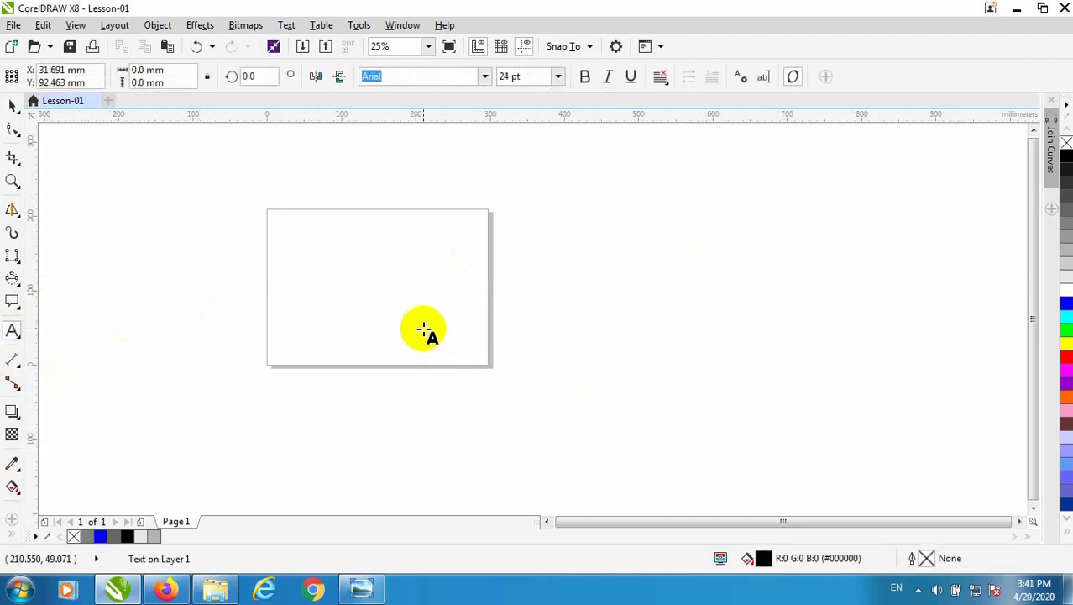
scroll(259, 285, "up", 2)
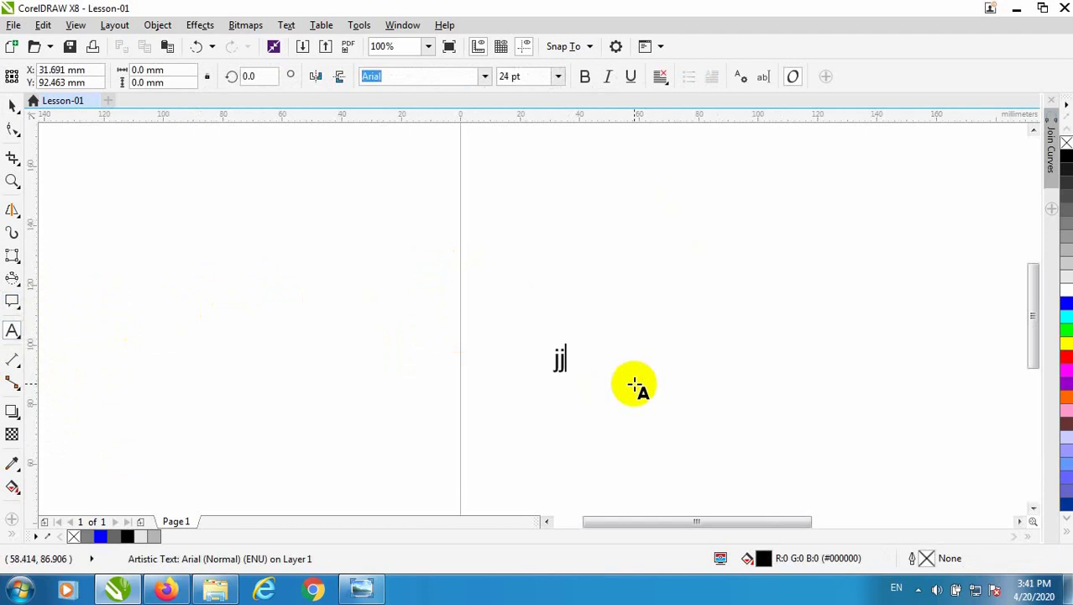
left_click(12, 101)
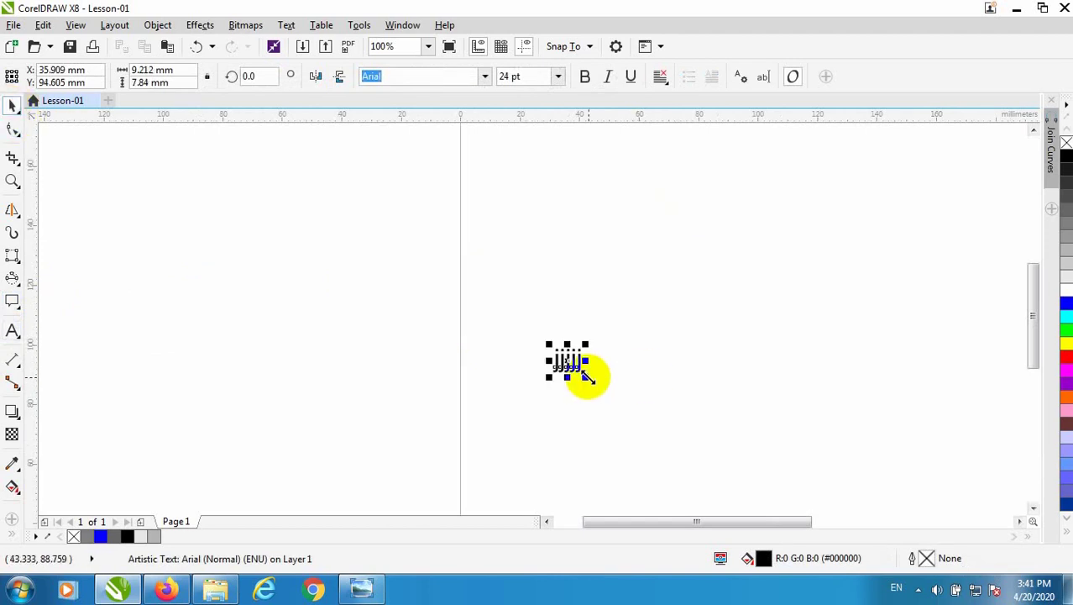
Enlarge the "jjjjj" text proportionally to about 41 by 35 mm and deselect it
left_click_drag(588, 378, 735, 457)
scroll(376, 317, "down", 1)
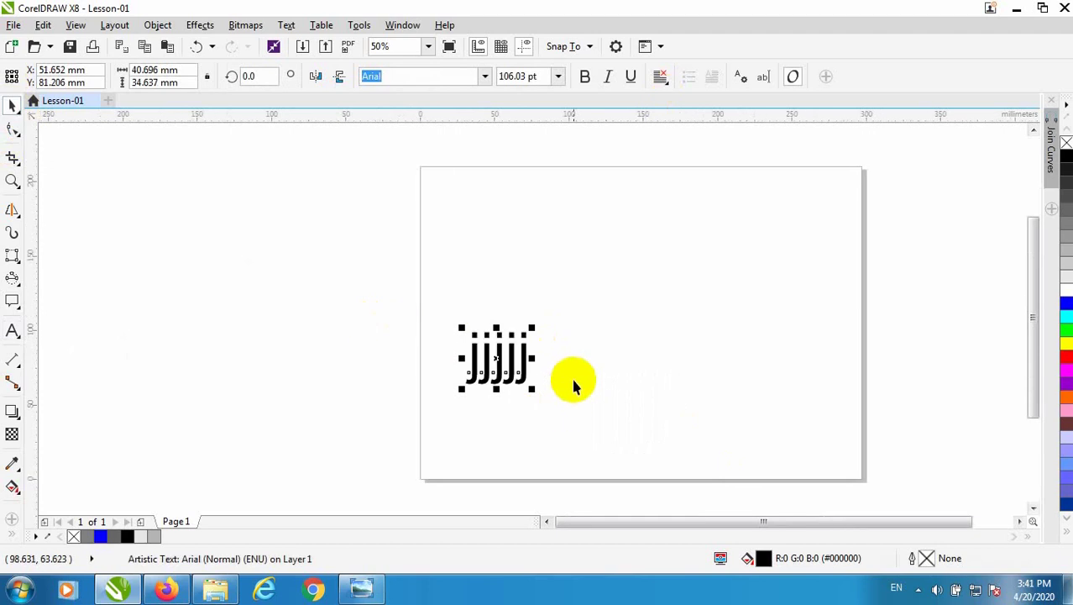
left_click(530, 376)
scroll(522, 373, "up", 1)
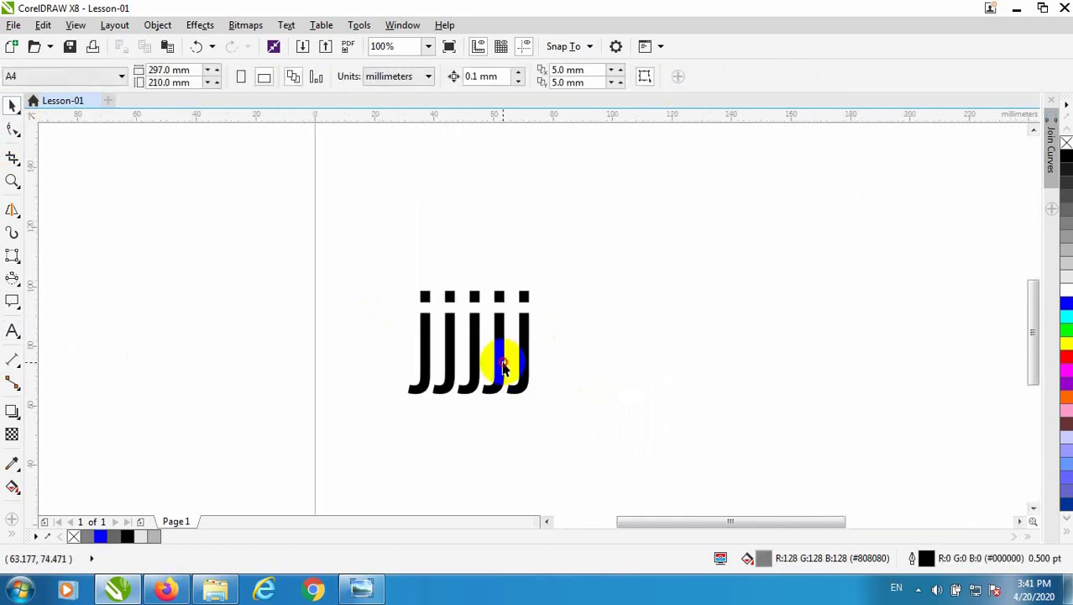
Select the text and look through the available fonts and font sizes without changing them
left_click(525, 342)
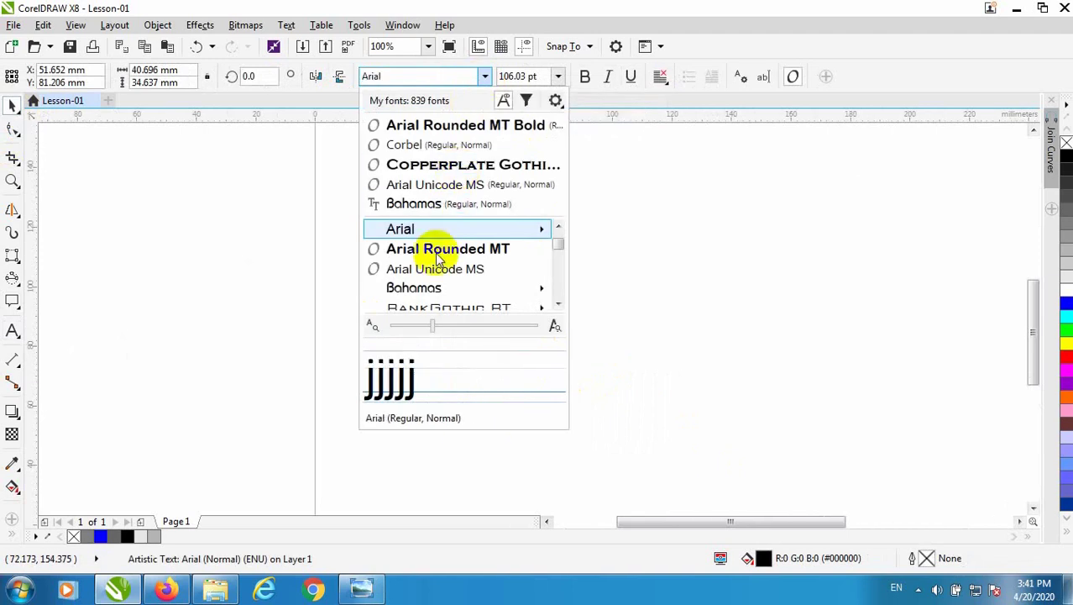
scroll(515, 252, "down", 3)
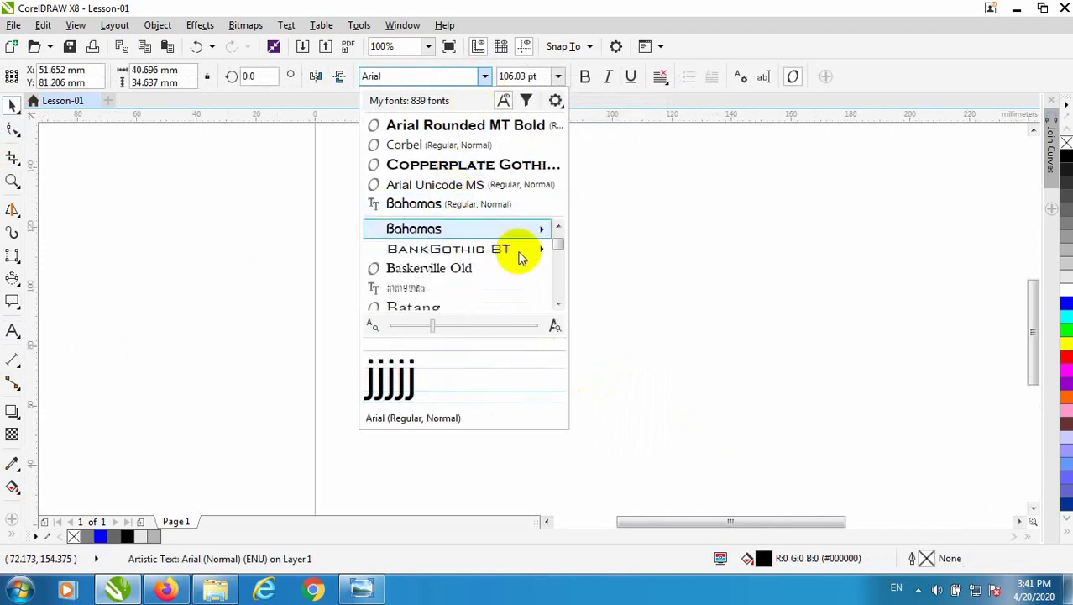
left_click_drag(559, 252, 558, 309)
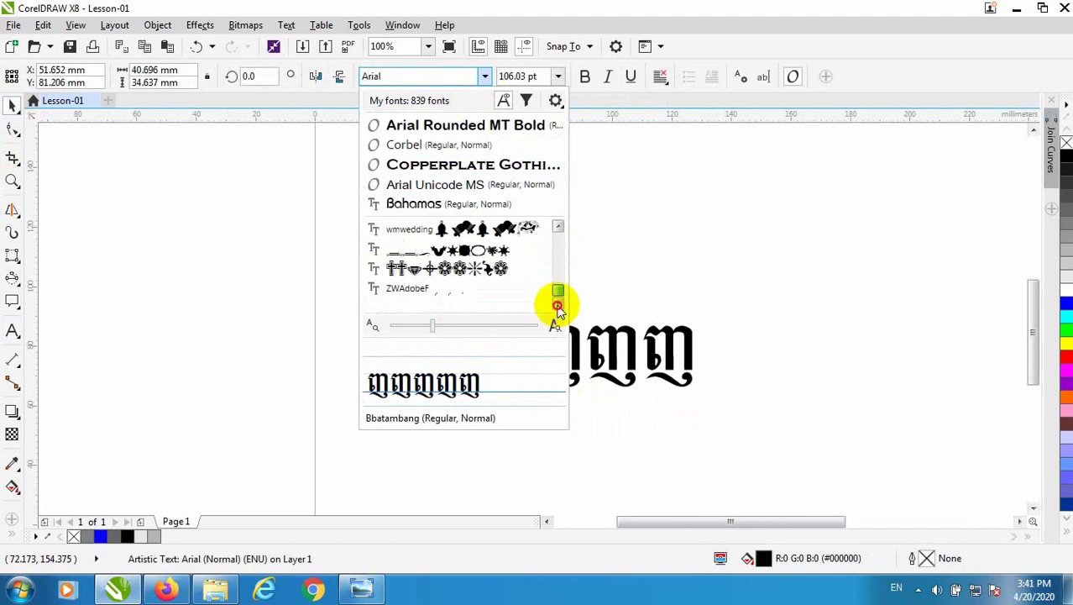
scroll(580, 204, "up", 5)
key("Escape")
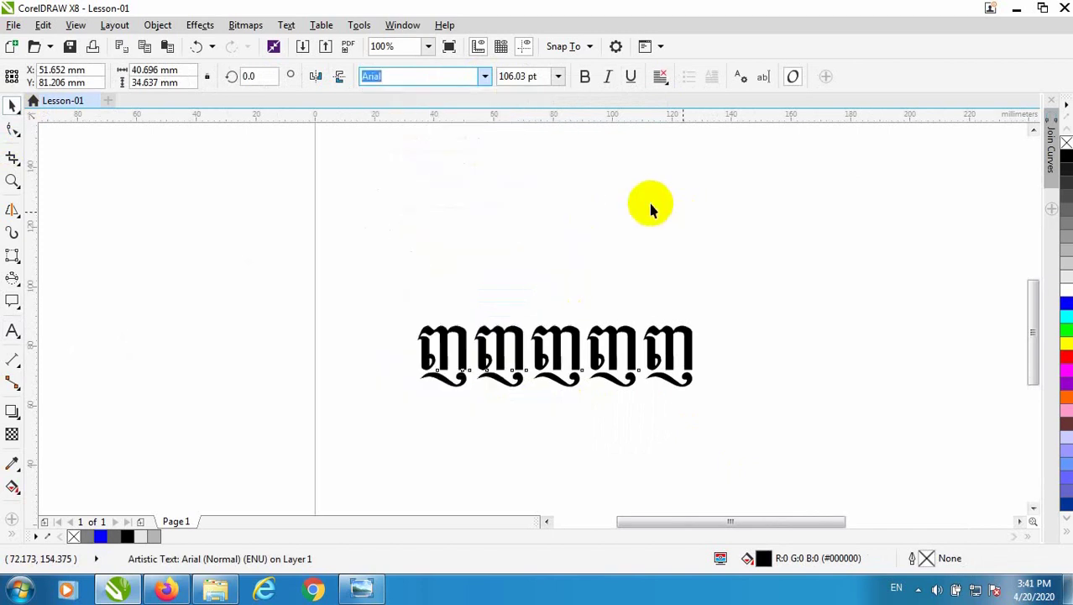
left_click(557, 77)
key("Escape")
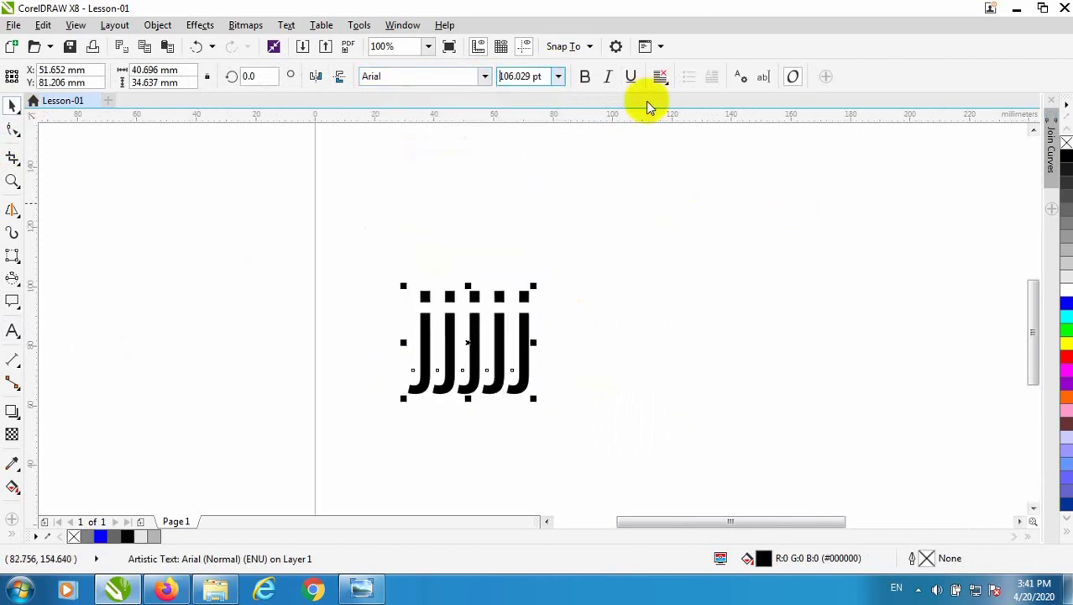
Make the "jjjjj" text bold and look over its alignment options without choosing one
left_click(586, 77)
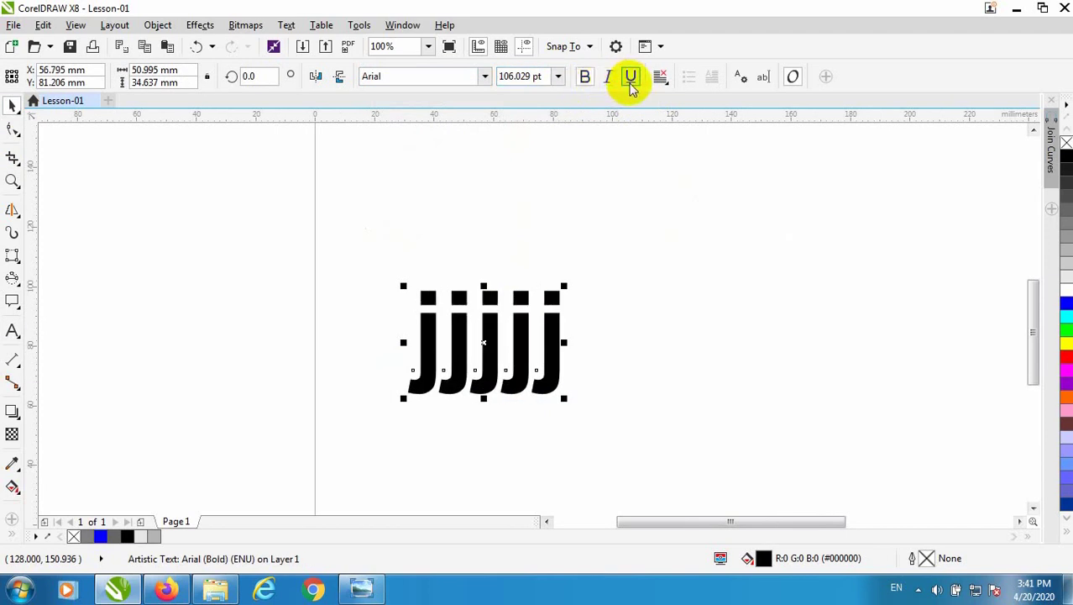
left_click(662, 77)
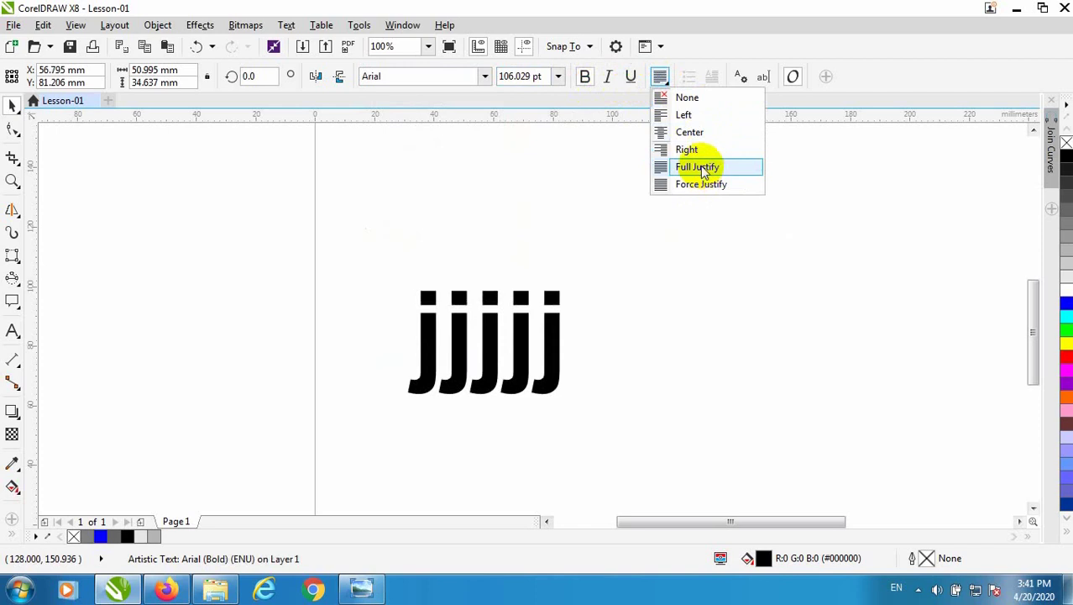
left_click(777, 245)
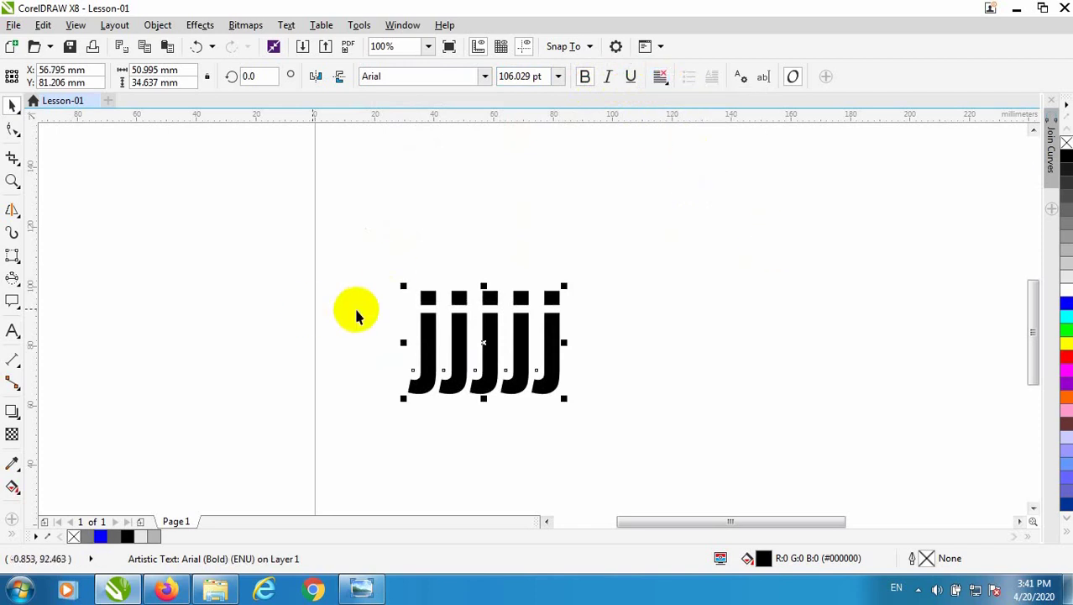
Draw a table of 3 rows and 4 columns, about 158 by 22 mm, above the text and place the text cursor in its top-left cell
left_click(23, 340)
left_click(101, 353)
left_click_drag(177, 201, 404, 437)
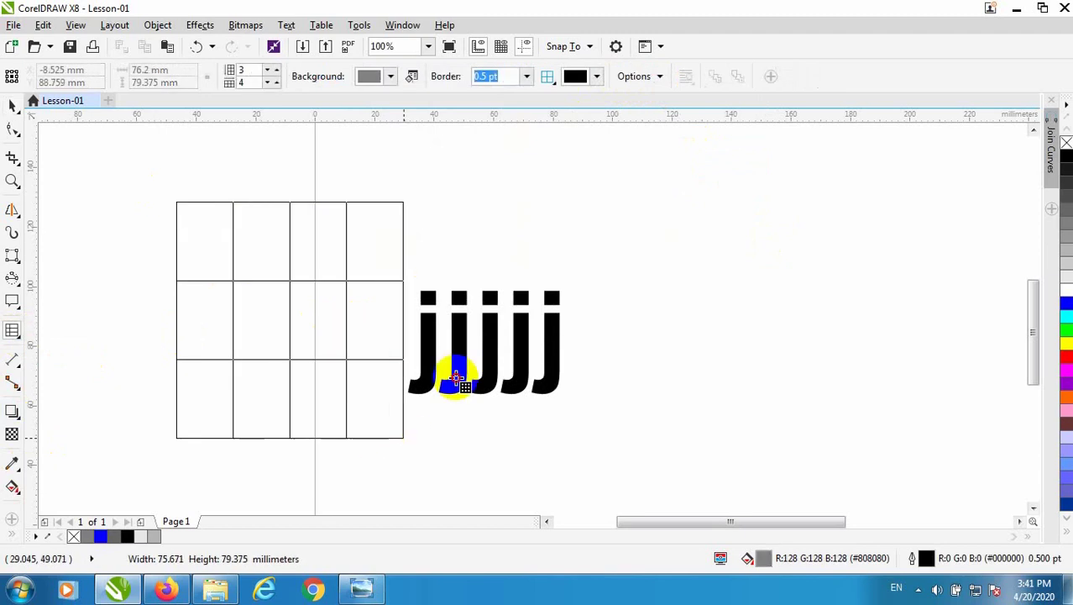
left_click_drag(454, 380, 647, 267)
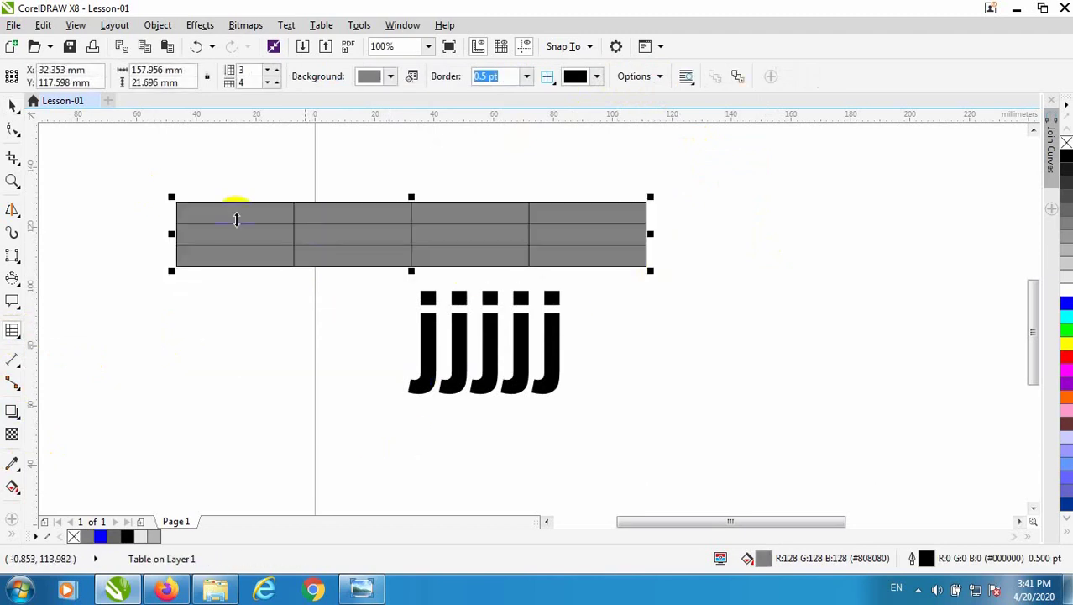
left_click(294, 256)
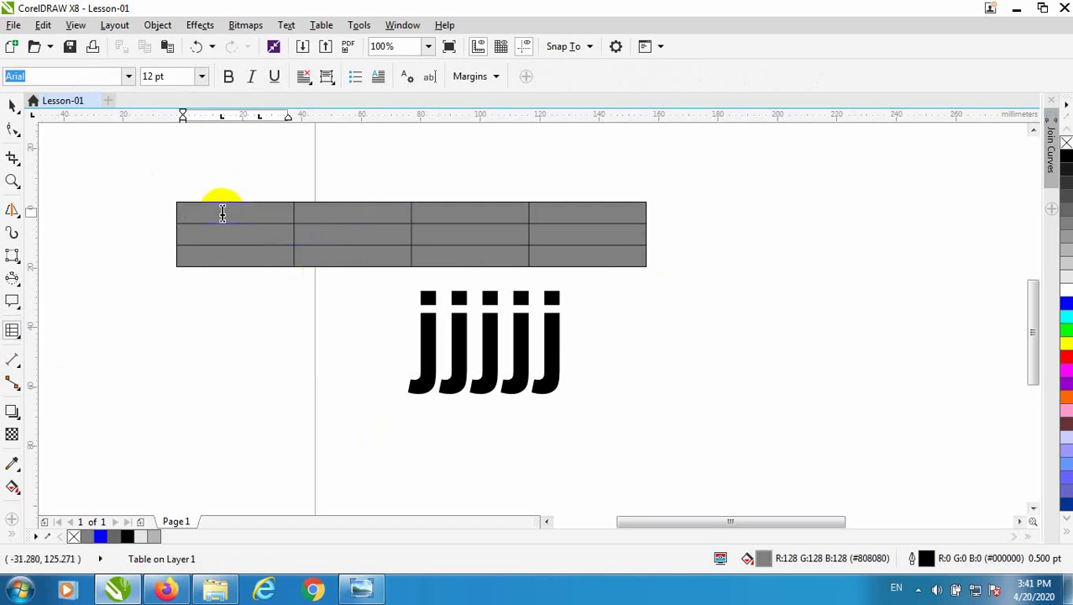
scroll(223, 213, "up", 1)
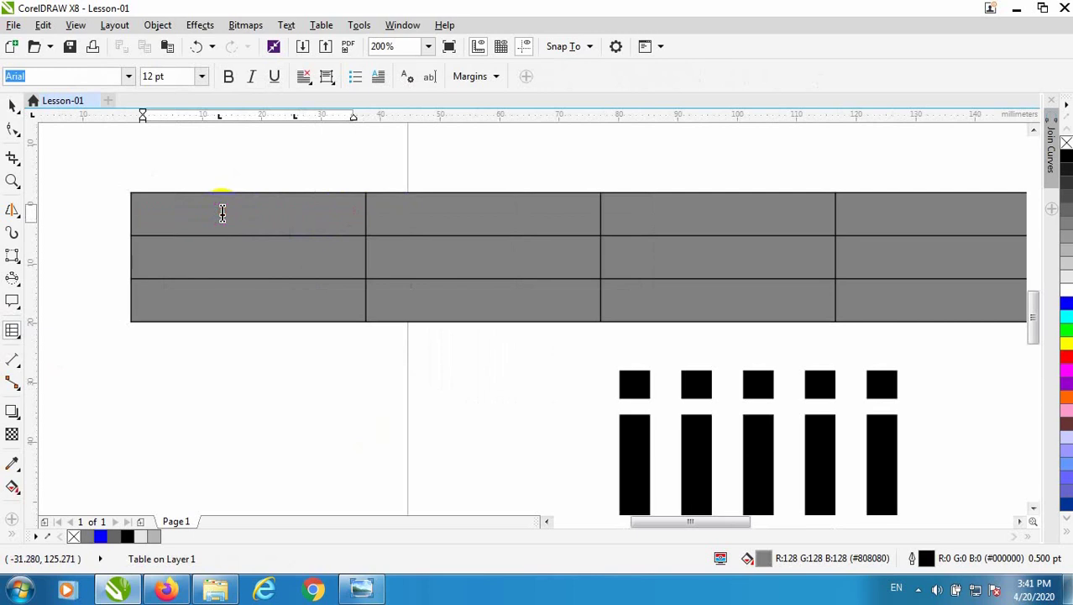
Remove the table's background fill, then shrink the "jjjjj" text and place it in the table's top-left cell
left_click(15, 107)
scroll(285, 336, "down", 1)
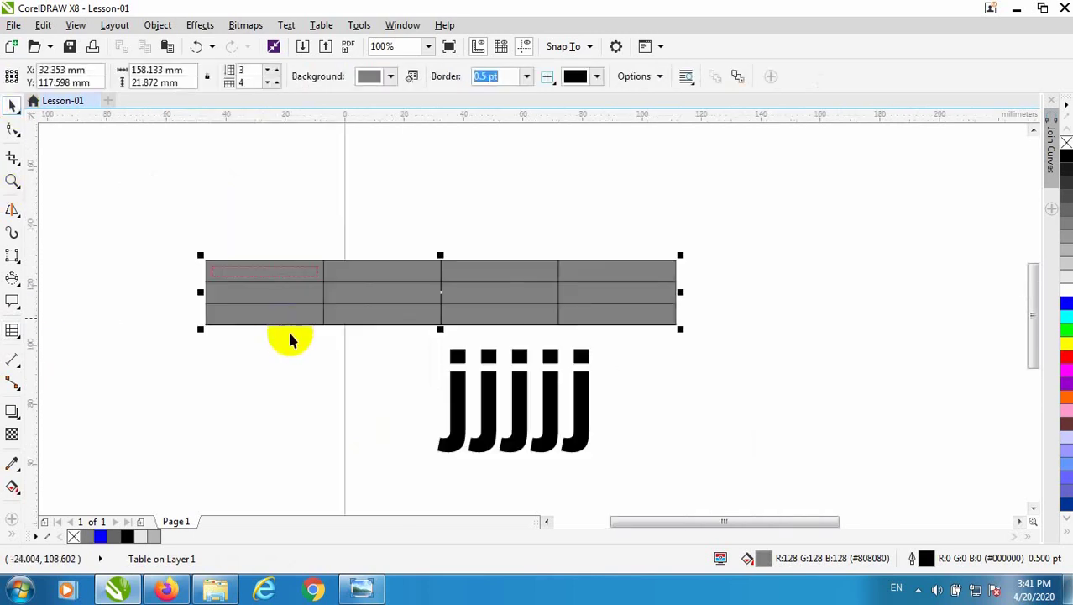
left_click(334, 339)
left_click(416, 292)
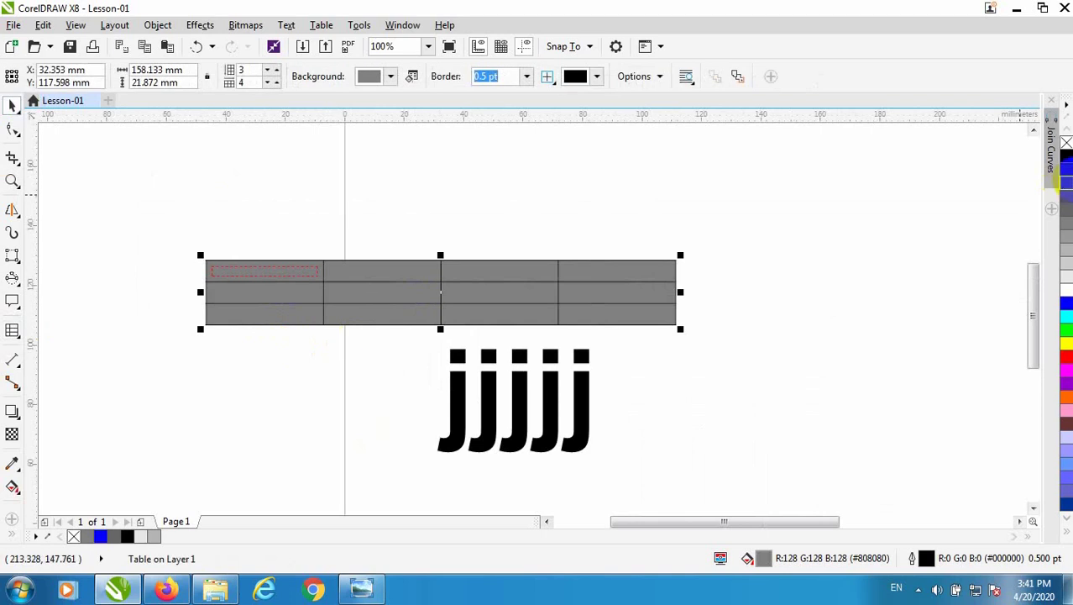
left_click(1065, 142)
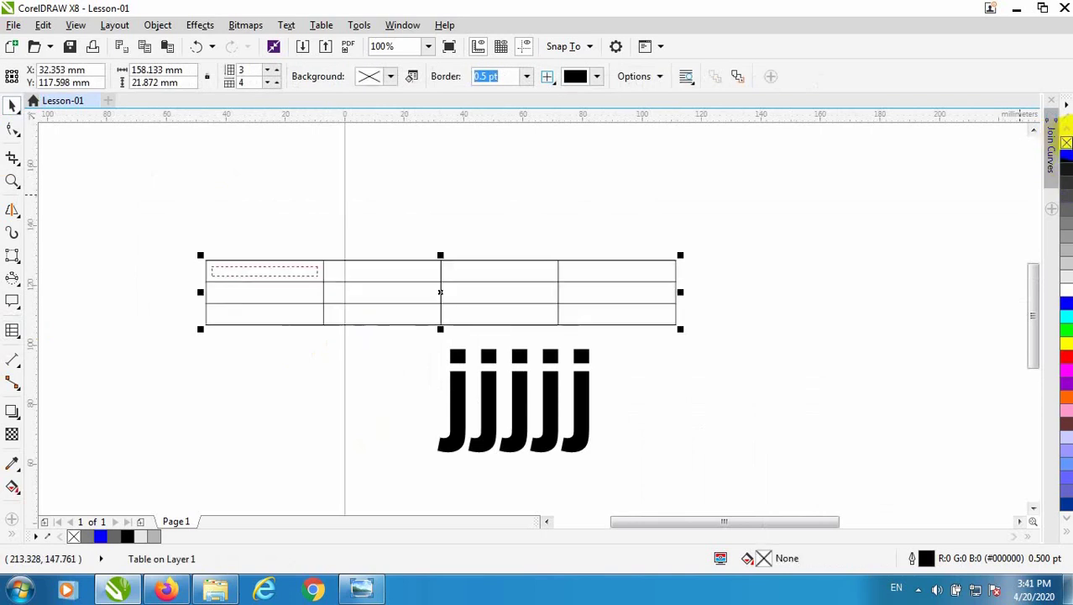
left_click(279, 271)
Add a parallel dimension along the table's full bottom edge and place its line below the table
left_click(17, 362)
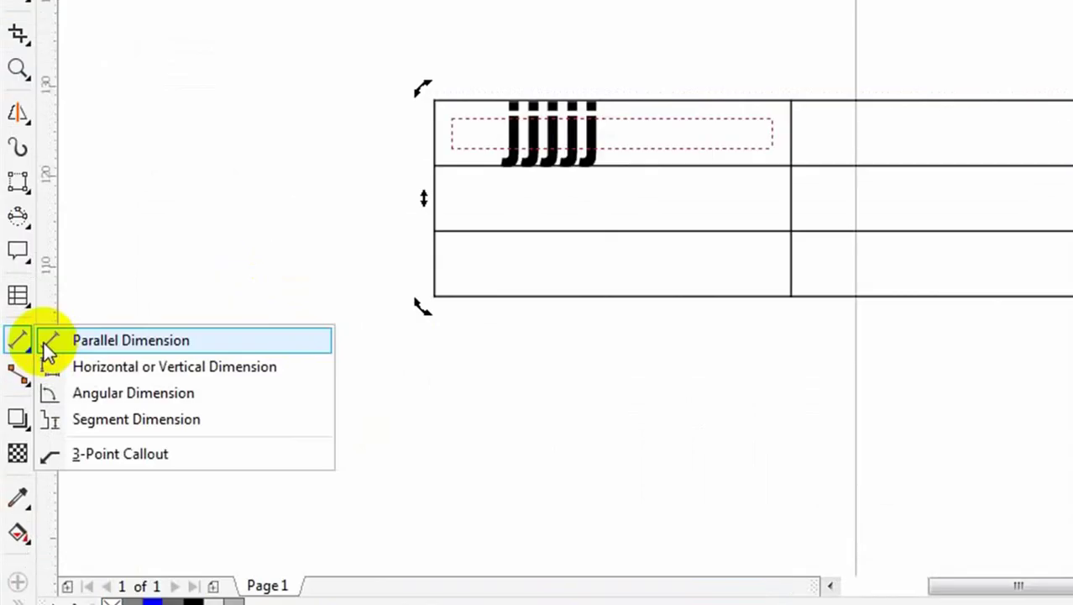
left_click(84, 339)
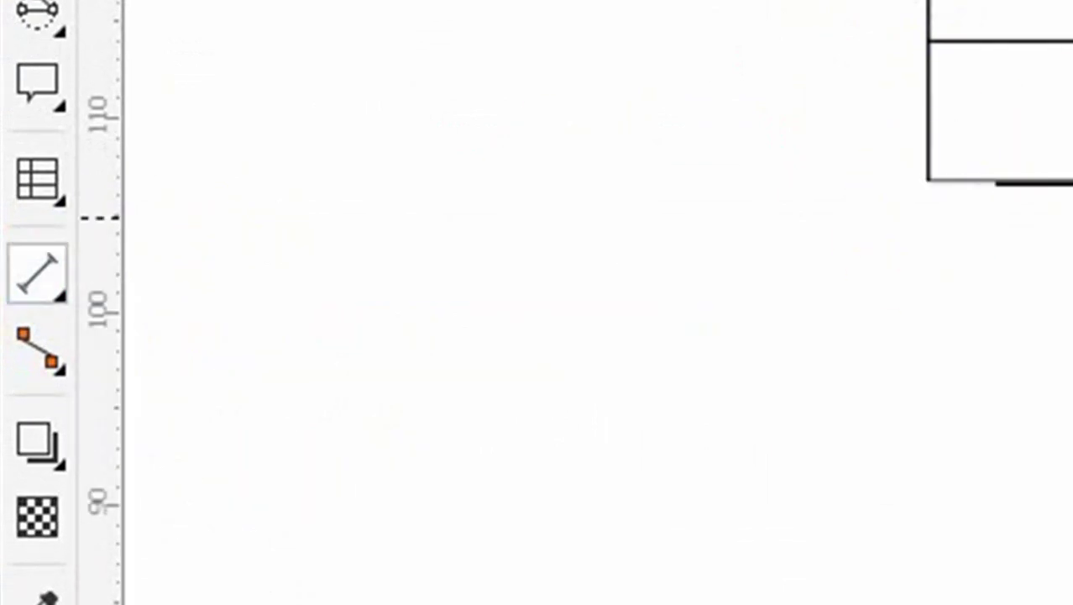
left_click(928, 179)
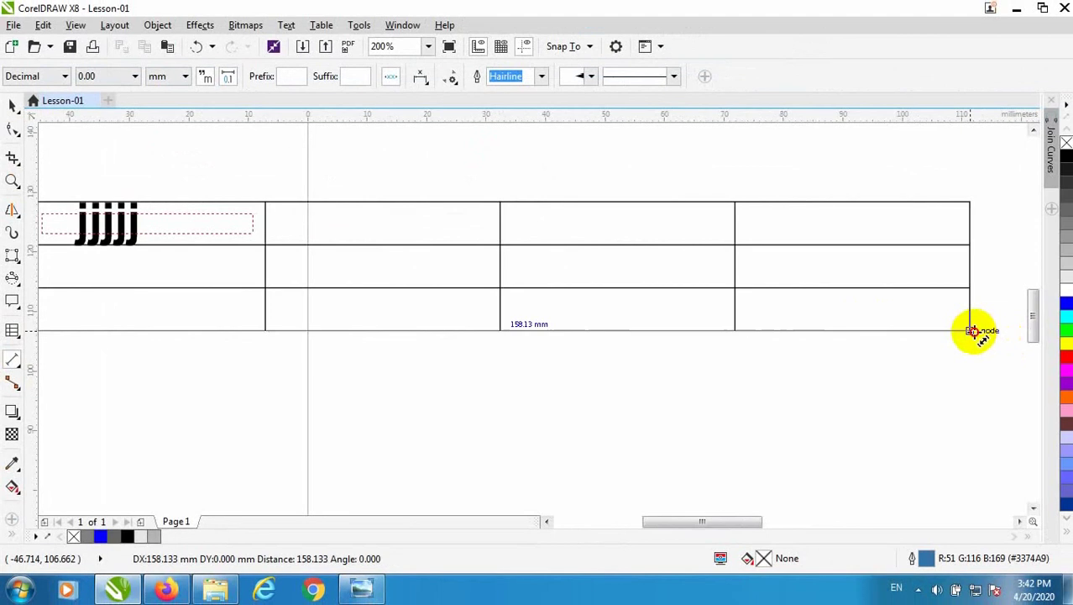
left_click(975, 331)
left_click(871, 396)
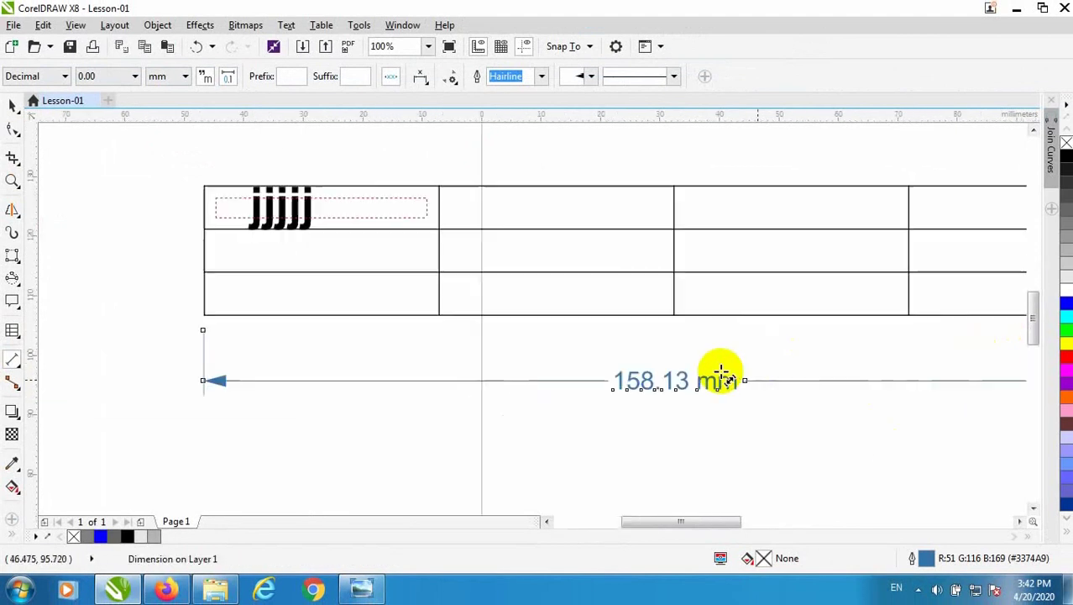
Add a parallel dimension along the full height of the table's left edge and place its line left of the table
left_click(200, 196)
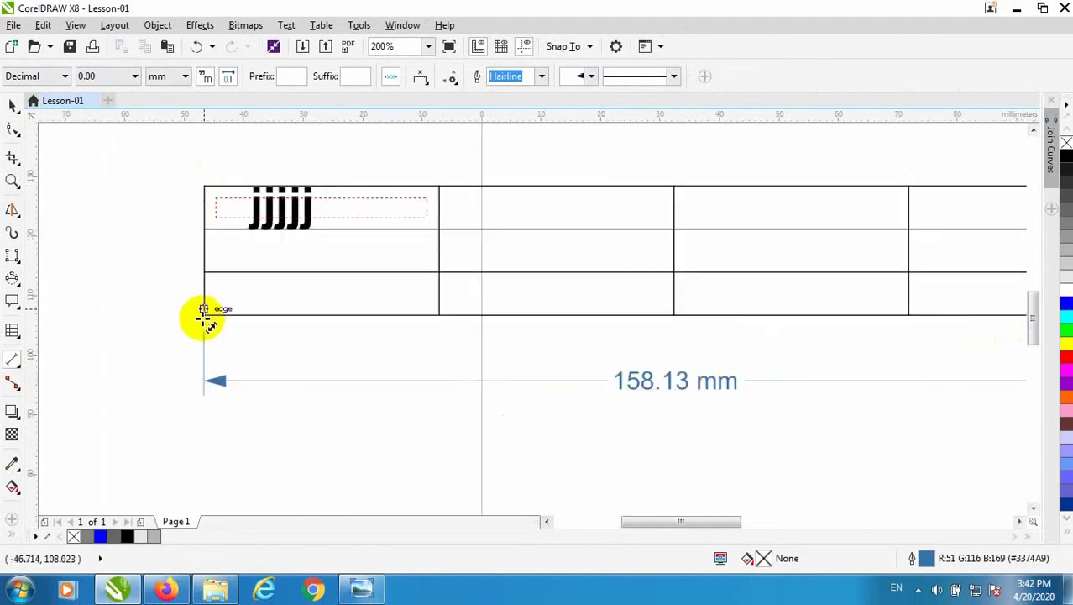
left_click(205, 316)
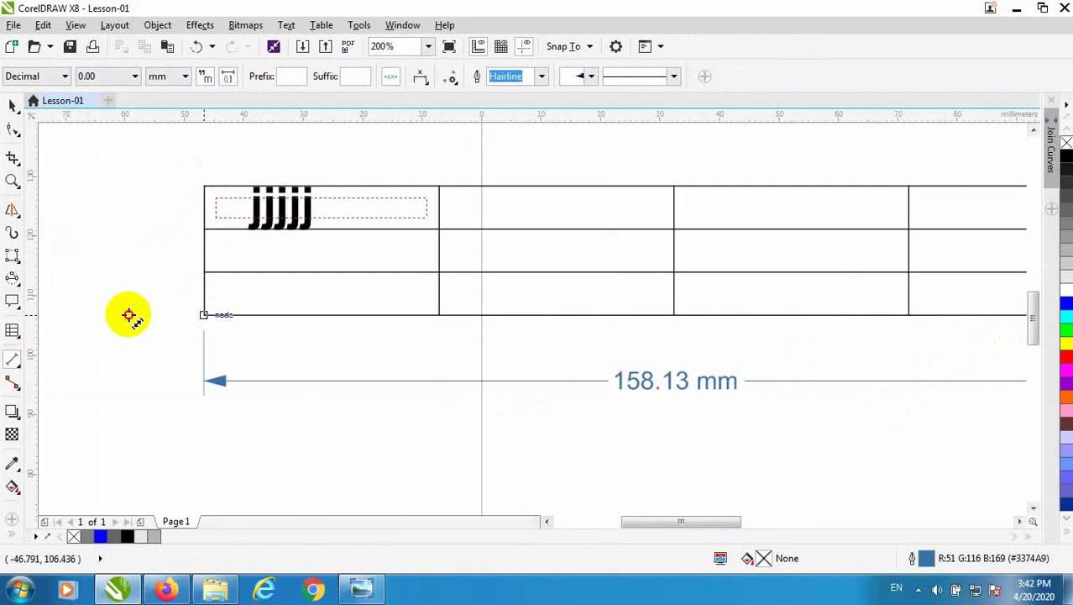
left_click(205, 185)
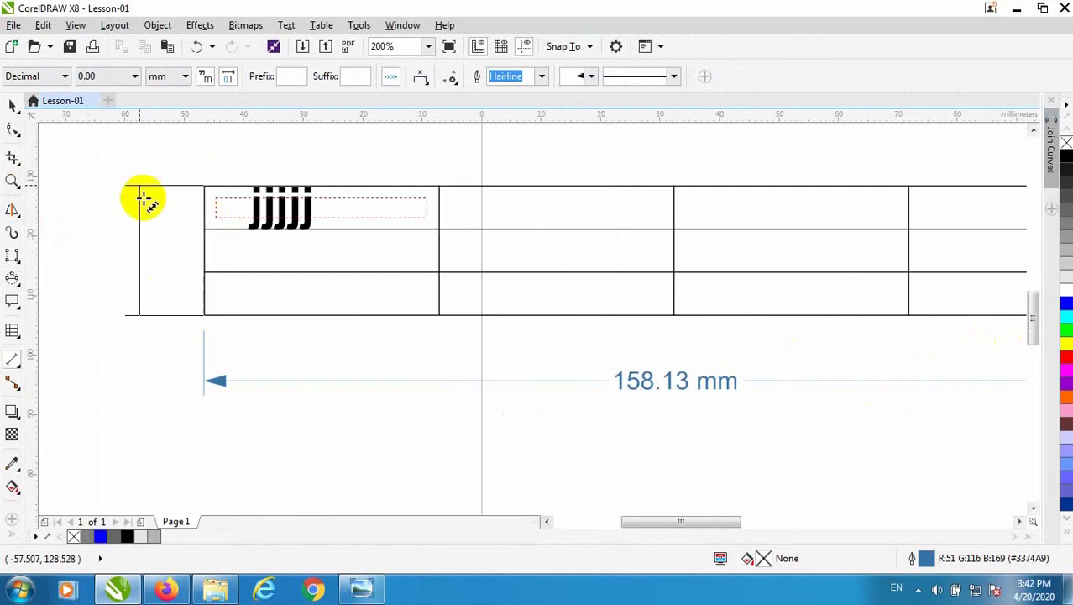
left_click(148, 249)
scroll(236, 304, "down", 1)
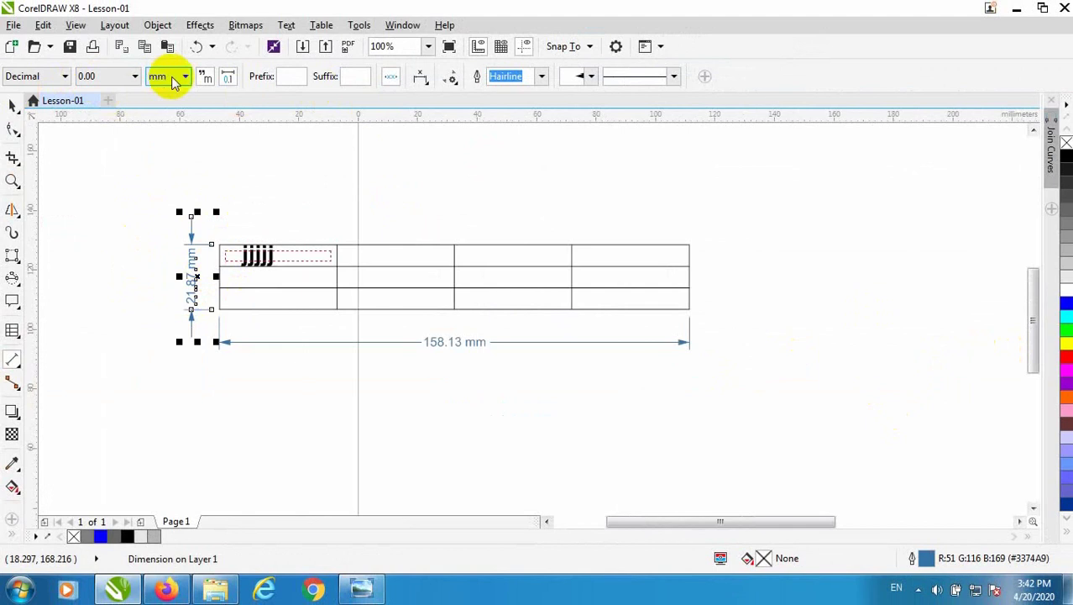
Try a 10.0 pt outline on the vertical dimension, and settle on an outline width of 0.5 pt
left_click(543, 76)
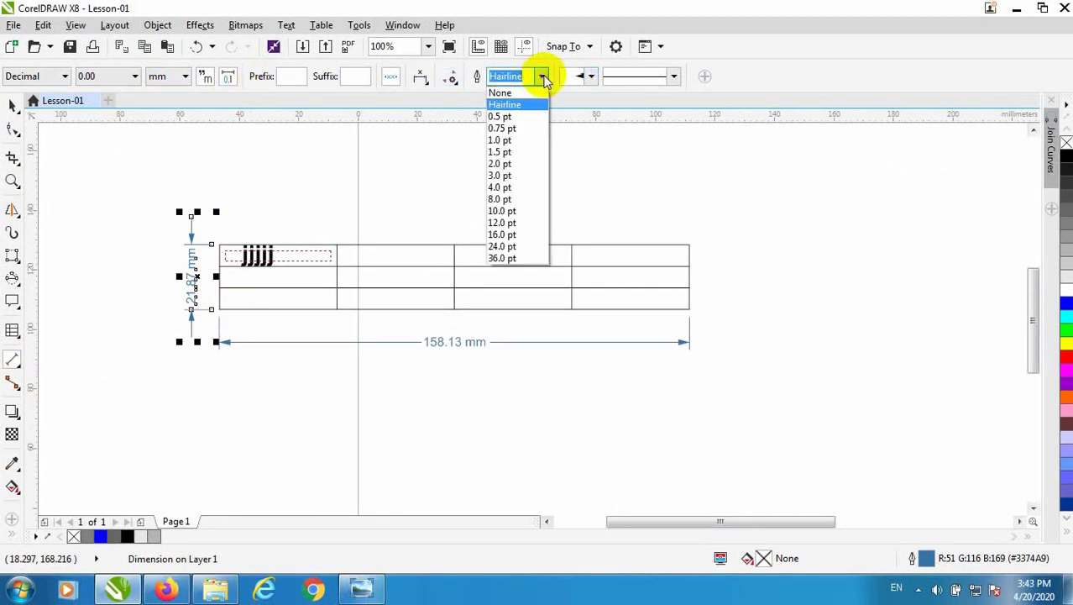
left_click(514, 211)
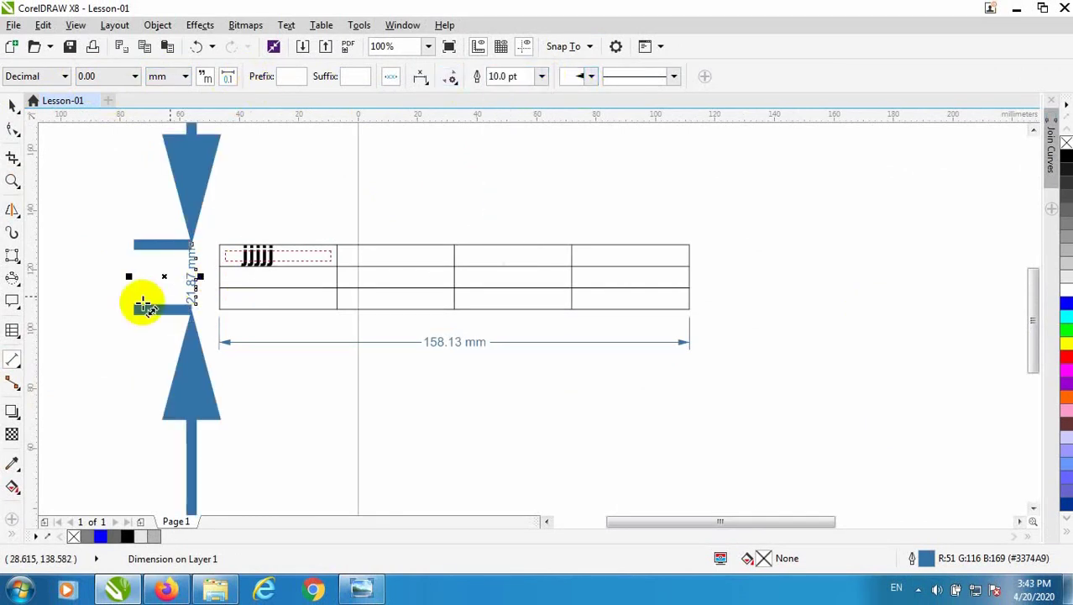
left_click(543, 77)
left_click(507, 116)
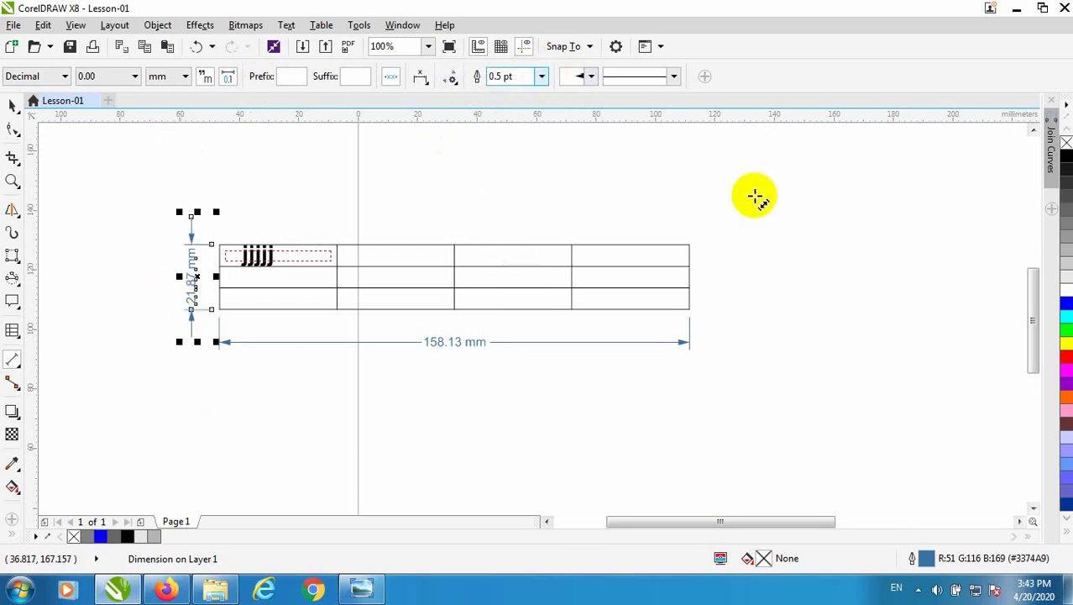
Give the vertical dimension a smaller arrowhead style and a finely dotted line style
left_click(592, 76)
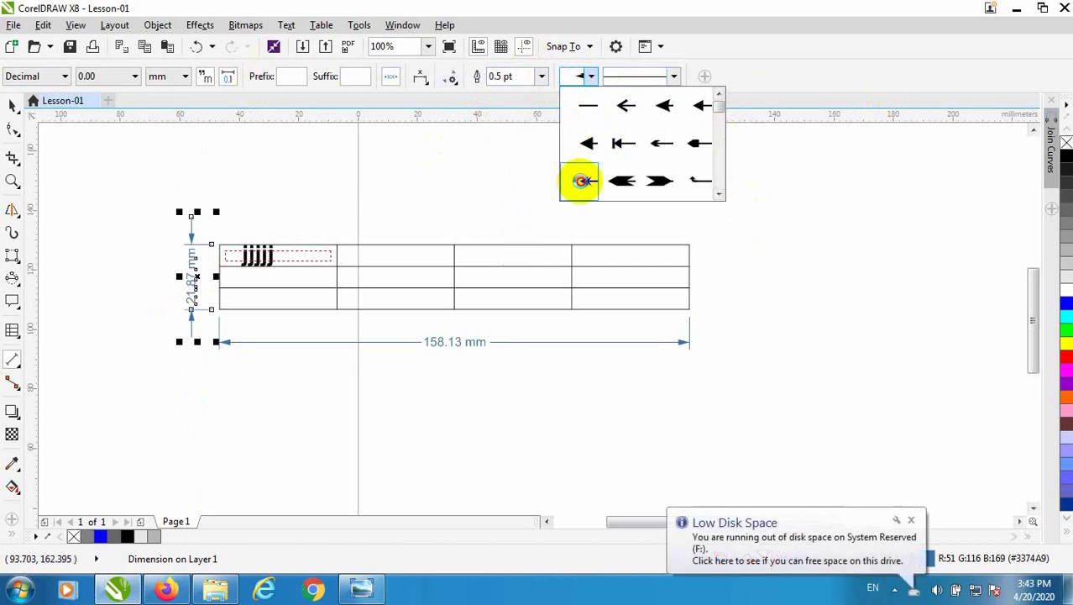
left_click(583, 179)
left_click(675, 77)
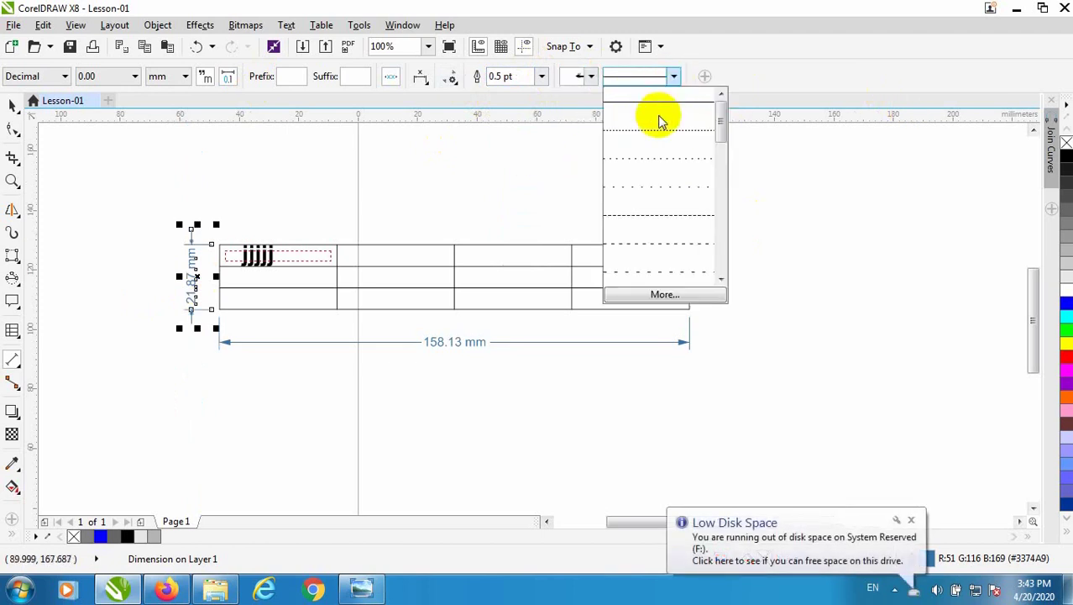
left_click(647, 135)
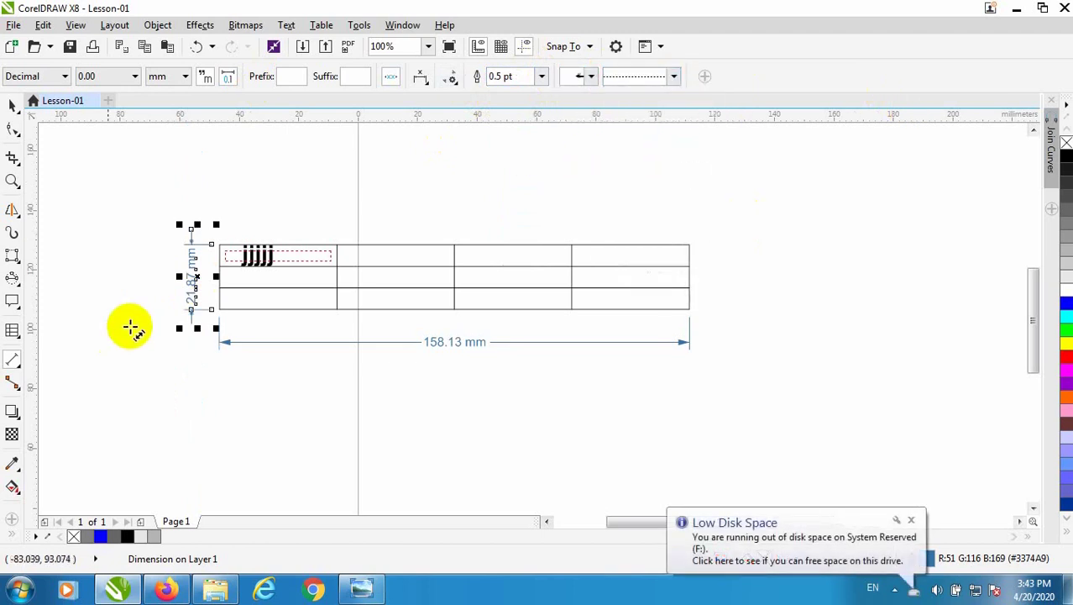
Apply the same finely dotted line style to the horizontal dimension below the table and check it up close
left_click(428, 342)
left_click(674, 77)
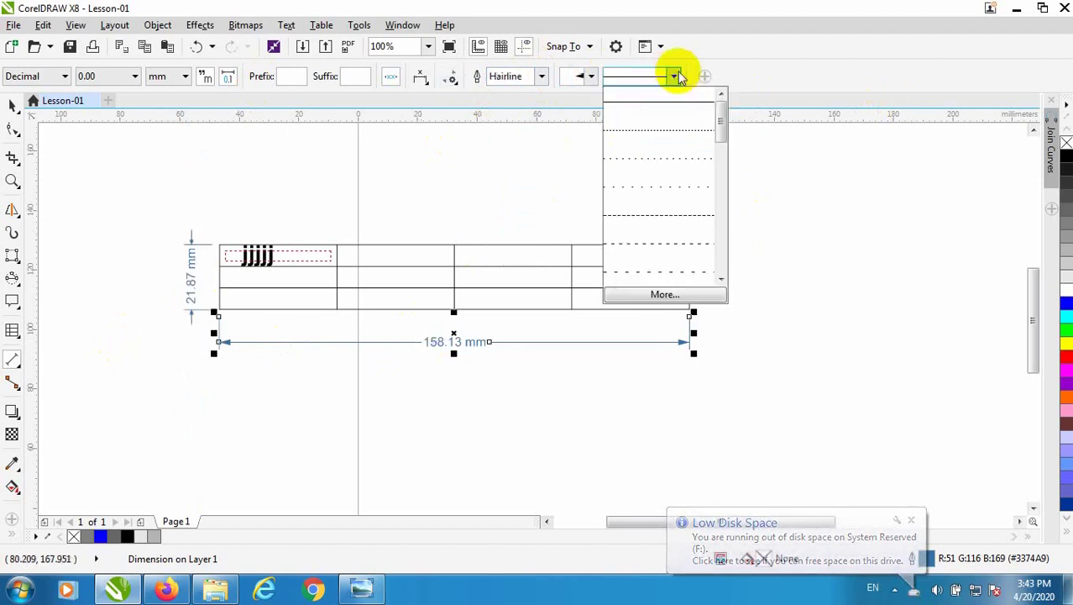
left_click(663, 128)
scroll(333, 341, "up", 3)
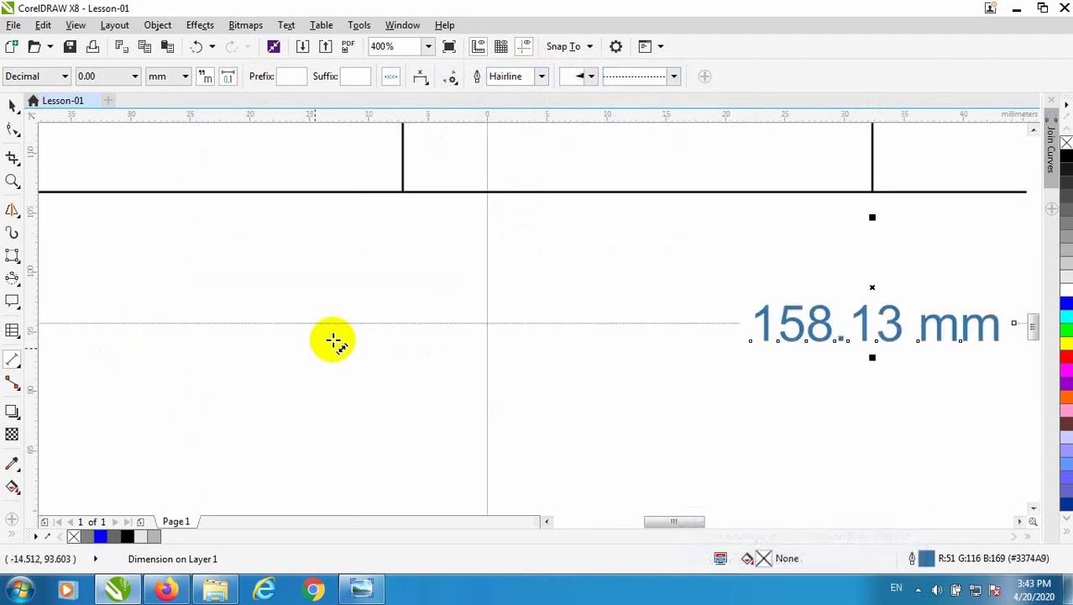
scroll(466, 326, "down", 1)
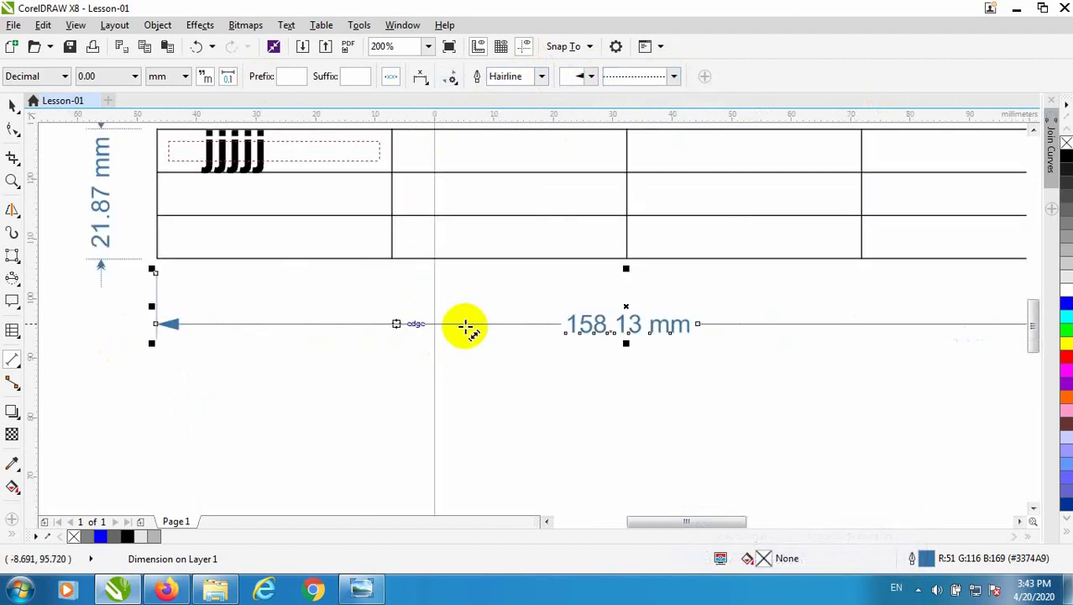
Add a horizontal dimension across the table's full width, placing its line along the table's bottom edge
left_click(24, 370)
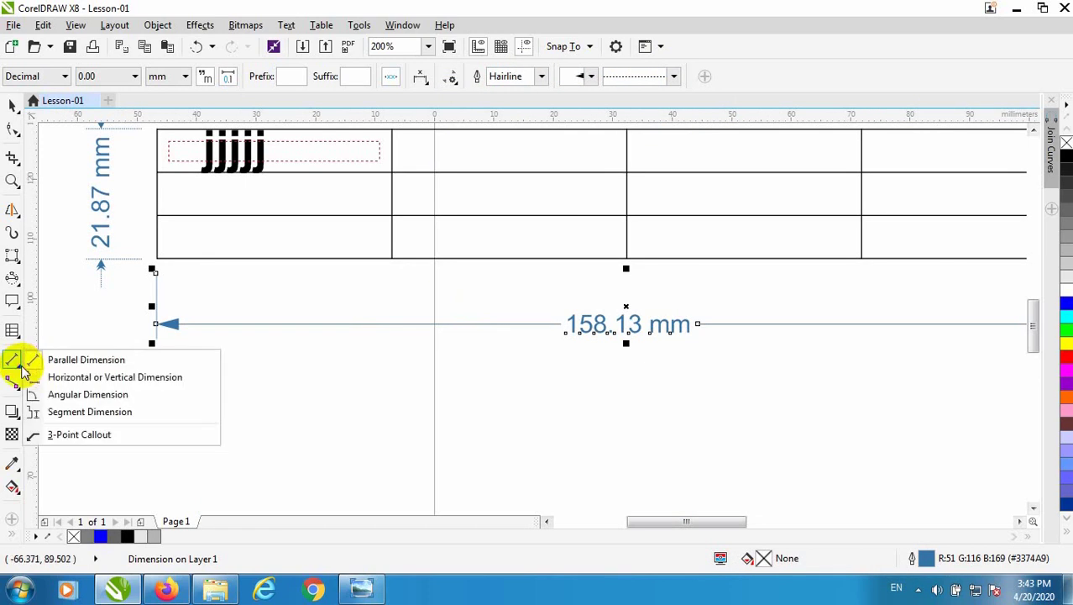
left_click(94, 377)
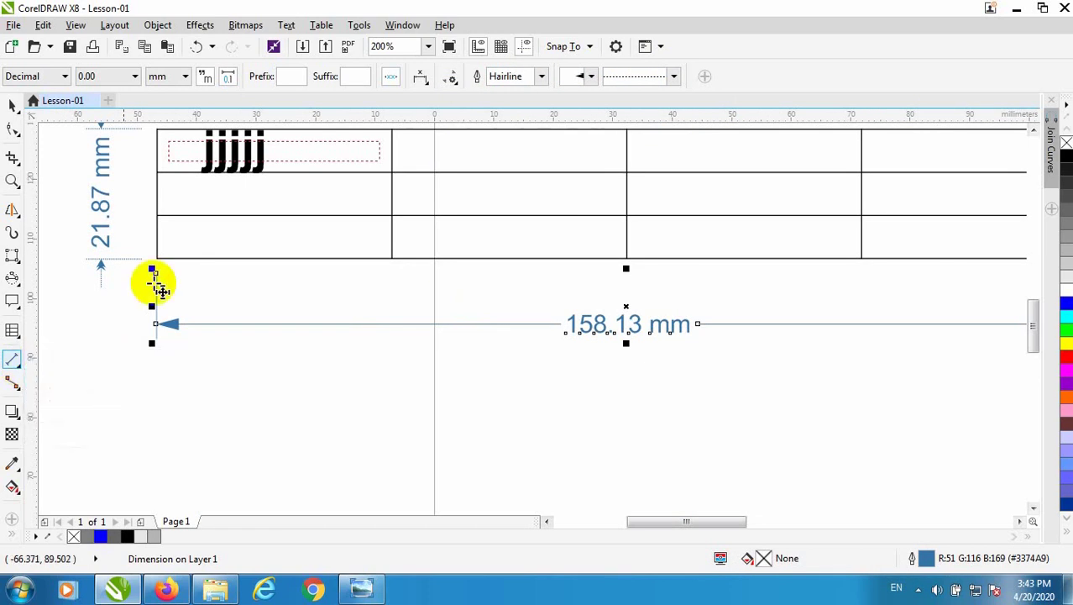
left_click_drag(157, 258, 979, 162)
left_click(979, 292)
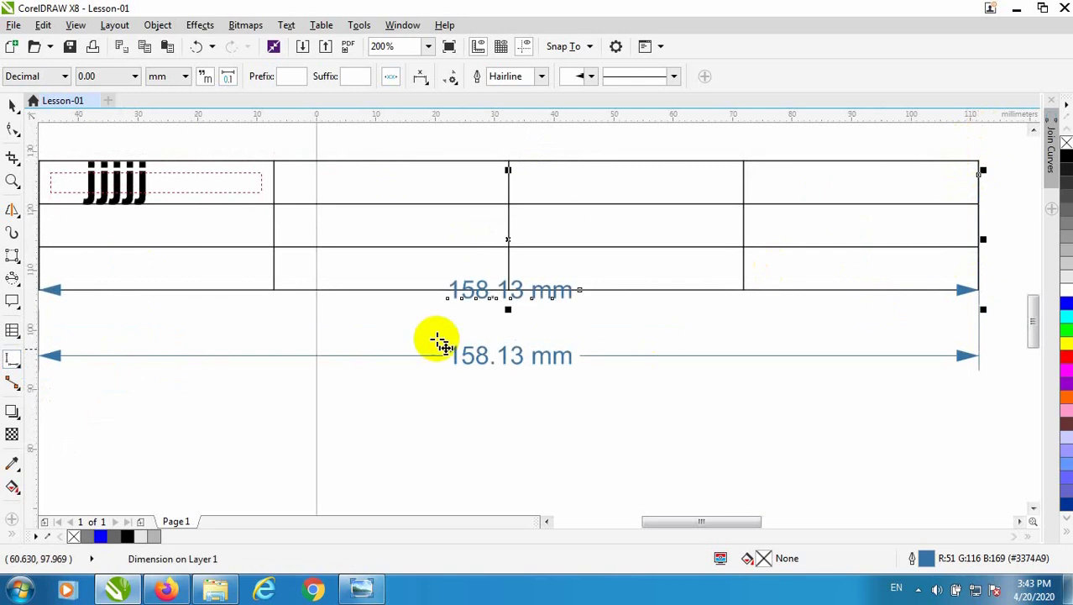
scroll(539, 343, "down", 2)
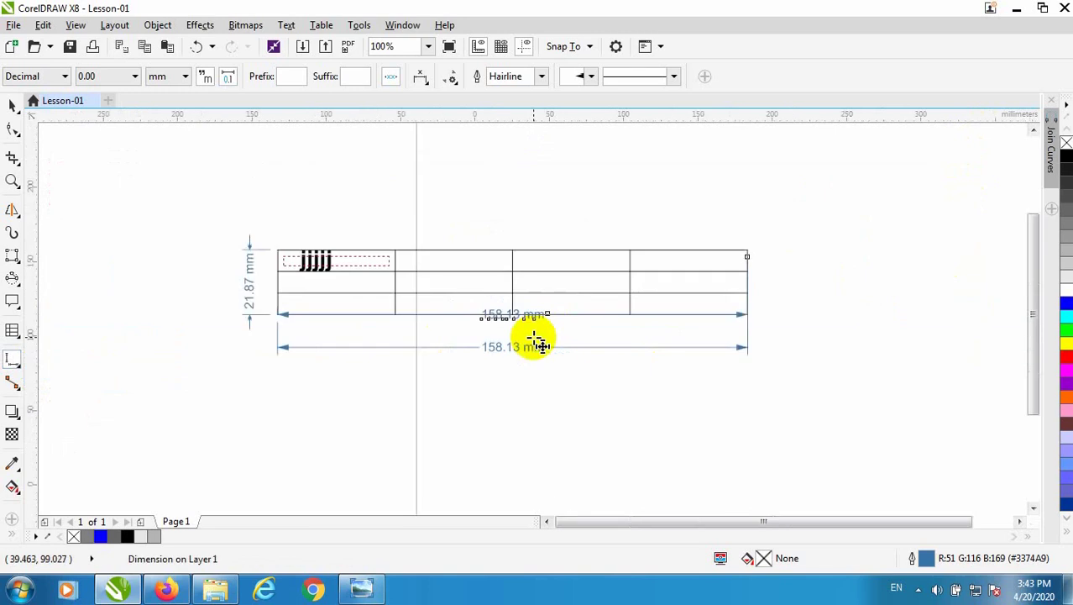
Draw a 3-point callout, about 39 by 10 mm, from the second column's top-left corner along its top edge and upward
left_click(14, 363)
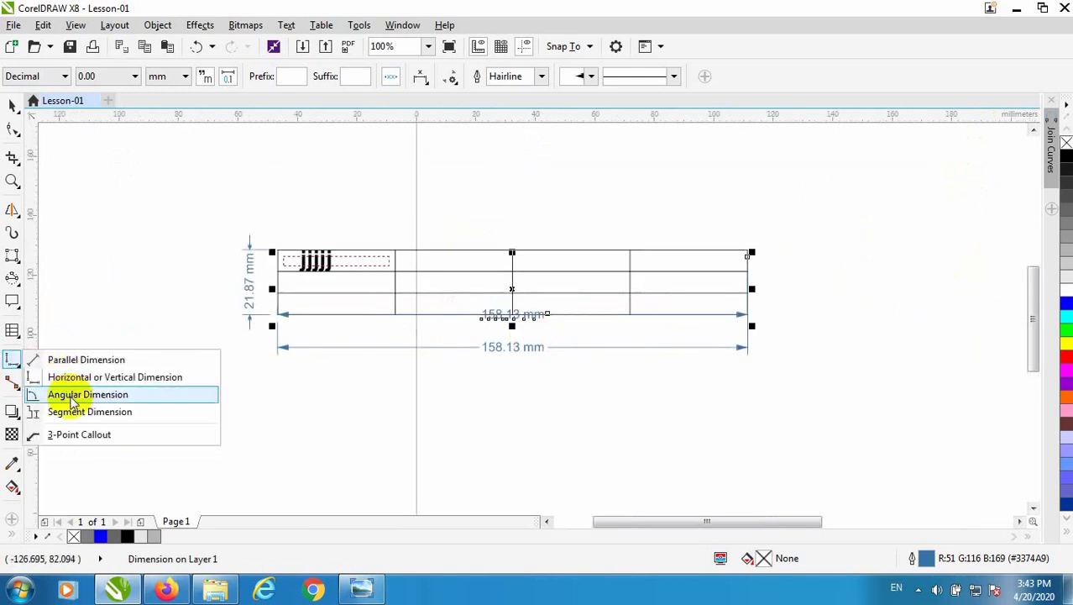
left_click(78, 436)
scroll(359, 240, "up", 3)
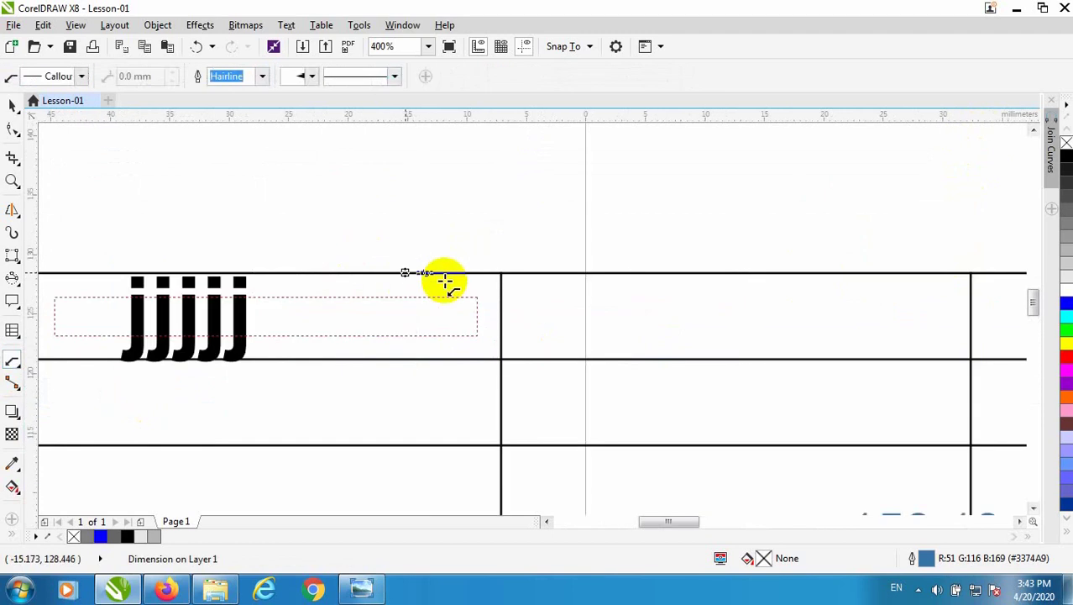
left_click_drag(501, 276, 971, 273)
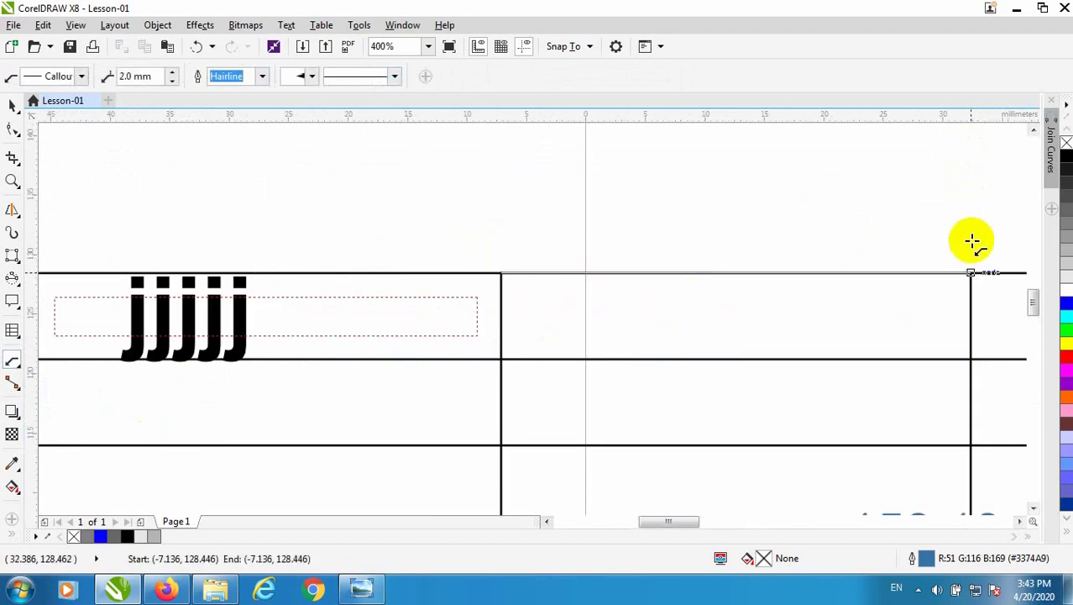
left_click(966, 177)
scroll(611, 335, "down", 3)
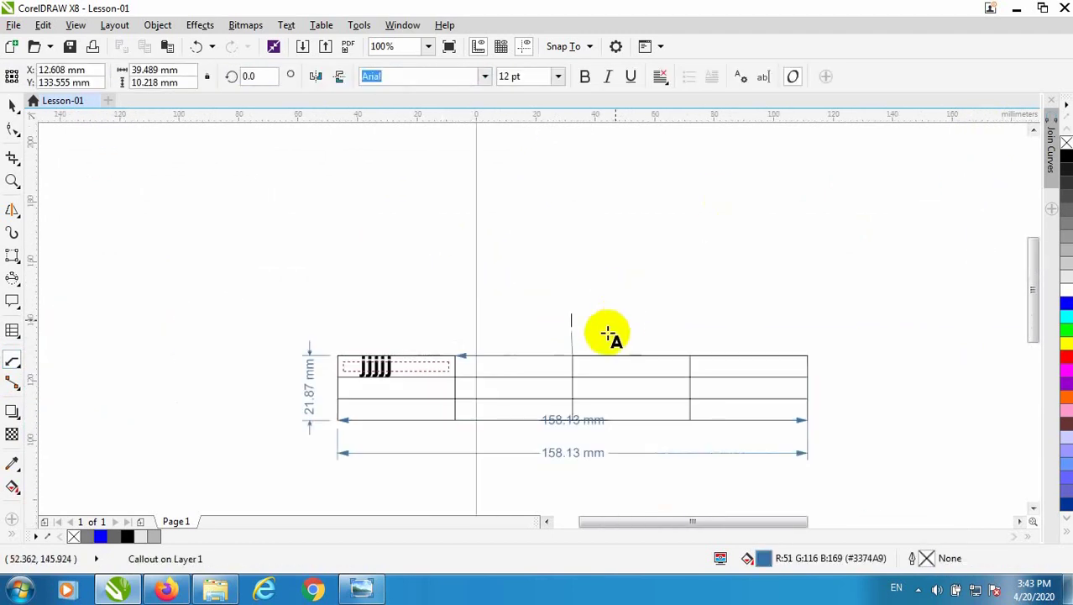
Draw a second callout, about 36 by 15 mm, pointing at the table's top-left corner and label it "kkkdkjj"
scroll(548, 370, "up", 2)
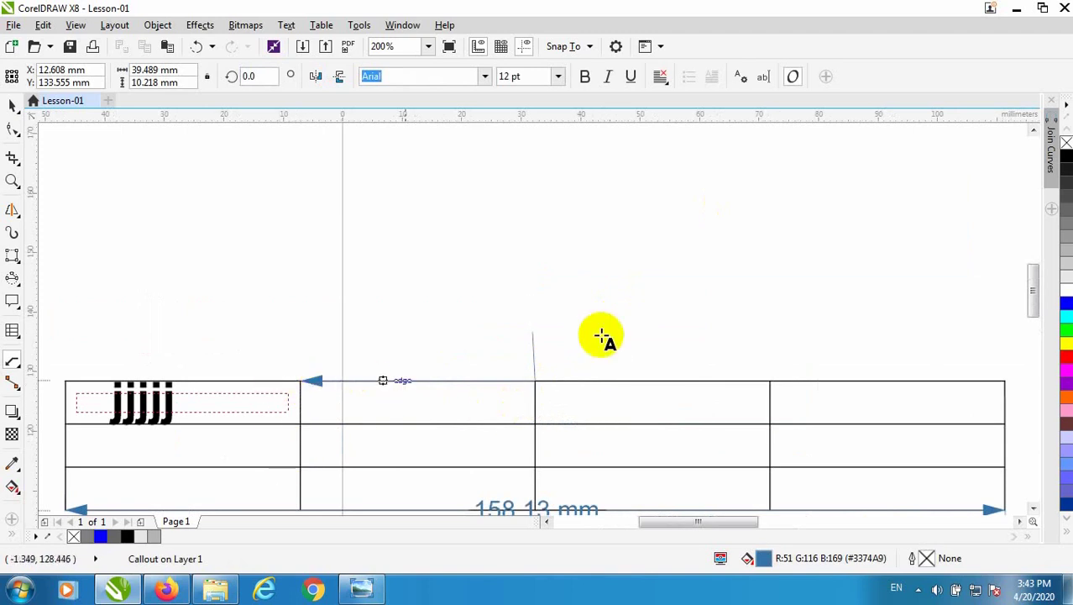
scroll(371, 404, "down", 2)
scroll(247, 384, "up", 2)
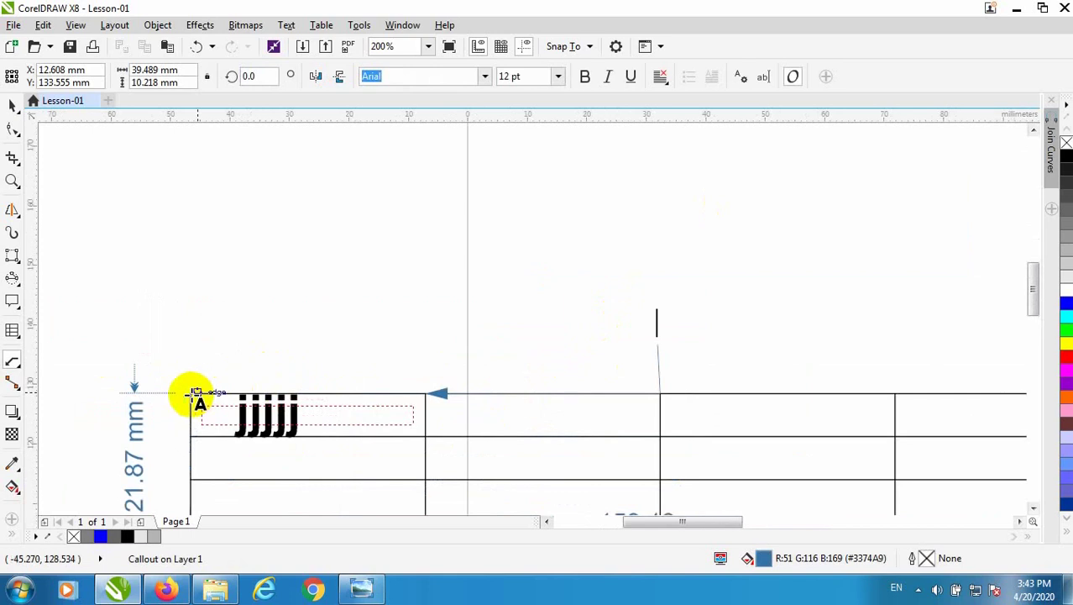
left_click_drag(196, 392, 262, 303)
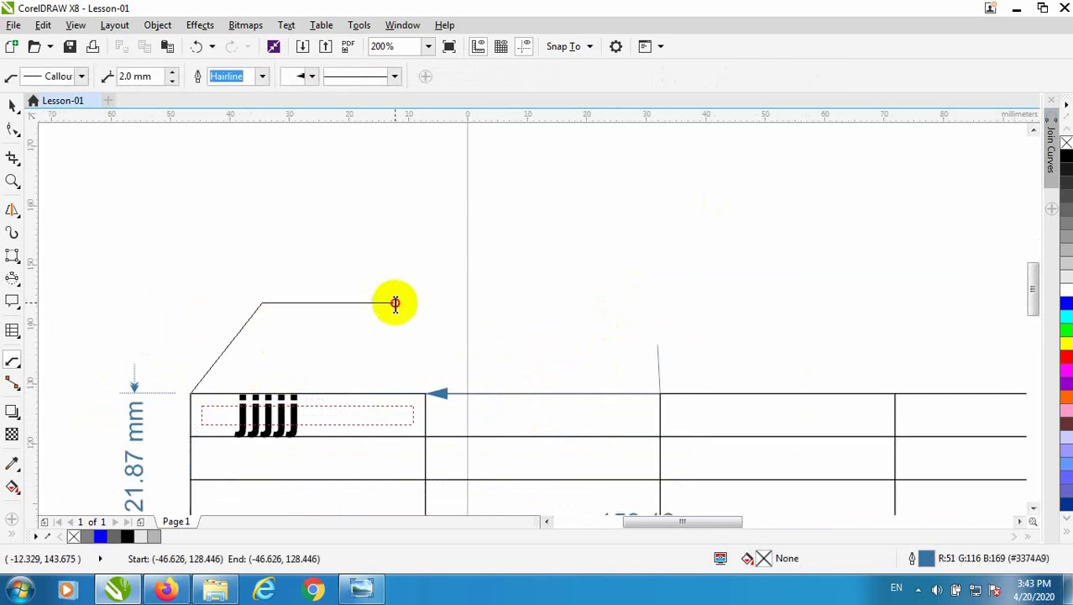
left_click(395, 303)
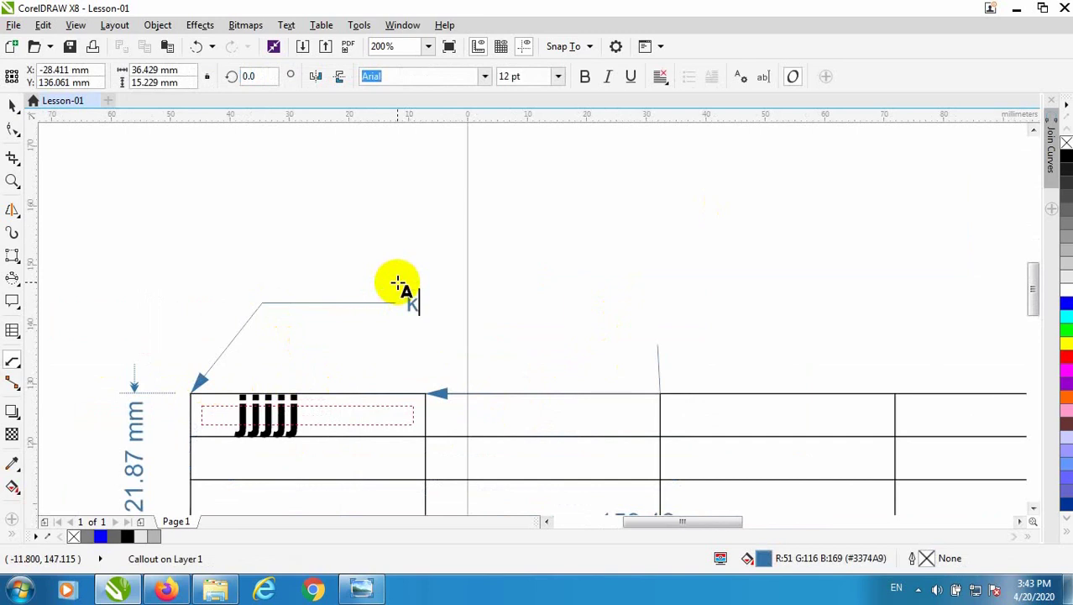
key("Escape")
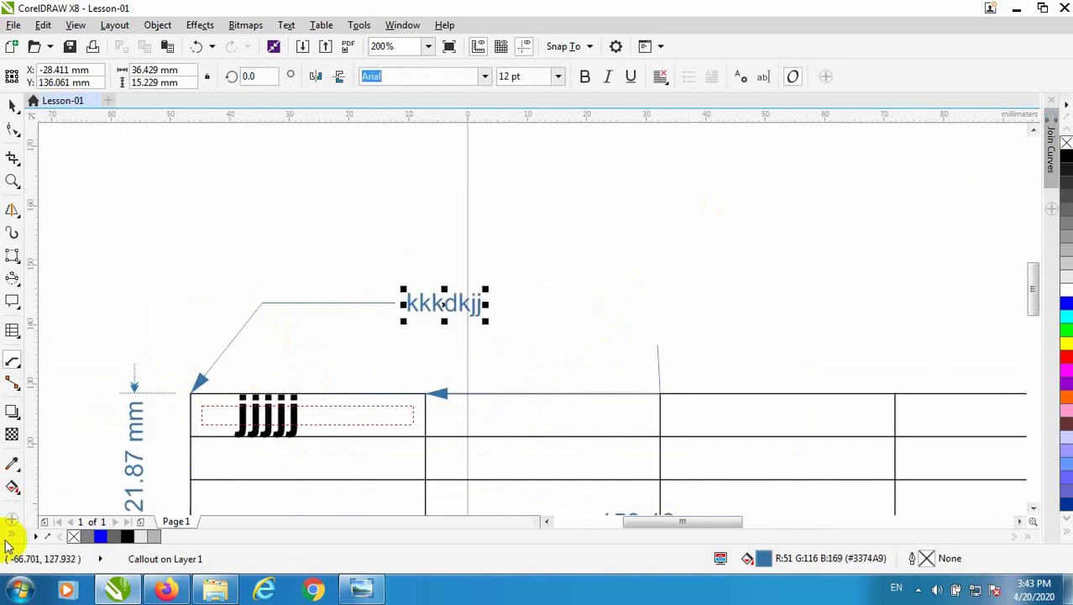
Draw three joined straight-line connectors zigzagging upward from the top of the table's middle divider, and briefly select the middle one
left_click(23, 392)
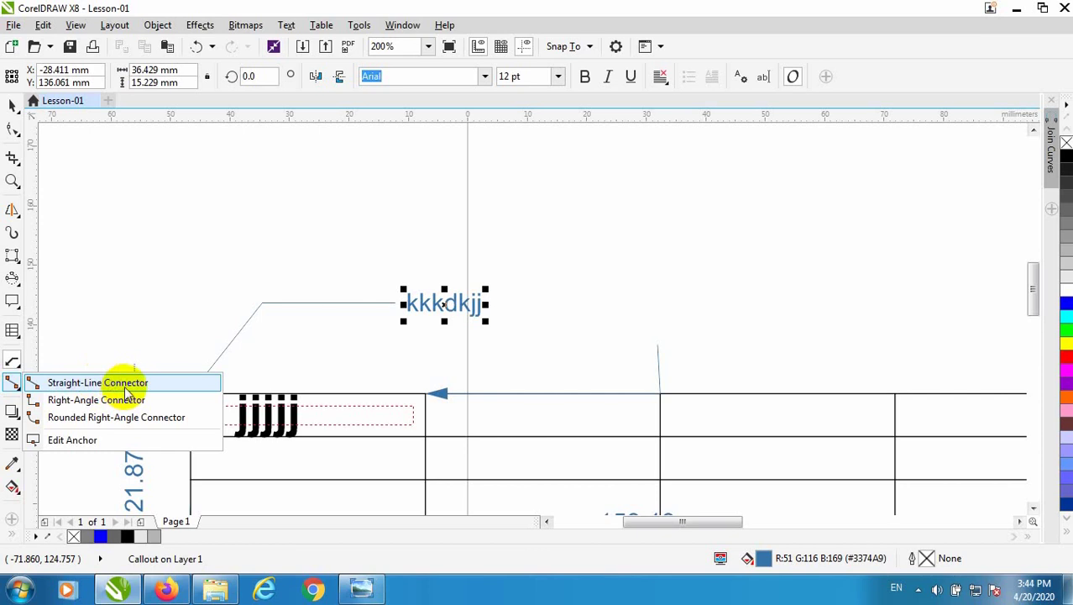
left_click(182, 393)
scroll(388, 372, "down", 2)
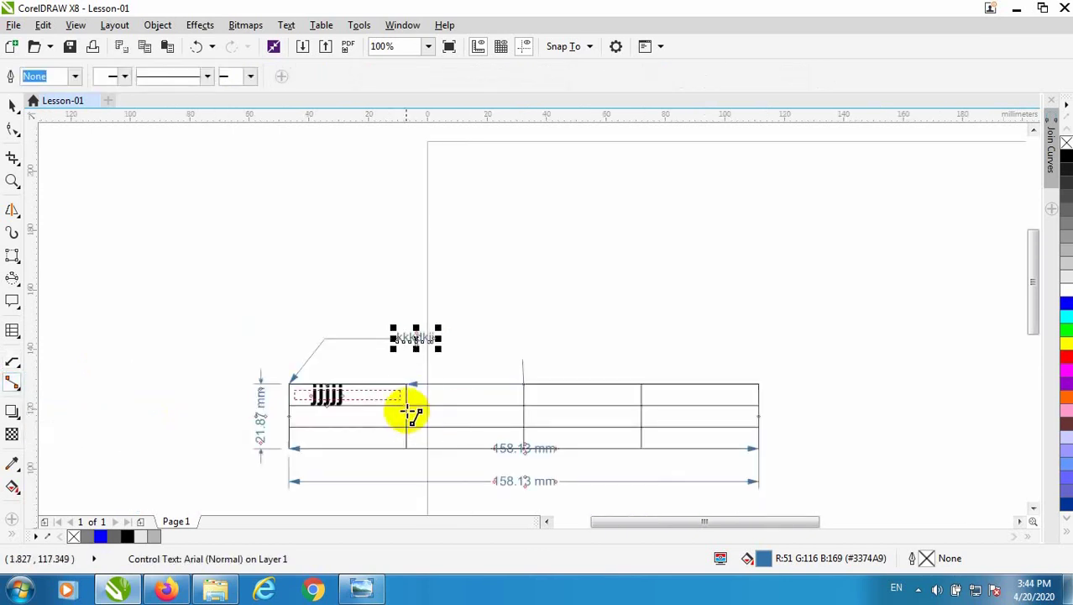
left_click(523, 385)
mouse_move(523, 385)
left_mouse_down()
mouse_move(635, 287)
mouse_move(599, 292)
left_mouse_up()
left_click_drag(668, 304, 748, 213)
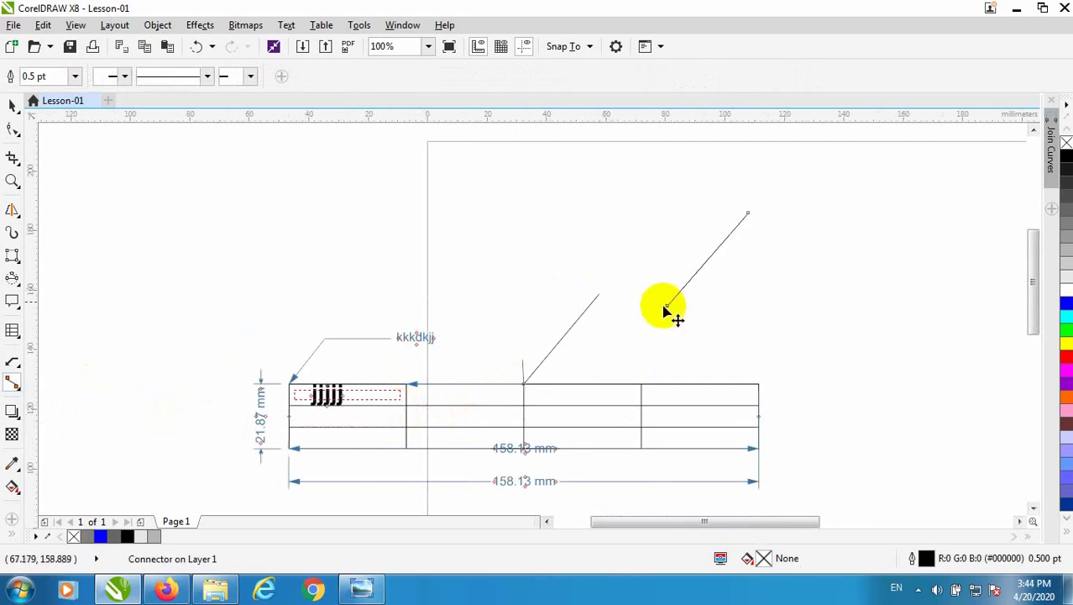
left_click_drag(599, 294, 668, 305)
key("Escape")
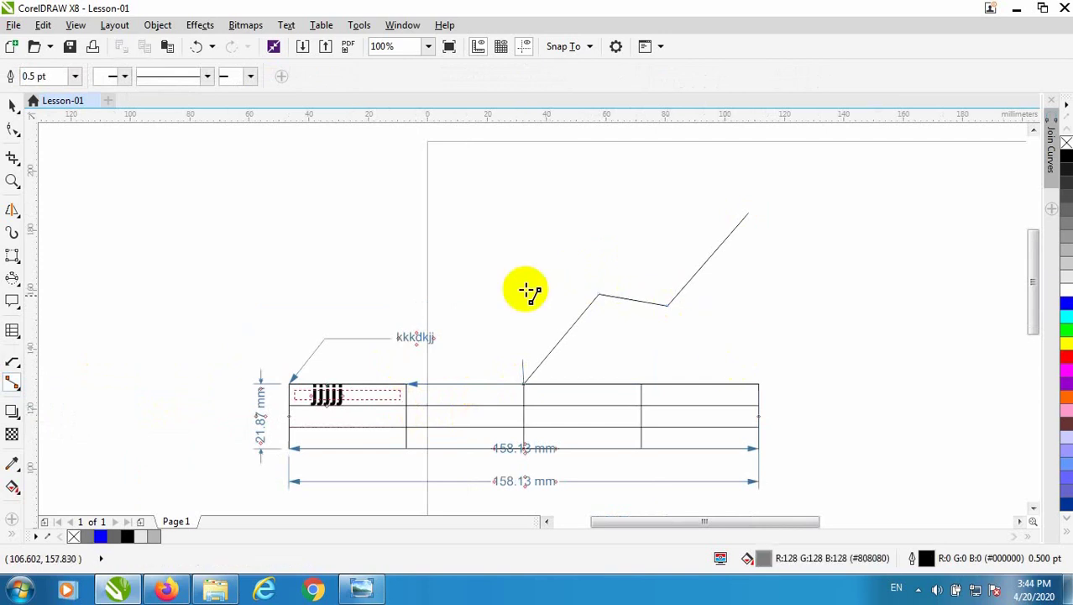
left_click(650, 304)
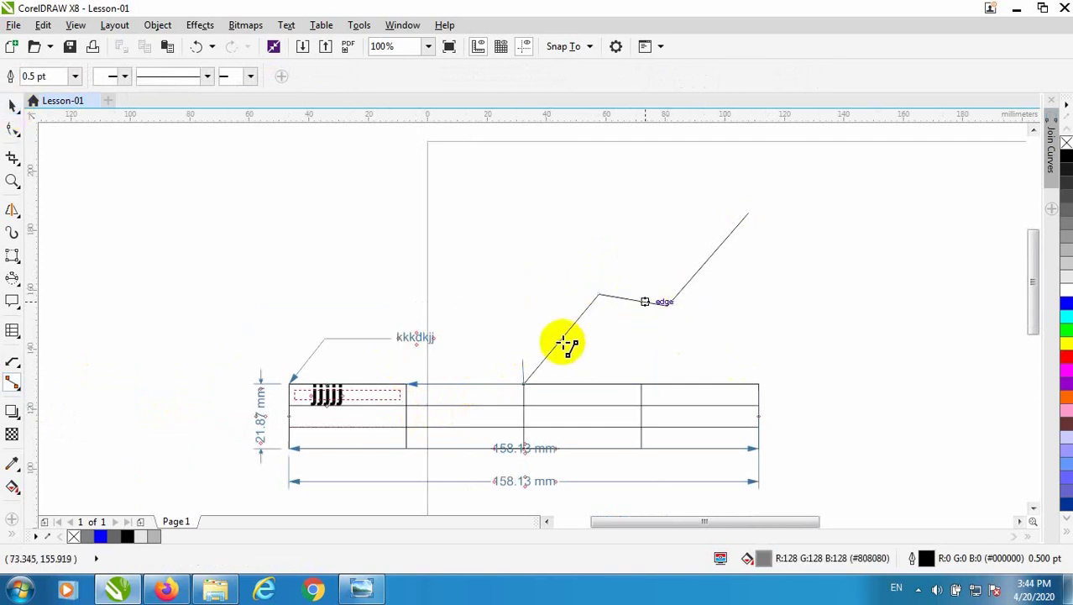
left_click(12, 105)
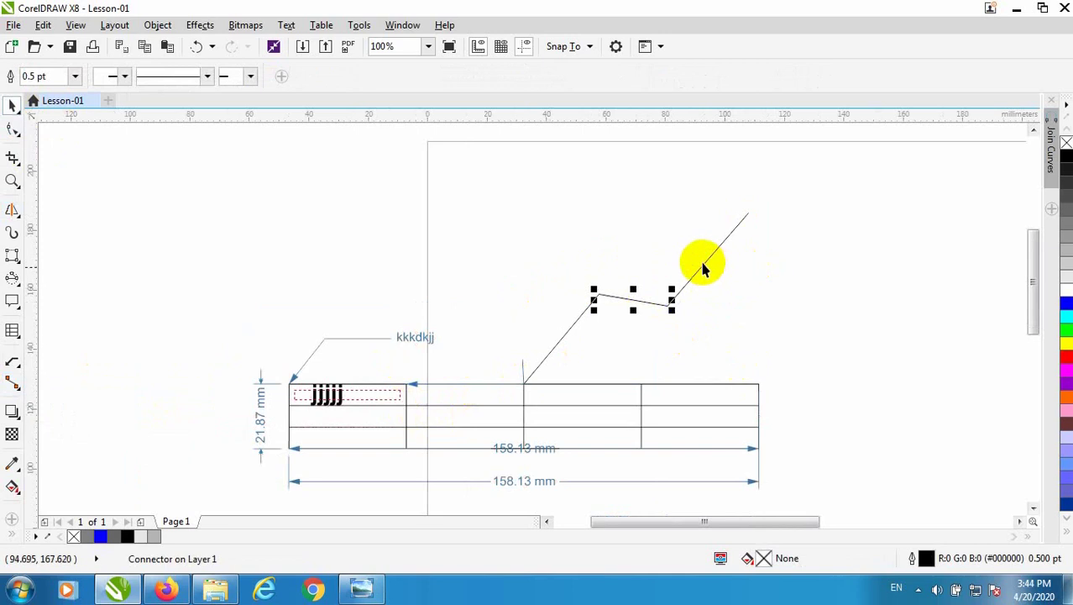
key("Escape")
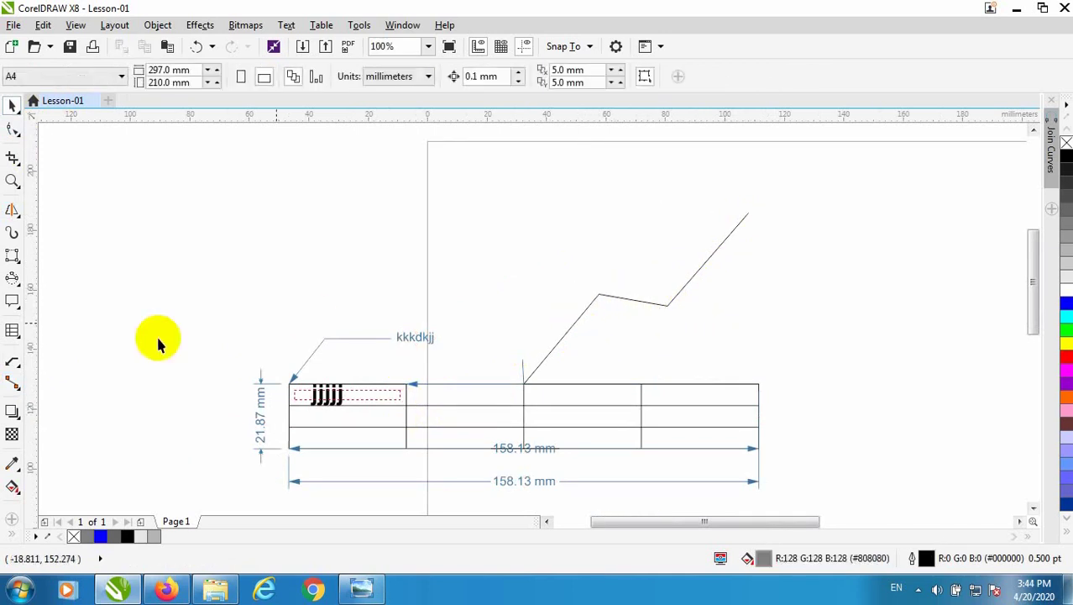
Draw a right-angle connector above the "kkkdkjj" callout, running horizontally and turning upward past the page's left edge
left_click(12, 384)
left_click(20, 390)
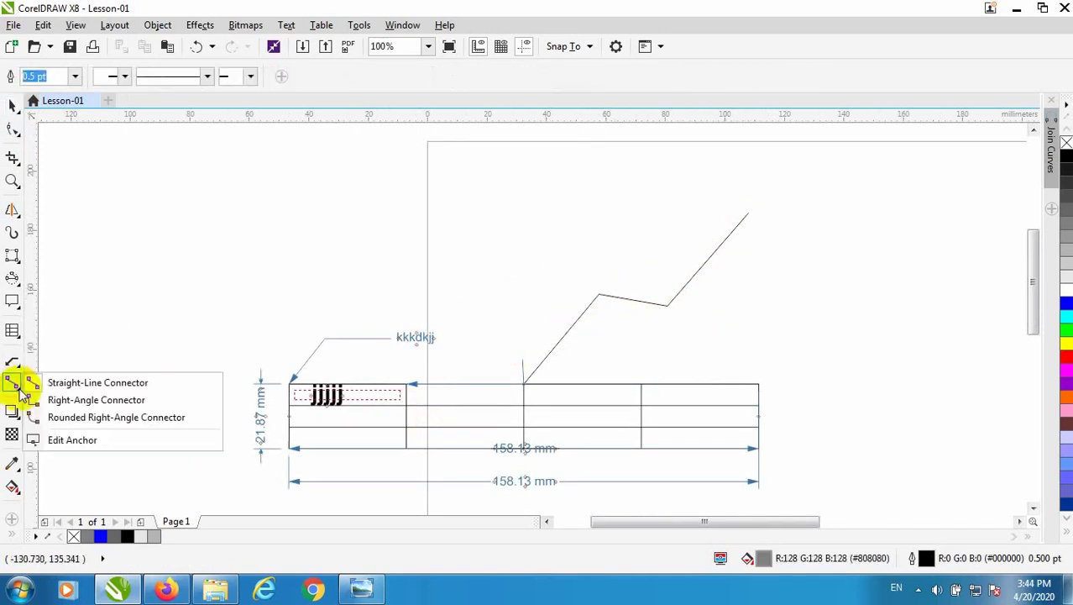
left_click(96, 399)
left_click_drag(301, 291, 449, 165)
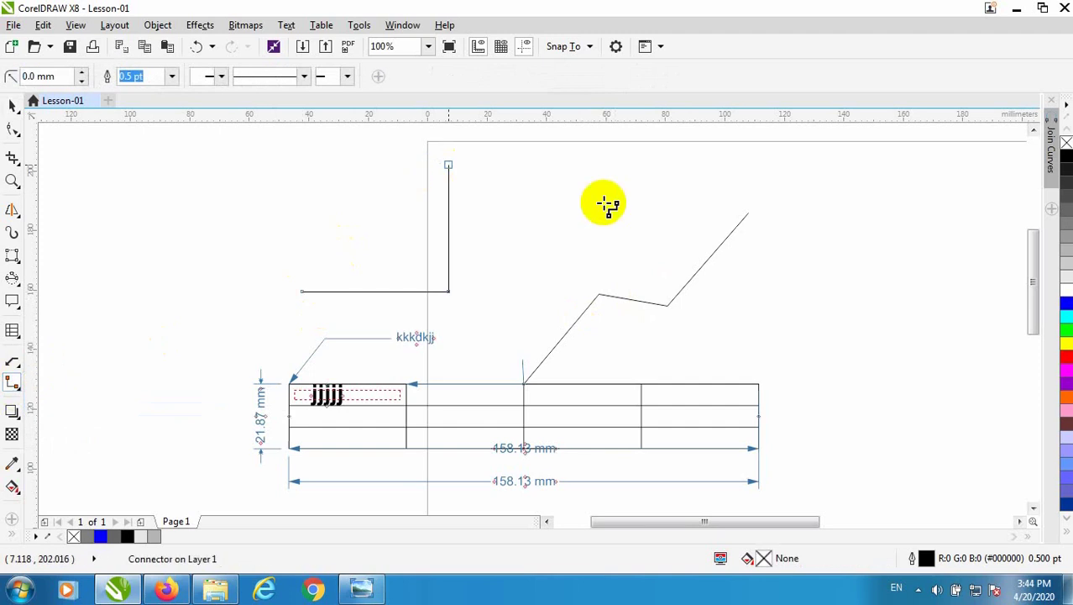
Draw two more right-angle connectors over the page: about 67 by 41 mm turning down, and about 105 by 45 mm stepping across the zigzag
left_click_drag(624, 174, 825, 295)
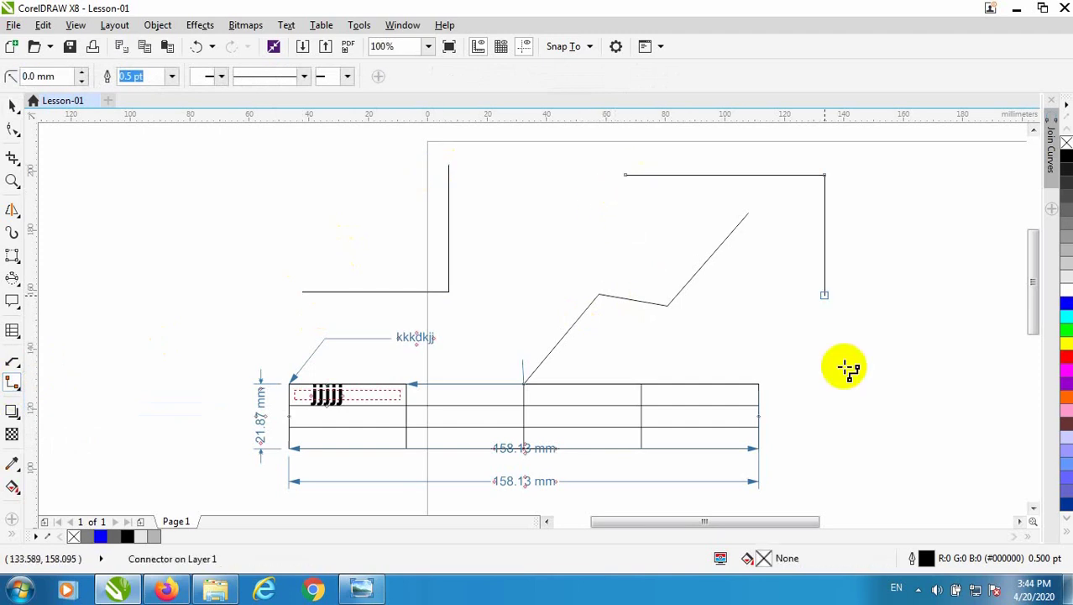
left_click_drag(539, 234, 850, 368)
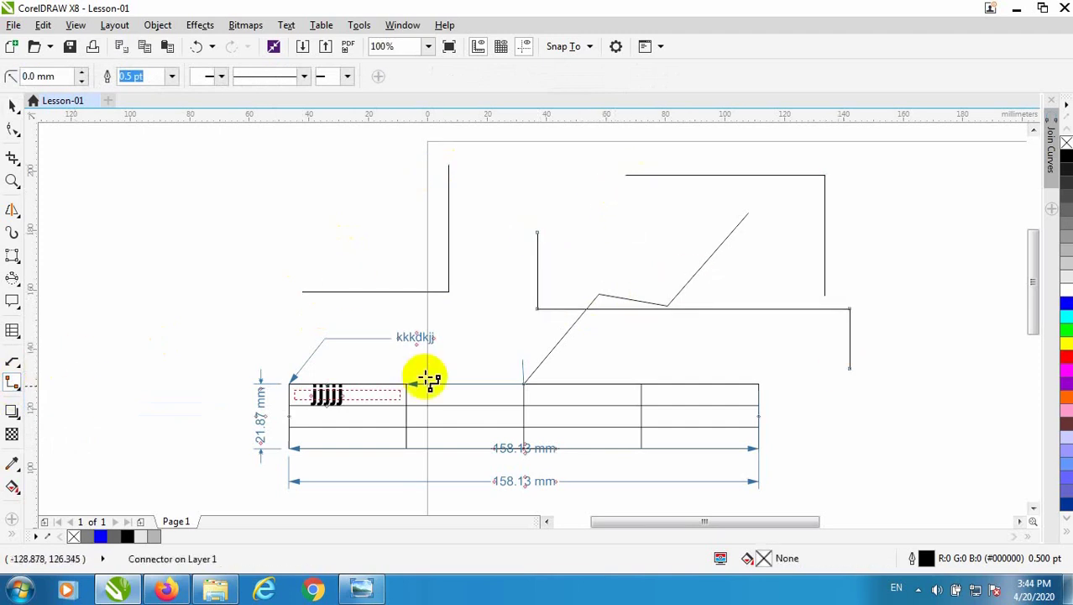
Draw four overlapping rounded right-angle connectors above the "kkkdkjj" callout, around the page's left edge
left_click(19, 390)
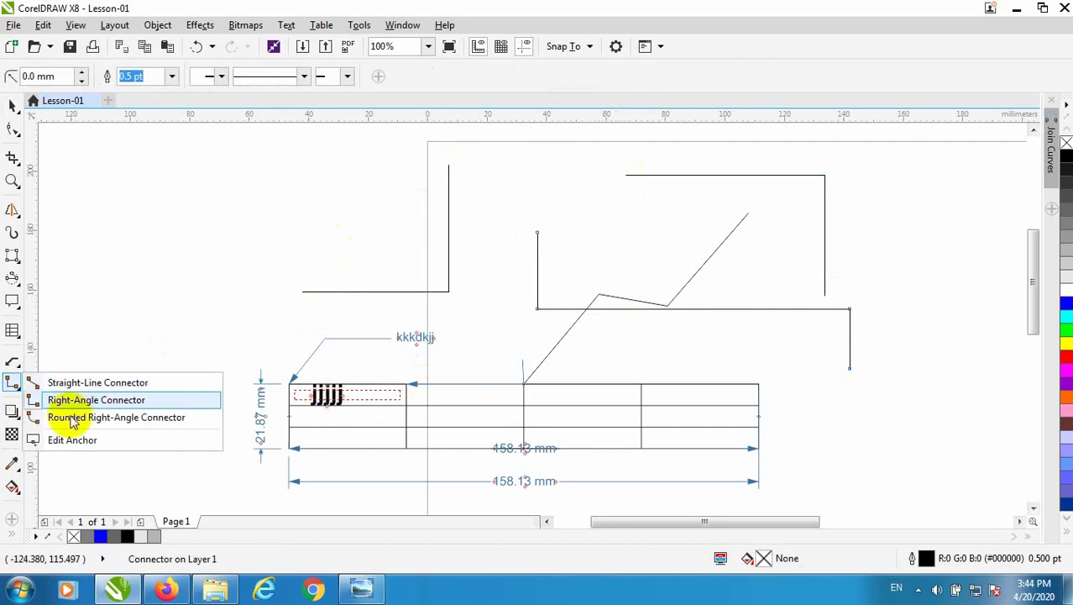
left_click(67, 417)
left_click_drag(300, 261, 323, 291)
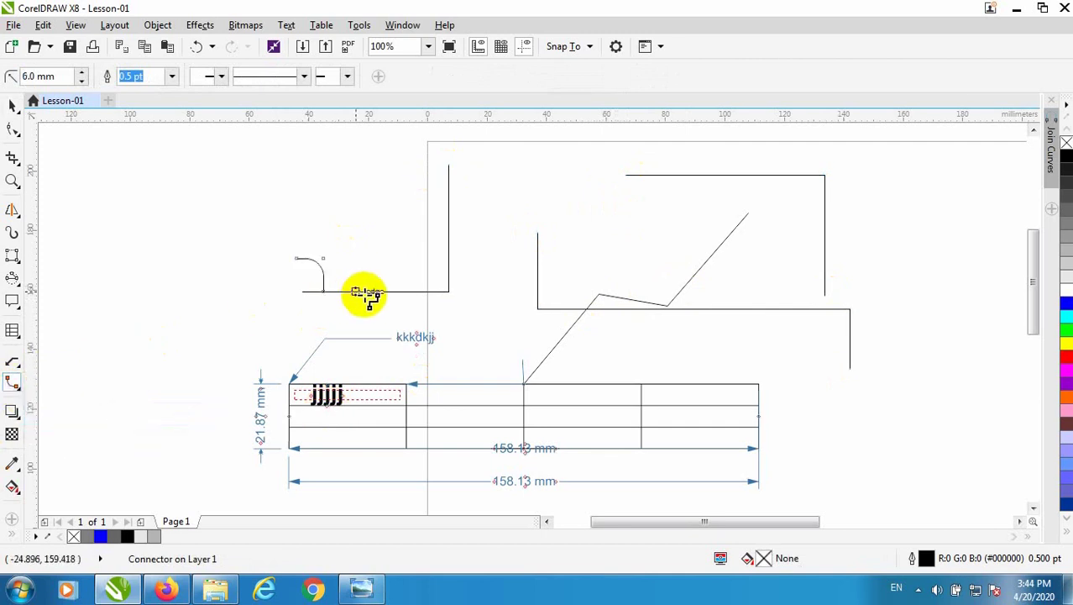
left_click_drag(382, 308, 417, 217)
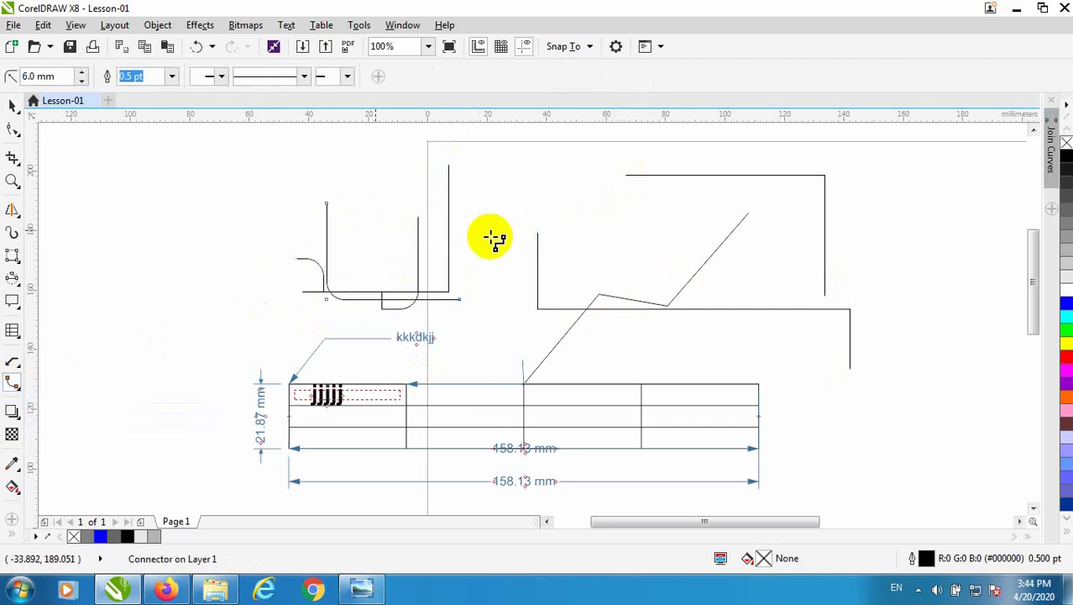
mouse_move(491, 235)
left_mouse_down()
mouse_move(495, 154)
mouse_move(253, 223)
mouse_move(402, 304)
left_mouse_up()
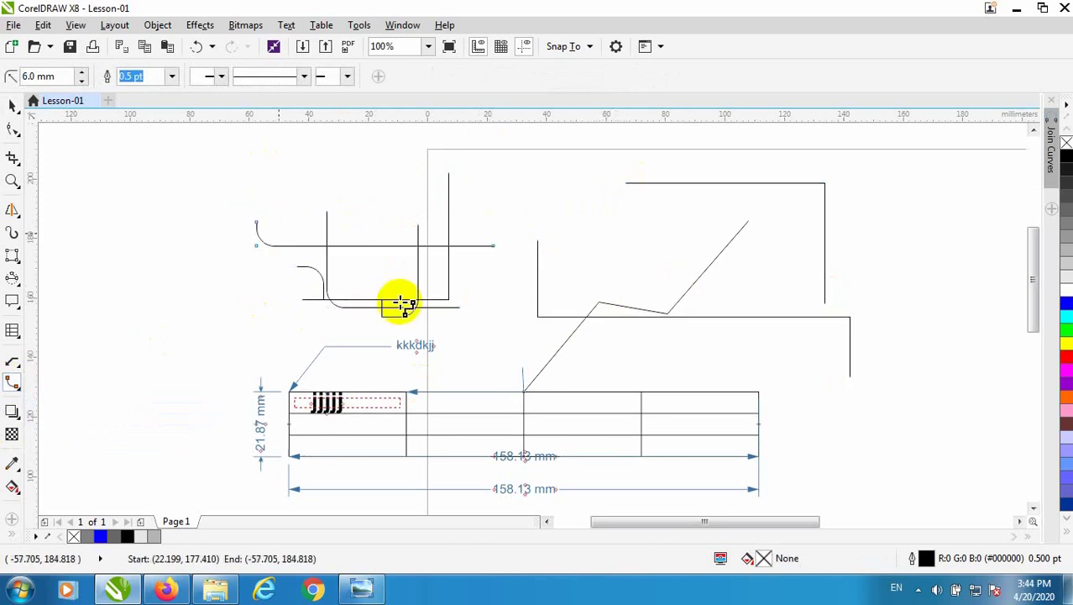
left_click(326, 212)
left_click_drag(467, 308, 460, 307)
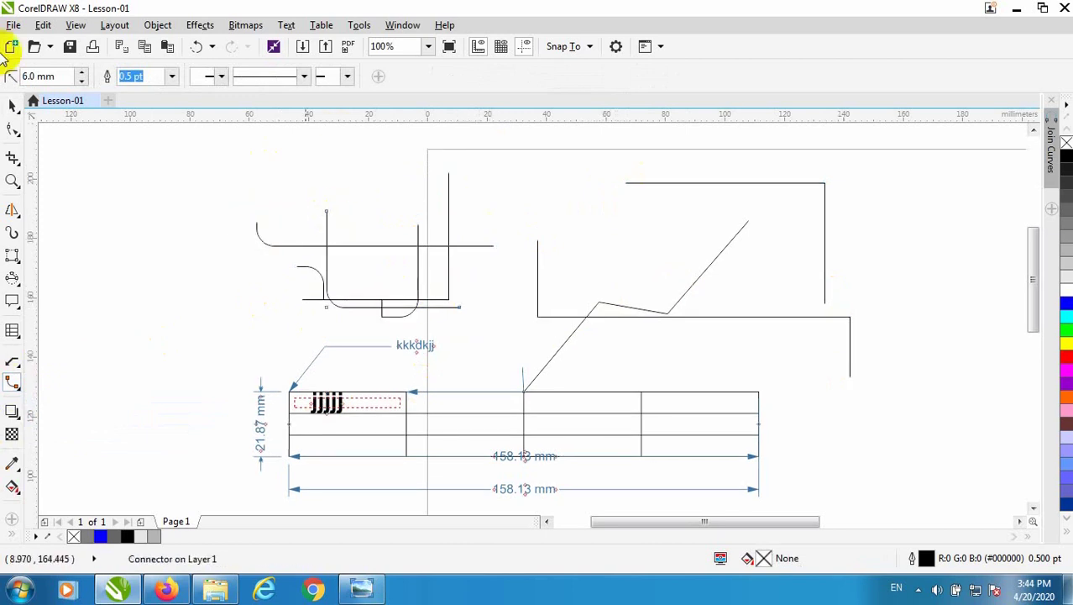
Select a rounded connector and the long stepped right-angle connector in turn to compare their corner settings
left_click(14, 103)
left_click(294, 282)
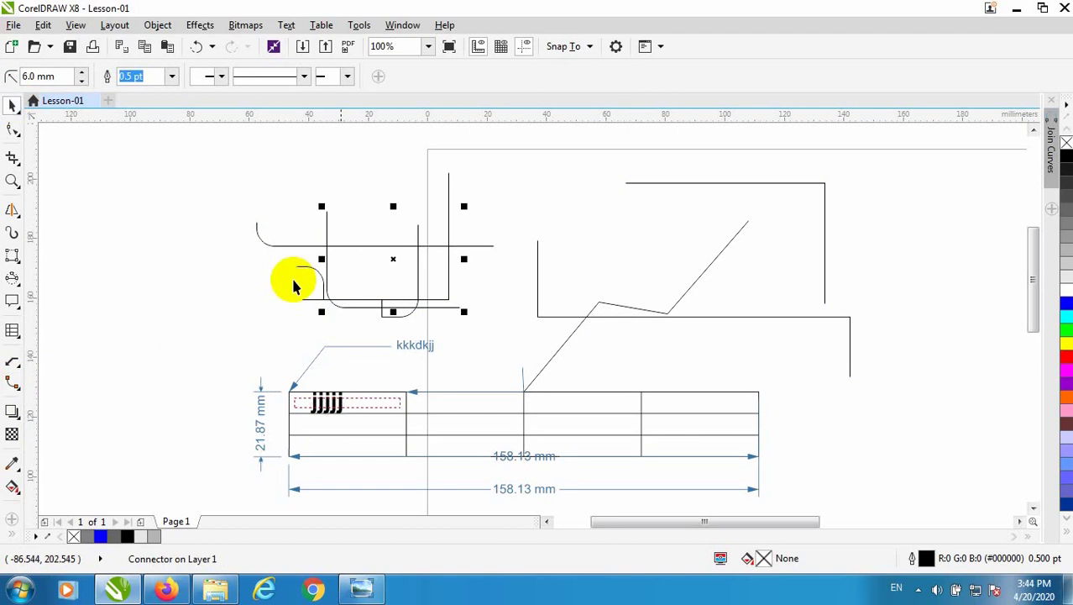
left_click(536, 299)
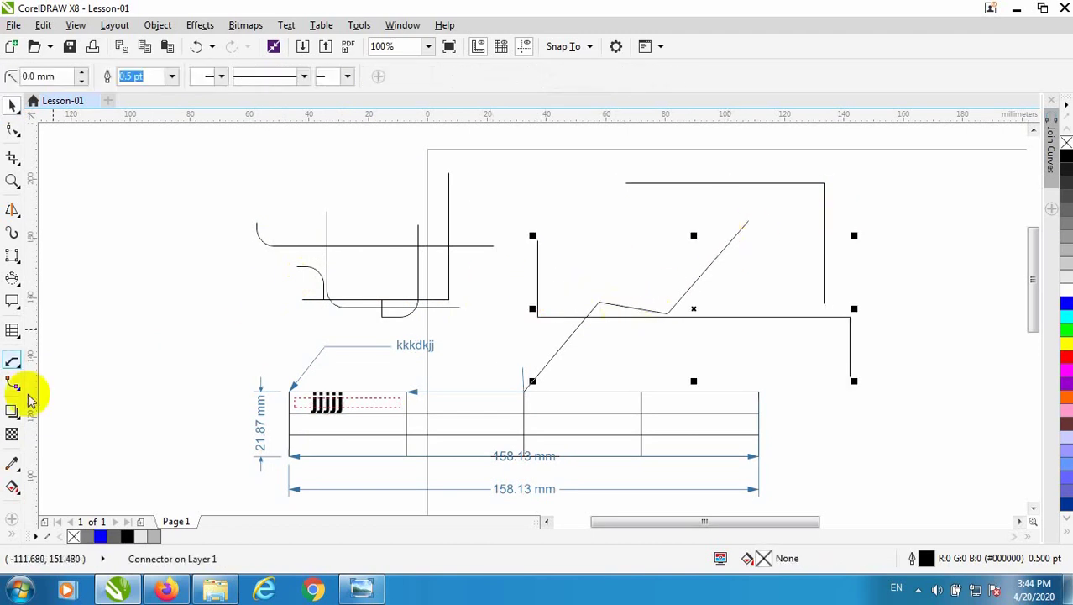
left_click(415, 293)
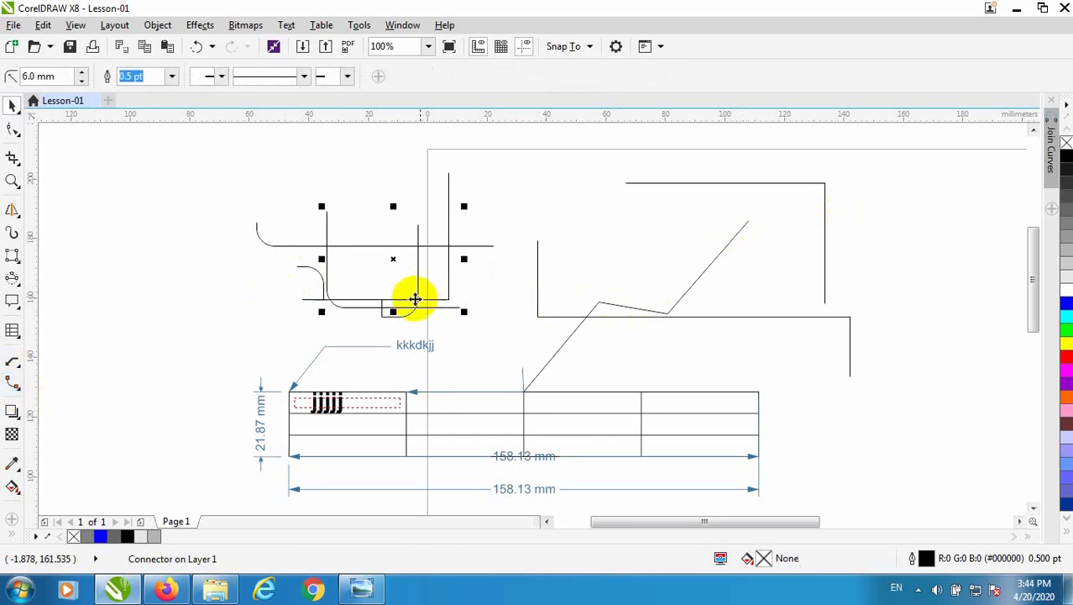
left_click(19, 391)
left_click(80, 440)
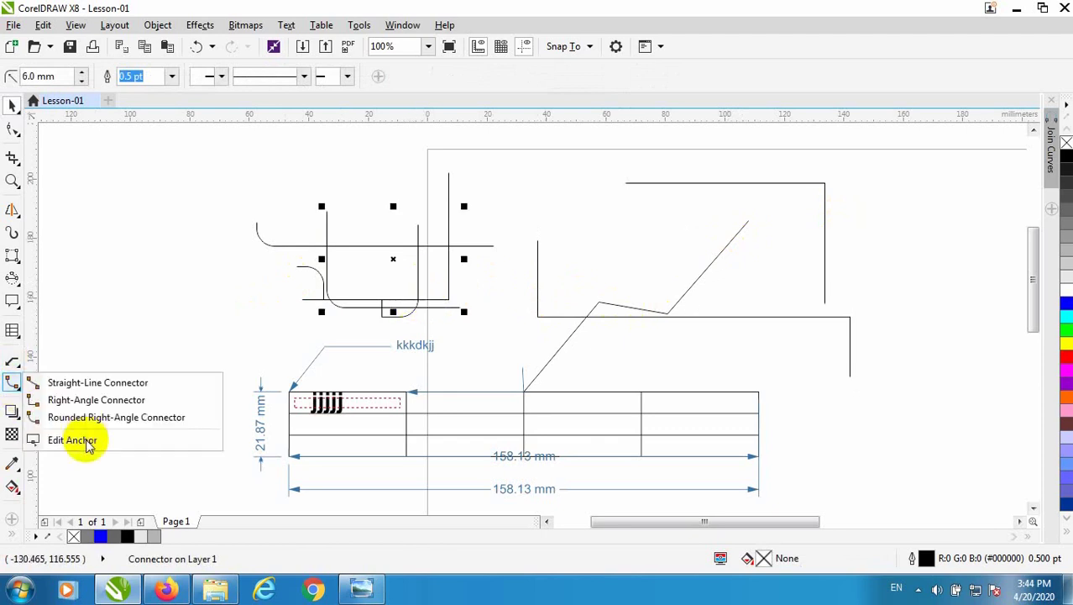
left_click_drag(67, 242, 235, 386)
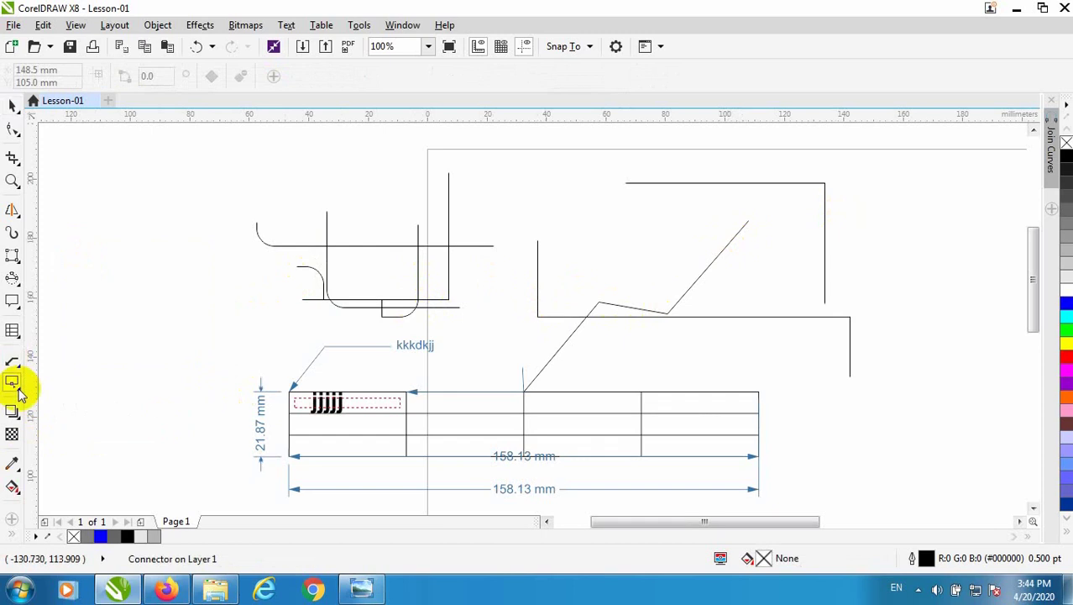
Draw a closed four-sided shape, about 36.5 by 35.7 mm, with the Bezier tool to the left of the rounded connectors
left_click(17, 214)
left_click(62, 228)
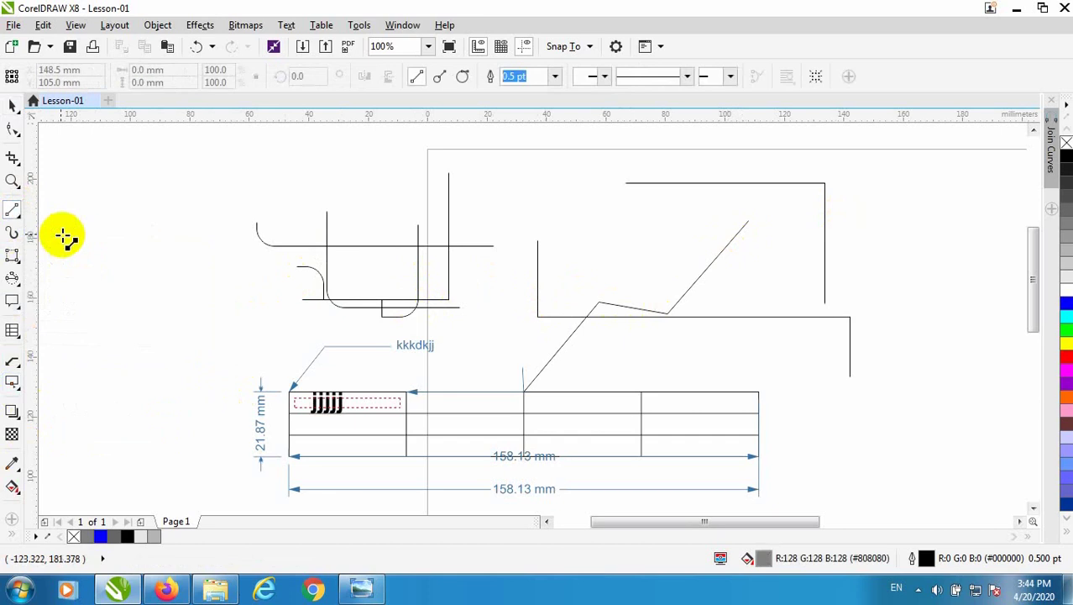
left_click(13, 215)
left_click(57, 249)
left_click(116, 274)
left_click(125, 177)
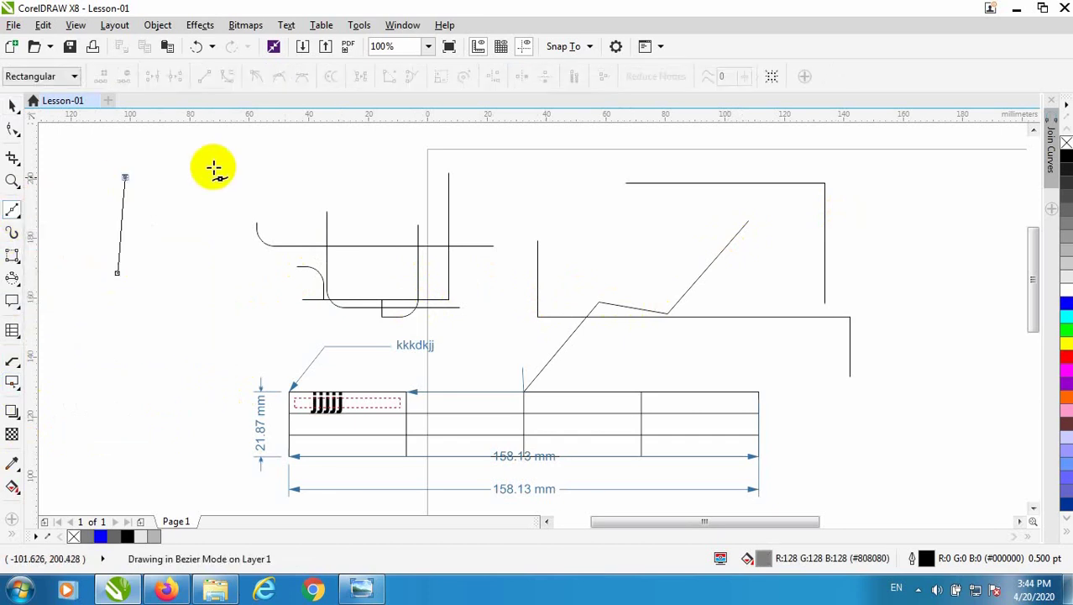
left_click(214, 167)
left_click(225, 241)
left_click(117, 274)
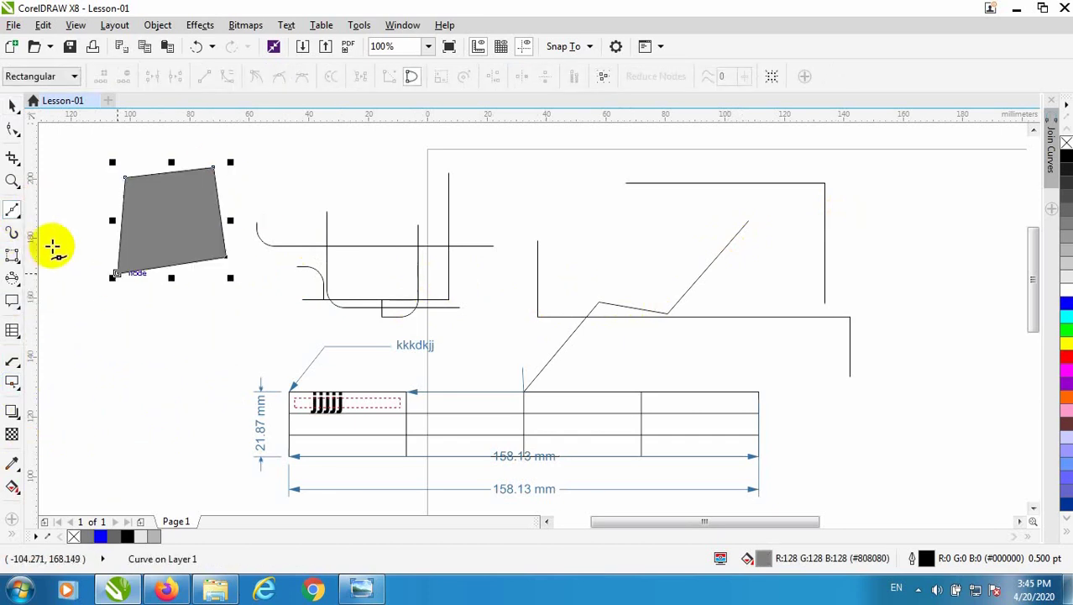
key("space")
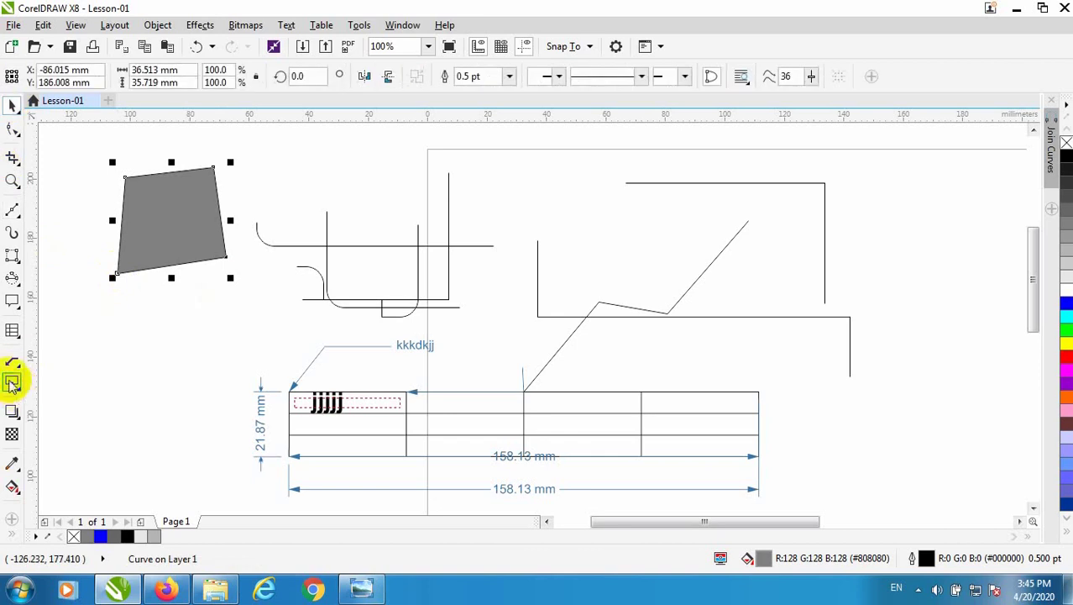
Edit the grey shape's anchors, moving its left-side anchor outward to about X -157 mm, Y 186 mm
left_click(182, 288)
scroll(173, 284, "up", 3)
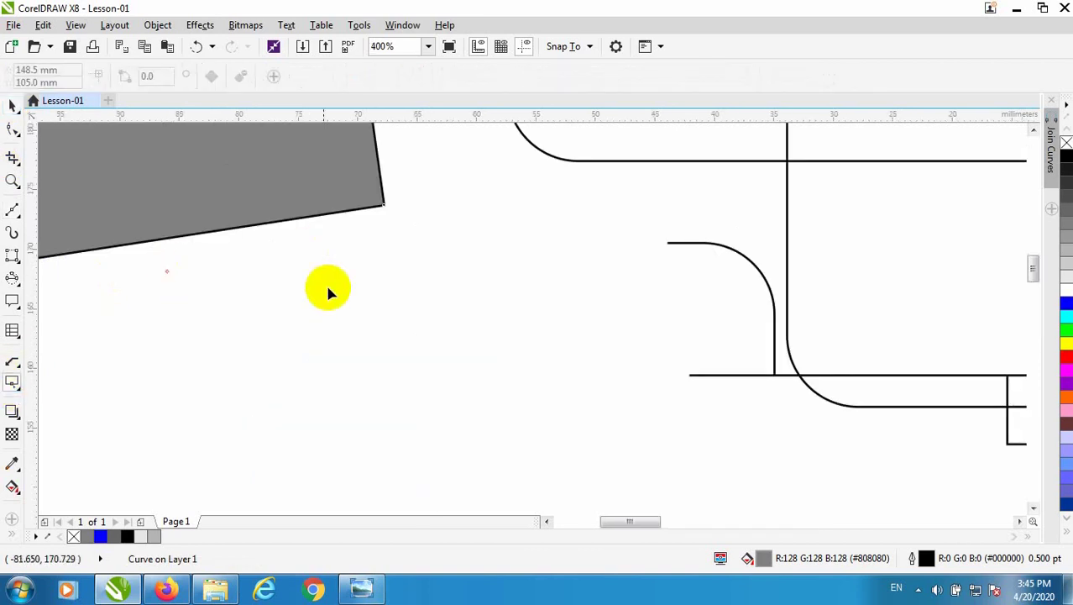
scroll(325, 281, "down", 3)
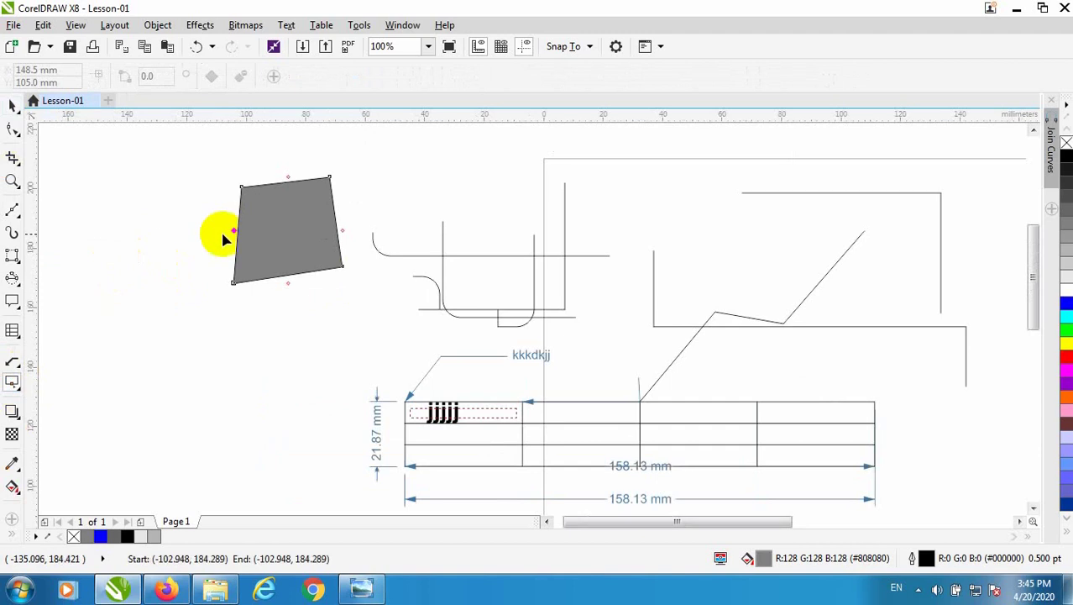
left_click(234, 232)
left_click_drag(236, 233, 78, 230)
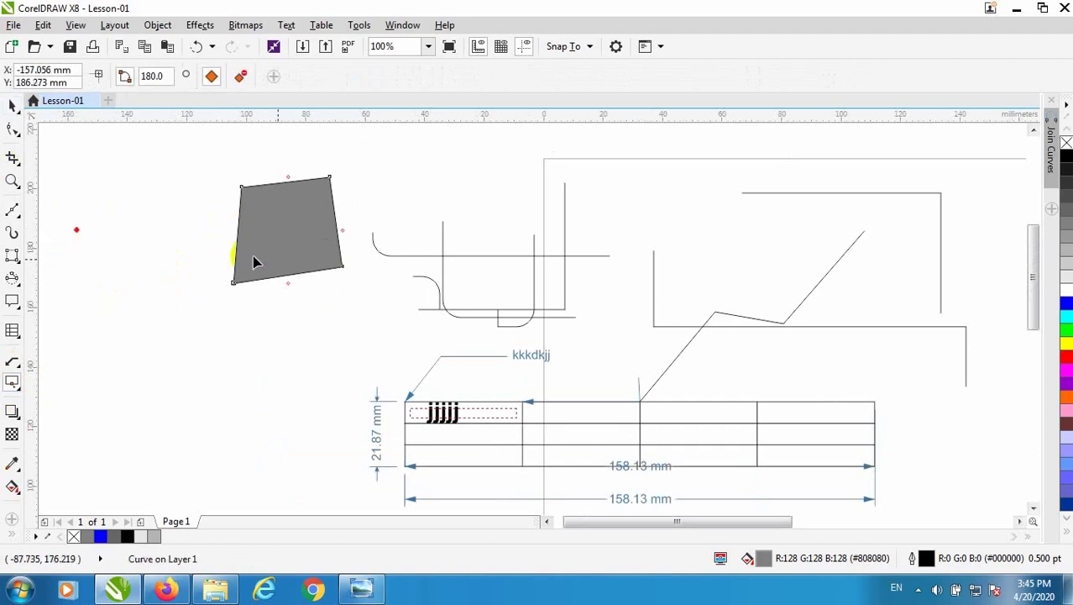
key("Escape")
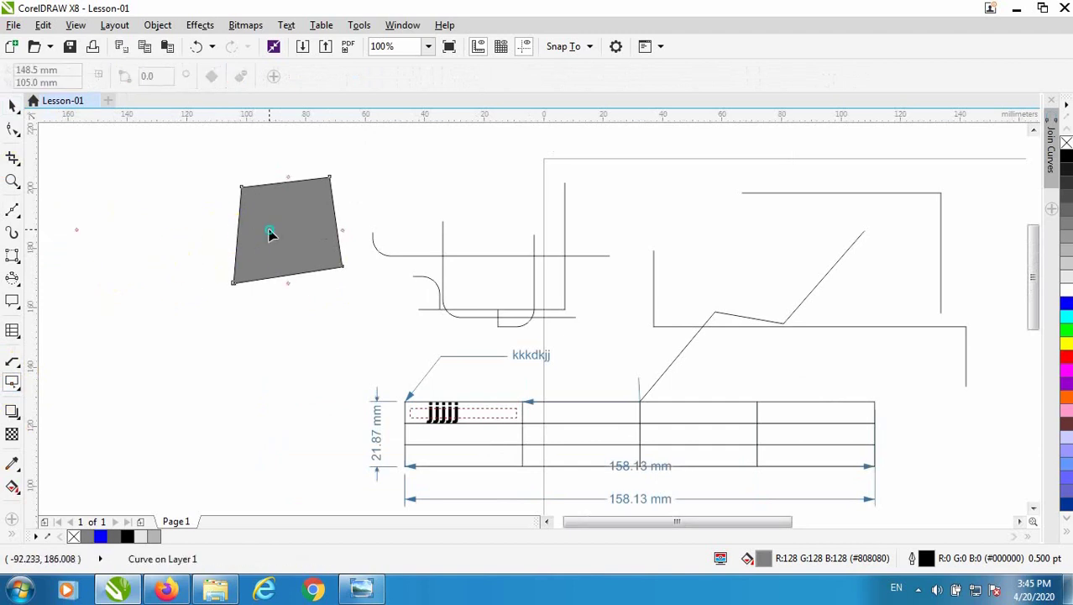
right_click(271, 230)
left_click(290, 178)
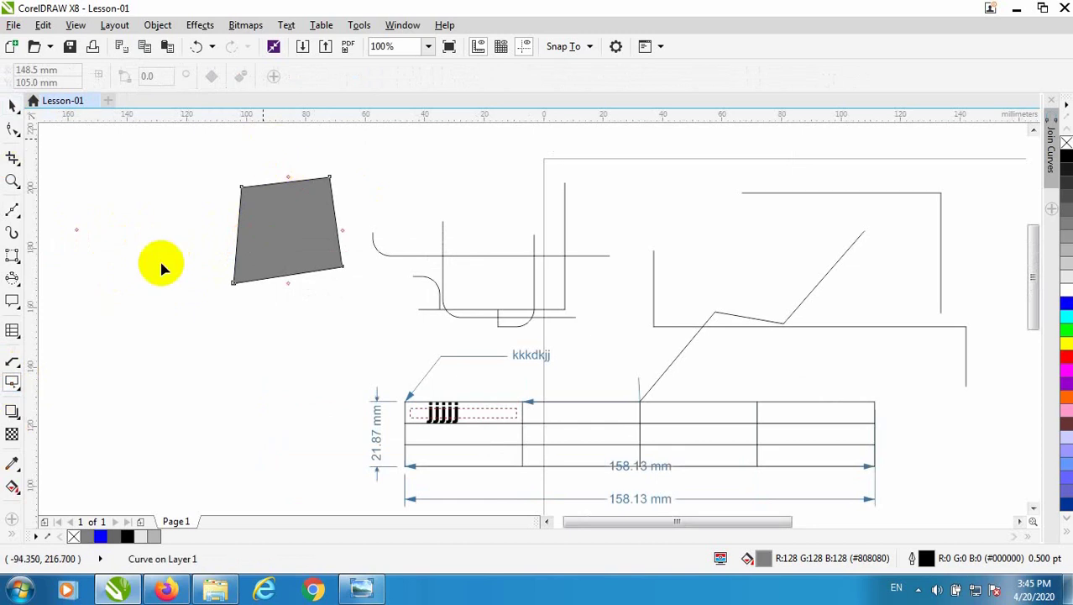
Draw right-angle connectors between the grey shape's anchors: upper-right corner to top middle, upper-left to lower-right corner, lower-left corner to bottom middle
left_click(22, 393)
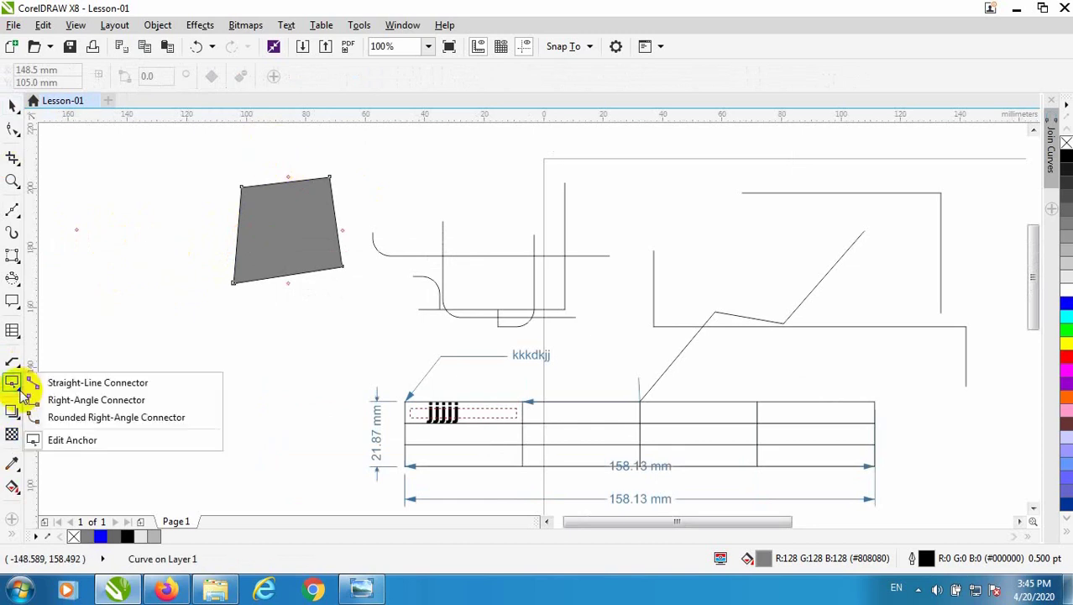
left_click(67, 399)
scroll(319, 175, "up", 2)
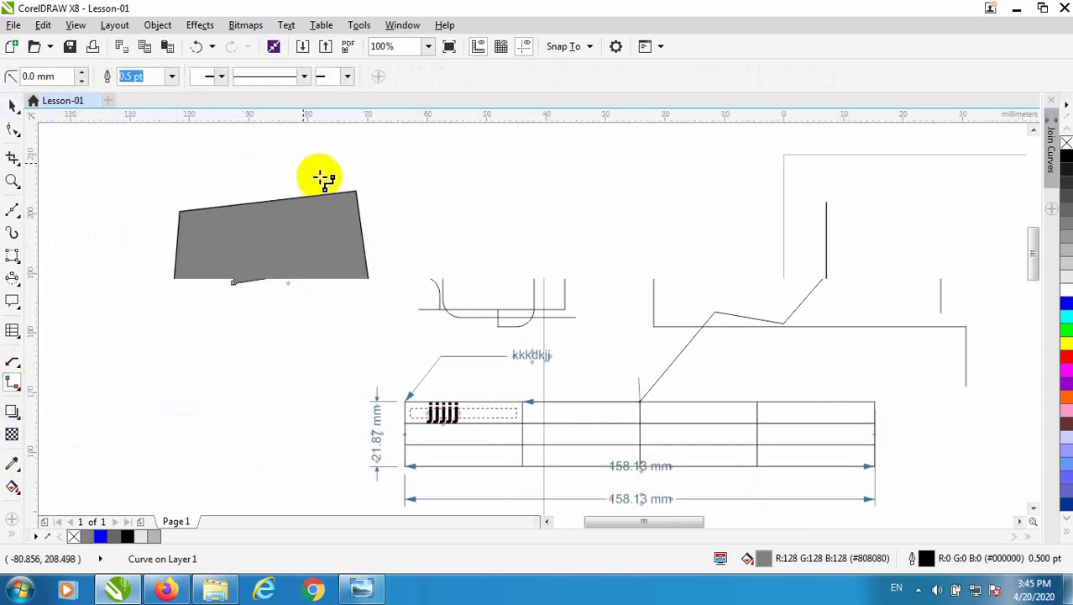
left_click(351, 191)
mouse_move(357, 193)
left_mouse_down()
mouse_move(328, 268)
mouse_move(239, 331)
mouse_move(257, 216)
left_mouse_up()
left_click(184, 215)
left_click_drag(183, 215, 387, 379)
left_click(165, 407)
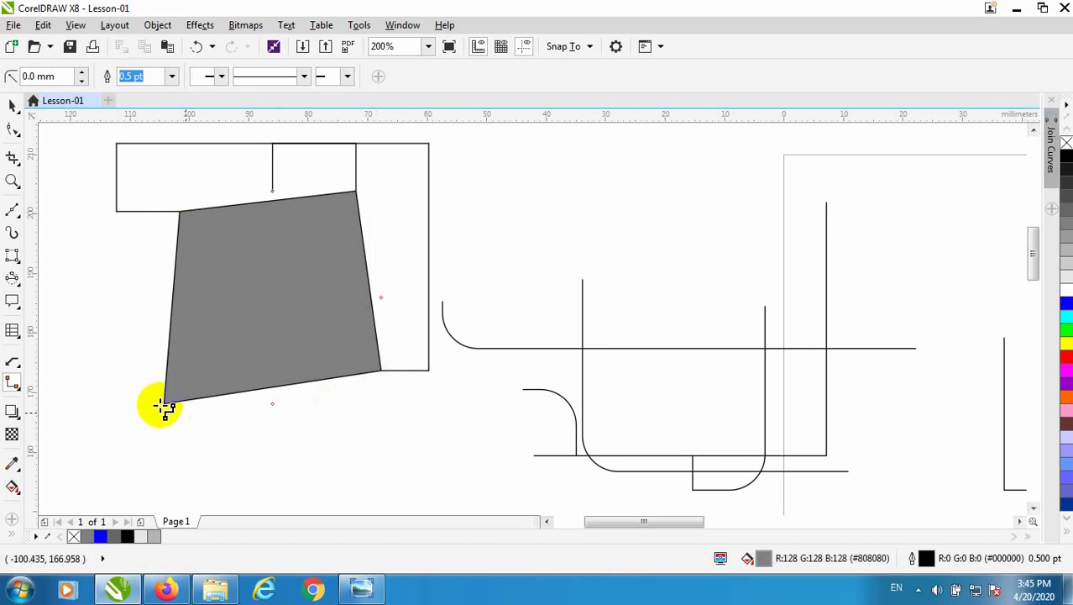
left_click_drag(165, 406, 290, 420)
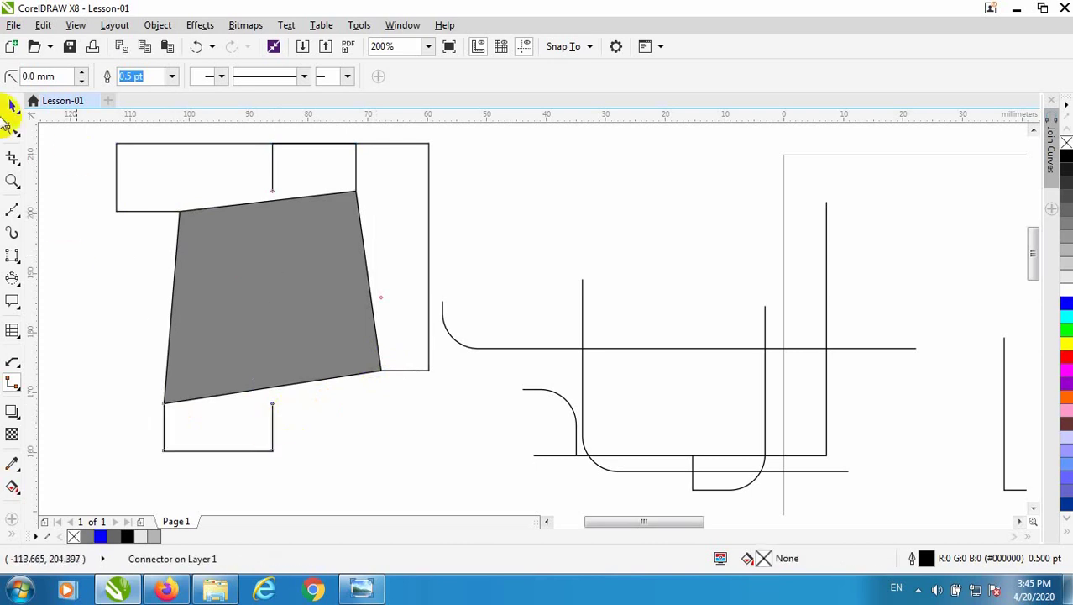
Select all the practice objects on and beside the page and delete them
left_click(11, 106)
scroll(287, 384, "down", 4)
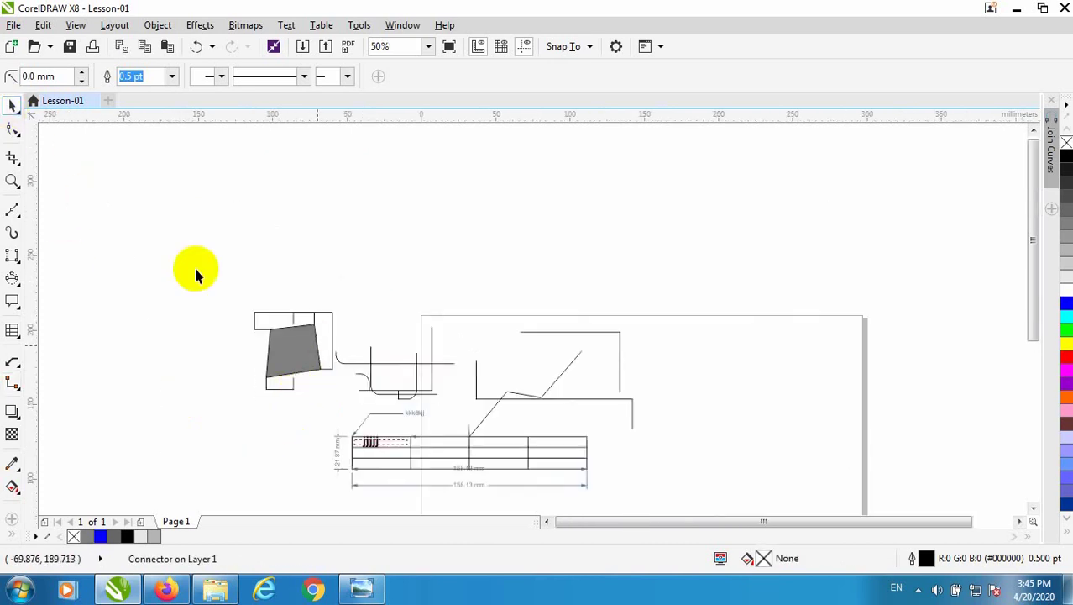
left_click_drag(195, 267, 704, 500)
key("Delete")
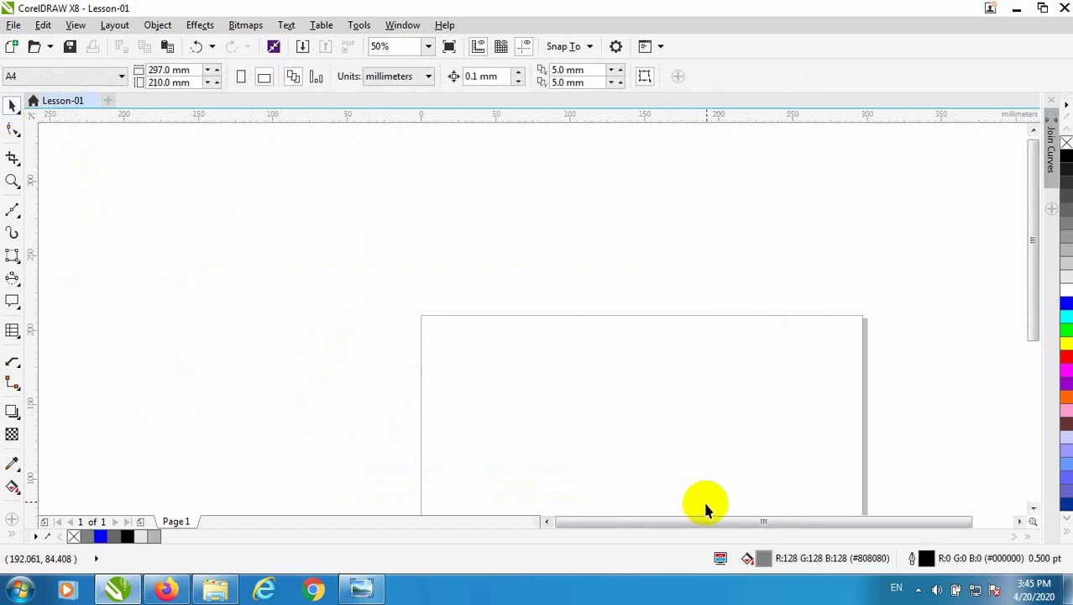
left_click(12, 384)
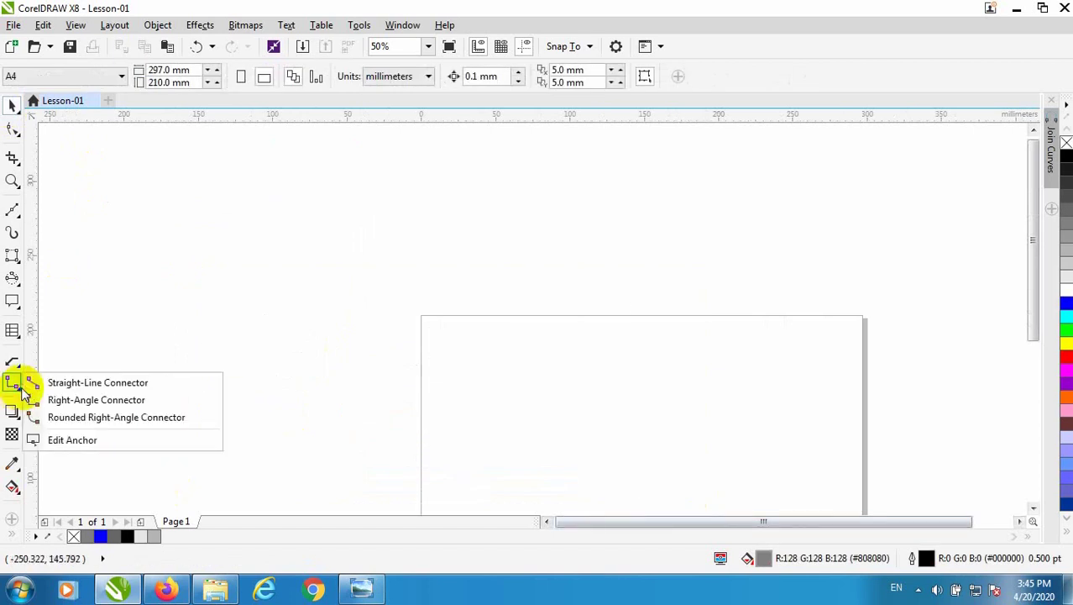
left_click(159, 357)
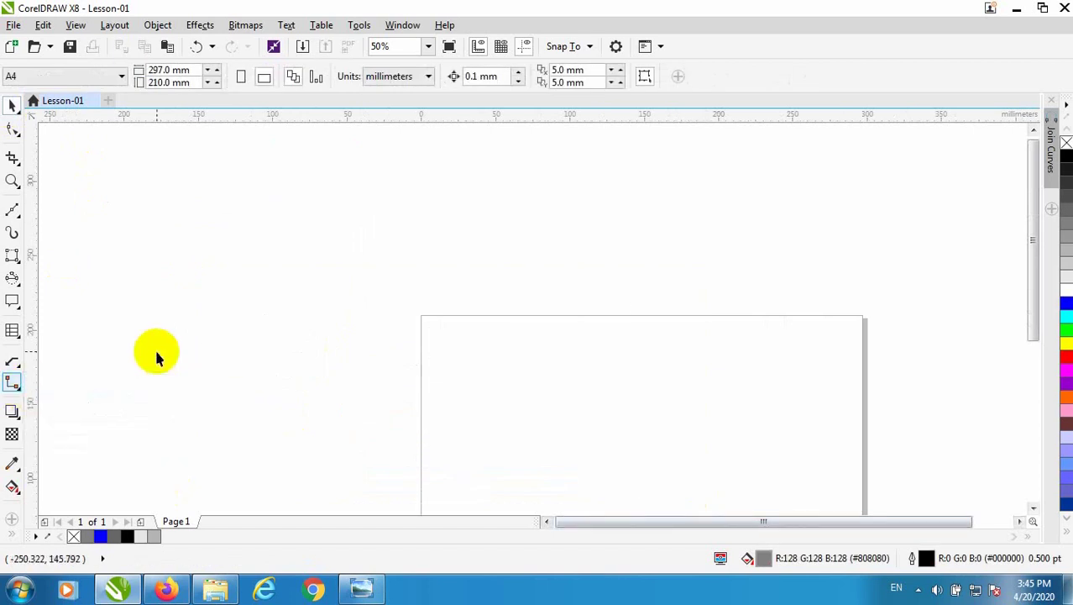
left_click(16, 388)
left_click(195, 252)
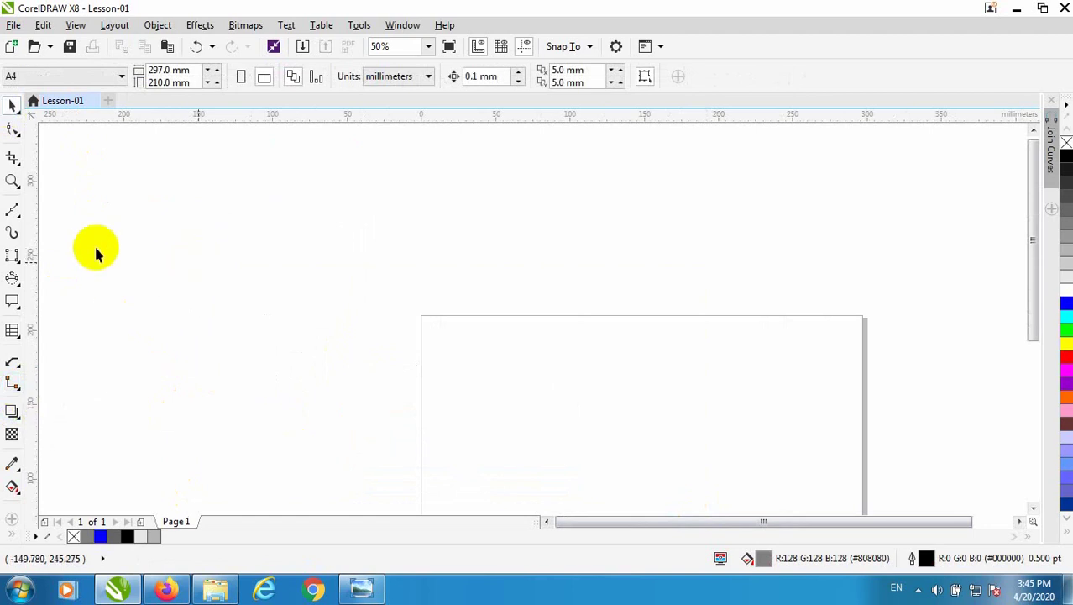
Draw a rectangle about 188 by 131 mm from the page's upper-left corner, and select it for a close view of its upper-right corner
left_click(13, 261)
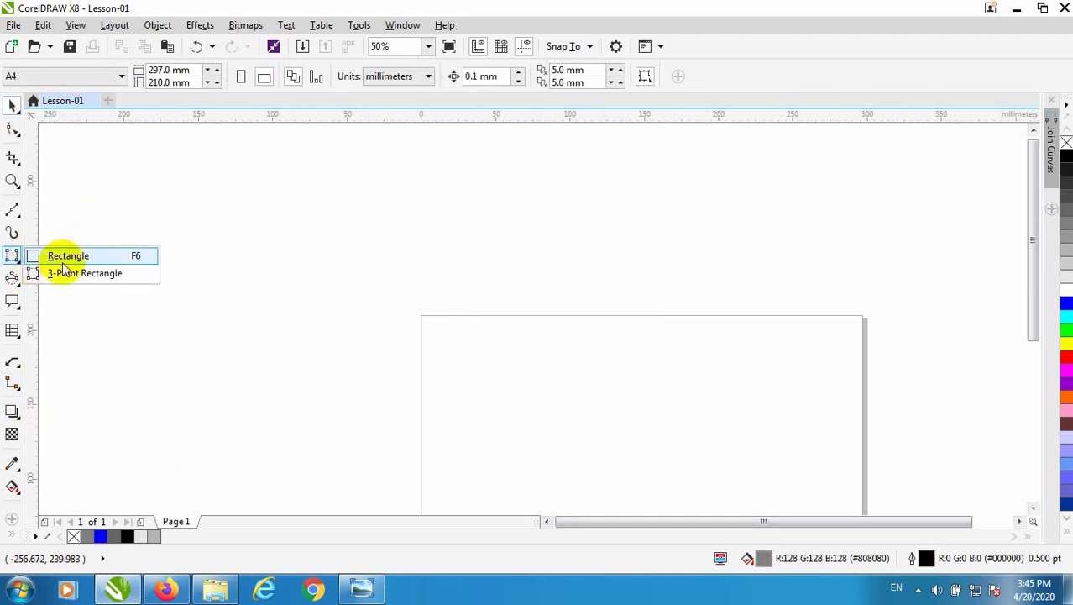
left_click(67, 256)
scroll(520, 281, "down", 1)
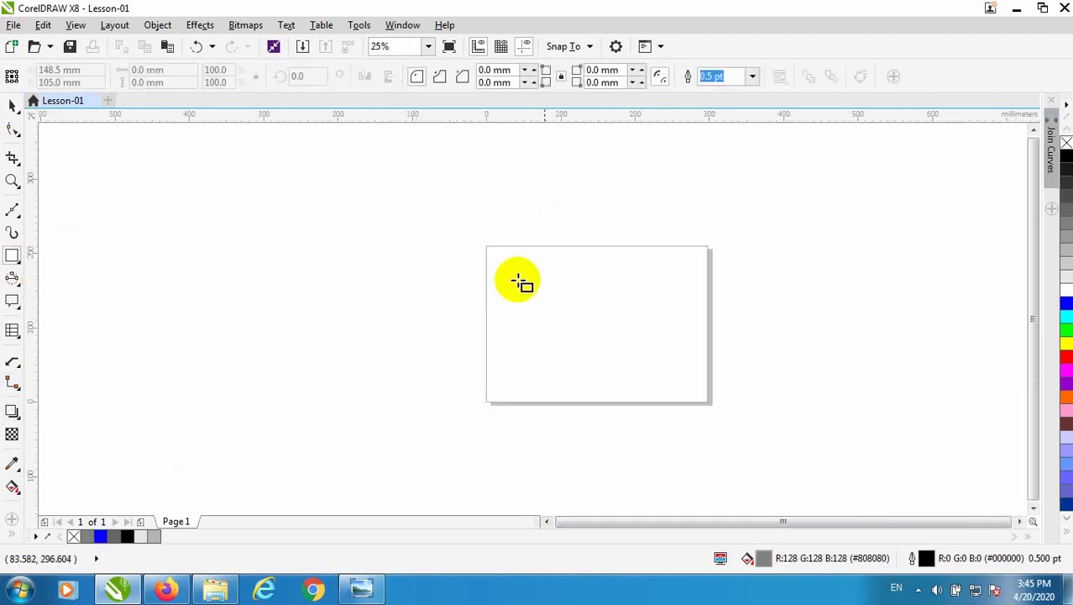
left_click_drag(486, 244, 627, 345)
left_click(12, 105)
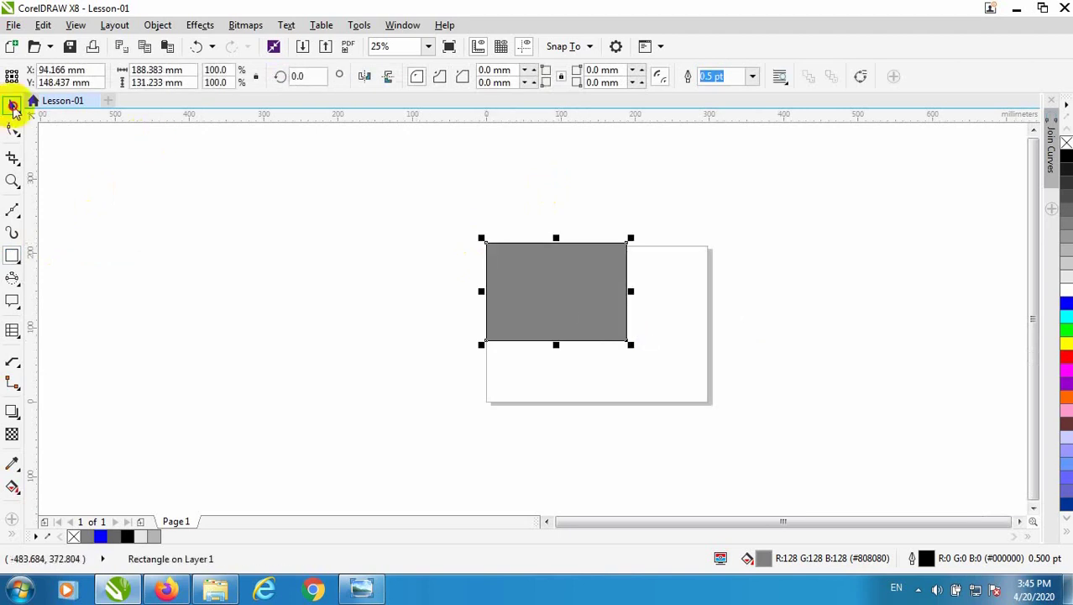
left_click(647, 306)
left_click(537, 299)
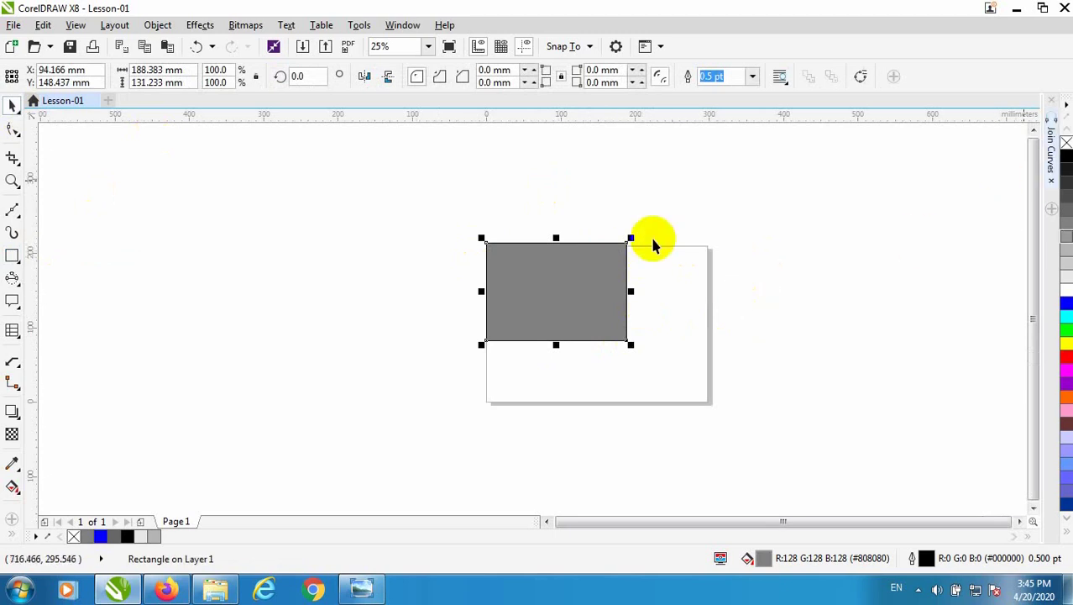
scroll(626, 238, "up", 3)
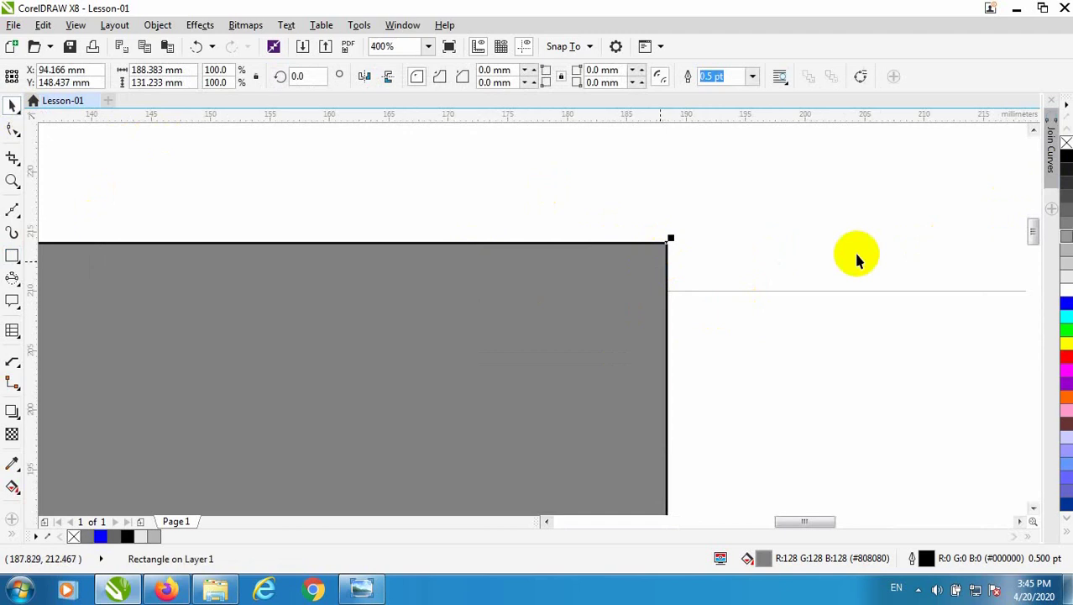
Set the rectangle's outline width to 10.0 pt and keep the rectangle selected
scroll(613, 210, "down", 1)
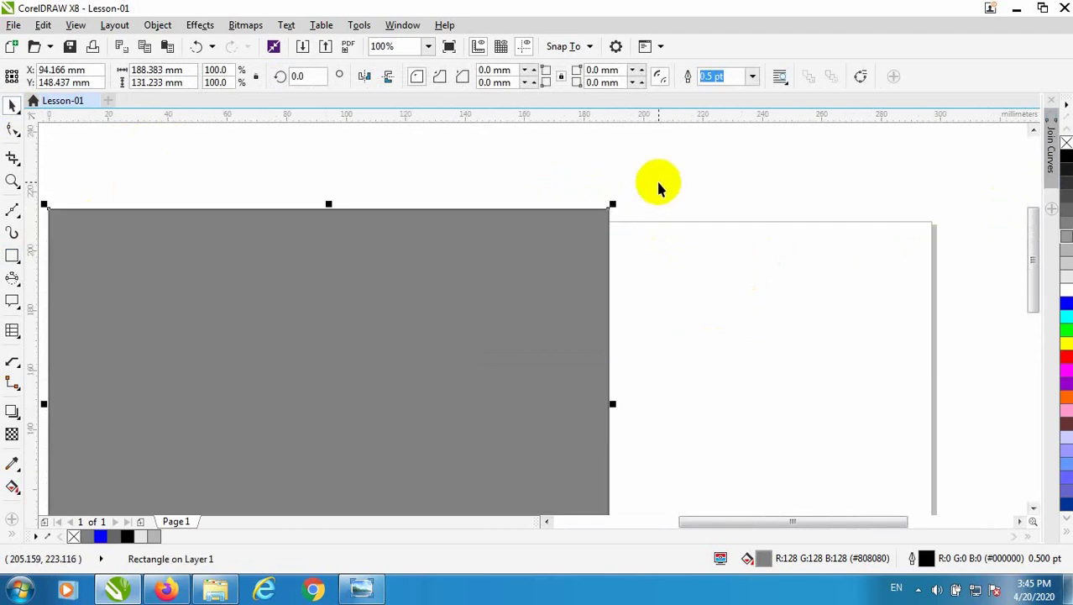
scroll(878, 216, "down", 2)
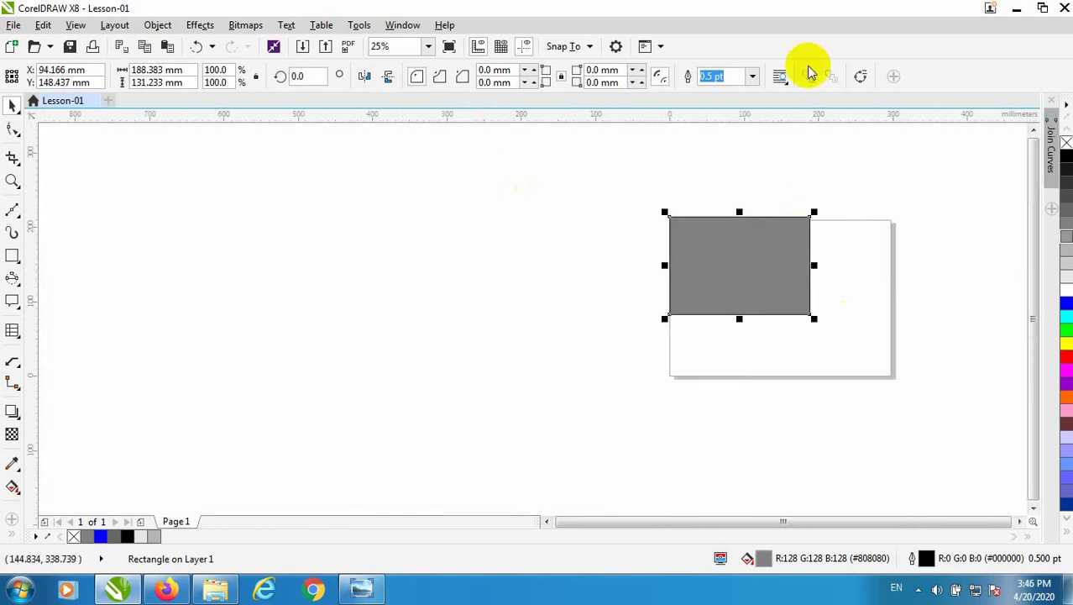
left_click(753, 77)
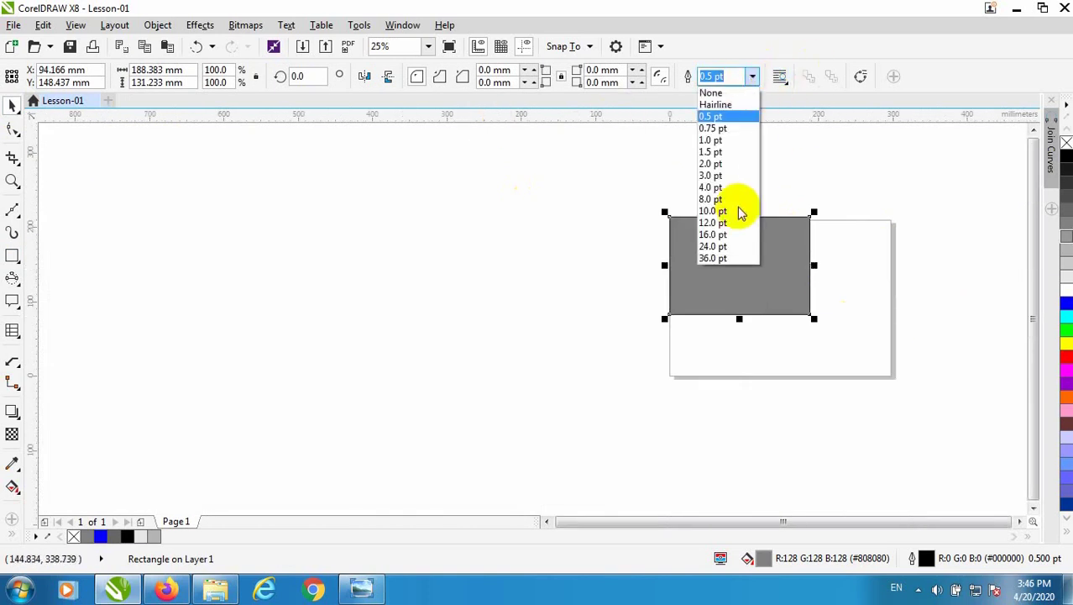
key("Return")
left_click(819, 343)
left_click(798, 268)
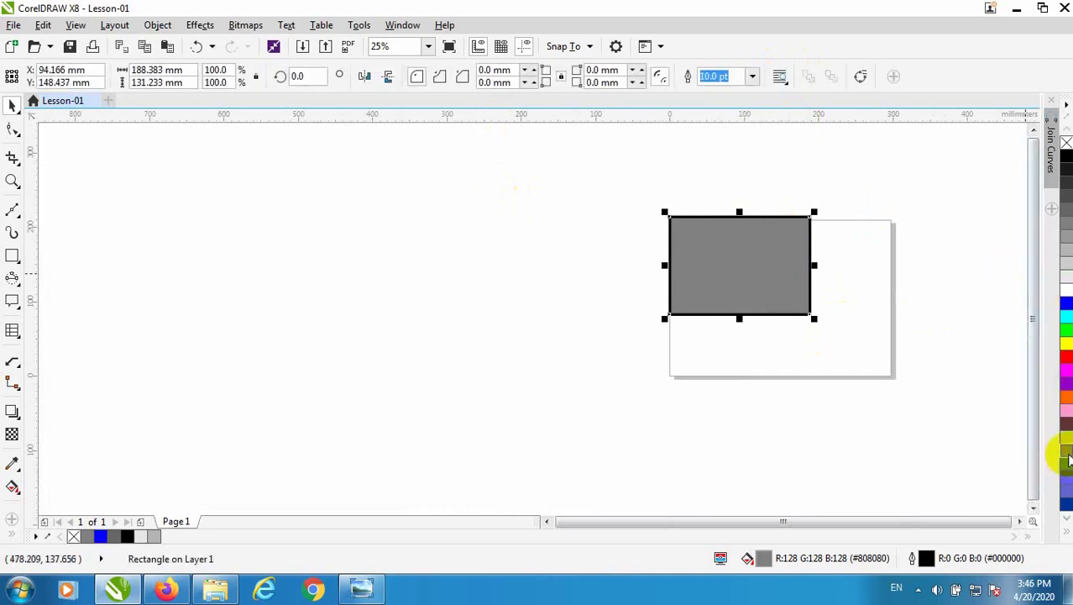
Fill the rectangle with light violet-blue (#9999FF), colour its outline blue (#0000FF), and select it again
left_click(1067, 458)
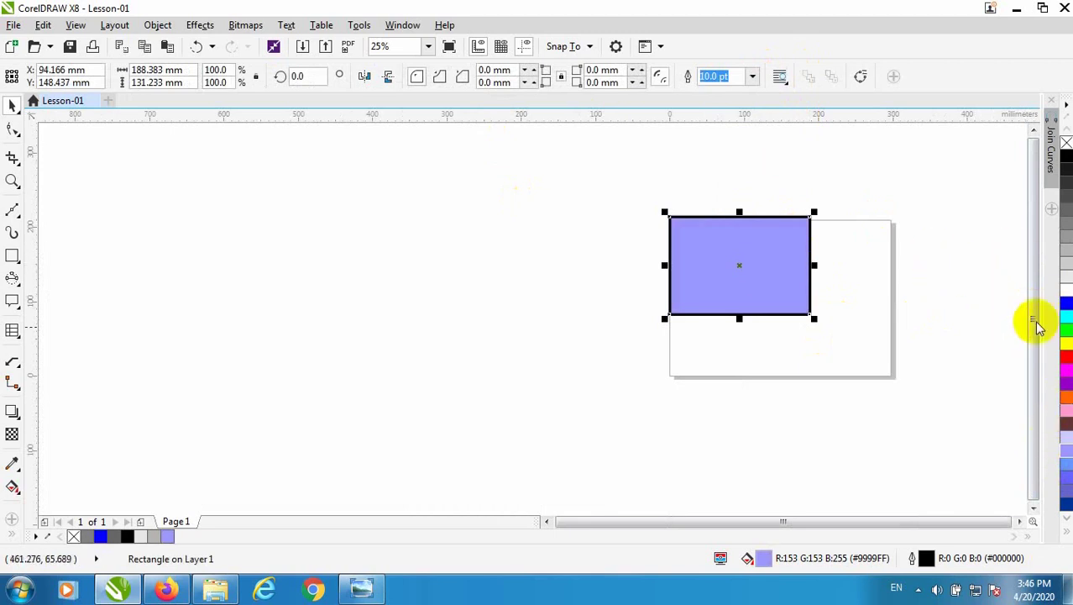
right_click(1064, 309)
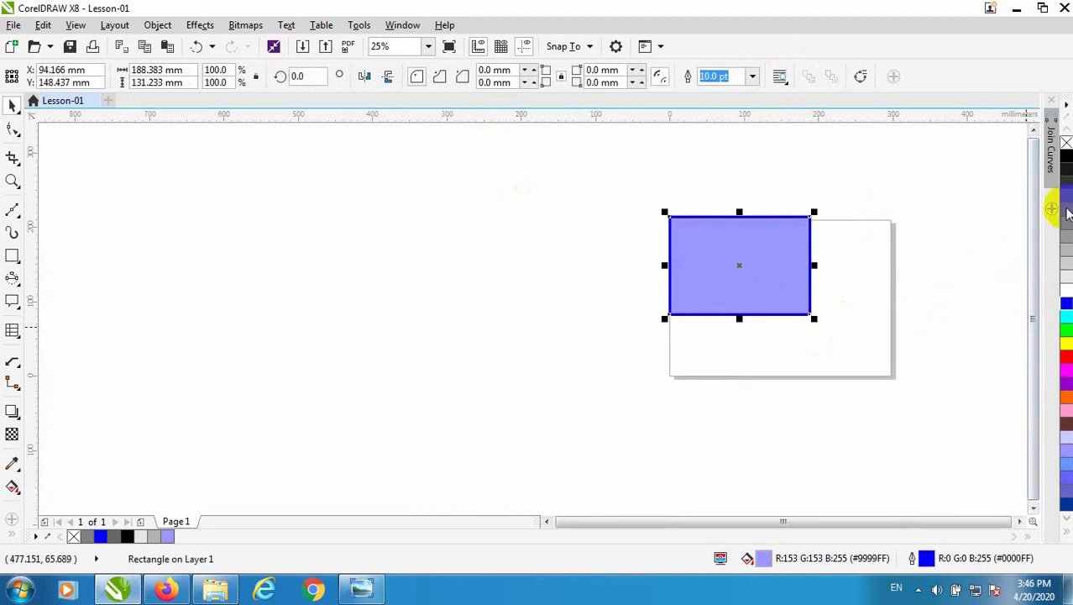
left_click(870, 300)
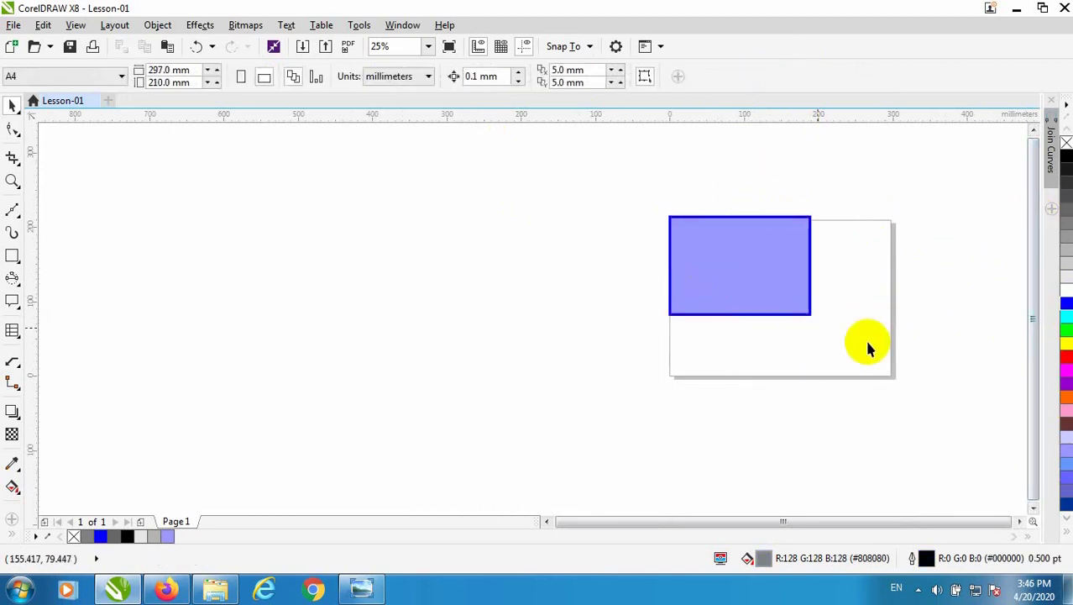
left_click_drag(868, 348, 589, 168)
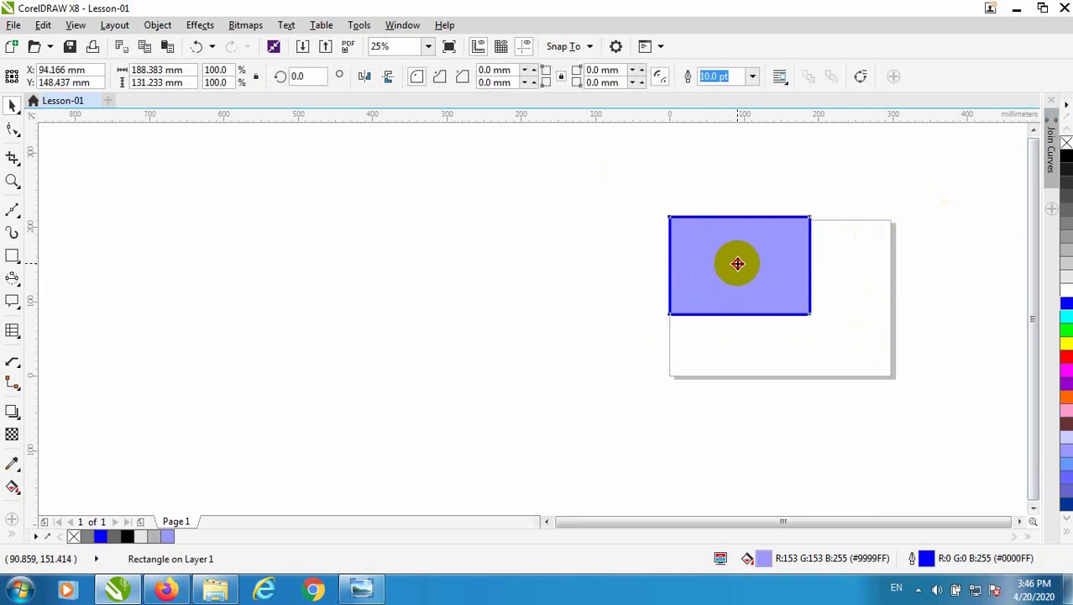
Make six copies of the rectangle scattered around the page, one over its lower-right corner at about X 295, Y 2 mm
left_click_drag(738, 264, 915, 380)
right_click(587, 204)
left_click(587, 223)
right_click(732, 416)
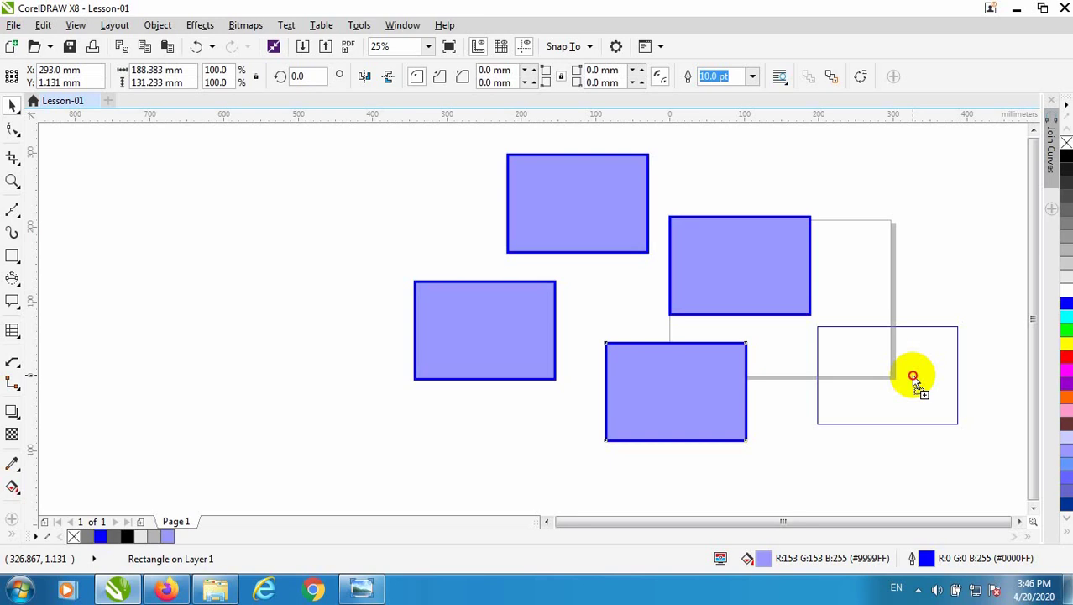
left_click_drag(915, 380, 660, 404)
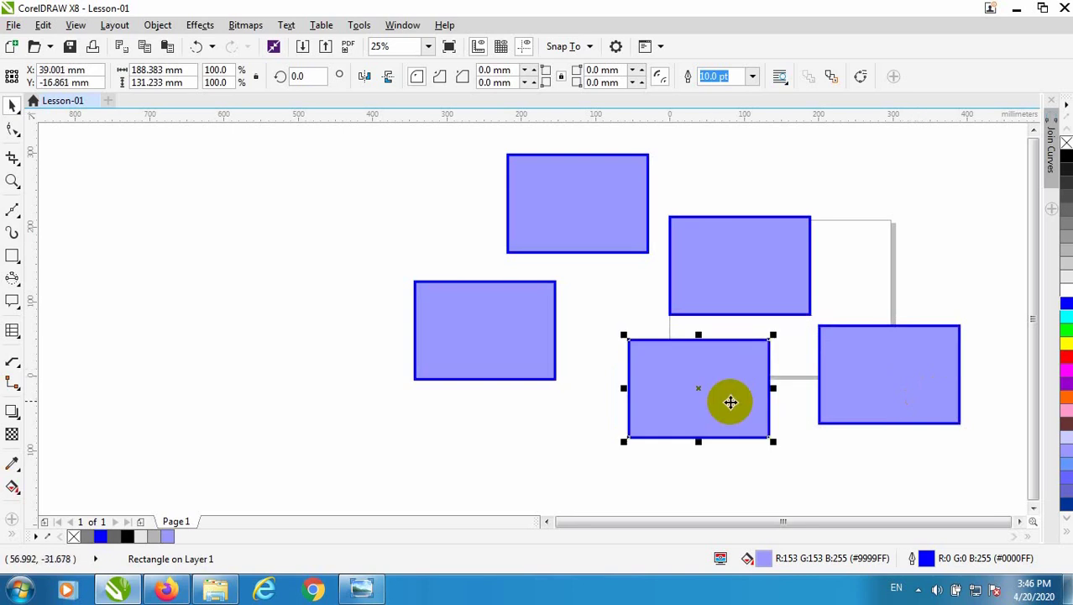
left_click_drag(736, 384, 365, 290)
scroll(496, 288, "down", 1)
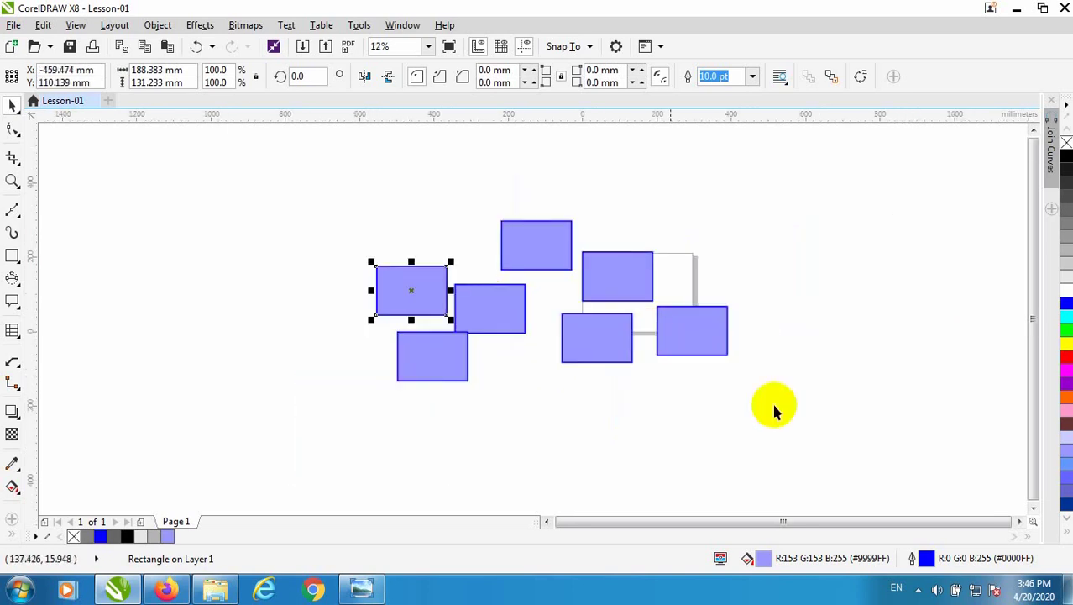
Delete the other six rectangles and select the remaining one over the page's lower-right corner
left_click_drag(672, 441, 310, 220)
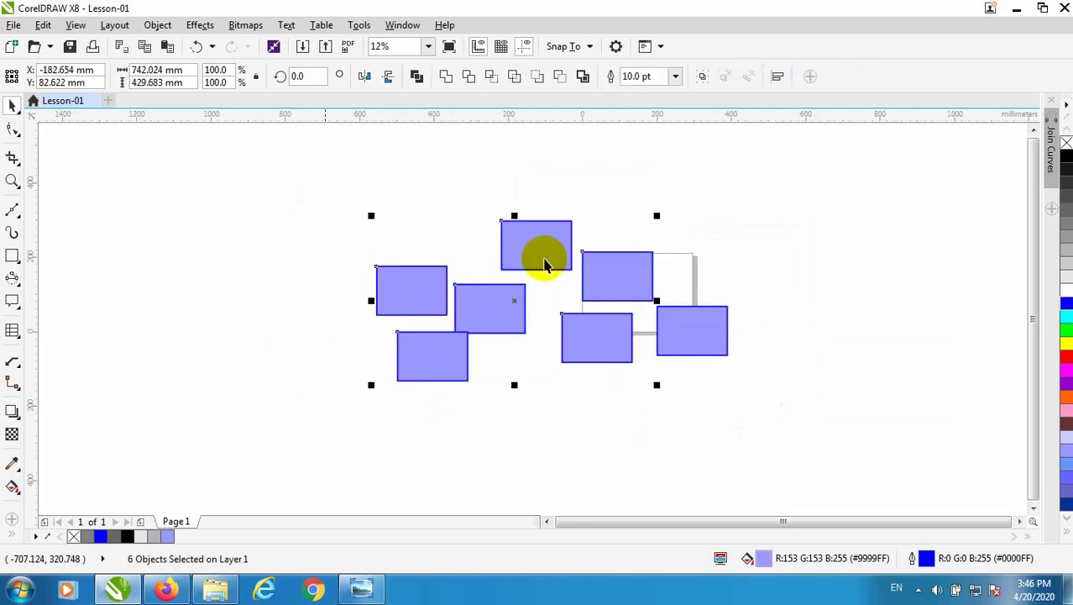
key("Delete")
left_click(698, 331)
Duplicate the rectangle about 225 mm straight to the left, and repeat the duplication five times to form an evenly spaced row
left_click_drag(698, 330, 611, 313)
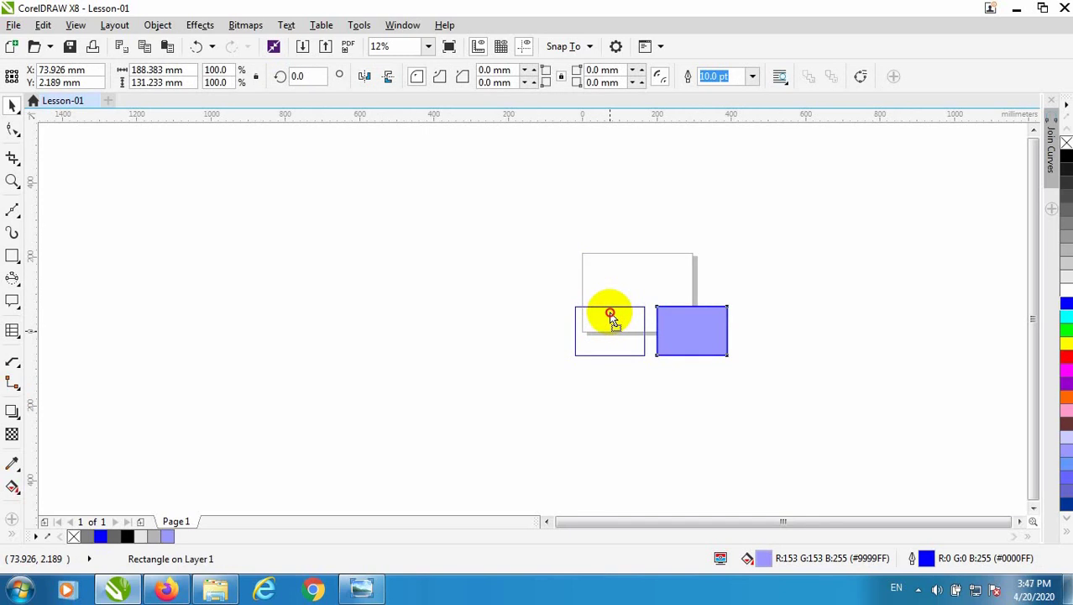
left_click_drag(613, 316, 608, 366)
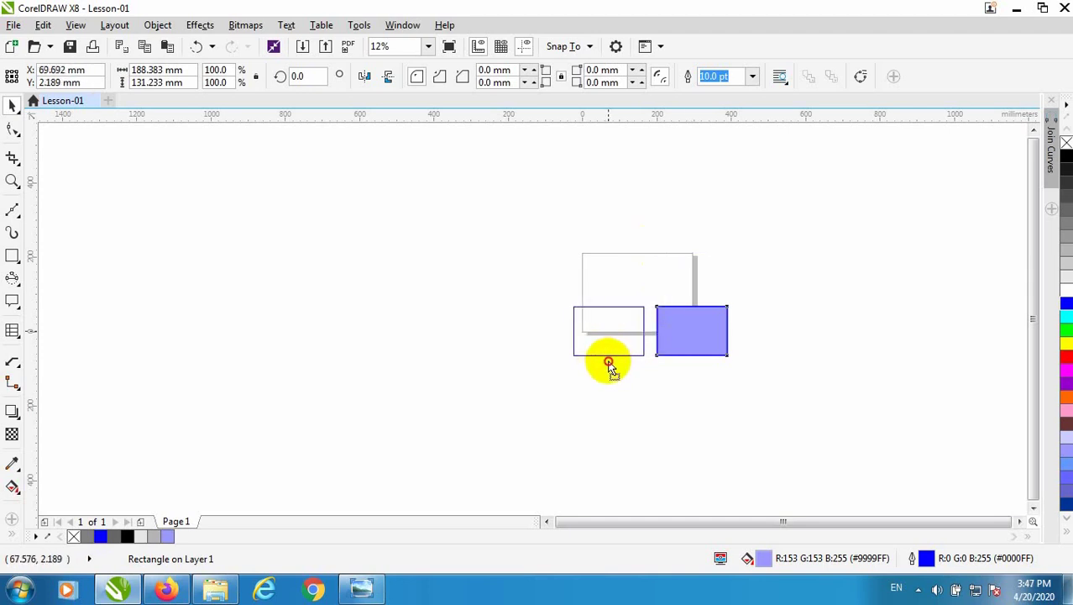
left_click_drag(608, 361, 608, 362)
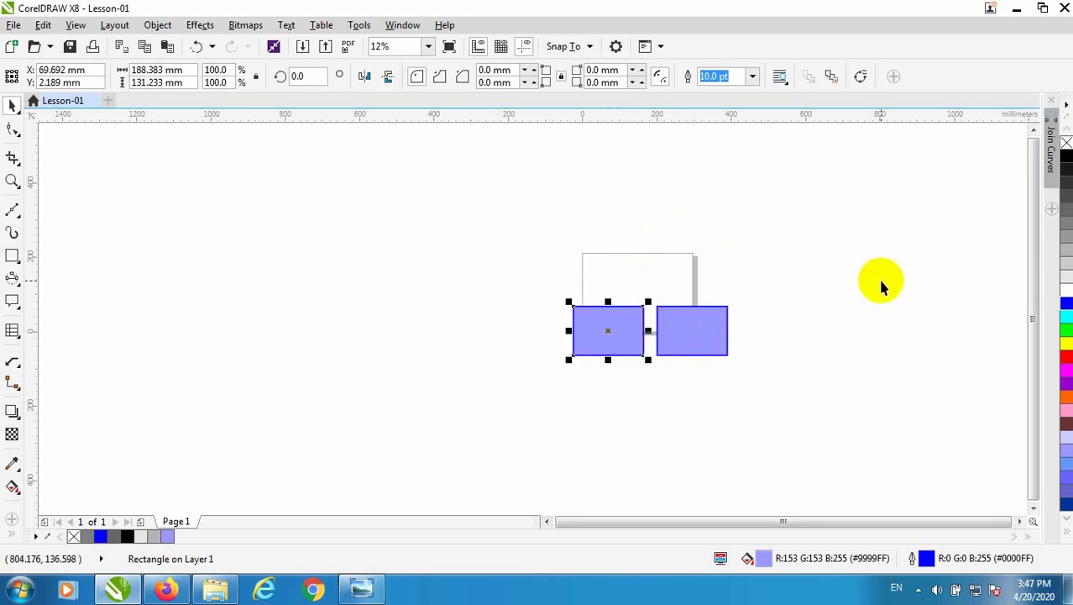
key("ctrl+r")
key("ctrl+r")
key("ctrl+r")
key("ctrl+r")
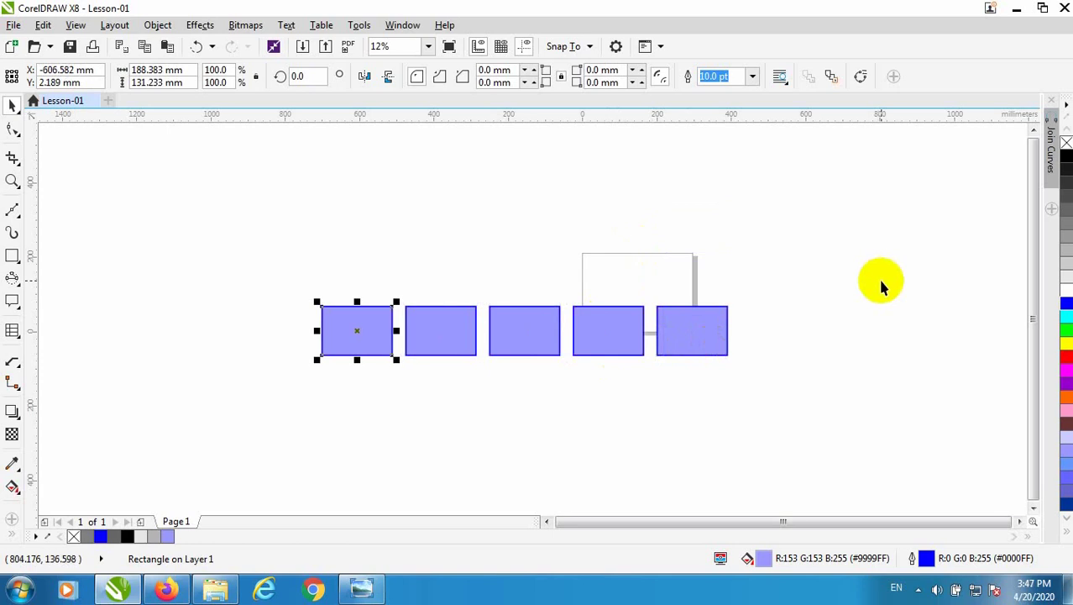
key("ctrl+r")
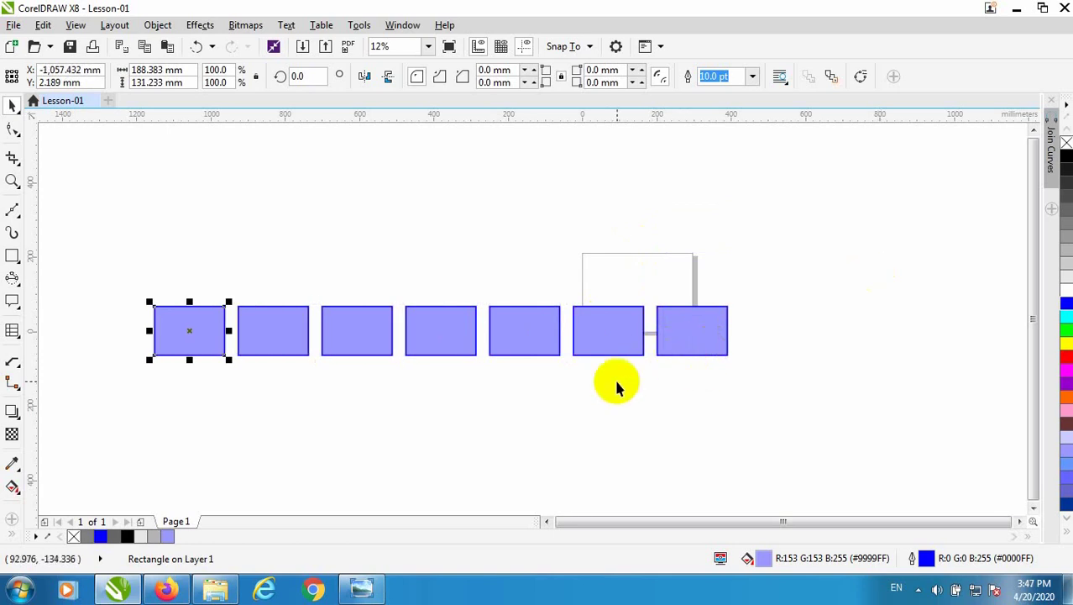
left_click(610, 351)
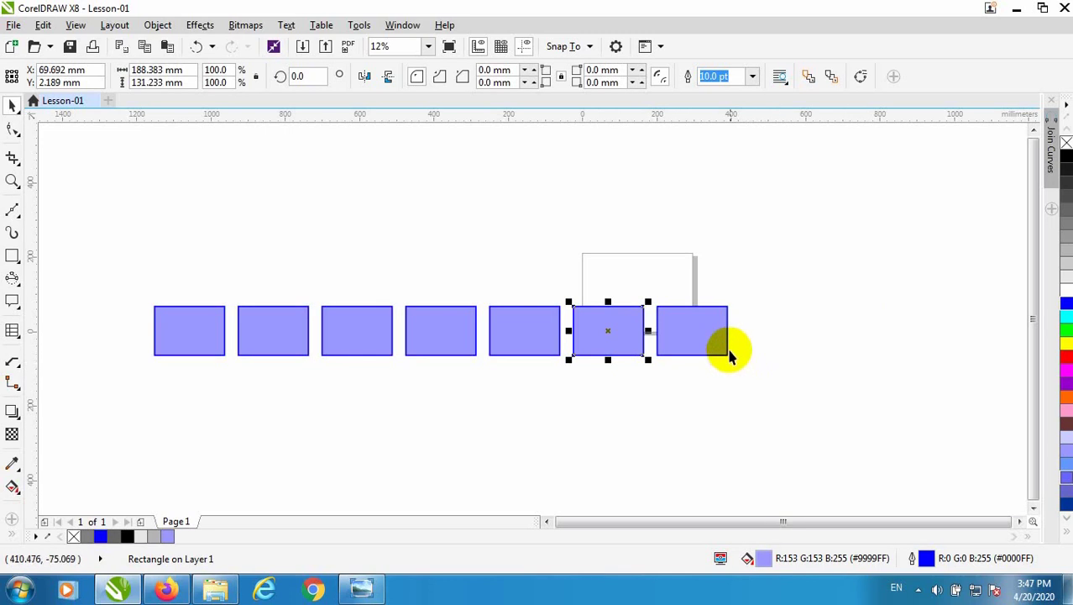
left_click(788, 381)
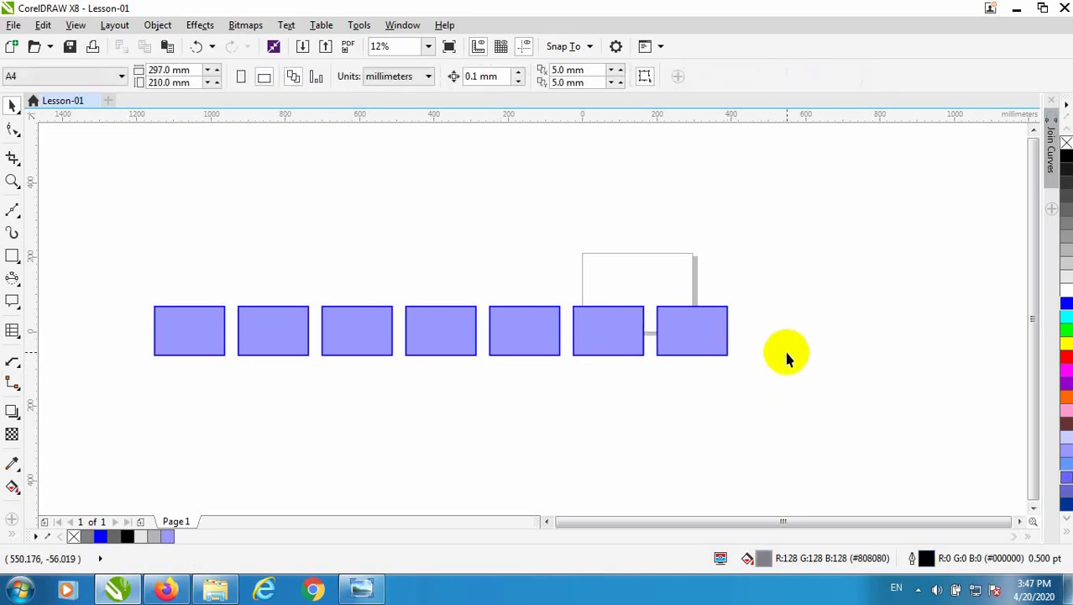
Undo the row of duplicated rectangles back to the single original
key("ctrl+z")
key("ctrl+z")
key("ctrl+z")
key("ctrl+z")
key("ctrl+z")
key("ctrl+z")
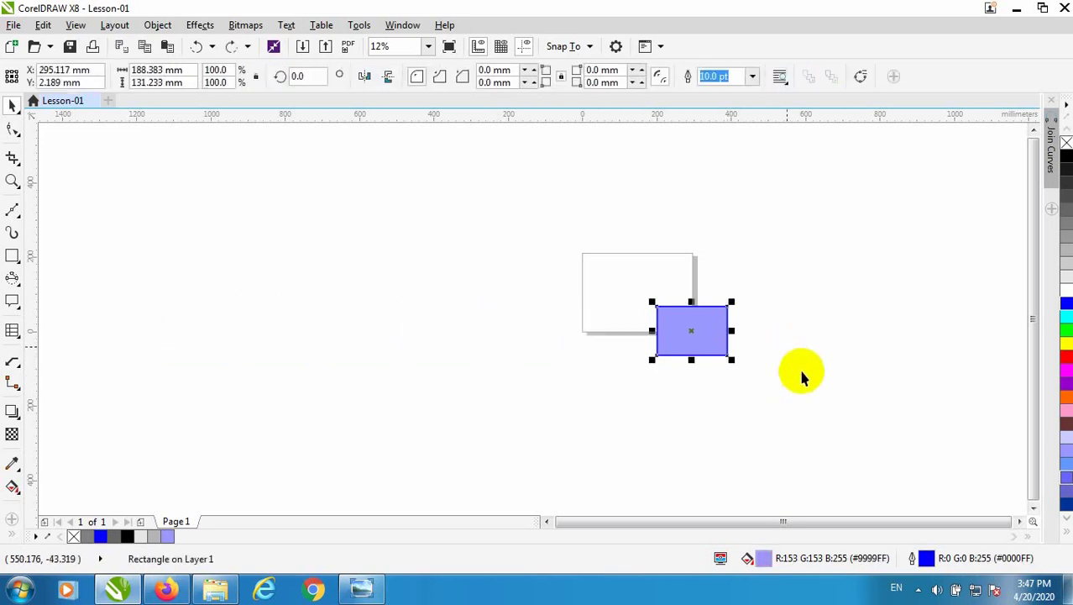
Switch the rectangle back and forth between its sizing handles and its rotation and skew handles
left_click(796, 344)
left_click(714, 334)
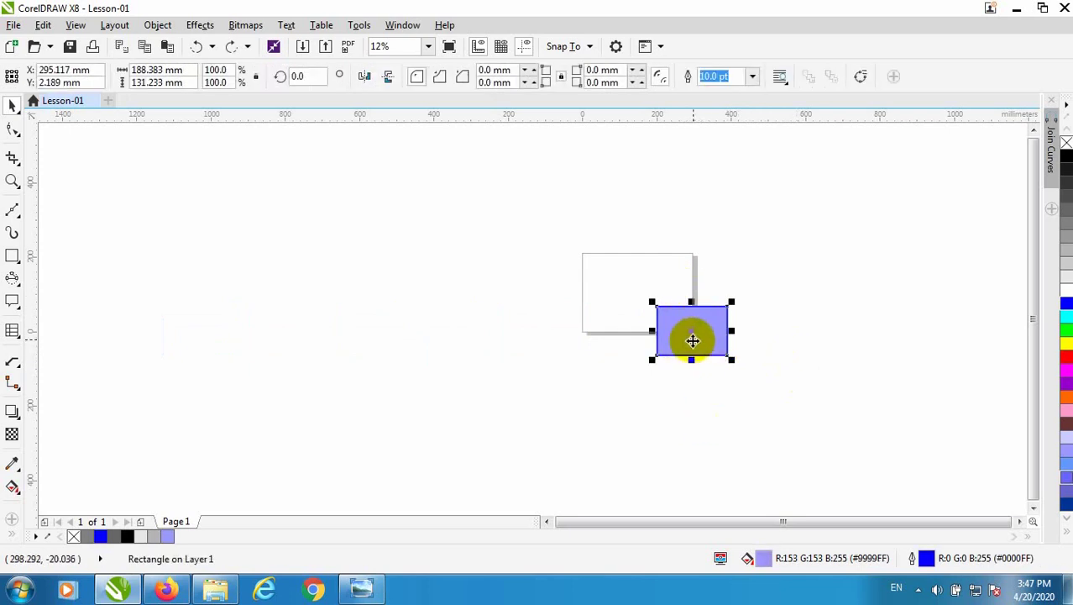
scroll(693, 336, "up", 3)
scroll(515, 293, "down", 2)
scroll(515, 287, "up", 1)
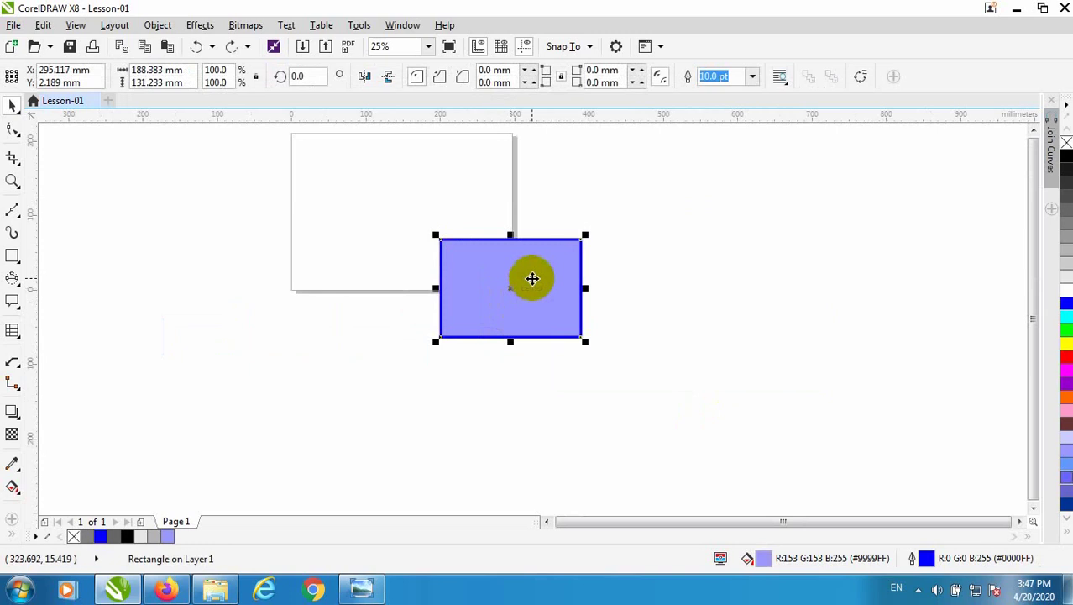
left_click(508, 289)
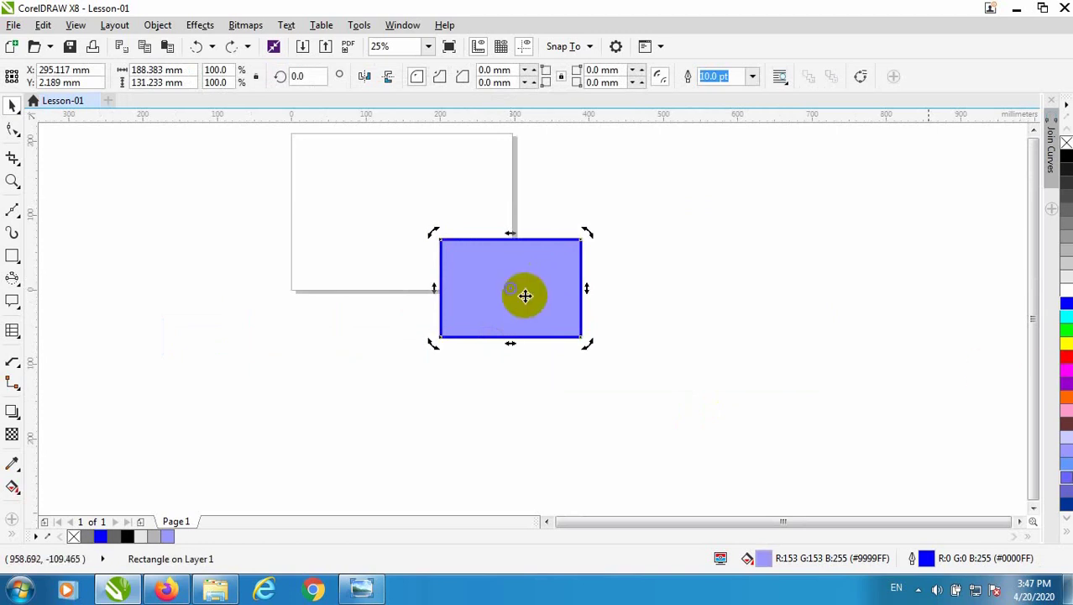
left_click(756, 314)
left_click(540, 285)
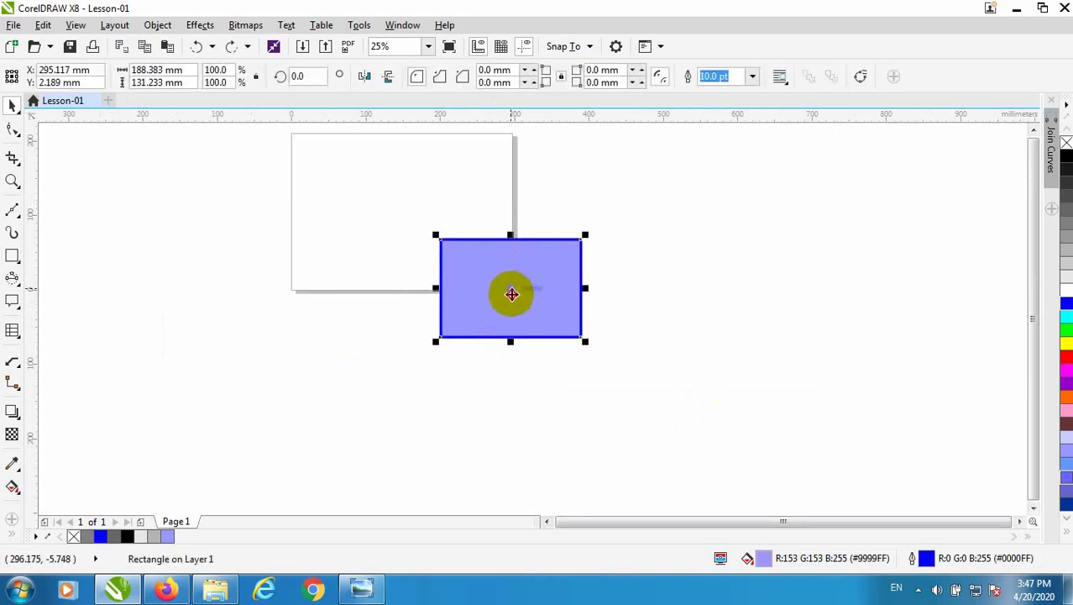
left_click(516, 294)
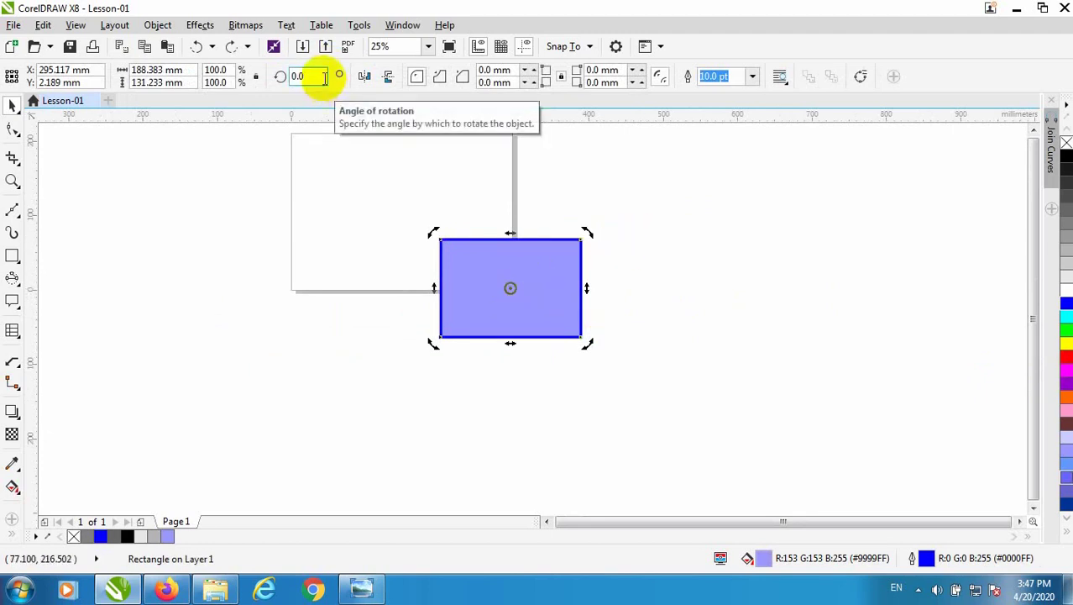
left_click(724, 352)
left_click(568, 298)
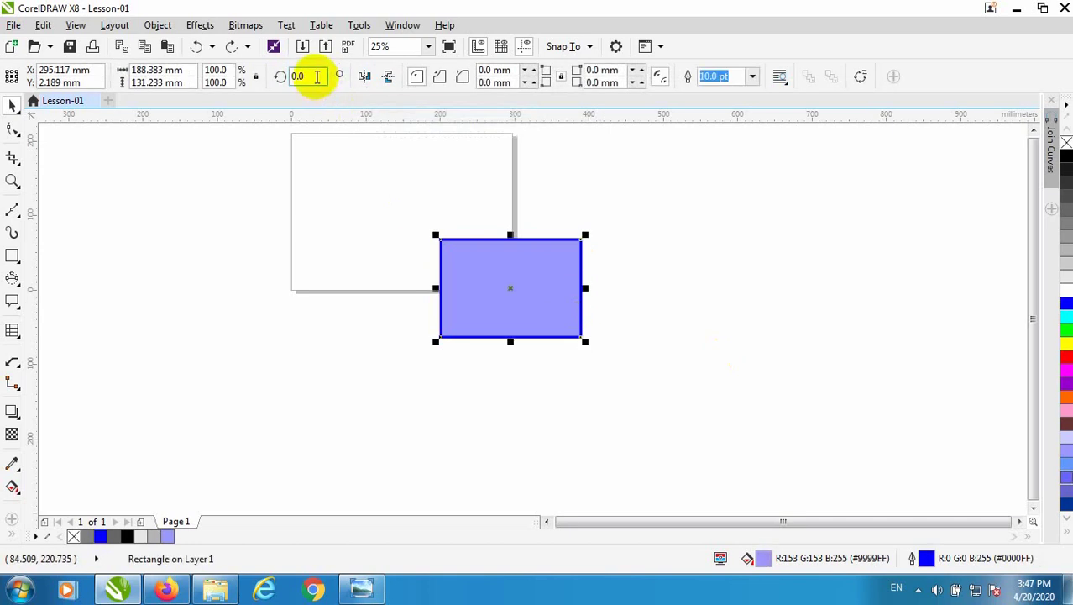
Try rotating the rectangle by an angle of 70°, and undo the rotation
left_click(311, 76)
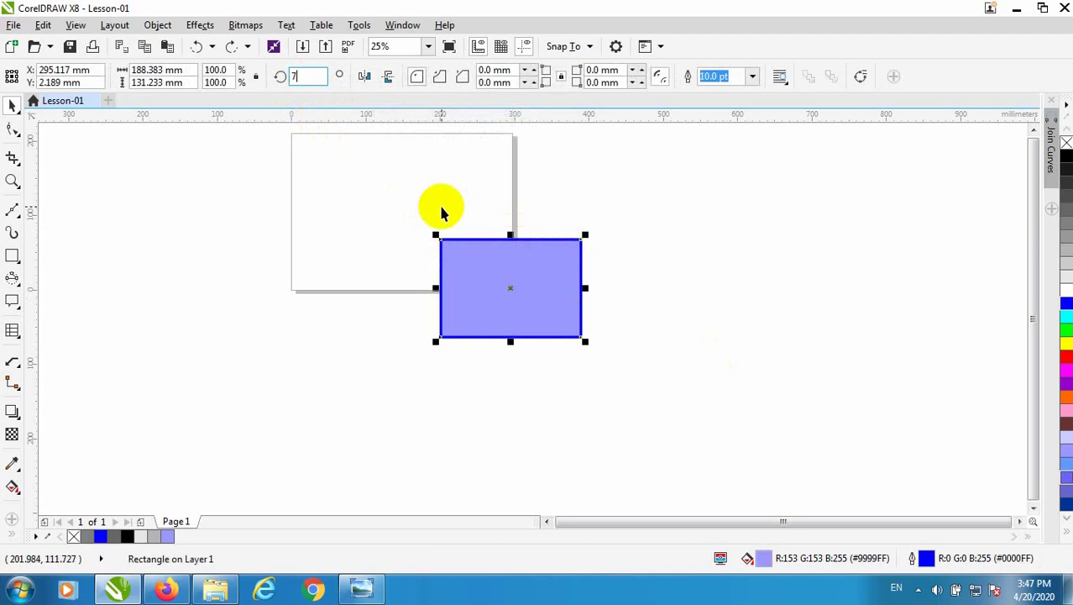
key("Return")
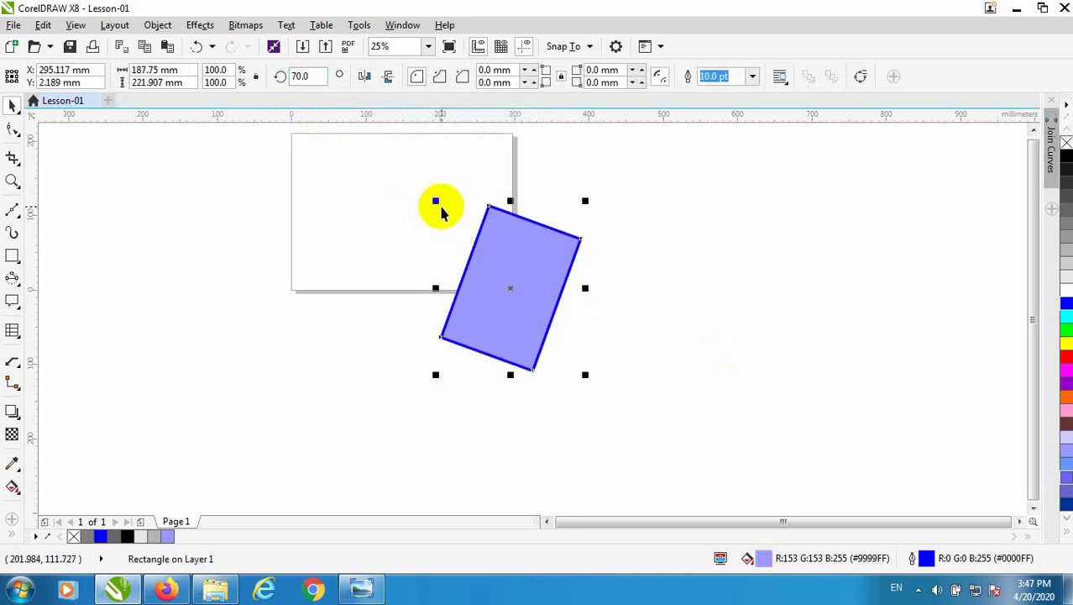
key("ctrl+z")
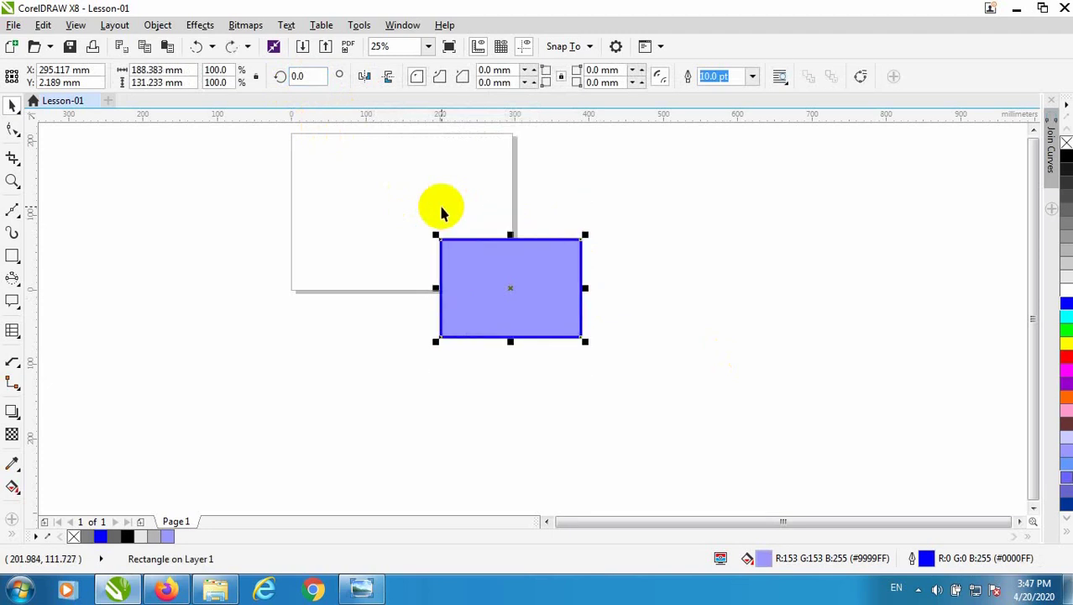
Rotate the rectangle freehand counterclockwise about its centre by about 30° and deselect it
left_click(512, 290)
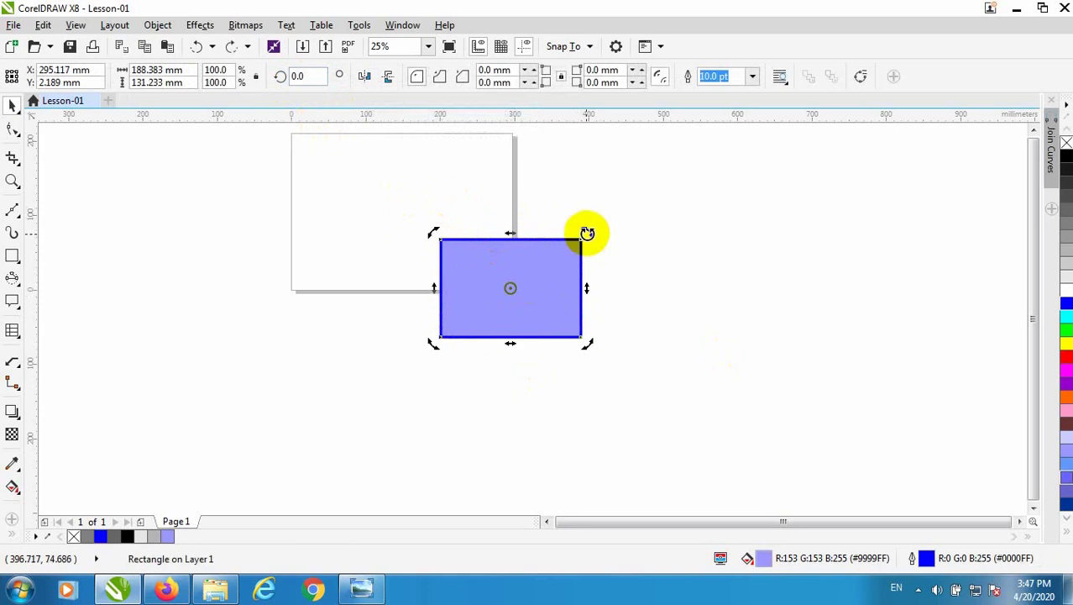
left_click_drag(588, 232, 550, 215)
left_click(641, 270)
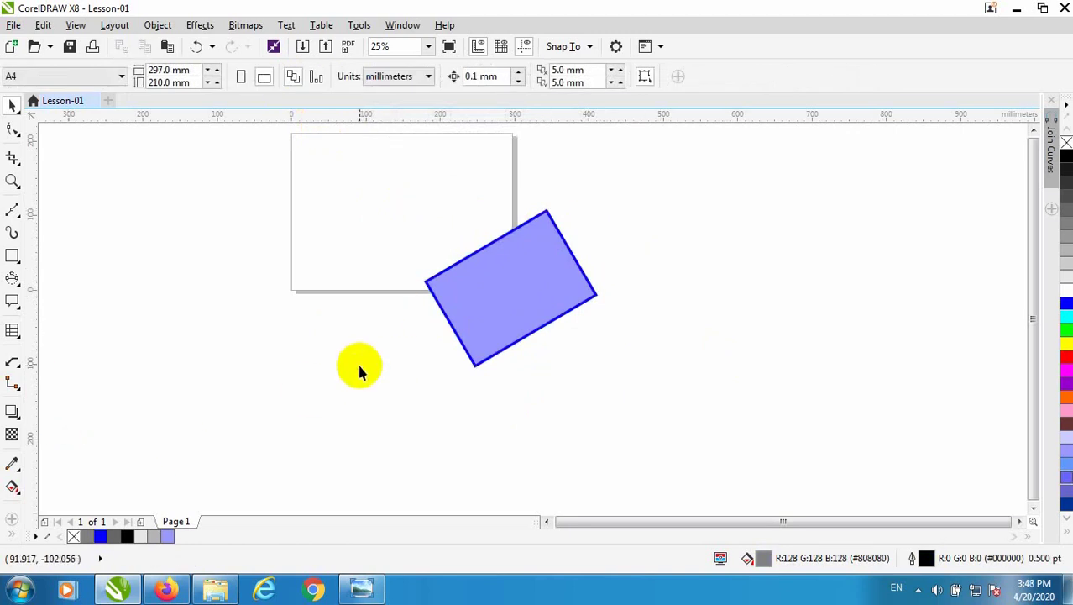
Select the rotated rectangle, activate the curve-drawing tool, and return to the Pick tool
left_click(473, 312)
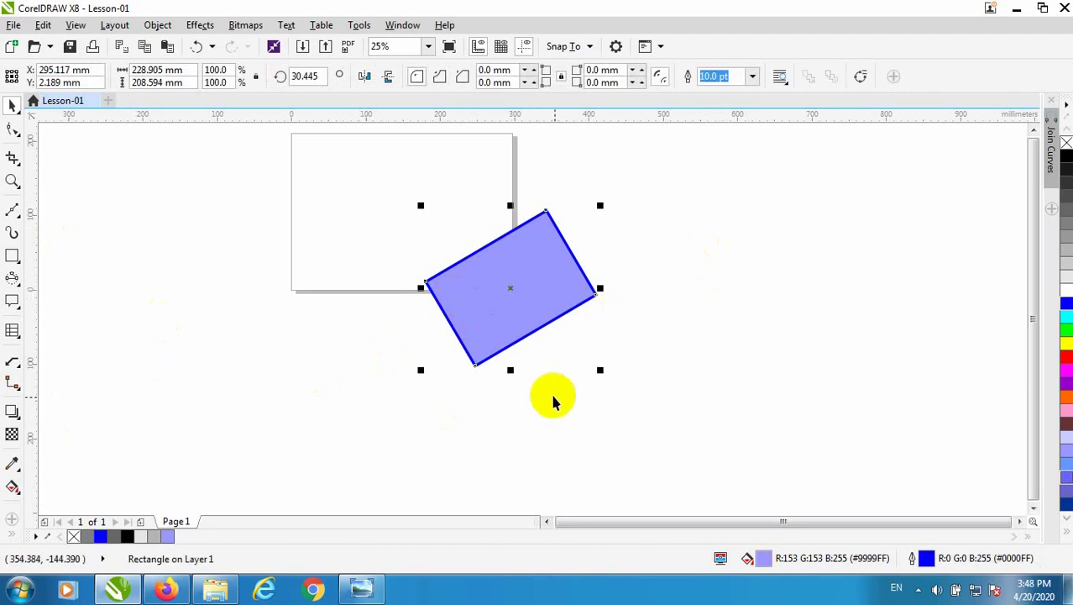
left_click(20, 217)
left_click(357, 256)
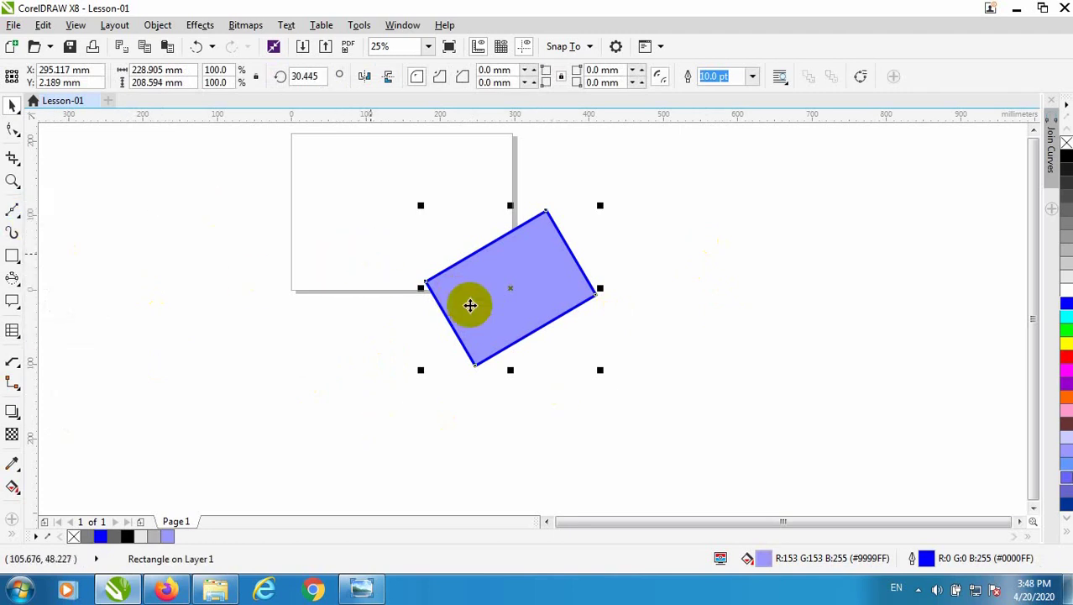
left_click(16, 220)
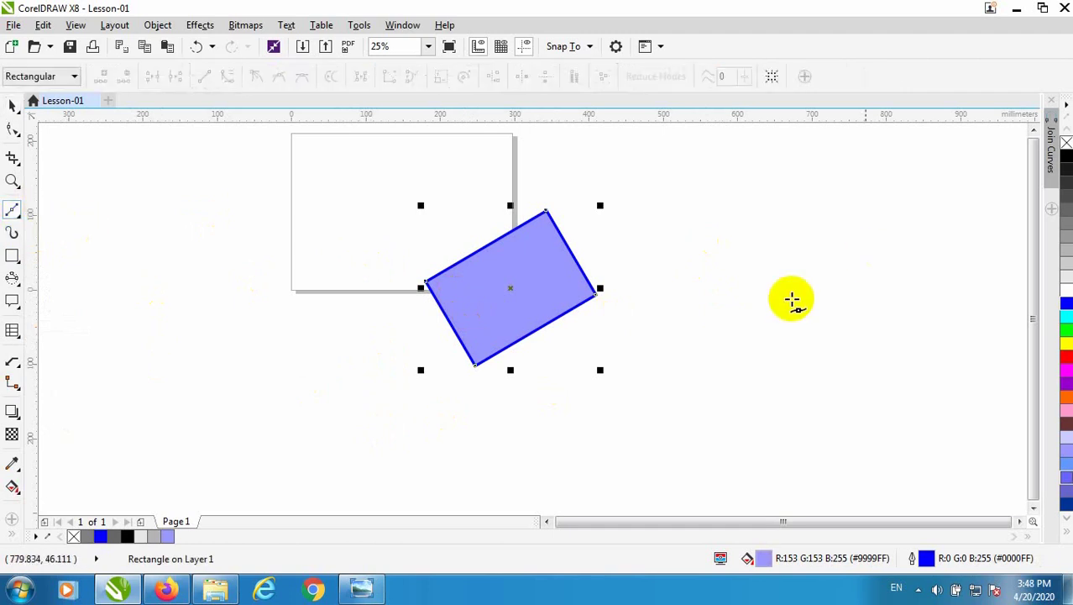
key("space")
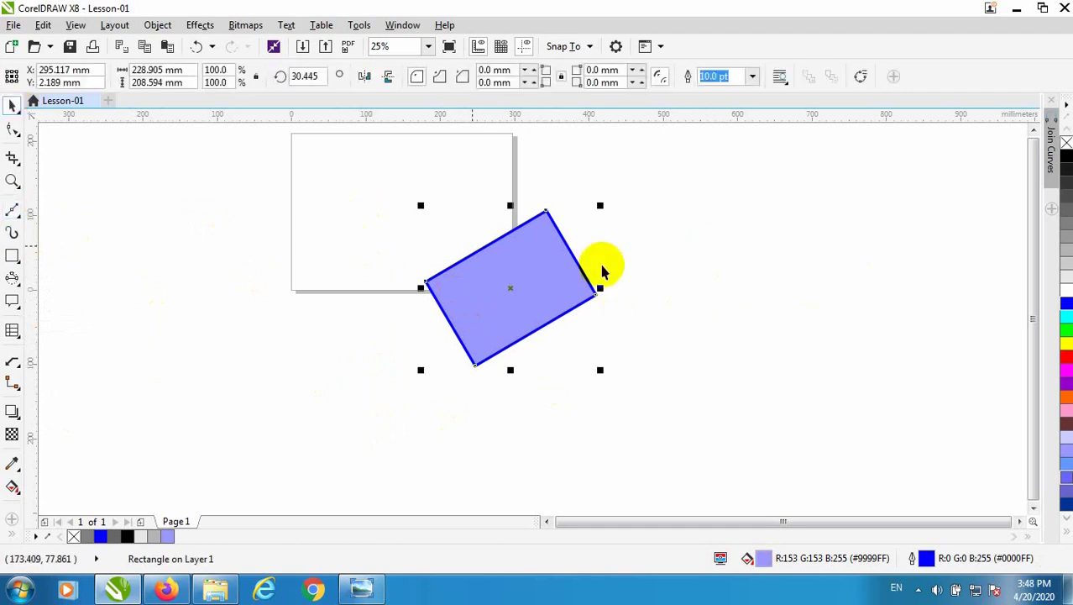
Delete the rotated rectangle, leaving the page empty
left_click(604, 266)
left_click(548, 300)
key("Delete")
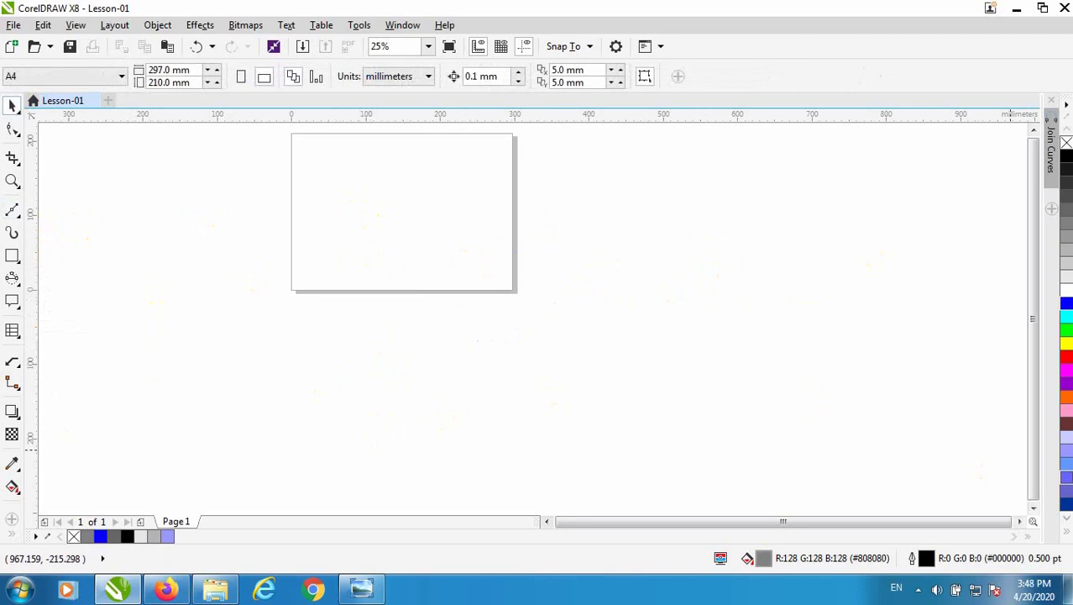